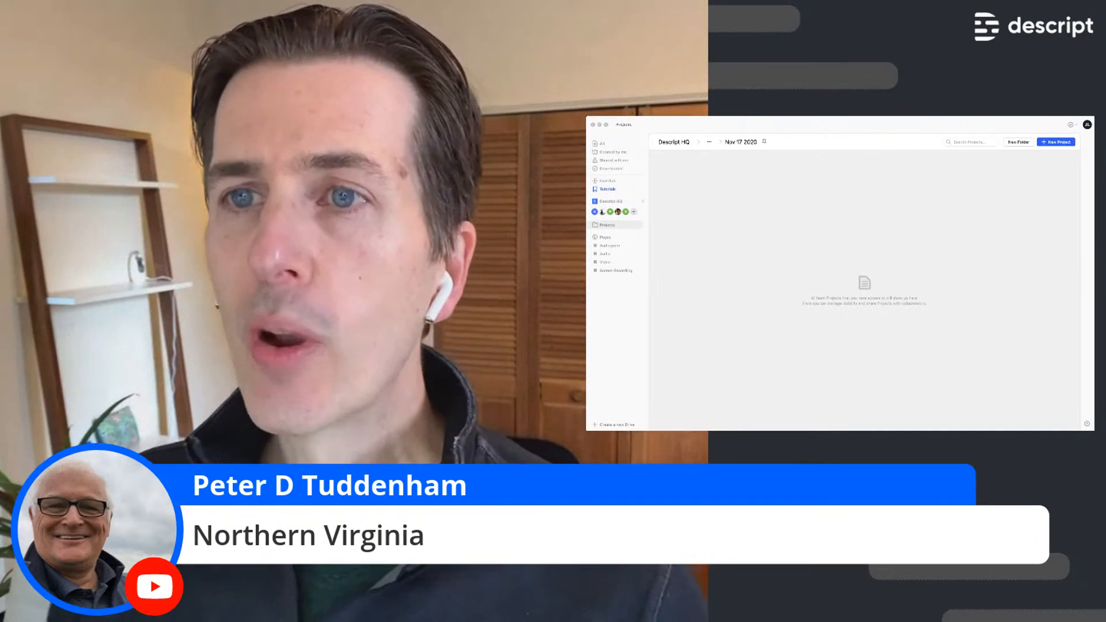
Create a project named "Thanks for attending the webinar" in the Nov 17 2020 folder of Descript HQ
click(905, 213)
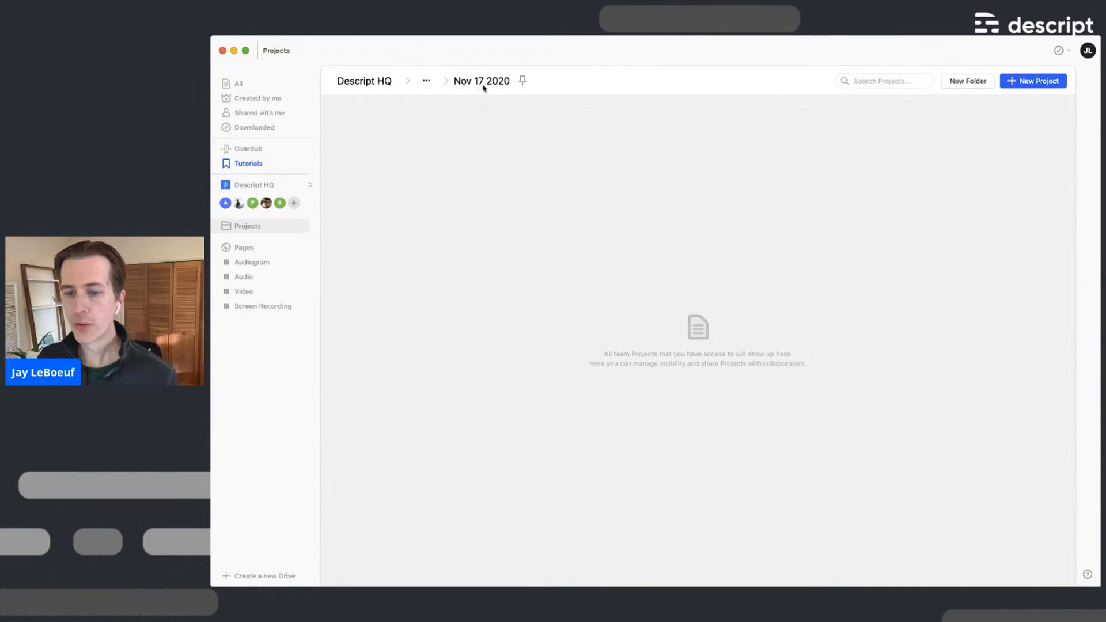
click(1040, 84)
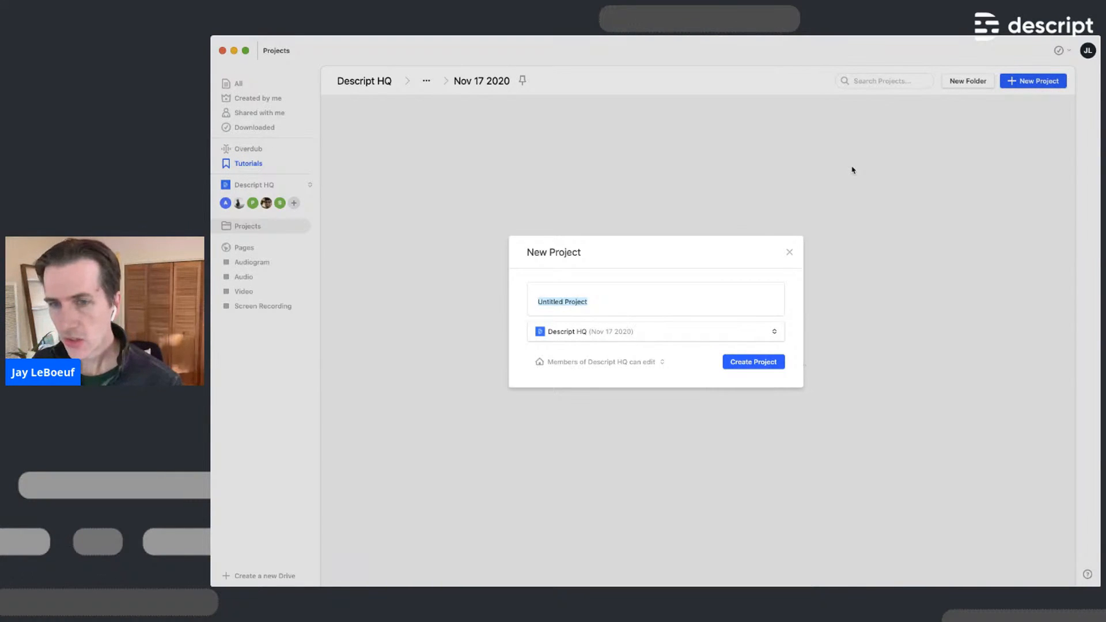
text(Thanks for attending the webinar)
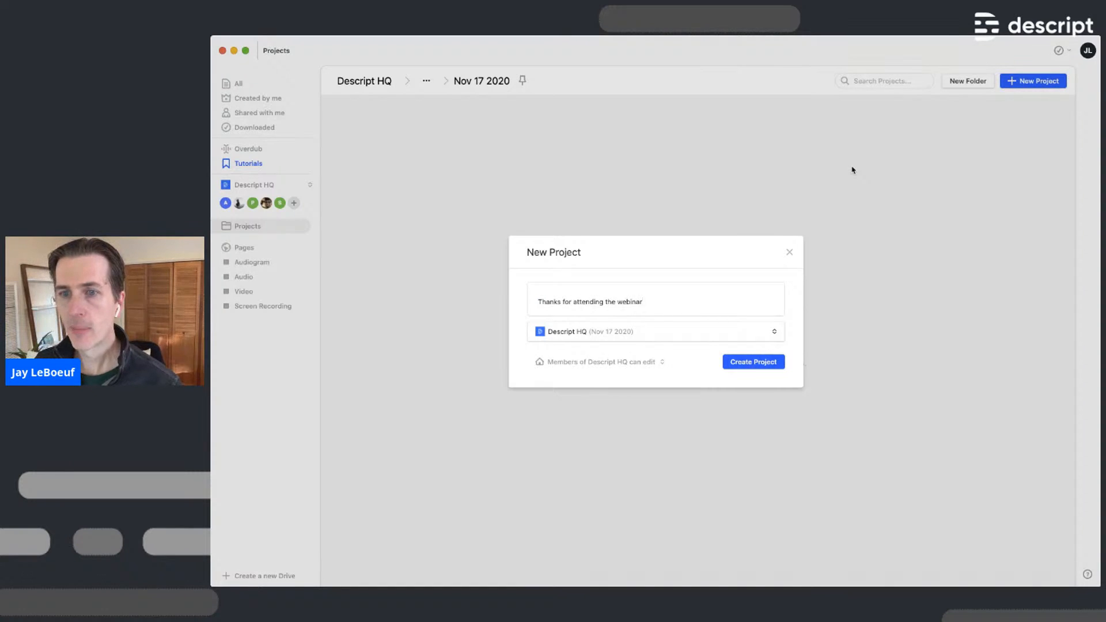
key(Return)
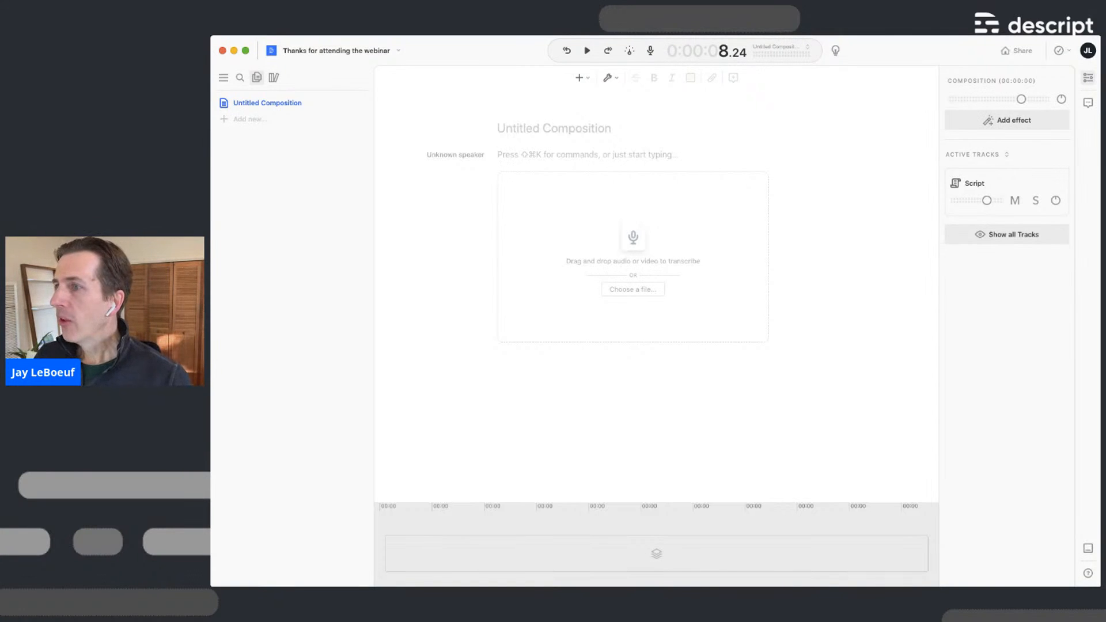
Fill the empty script with the thank-you message from "Hi - thanks for attending our Descript live event" through "Thanks for using Descript!"
key(super+Tab)
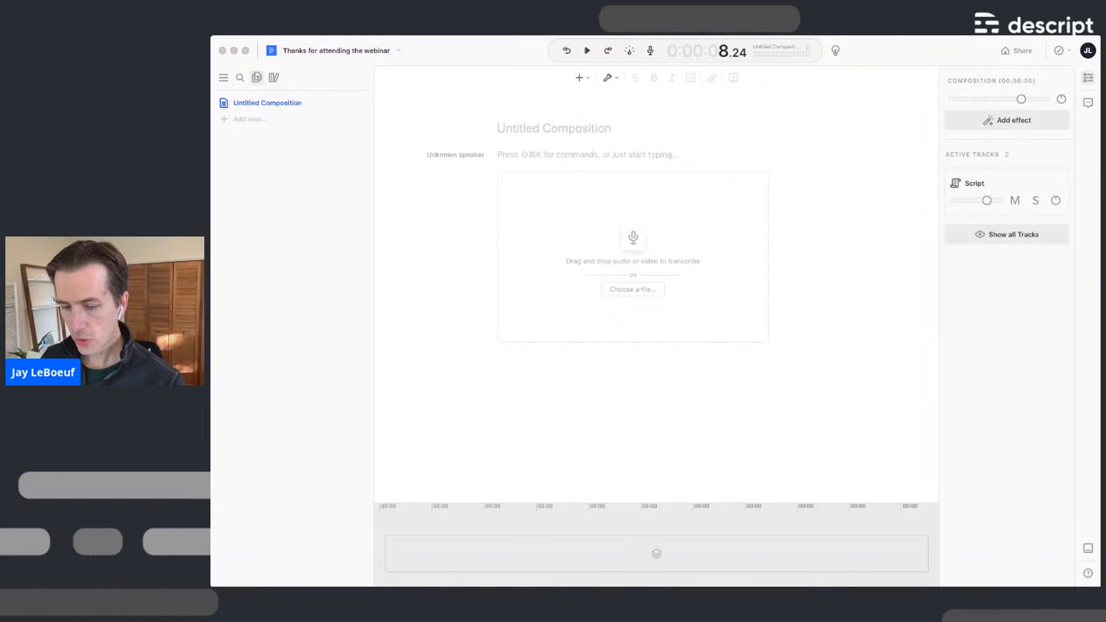
click(533, 163)
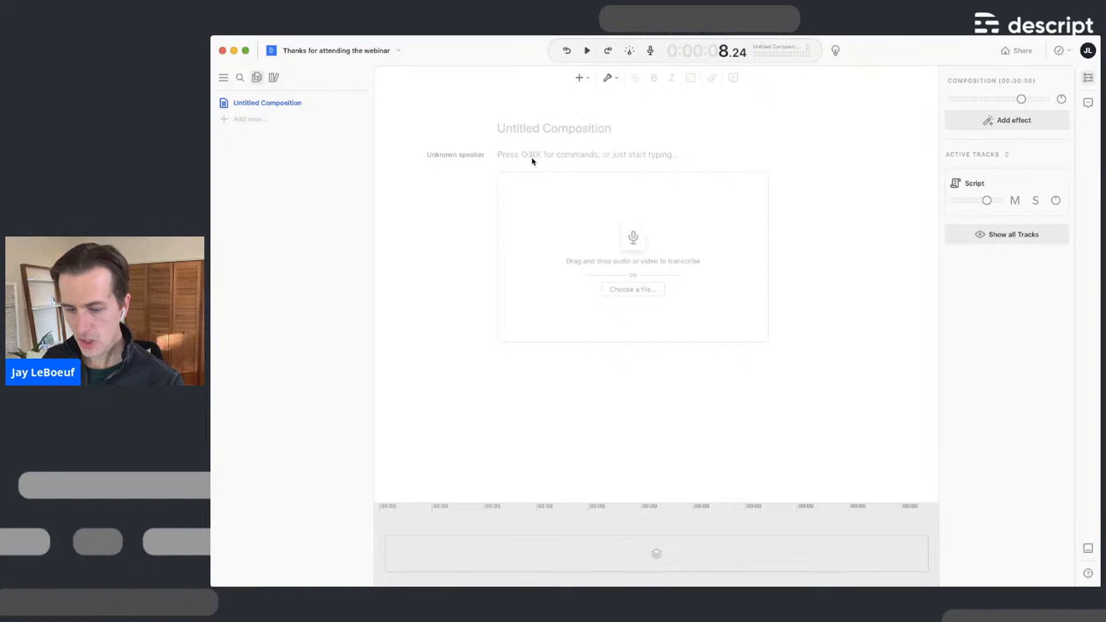
click(509, 156)
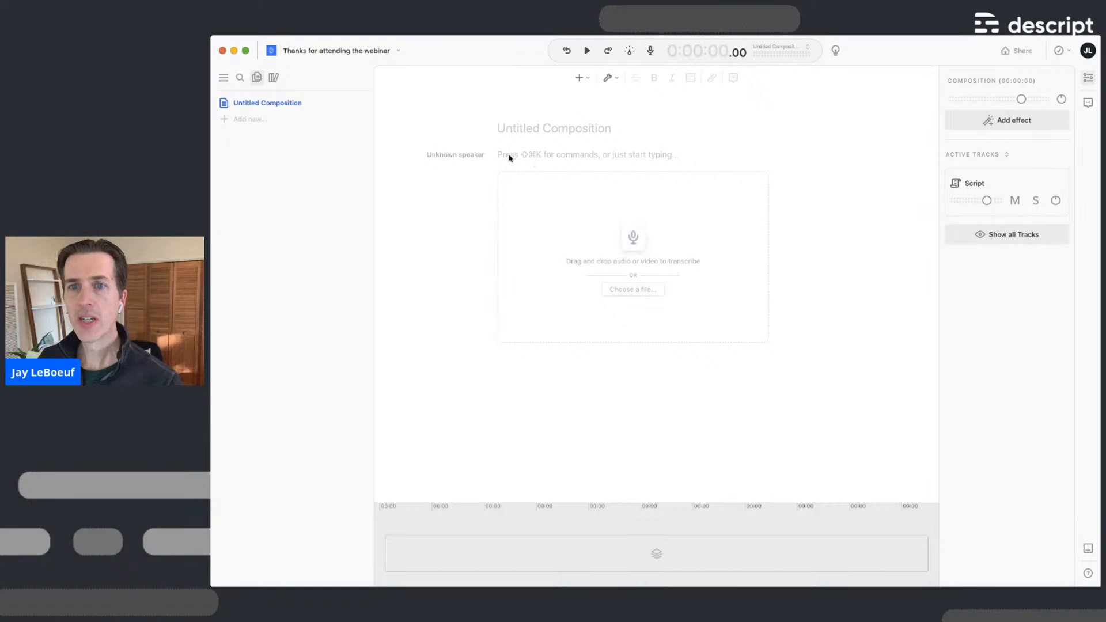
text(Hi, thanks for attending our Descript live event. If you missed it, check out our YouTube page for links to content and tutorials. As always, help.descript.com is your home for quick fixes. Blog.descript.com helps you catch up on new features and in-depth articles. And you can sign up and enable reminders for future events at our Eventbrite page. Thanks for using Descript!)
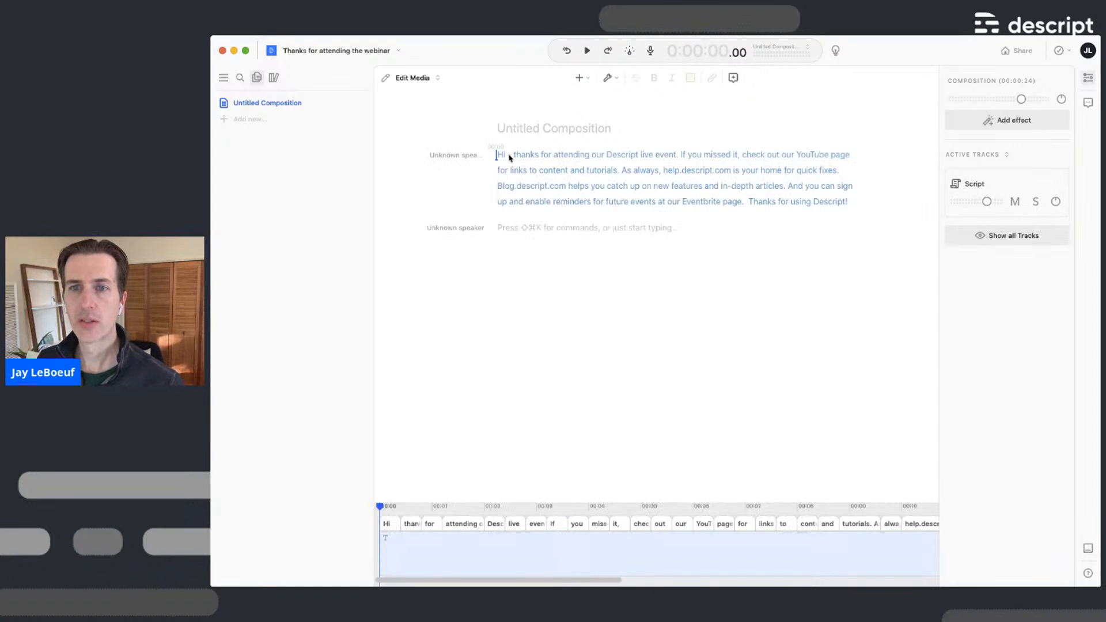
Title the composition "Thank you for attending - Audiogram"
click(531, 130)
text(Thank you)
key(BackSpace)
key(BackSpace)
key(BackSpace)
text(you -)
text( Audiogram)
key(alt+Left)
key(alt+Left)
text(for attending)
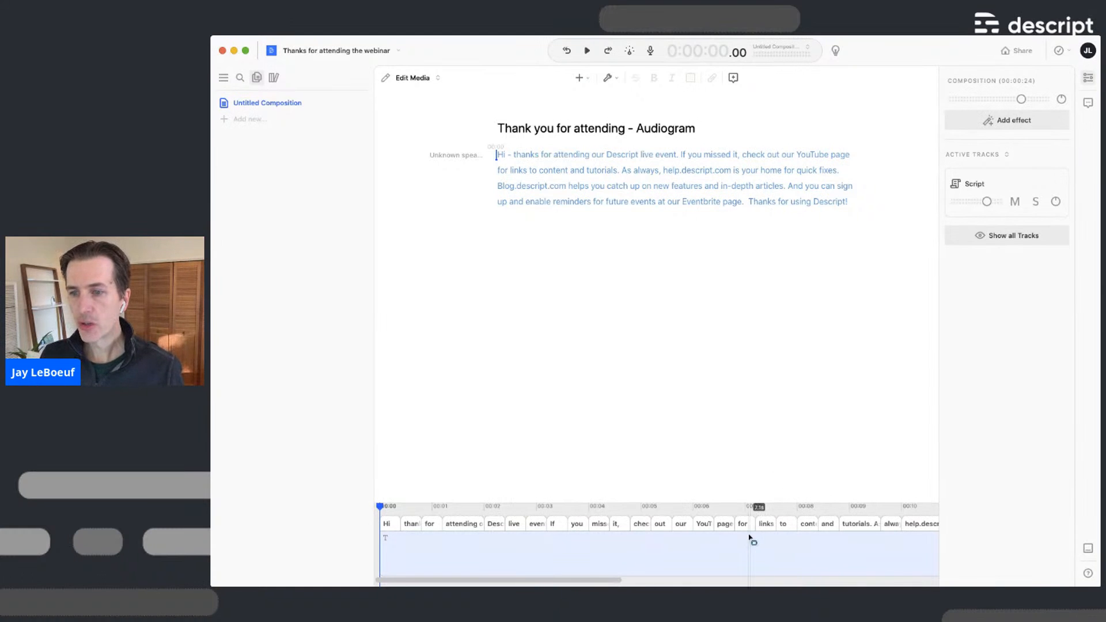
Examine how the script's words are laid out along the timeline, from the first word to the last
scroll(750, 539, down, 2)
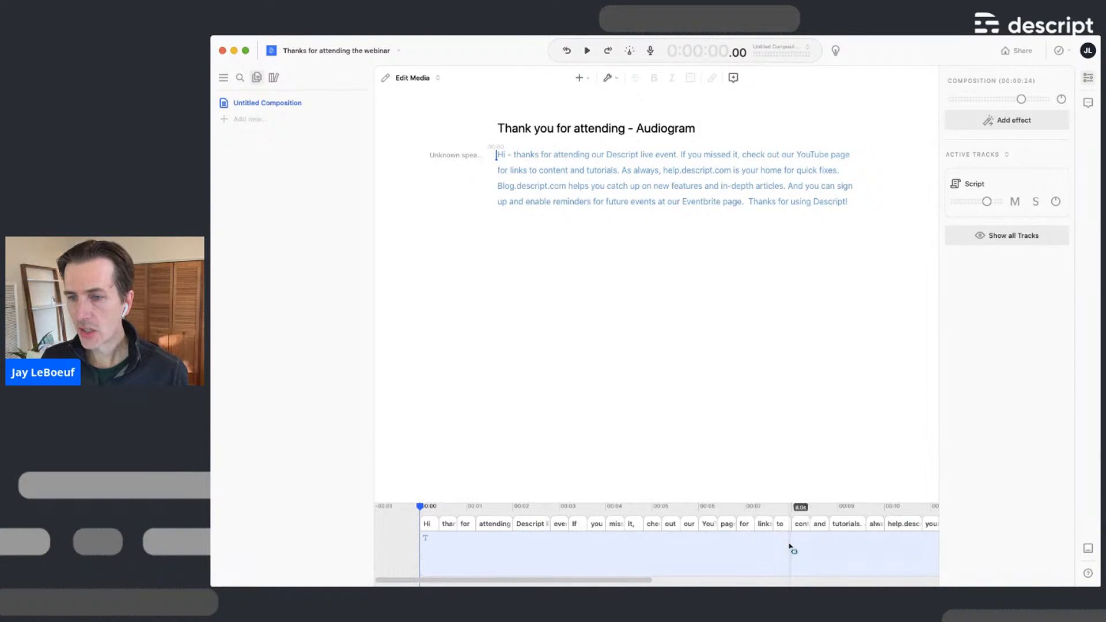
scroll(787, 556, right, 6)
scroll(787, 557, right, 8)
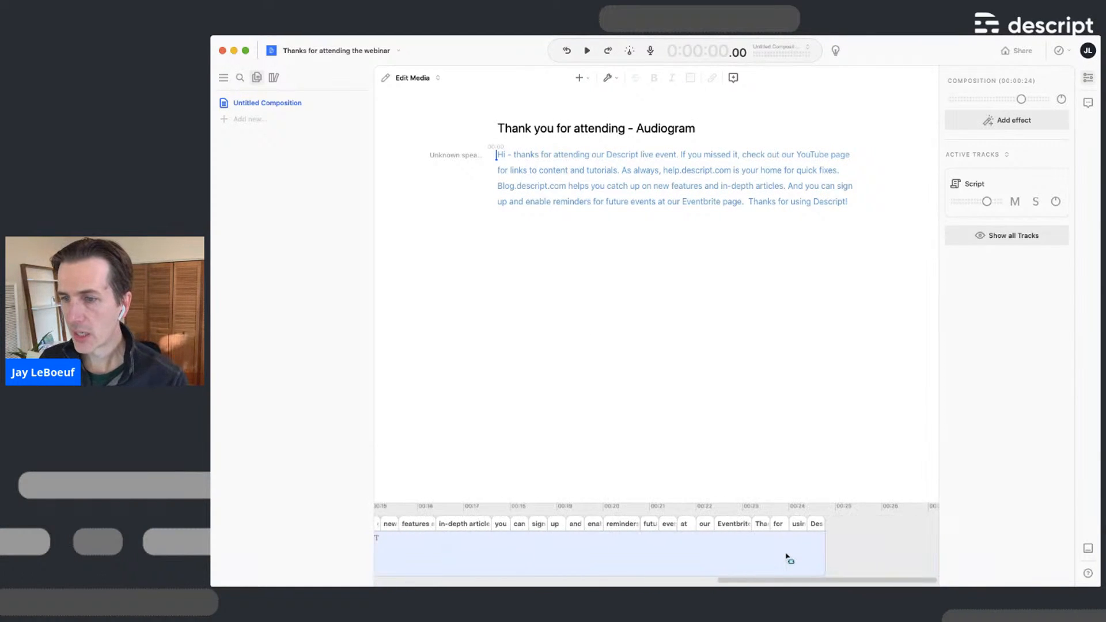
scroll(787, 557, left, 6)
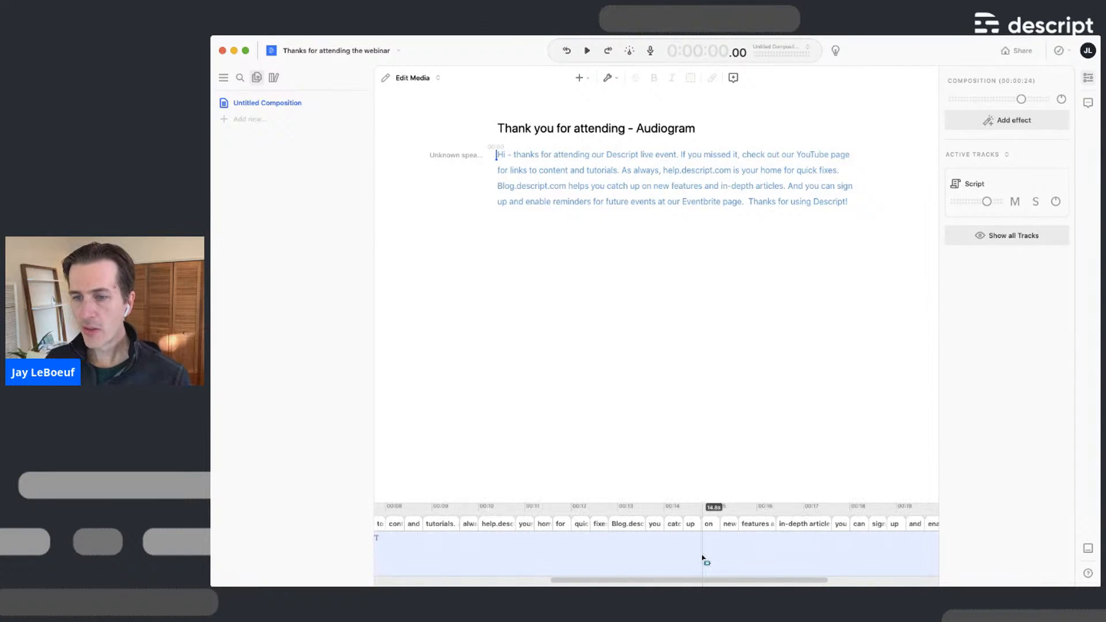
scroll(703, 559, down, 5)
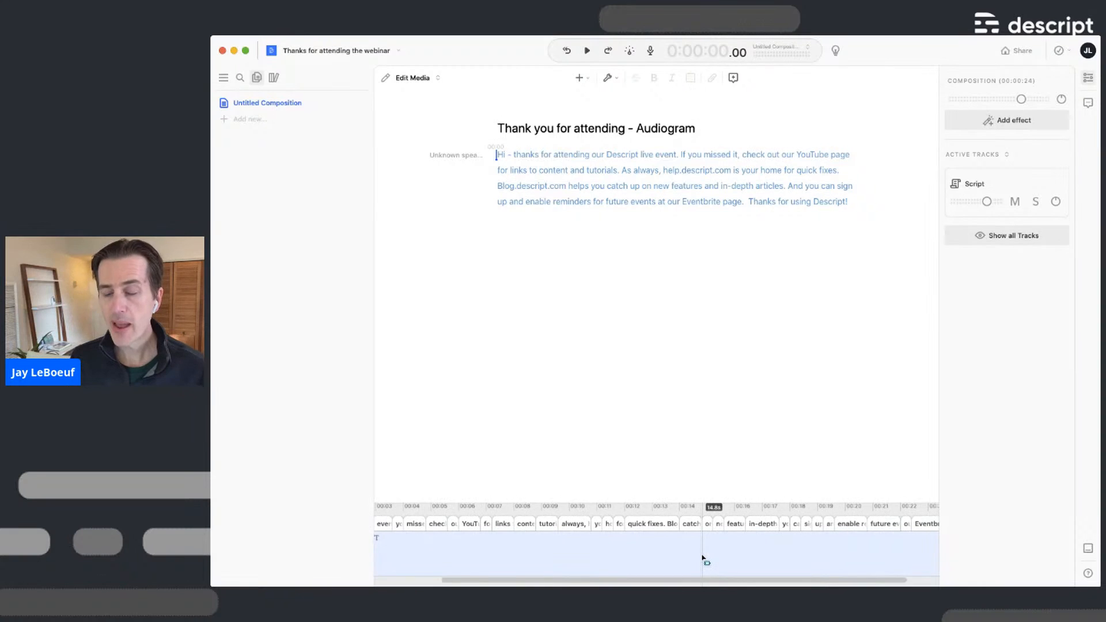
scroll(702, 559, up, 3)
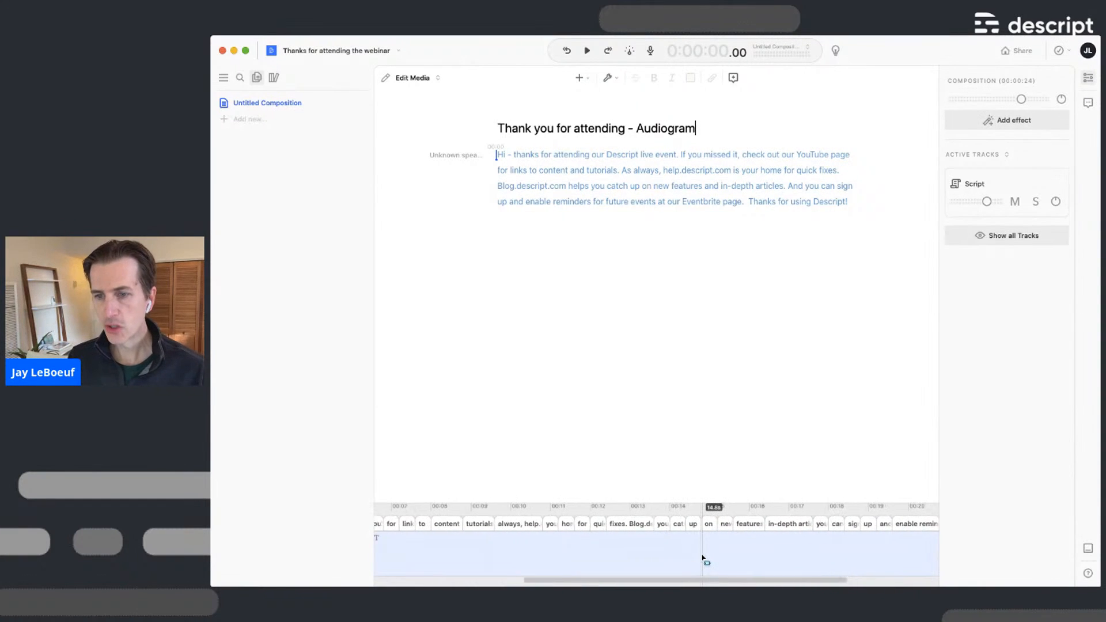
scroll(703, 559, down, 6)
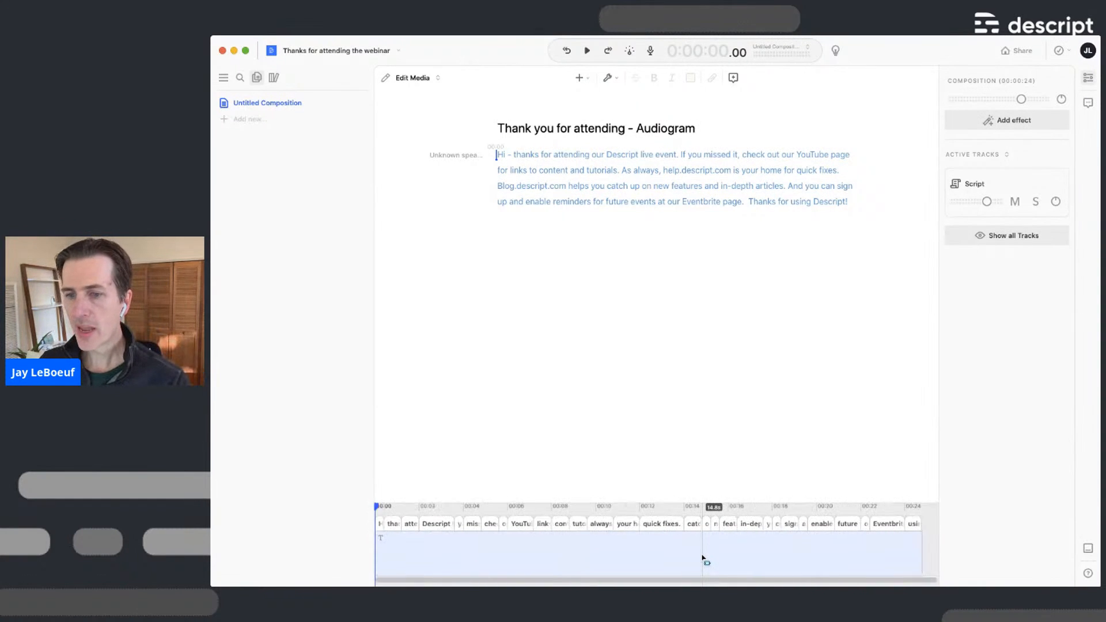
scroll(702, 559, up, 4)
scroll(702, 559, down, 3)
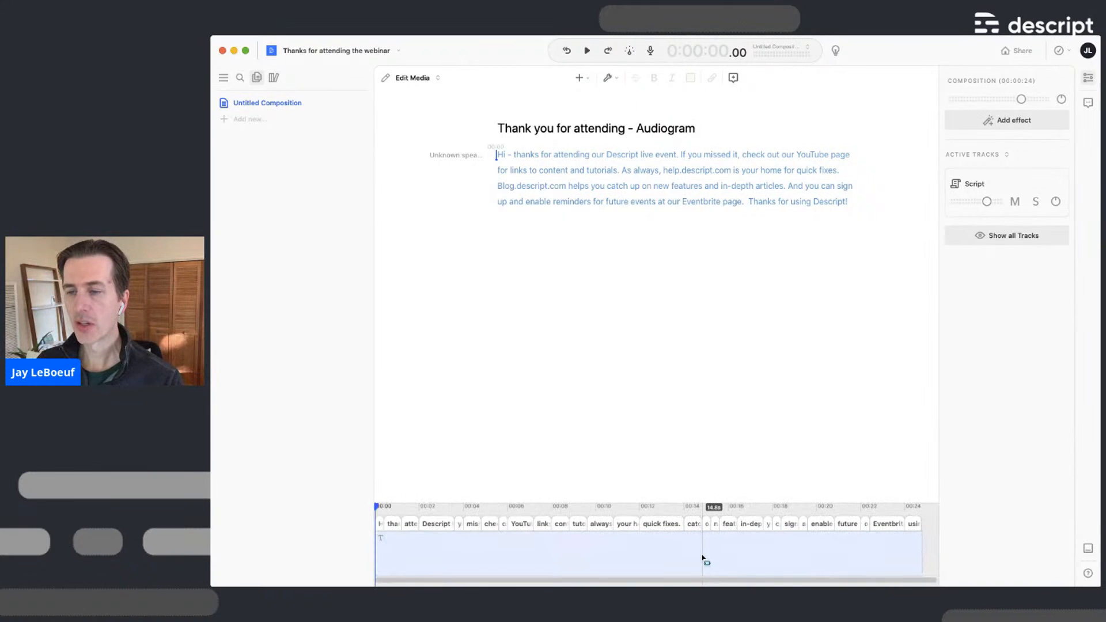
scroll(703, 559, left, 3)
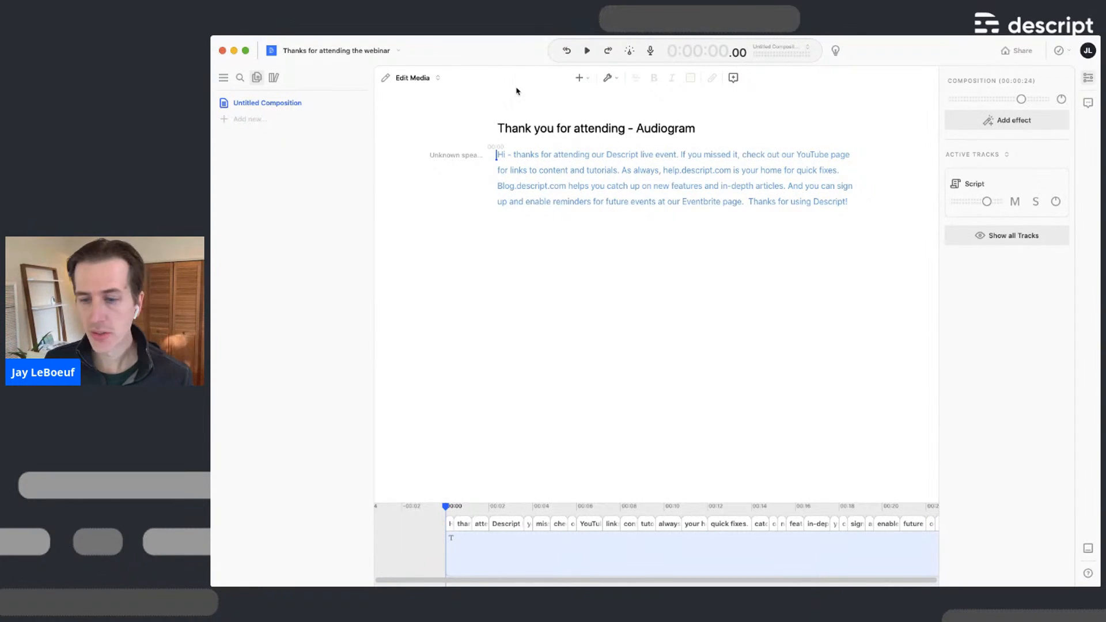
Add a new speaker named Narrator to the project's speaker list
click(462, 156)
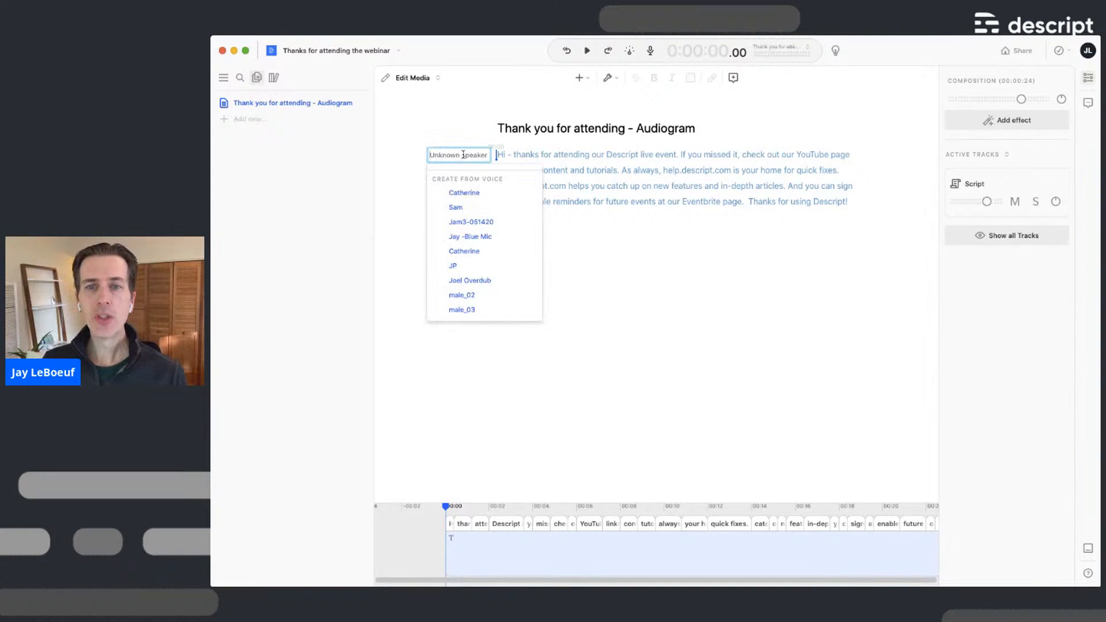
scroll(469, 251, down, 5)
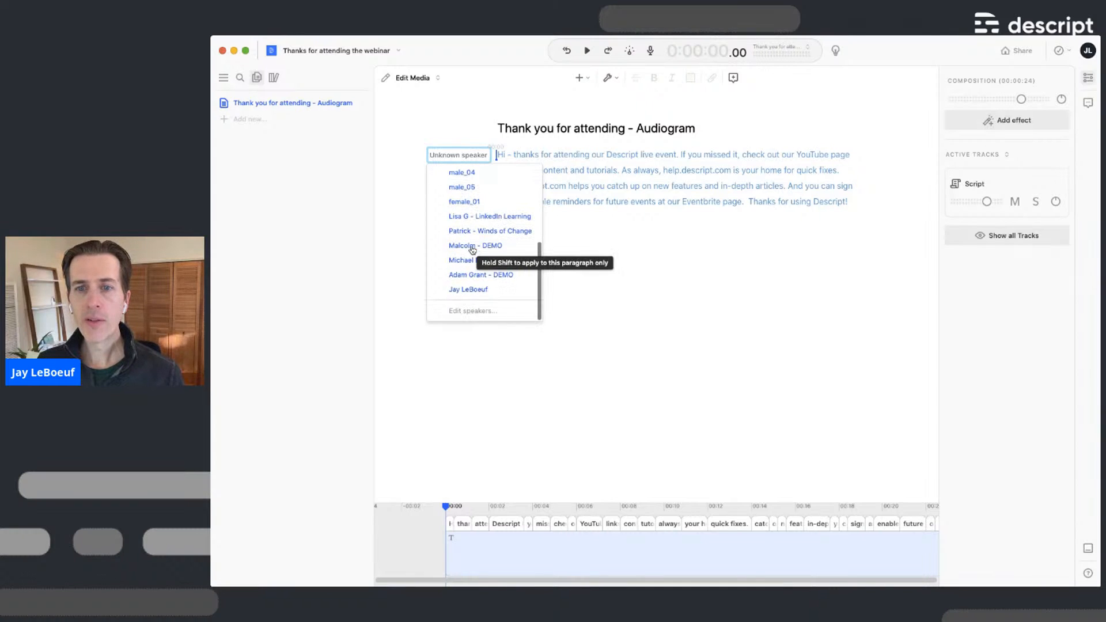
click(460, 310)
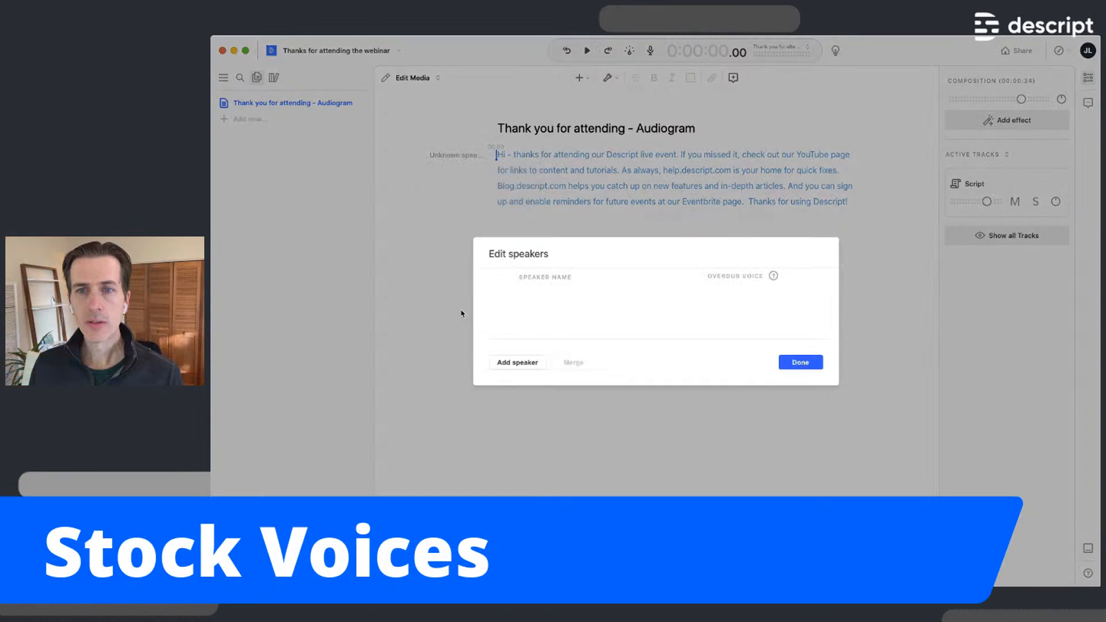
click(523, 363)
text(Narrator)
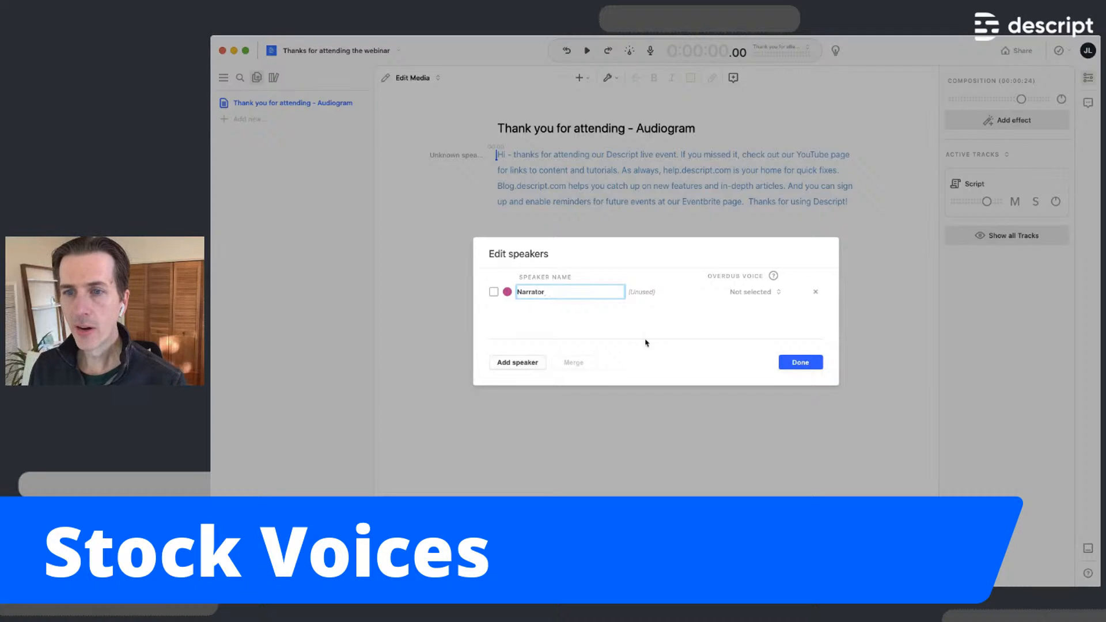
key(Return)
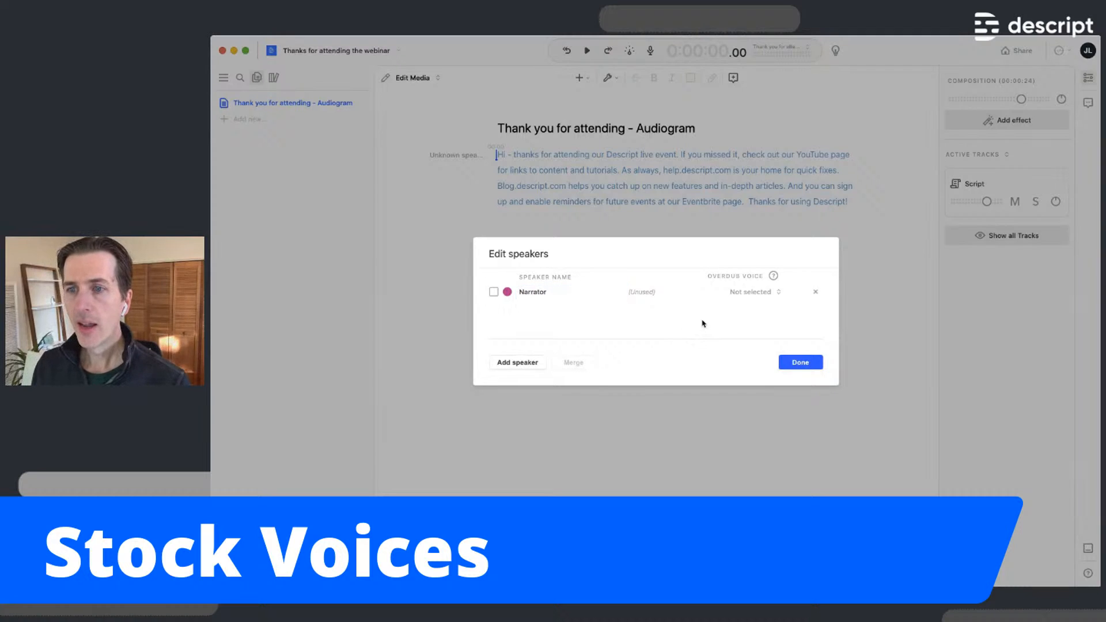
Preview the Emily, Carla and Malcom stock voices and assign Carla as the Narrator's Overdub voice
click(760, 293)
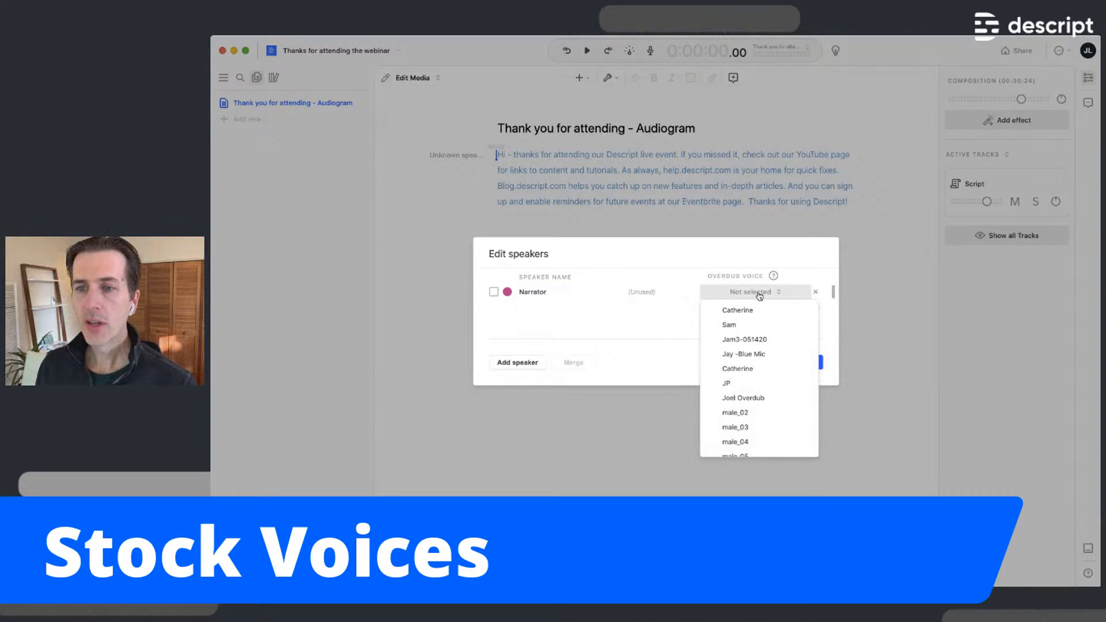
scroll(761, 360, down, 5)
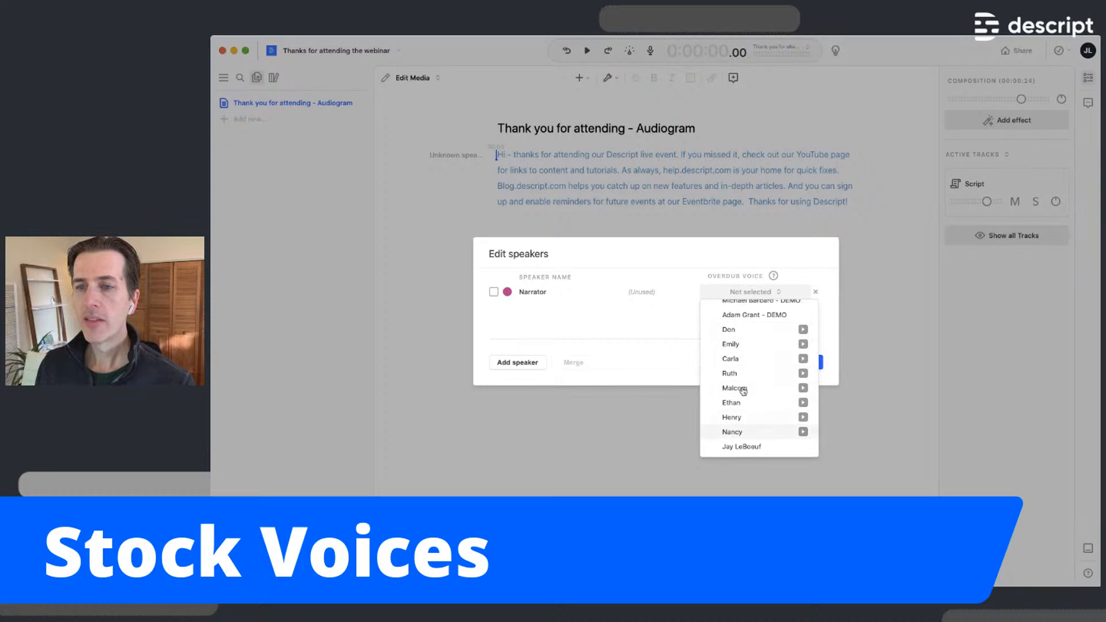
click(803, 344)
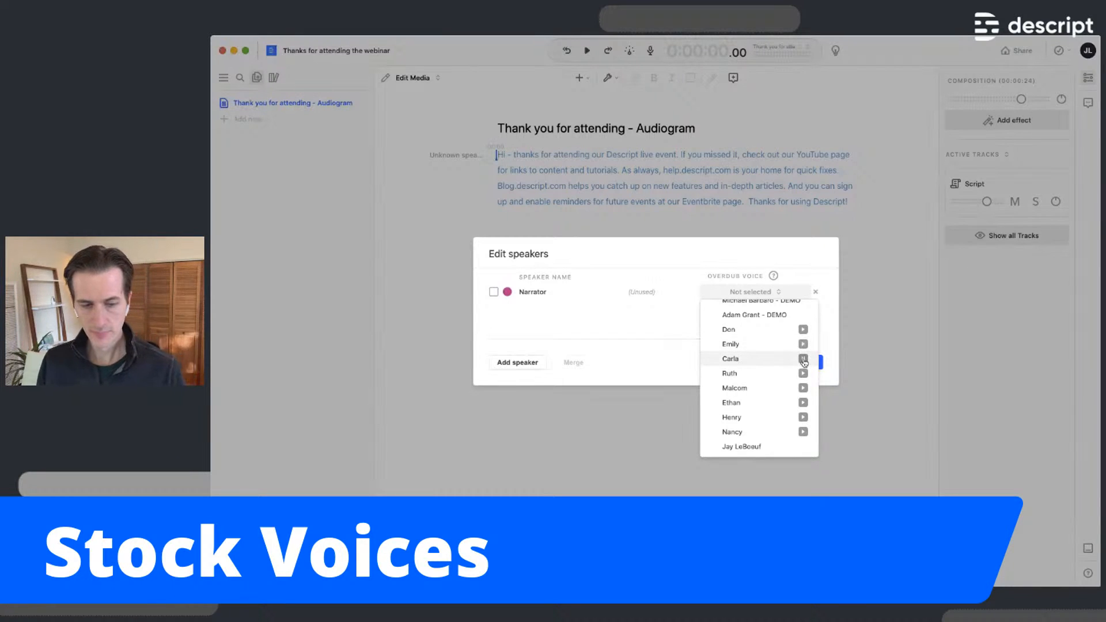
click(803, 359)
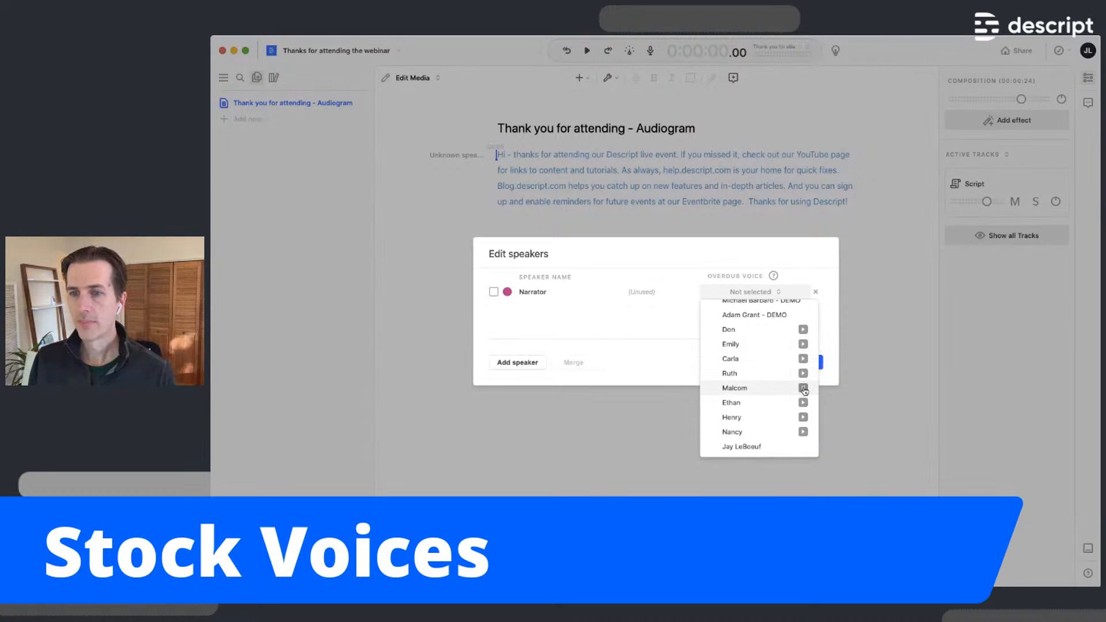
click(803, 388)
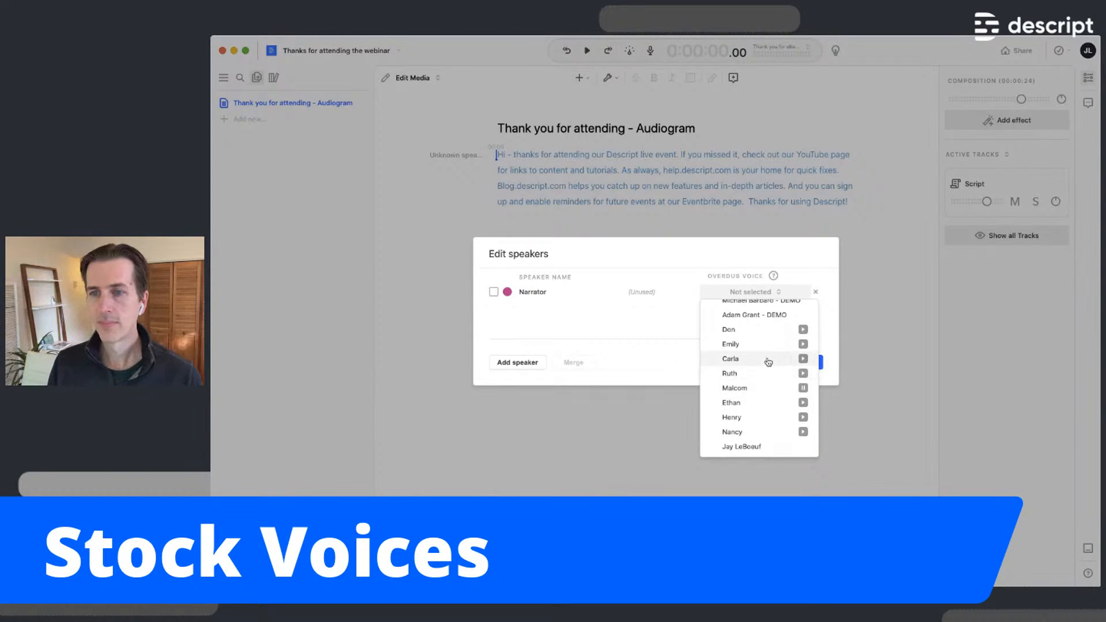
click(768, 360)
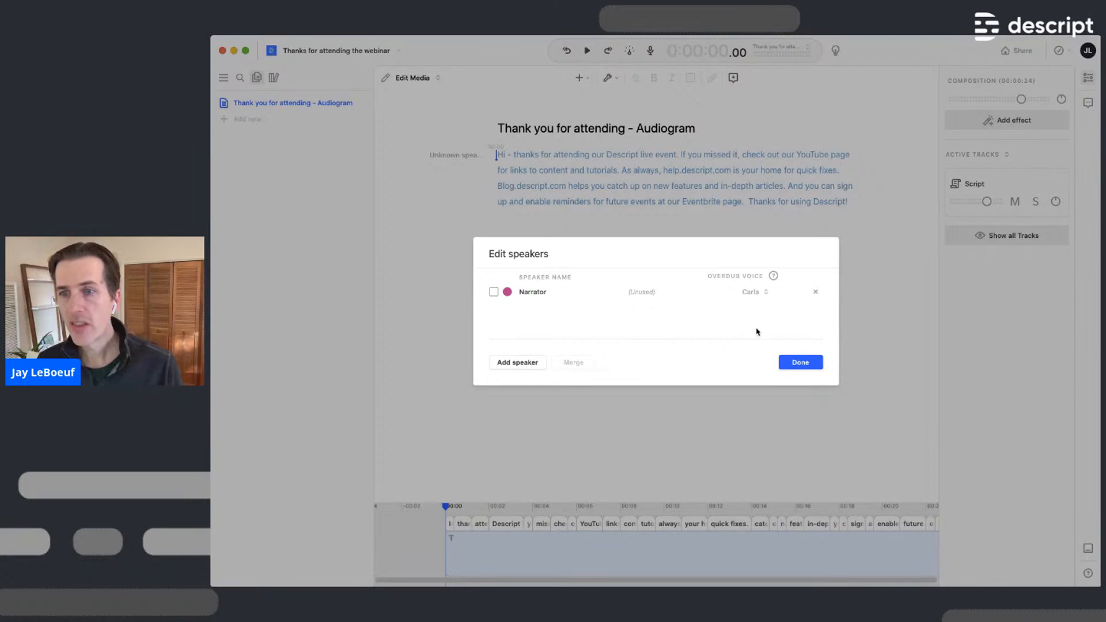
click(807, 364)
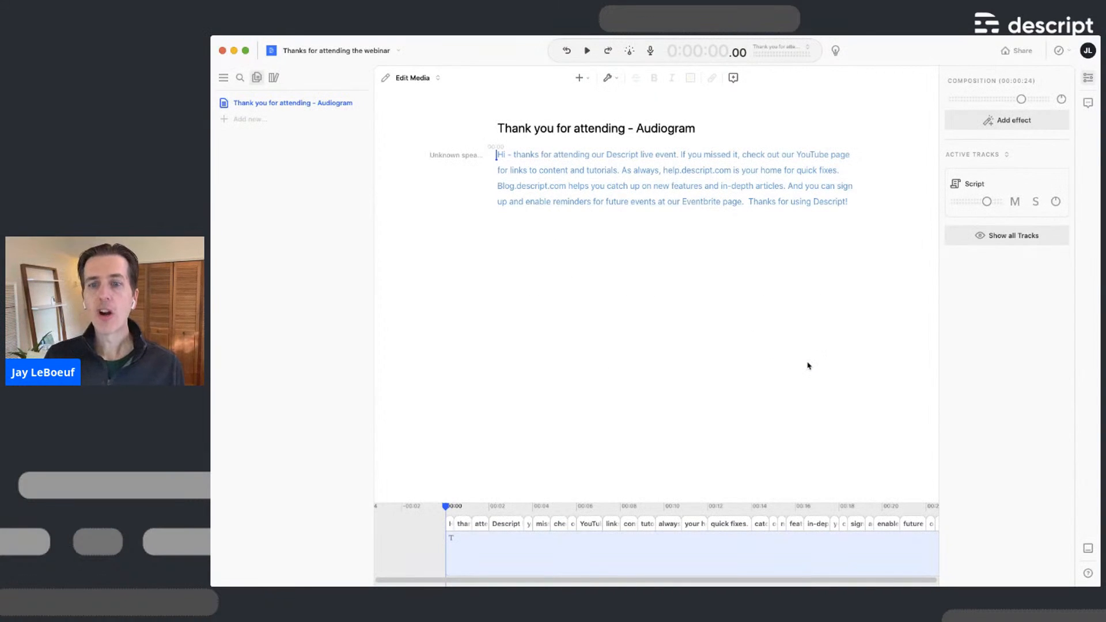
Assign the Narrator speaker to the script paragraph to generate its Overdub audio
click(455, 155)
mouse_move(464, 175)
click(467, 175)
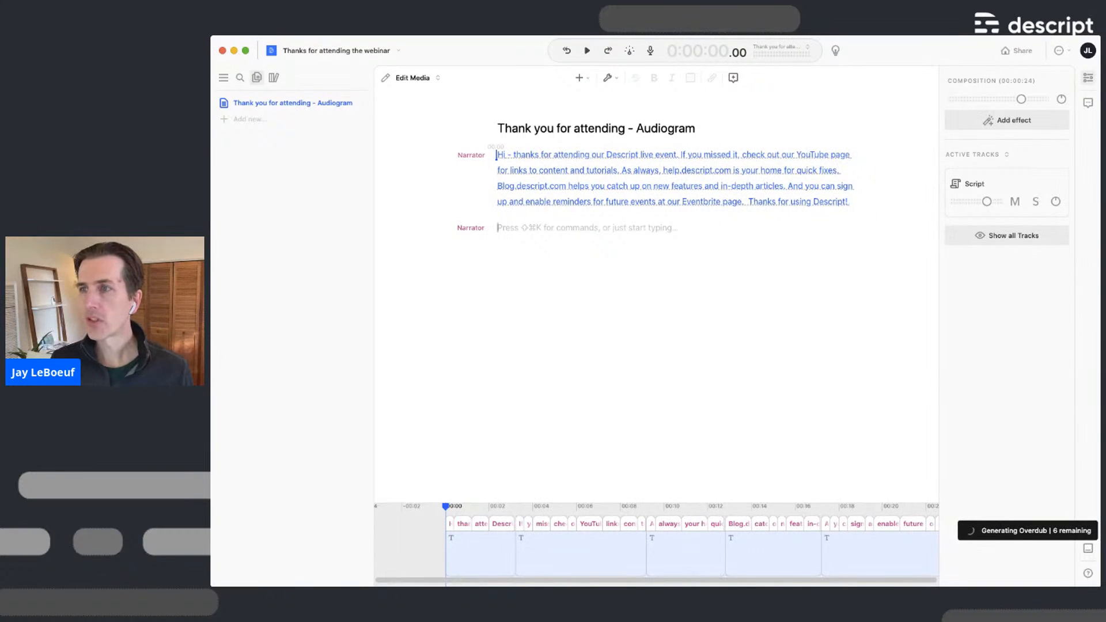
Hide the composition's effects and track settings, and play the generated narration from the beginning of the script
click(1090, 84)
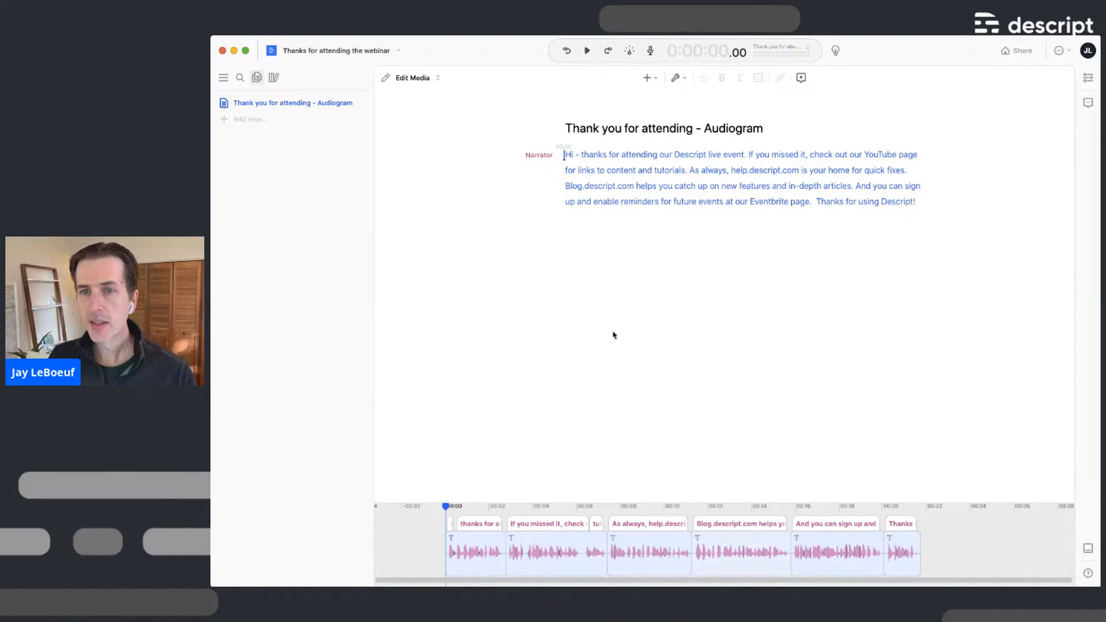
click(565, 156)
key(space)
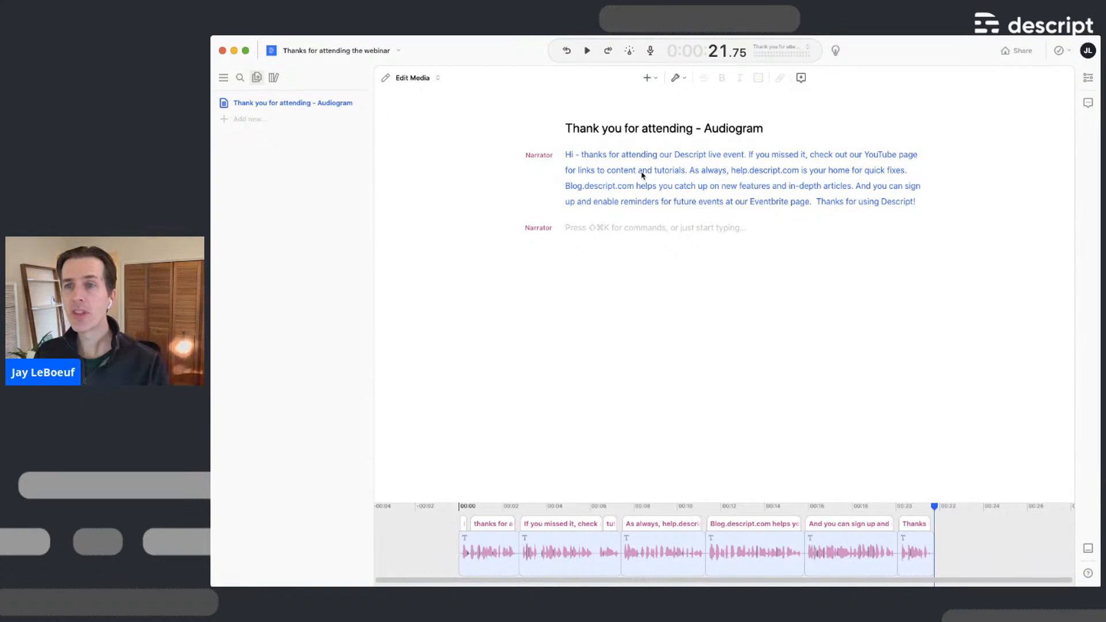
Browse the available audiogram templates in the publishing options for the whole composition
click(1018, 53)
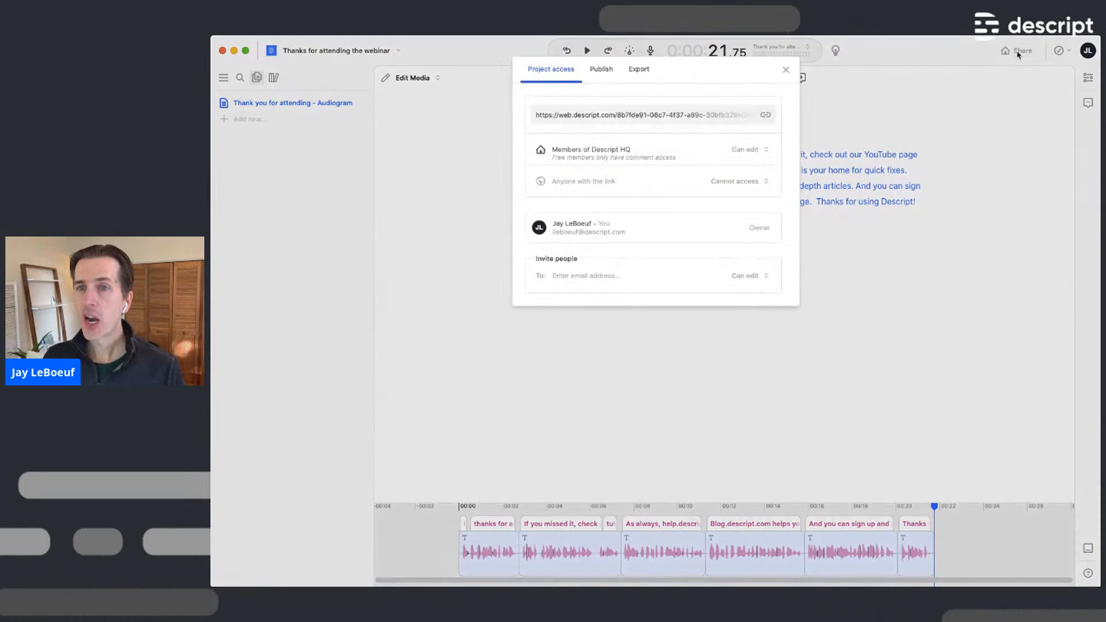
click(605, 72)
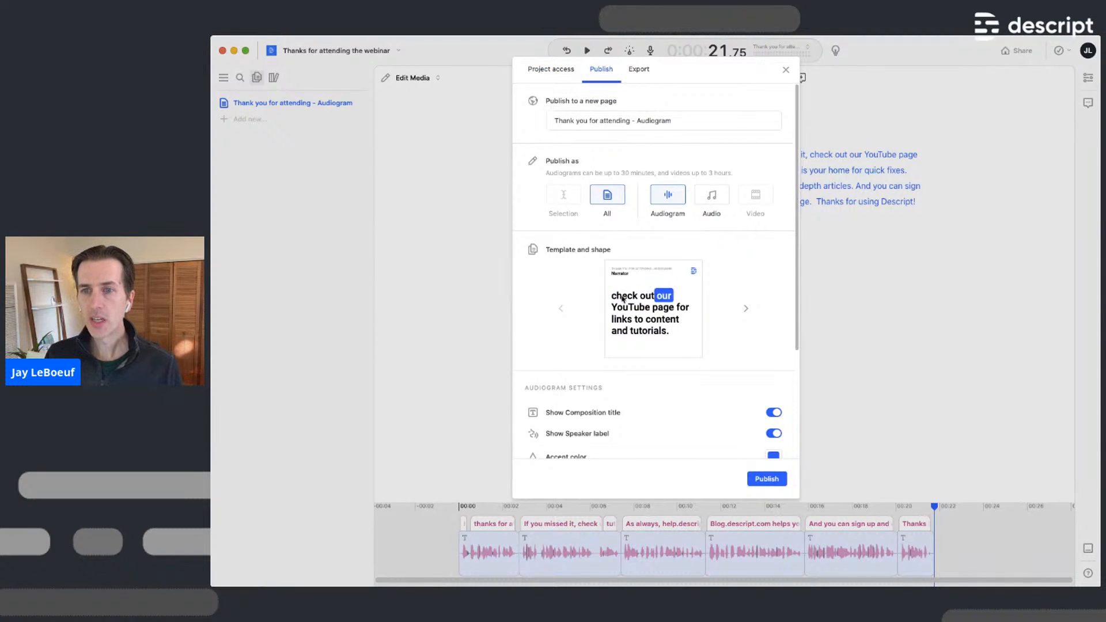
click(746, 310)
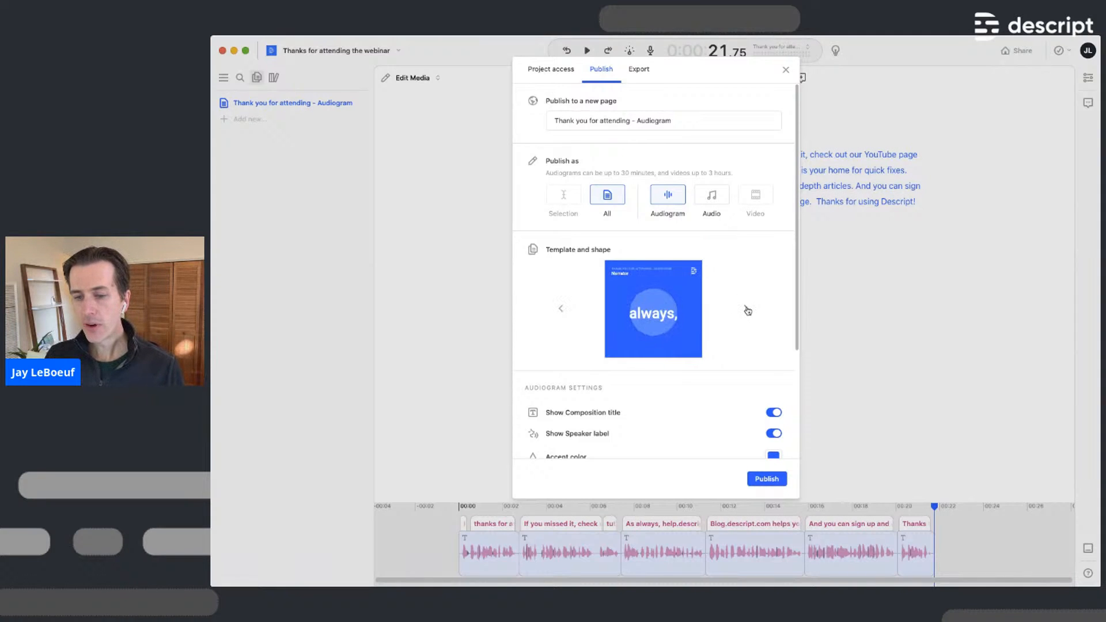
click(747, 310)
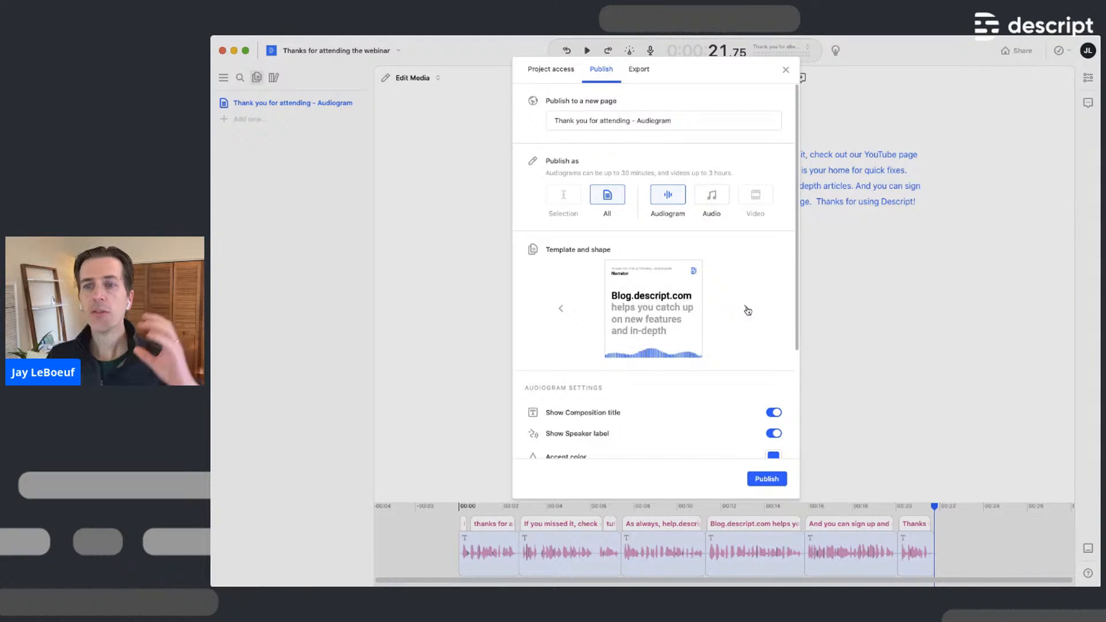
click(747, 311)
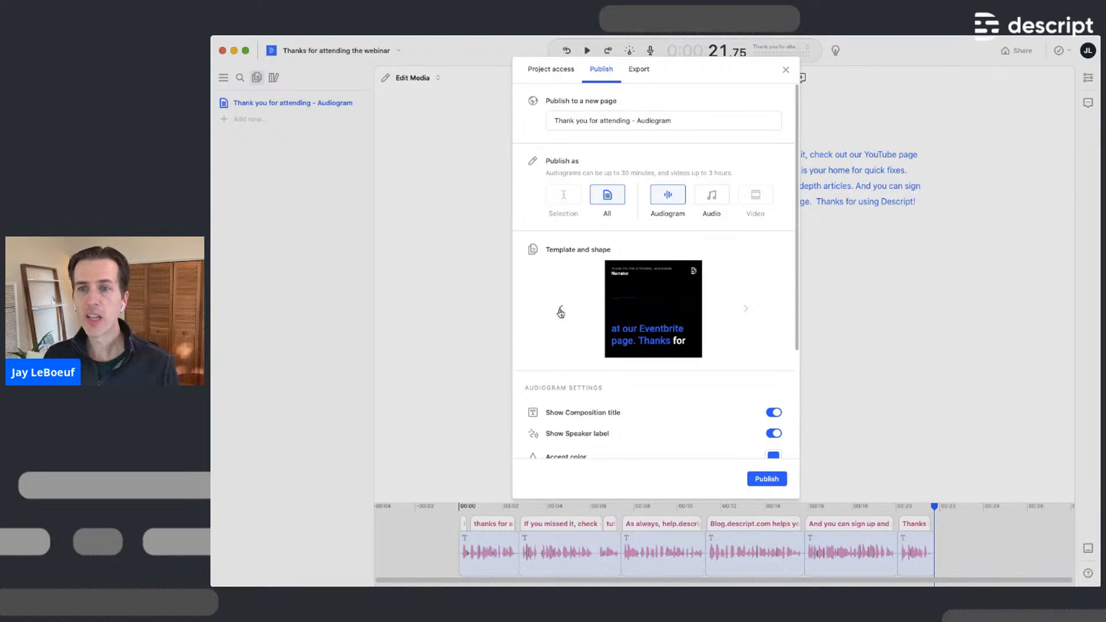
click(560, 311)
click(560, 312)
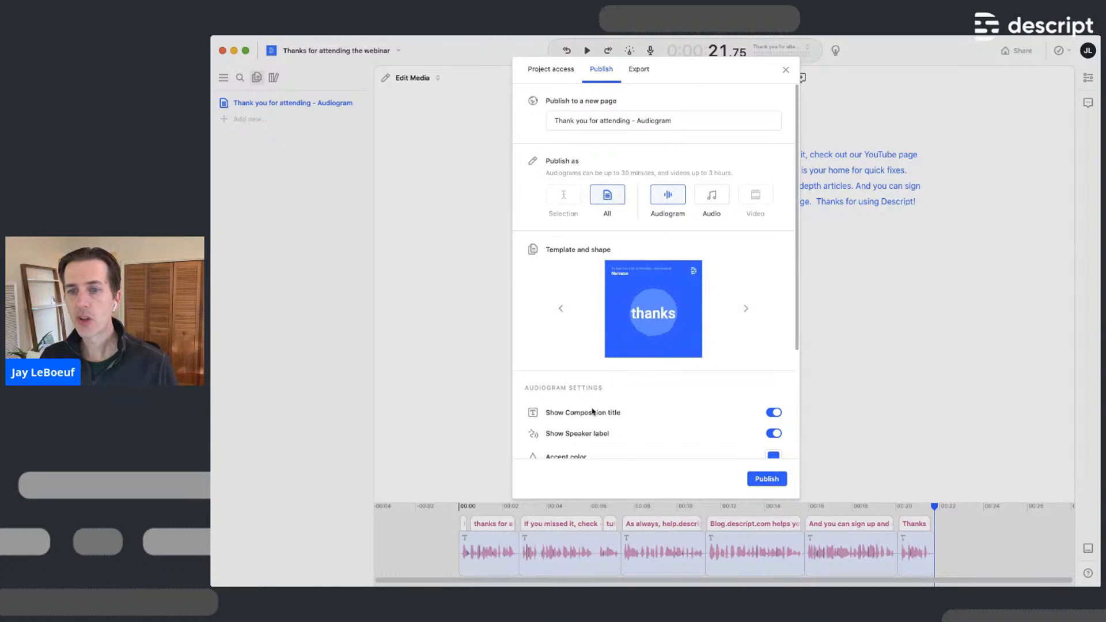
click(559, 309)
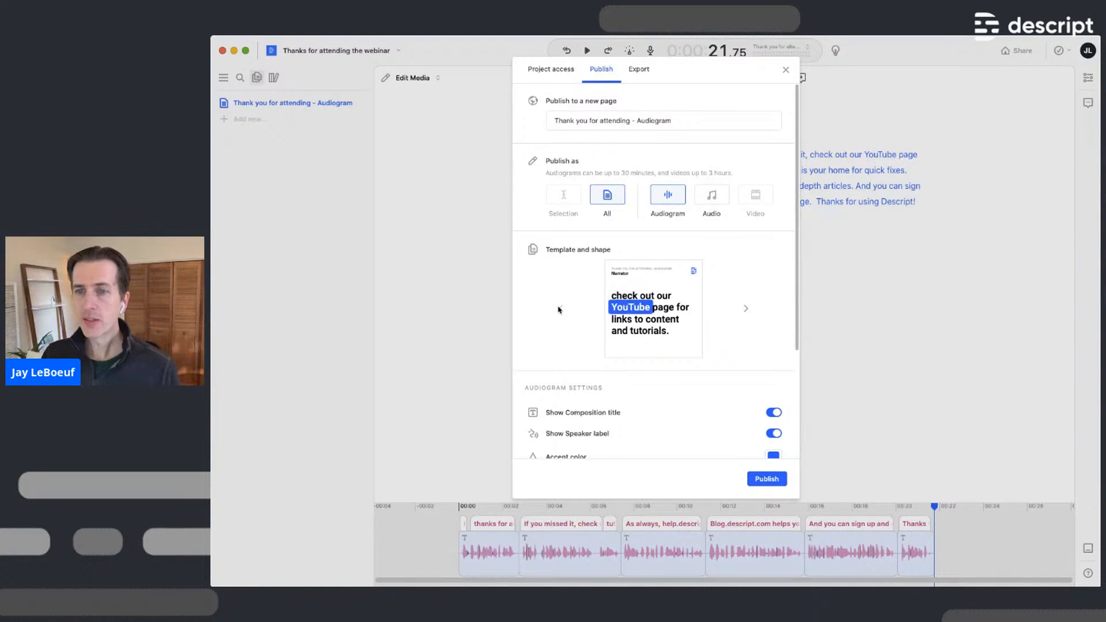
click(786, 70)
Replace the dash after "Hi" in the script's opening sentence with a comma
click(579, 155)
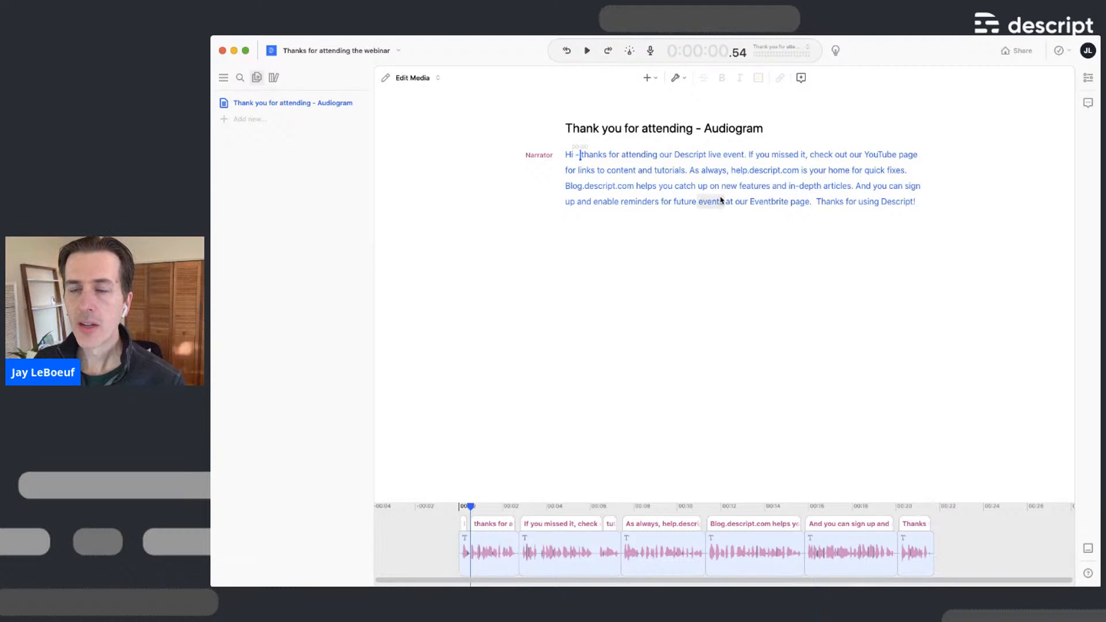
key(shift+Left)
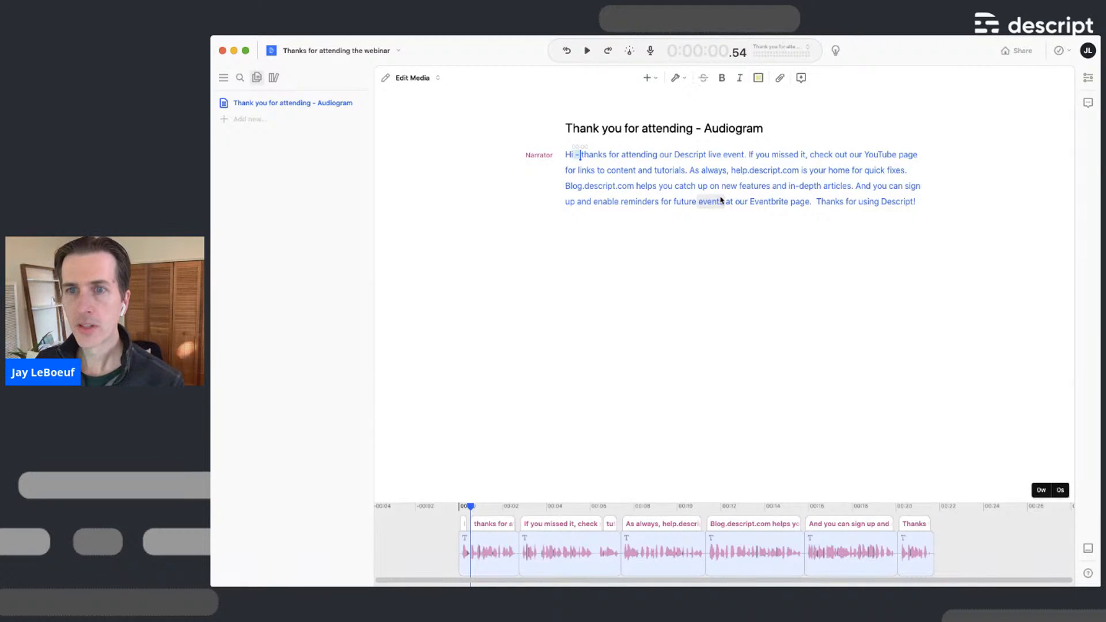
text(,)
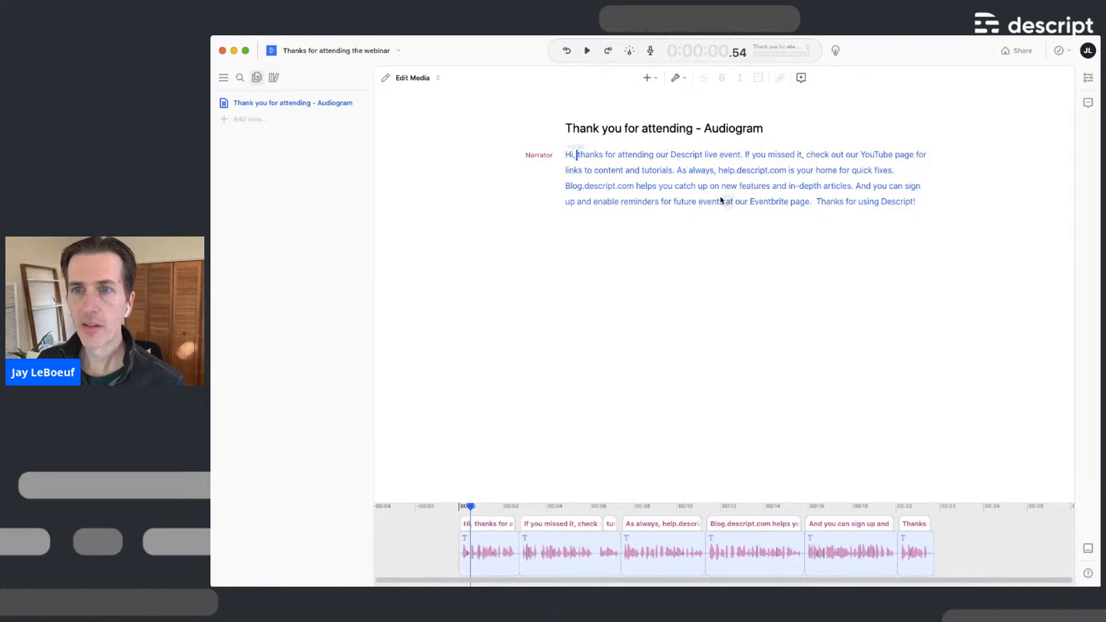
click(1019, 51)
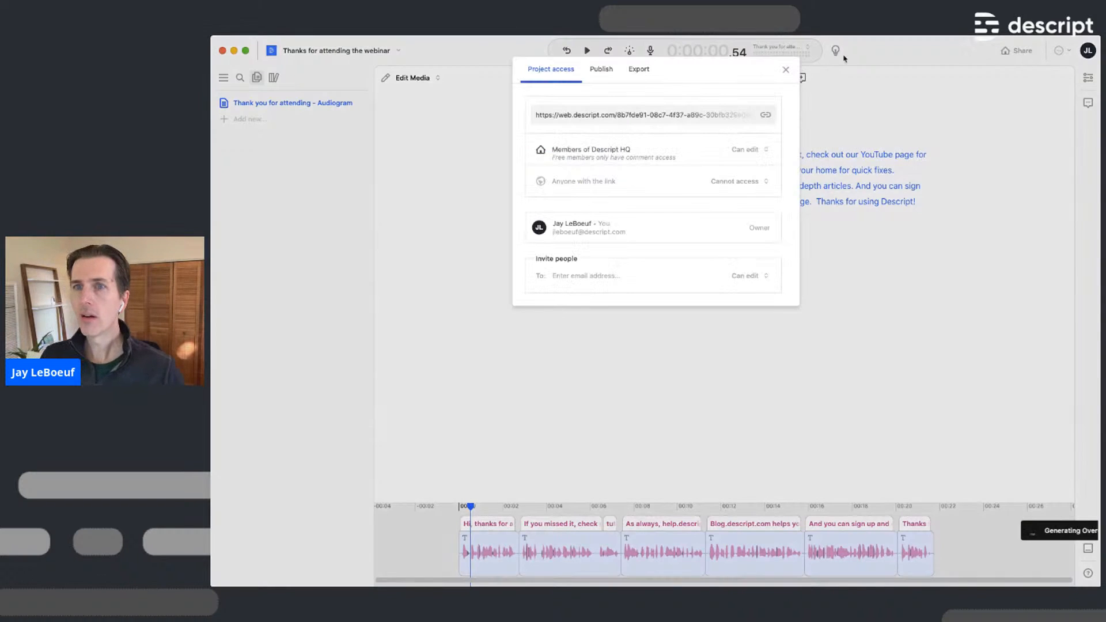
click(786, 71)
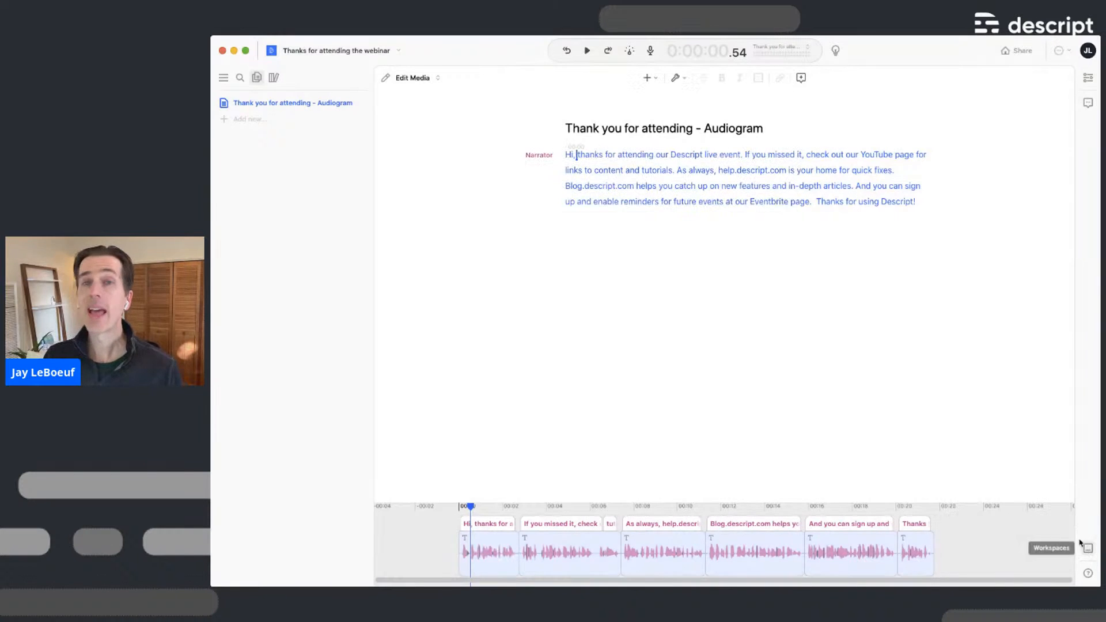
Play the opening words of the narration from the start of the script to check the greeting
click(566, 156)
key(space)
key(space)
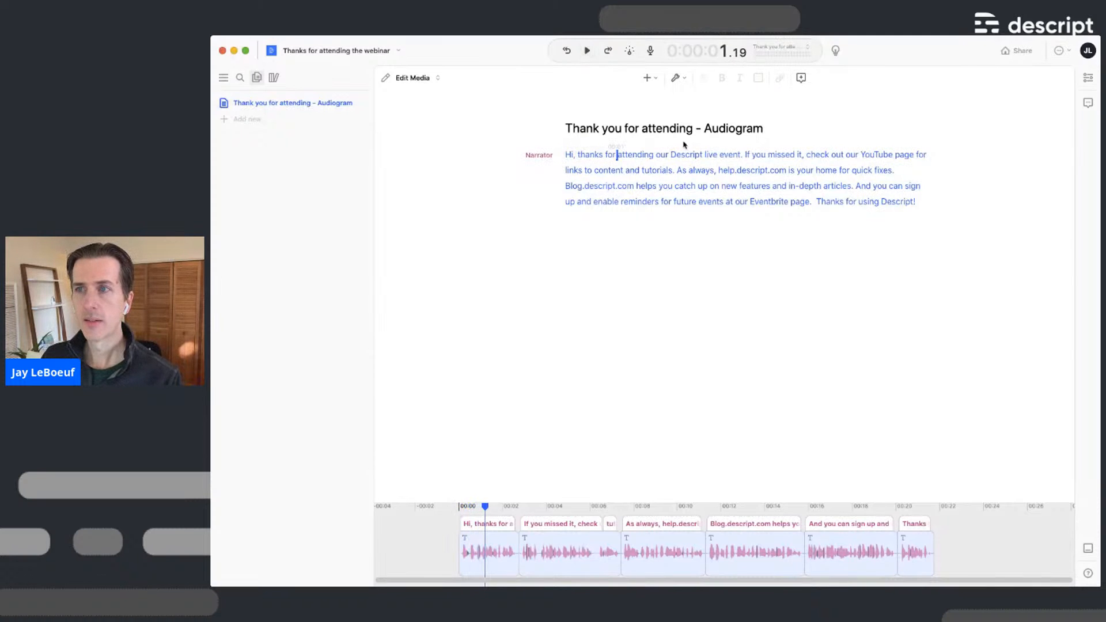
Check how the speaker label appears in the audiogram preview of the publishing options
click(1019, 52)
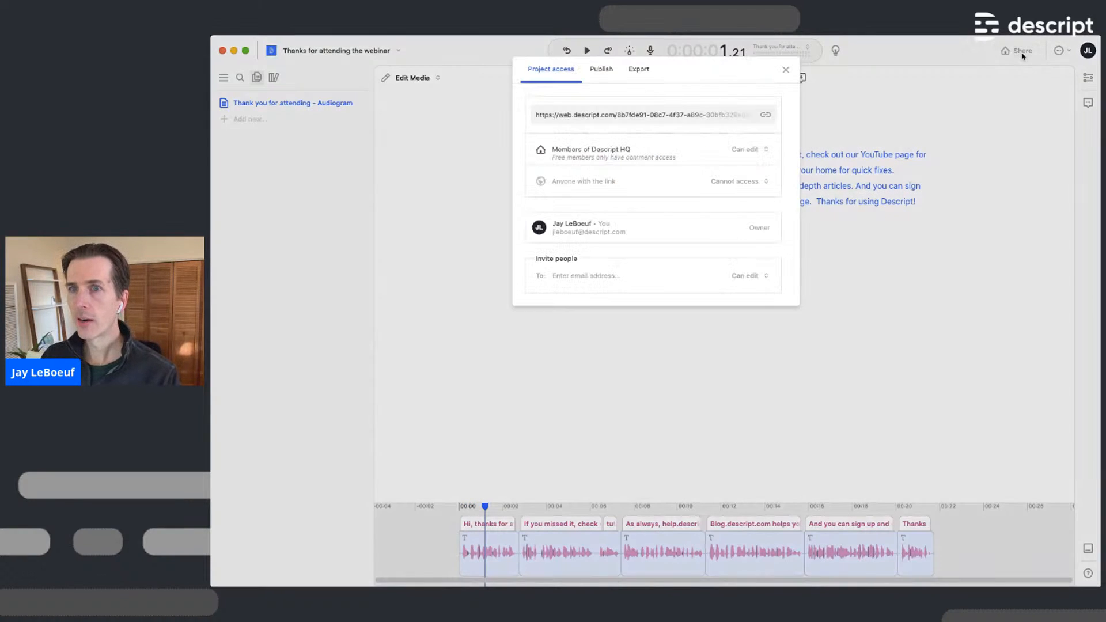
click(601, 71)
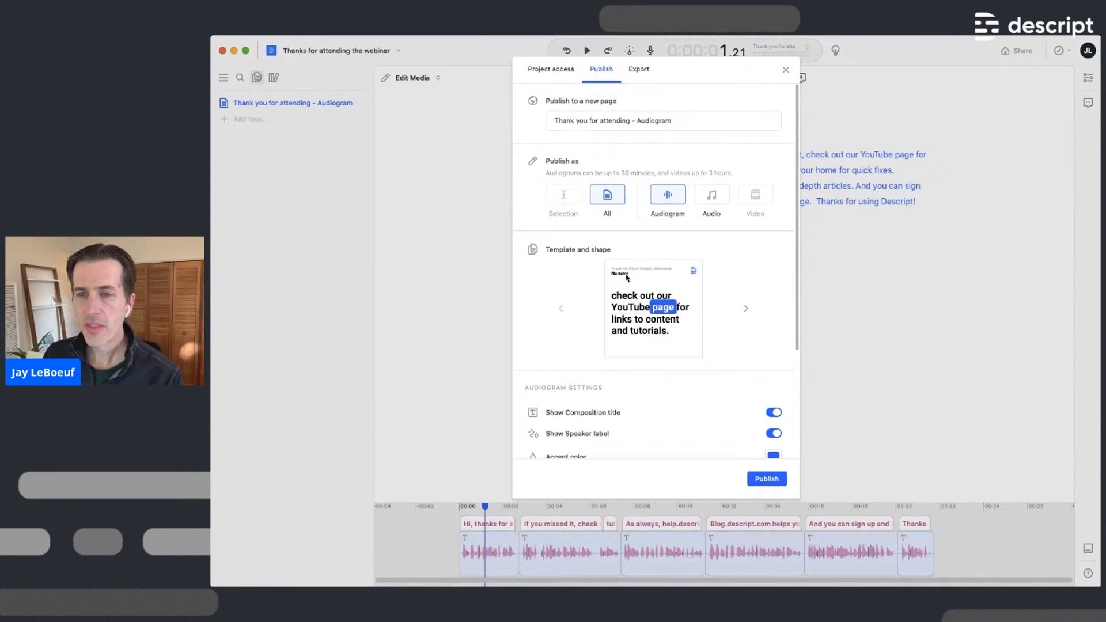
click(786, 69)
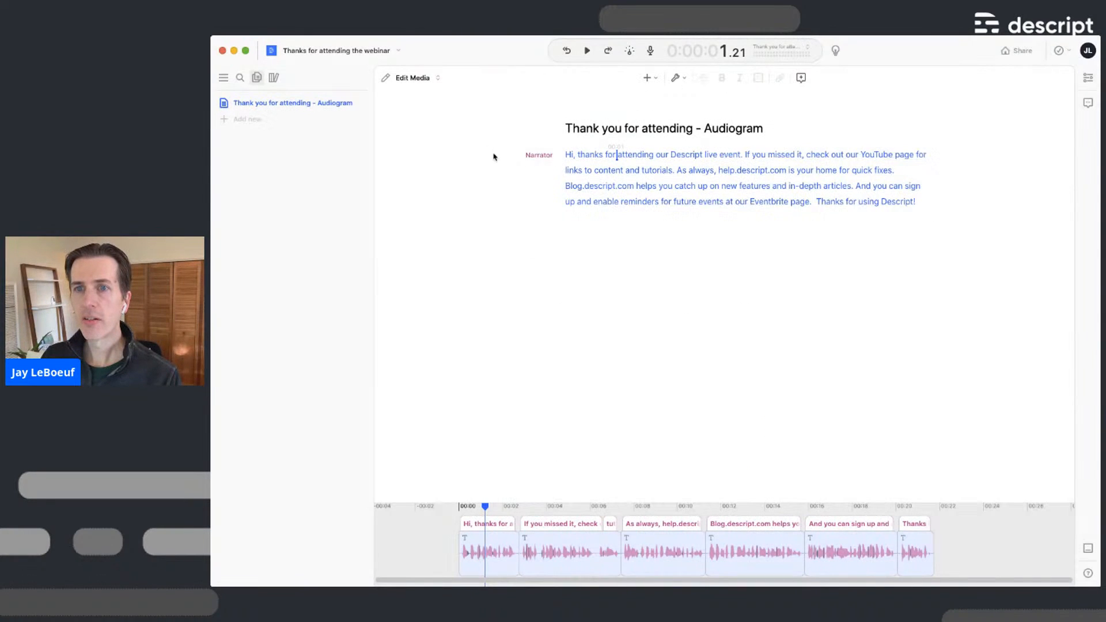
Rename the Narrator speaker to Descript in the project's speaker list
click(546, 156)
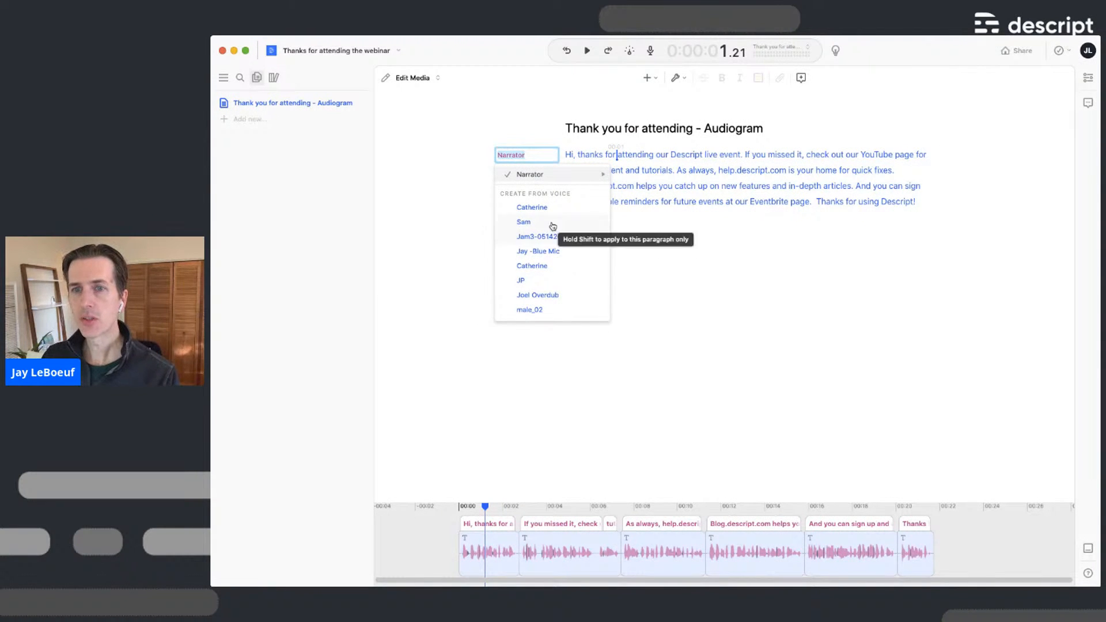
scroll(553, 242, down, 5)
click(558, 309)
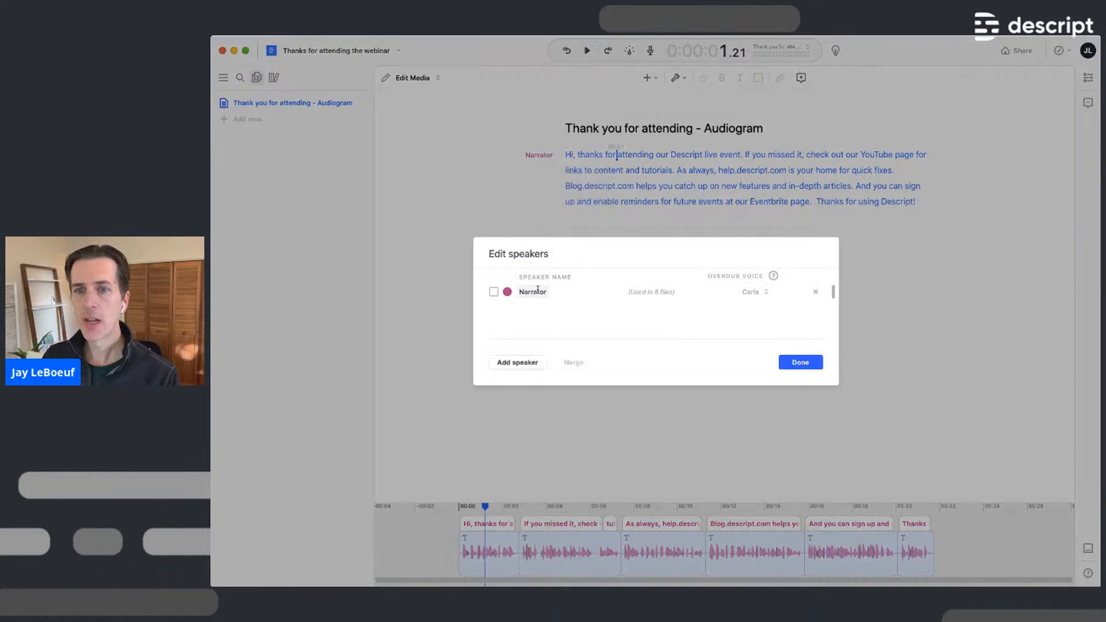
click(540, 292)
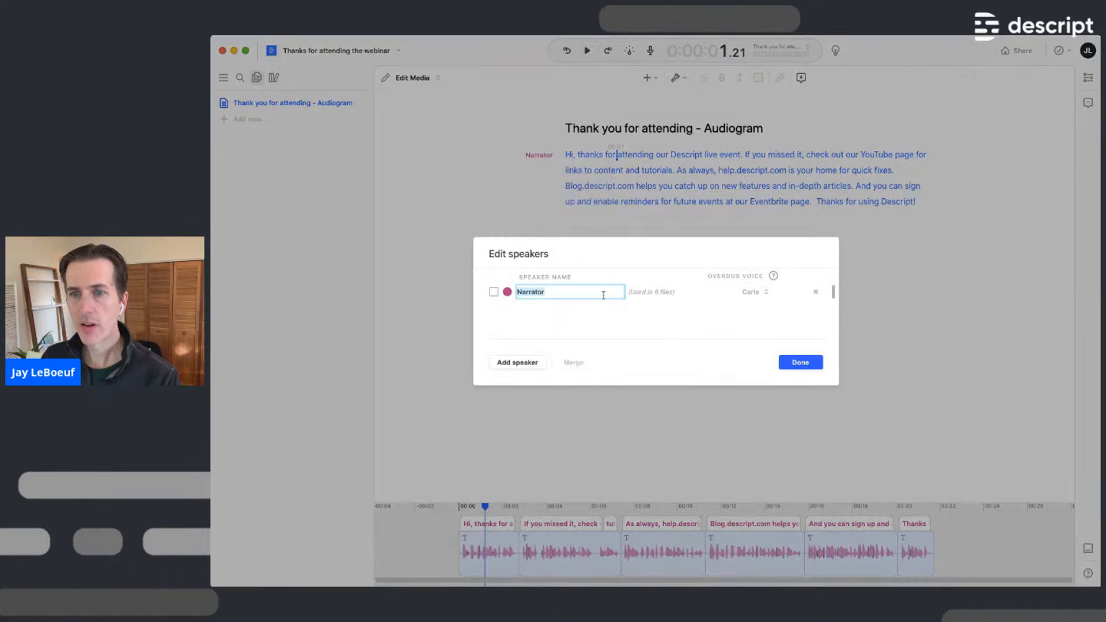
text(Descript)
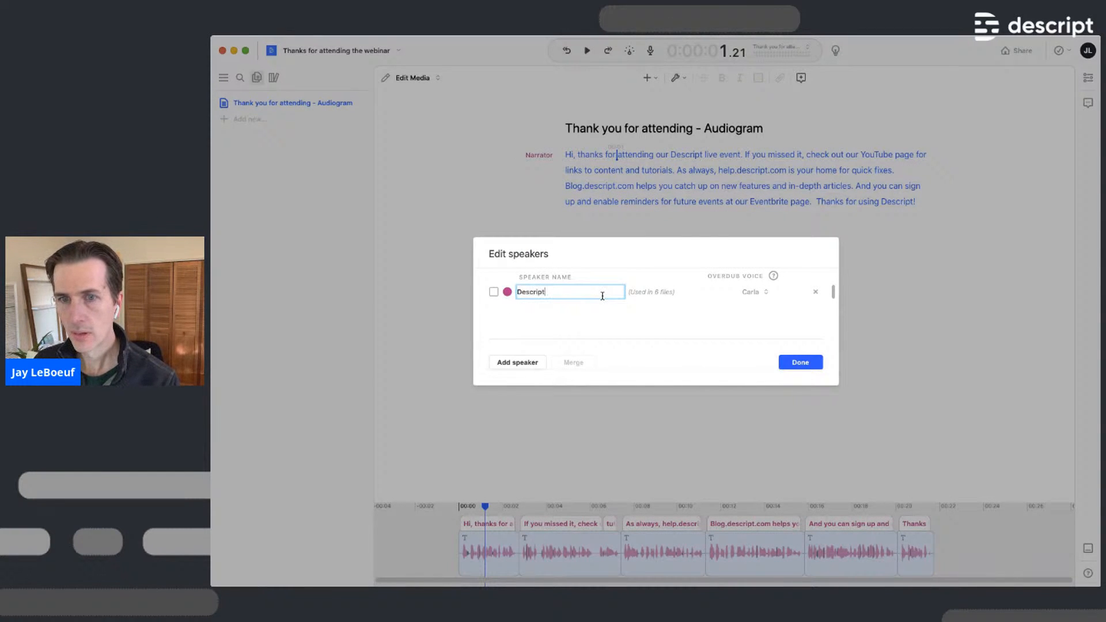
click(815, 364)
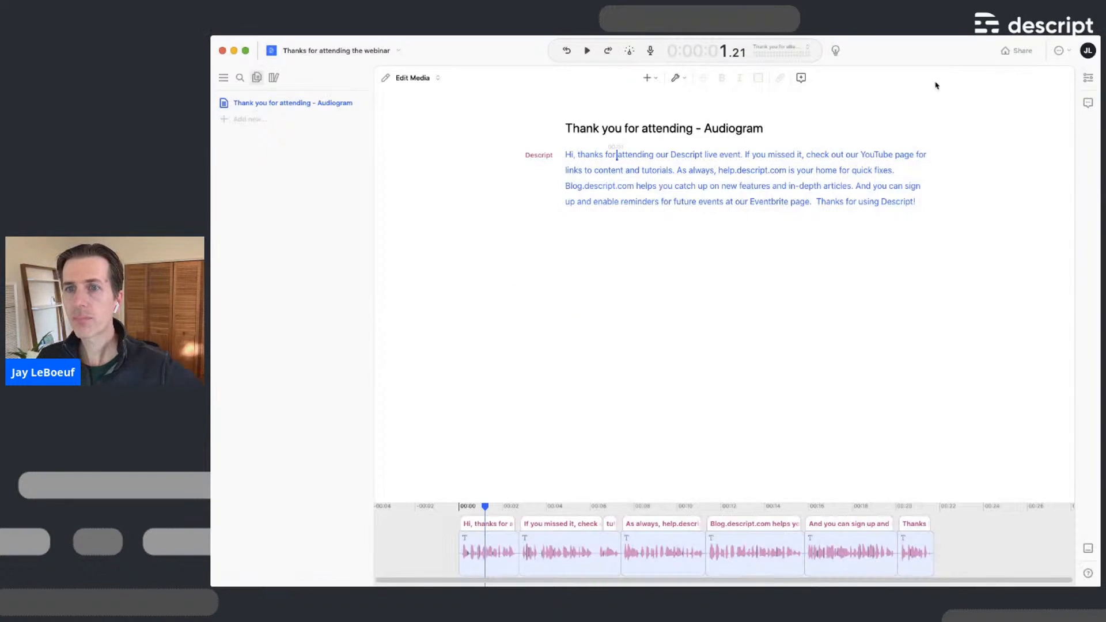
Examine the audiogram publishing settings, including the speaker label, accent color, background image and badge options
click(1017, 52)
click(601, 69)
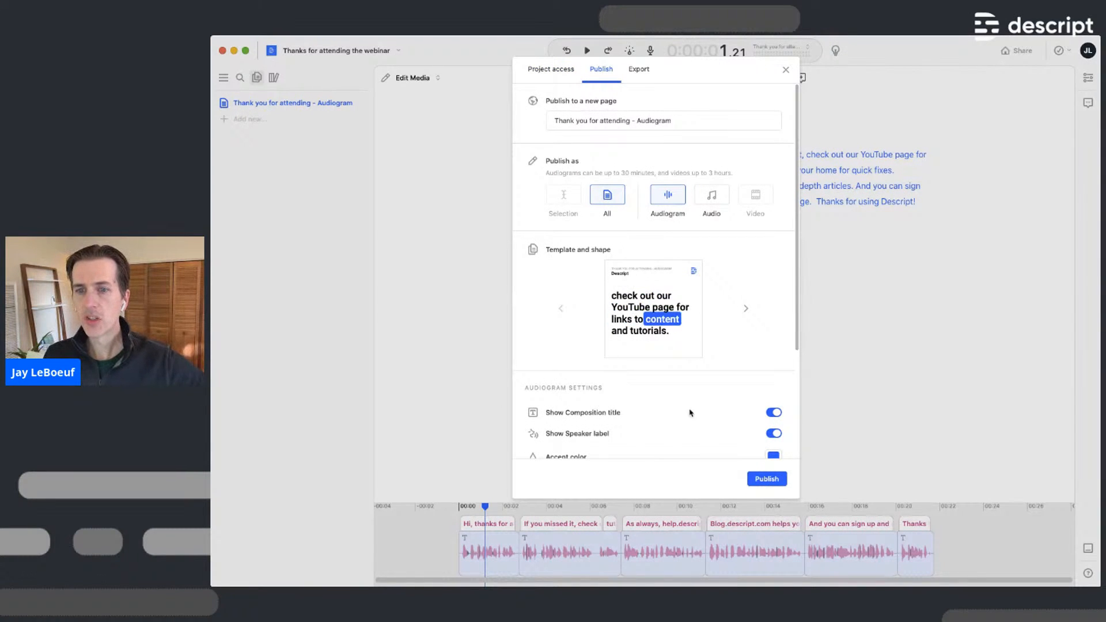
click(775, 434)
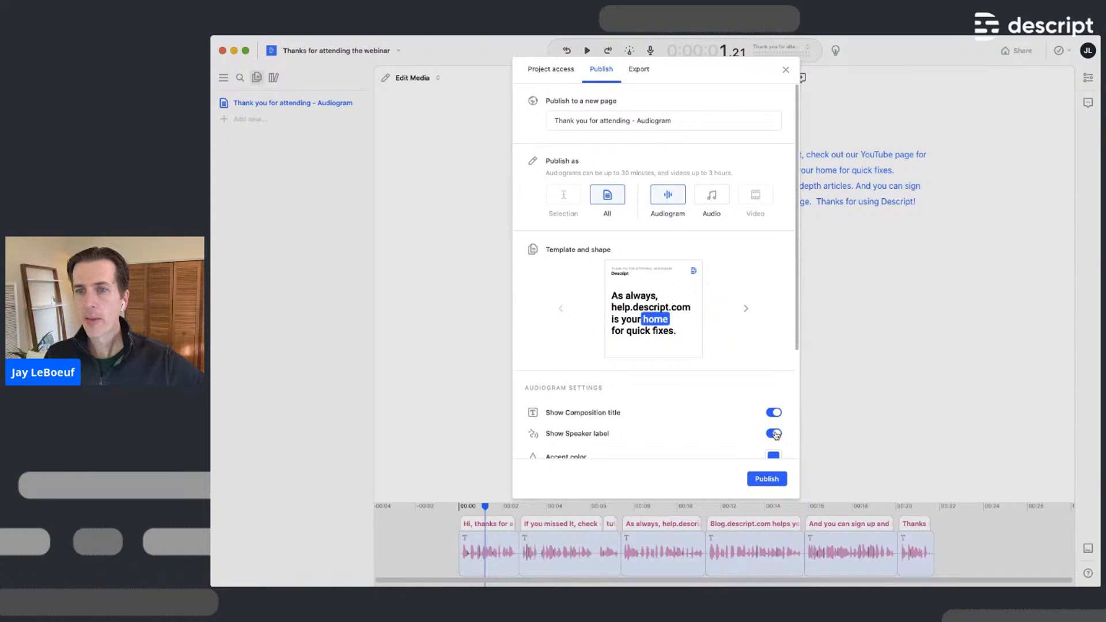
click(775, 434)
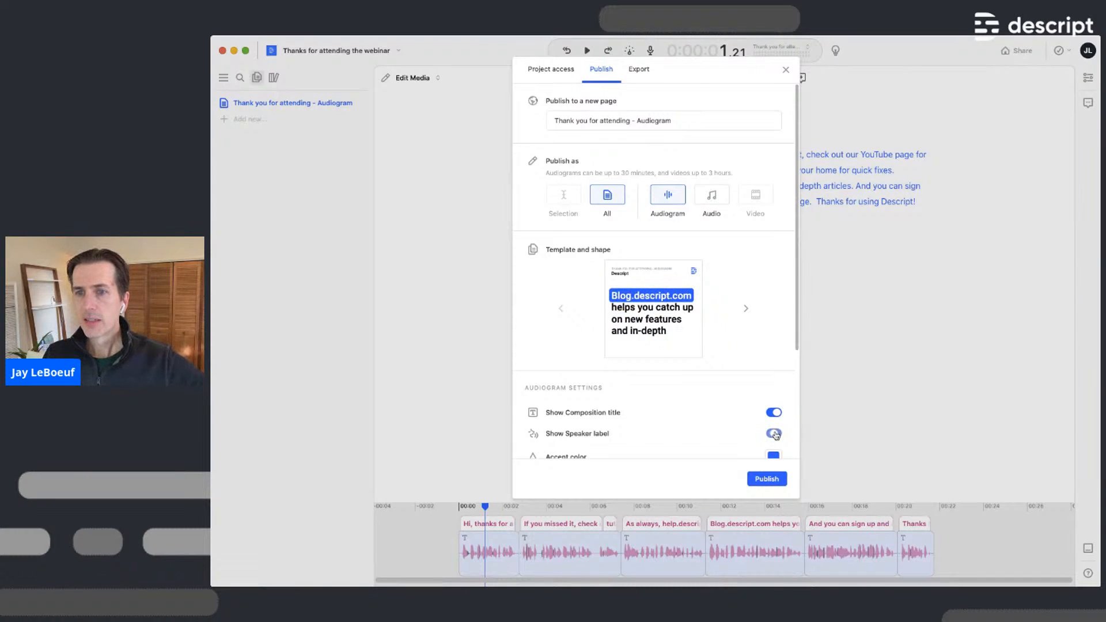
scroll(677, 309, down, 3)
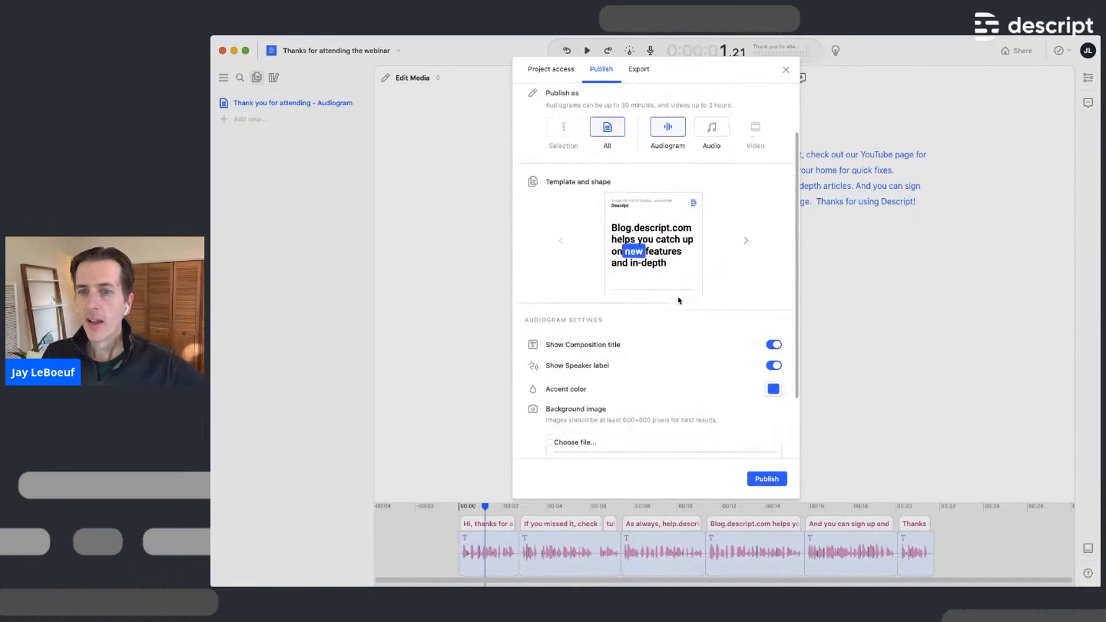
scroll(721, 342, down, 1)
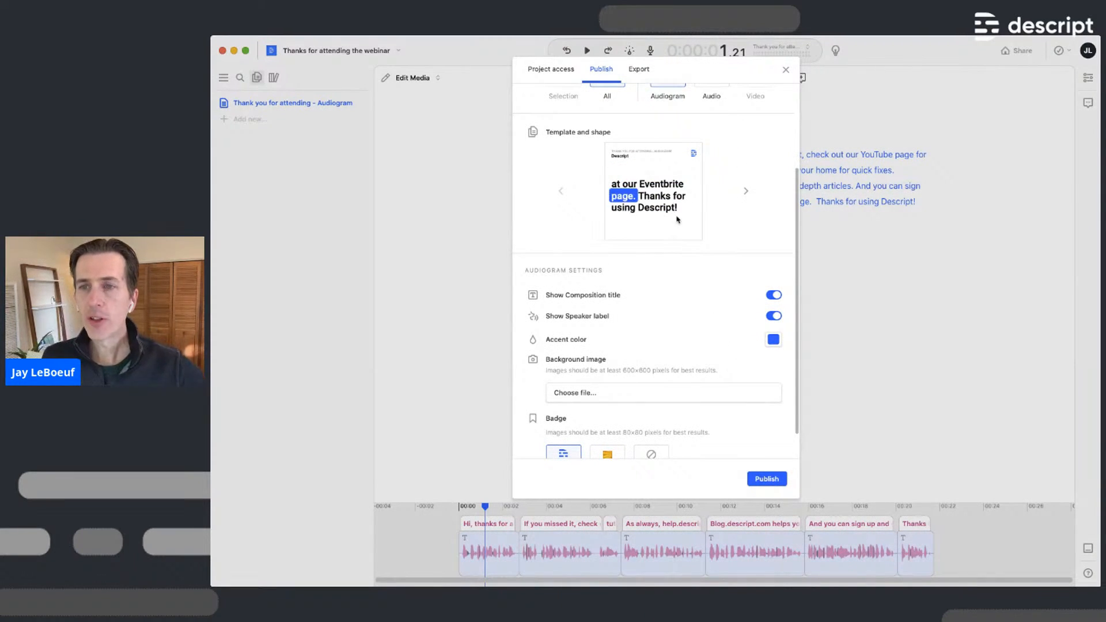
scroll(674, 221, down, 1)
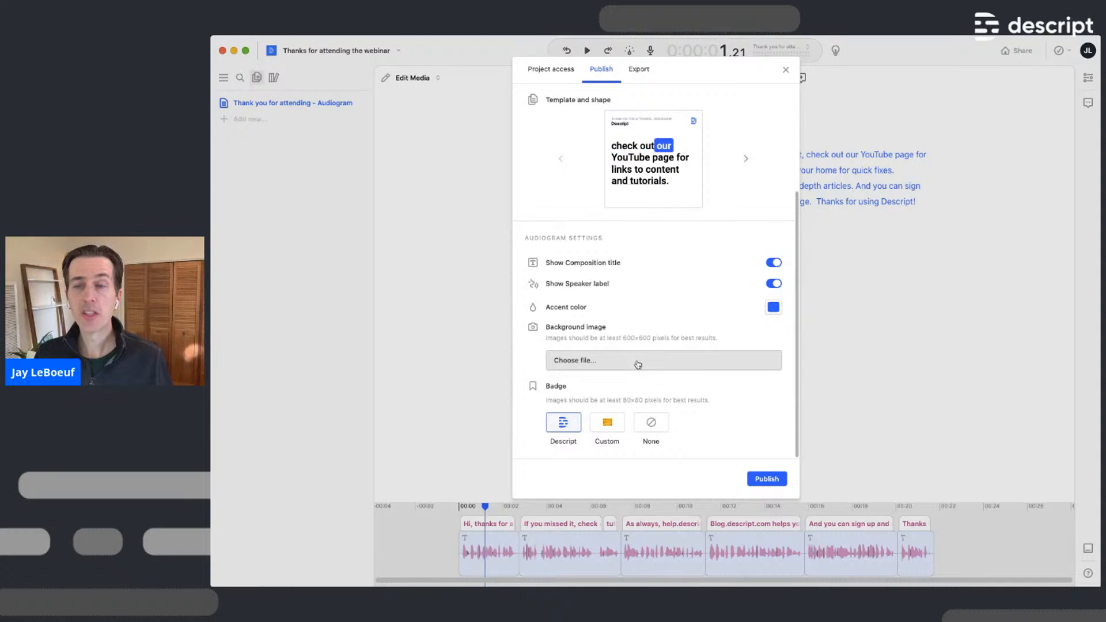
click(786, 70)
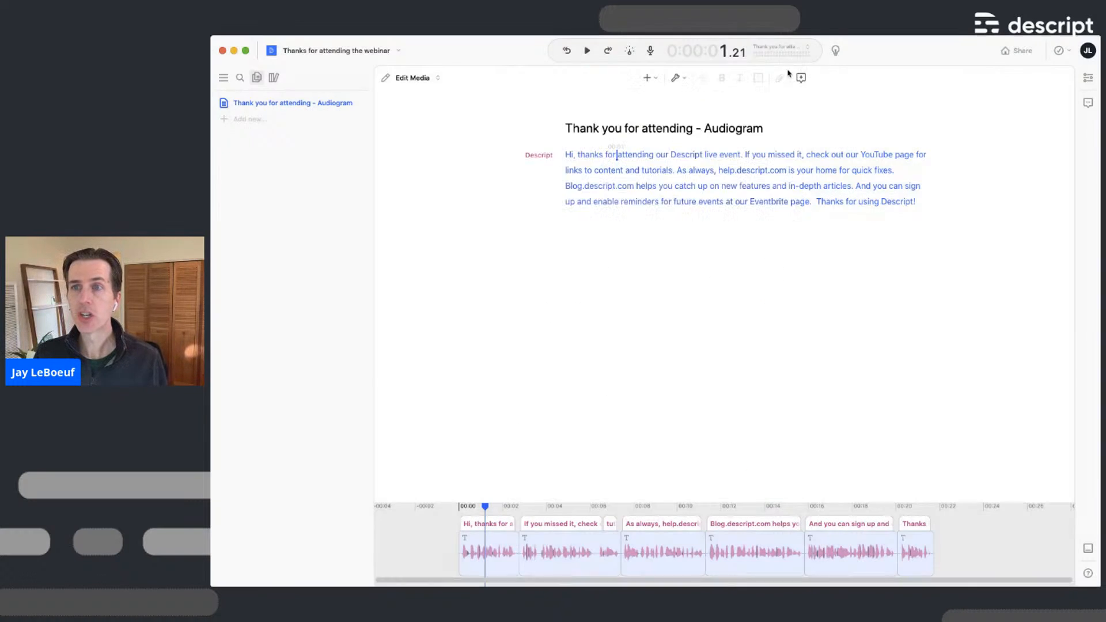
Rename the Descript speaker to the presenter's first name and set its Overdub voice to Henry
click(549, 155)
scroll(556, 242, down, 5)
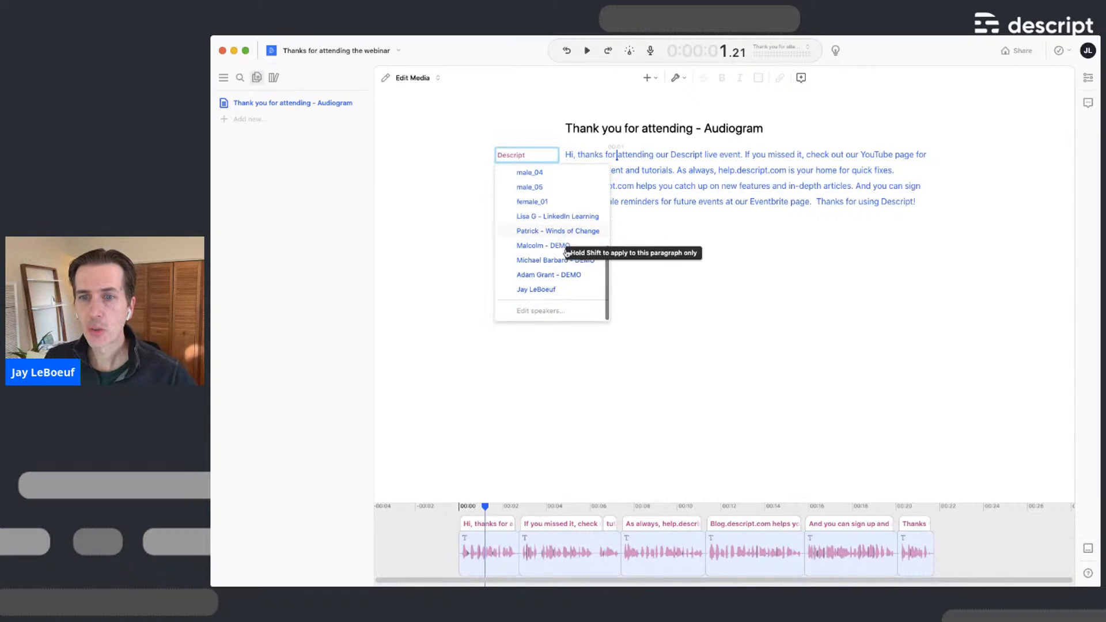
click(538, 311)
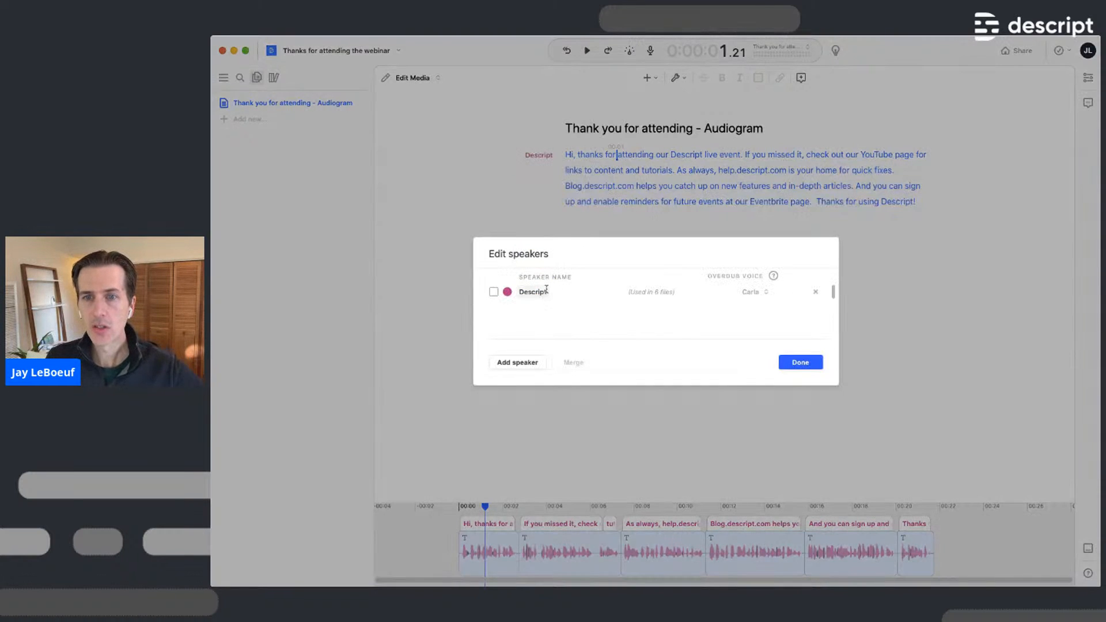
click(546, 291)
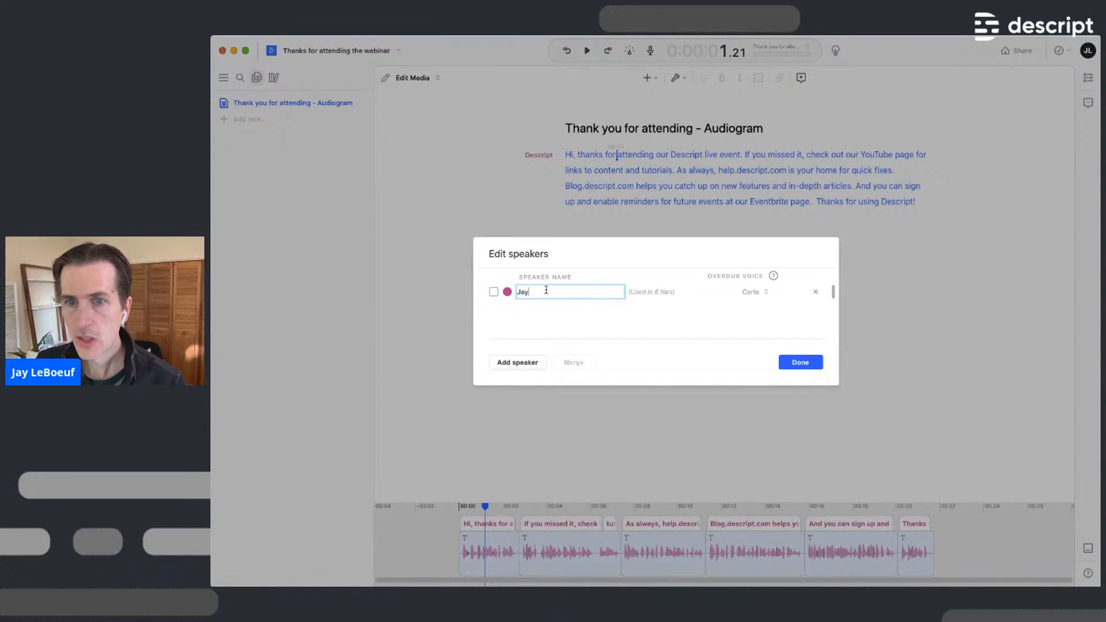
click(743, 295)
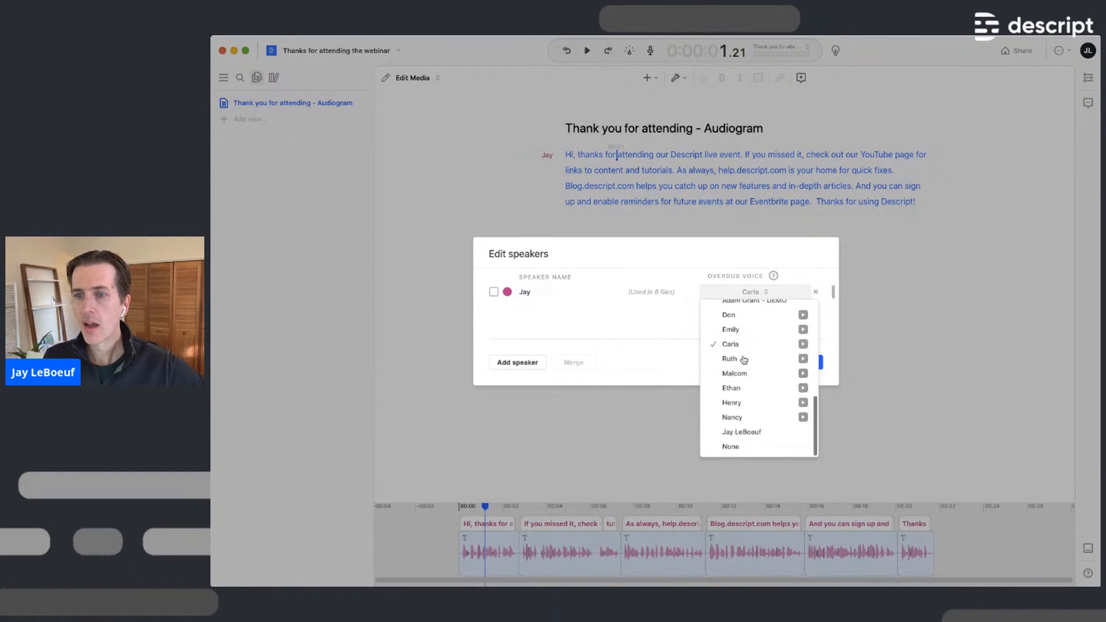
click(752, 406)
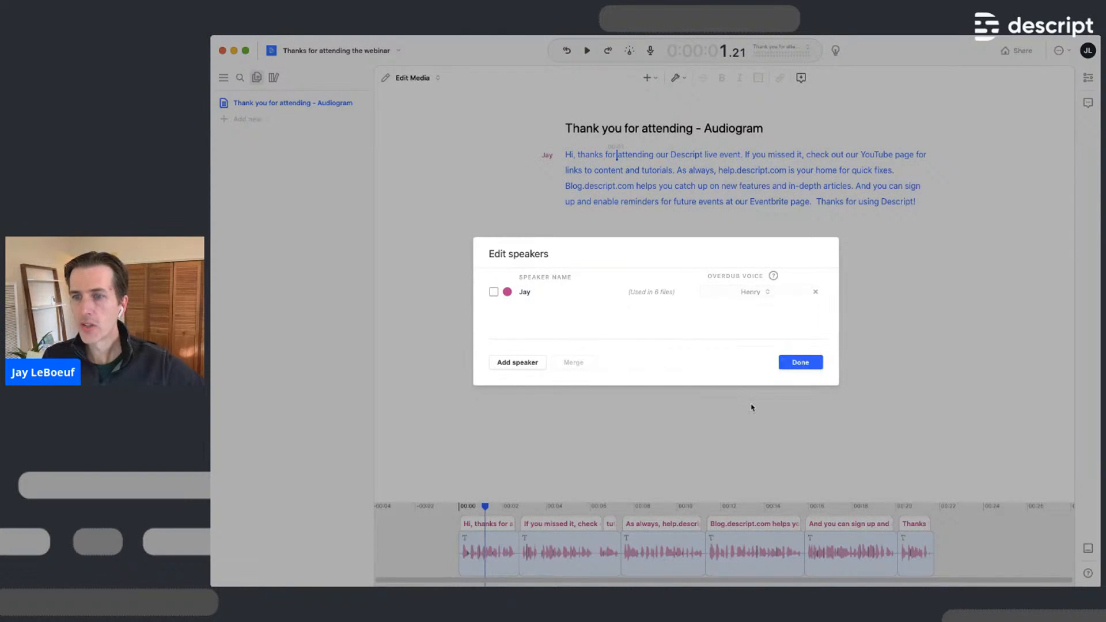
click(802, 363)
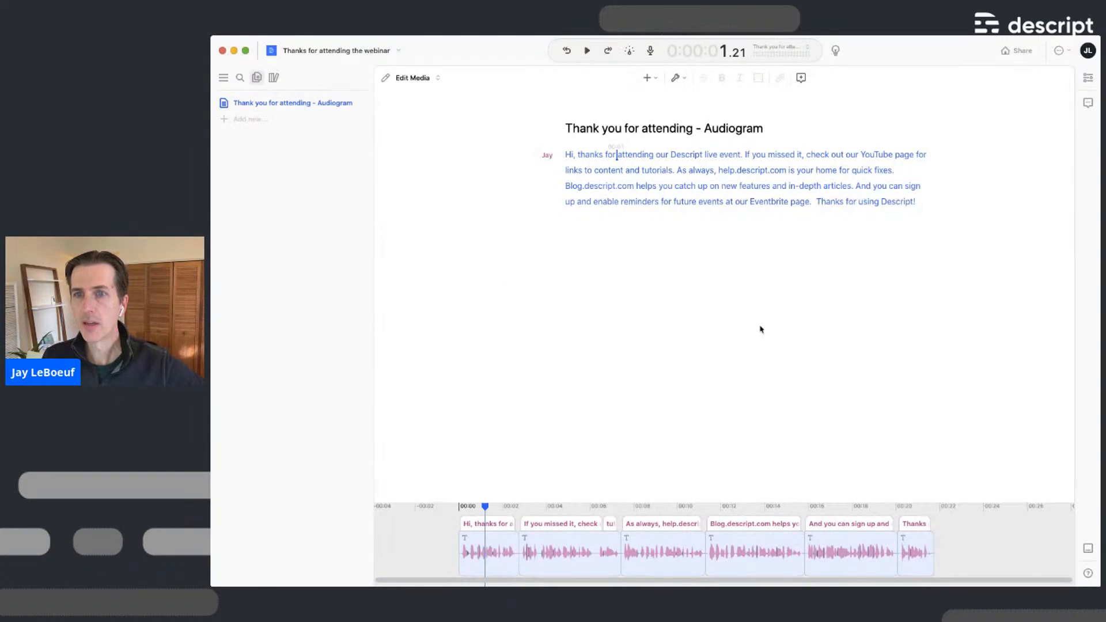
Add the presenter's arms-crossed headshot as the audiogram's background image in the publishing options
click(1019, 51)
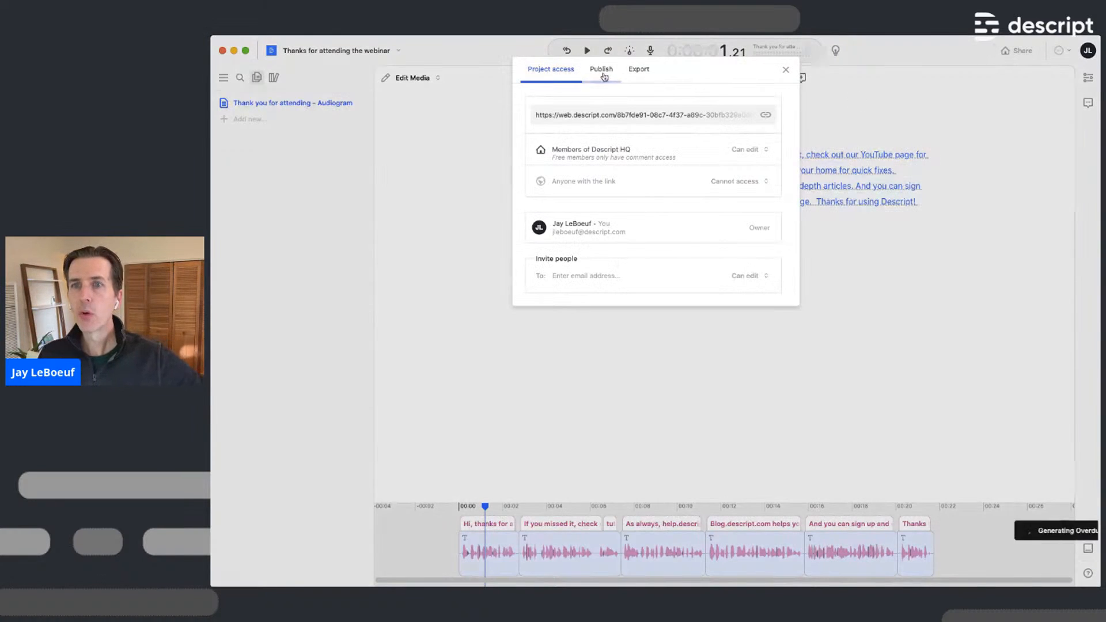
click(602, 69)
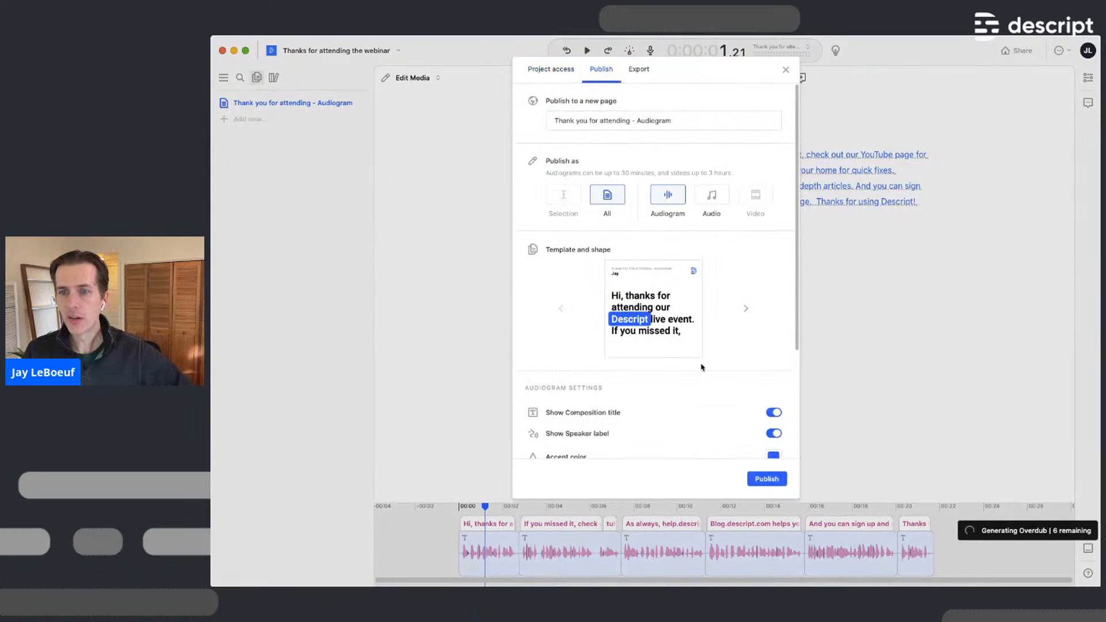
scroll(692, 385, down, 5)
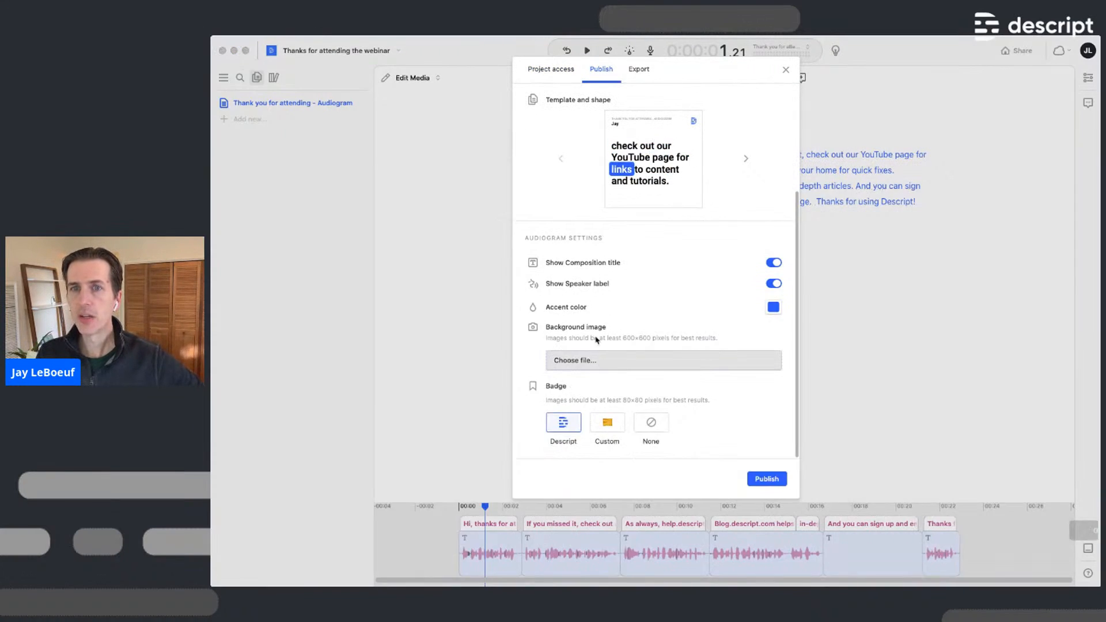
click(610, 365)
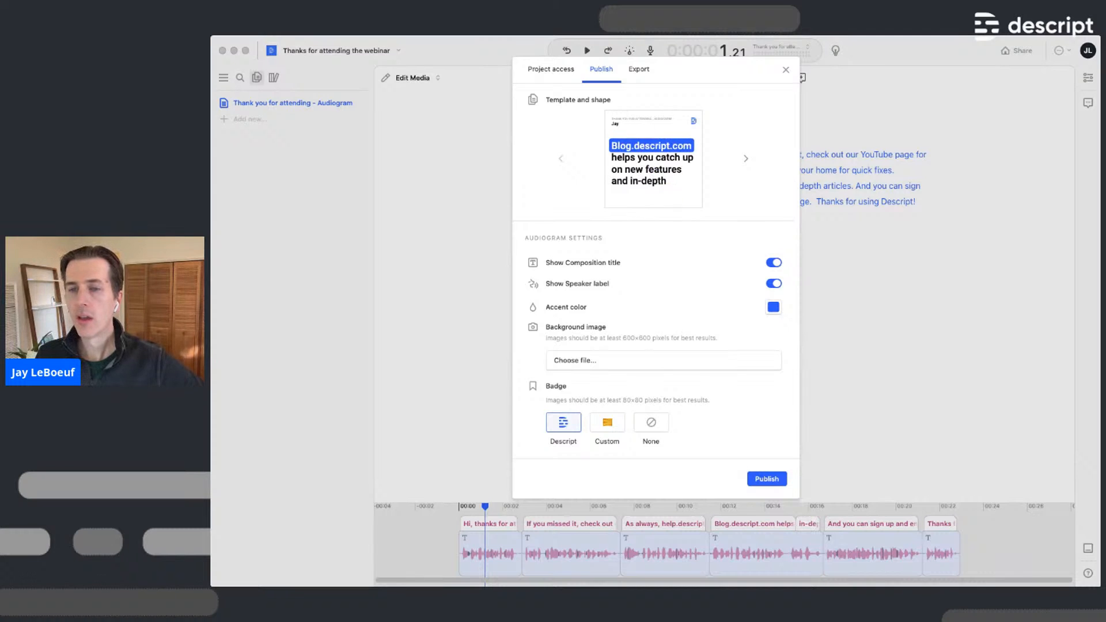
click(953, 295)
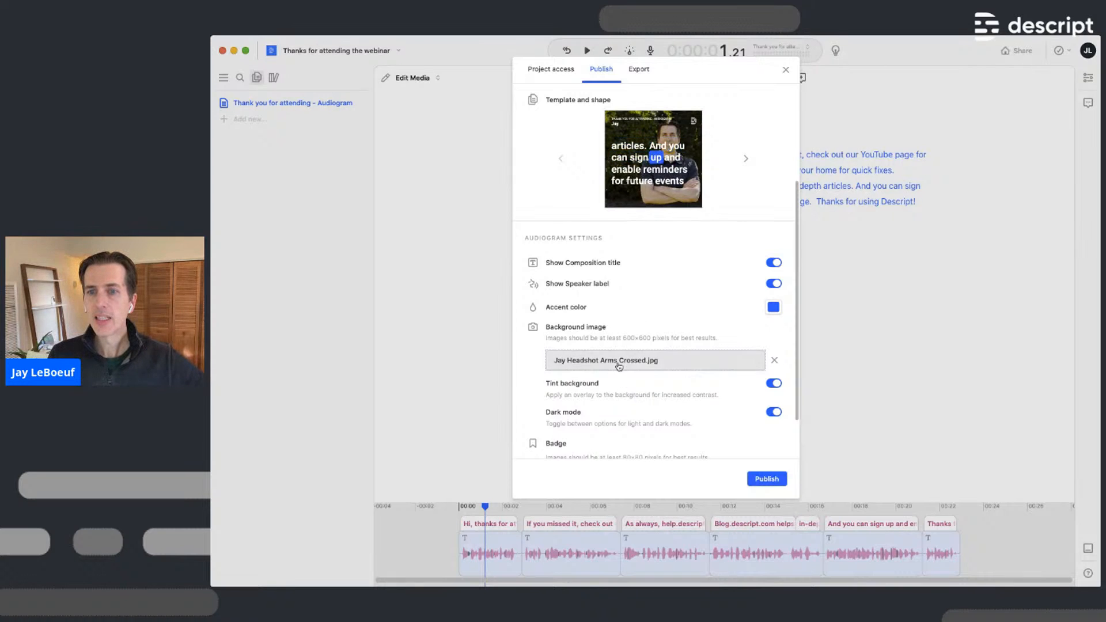
Preview the audiogram with the custom badge and switch back to the Descript badge
scroll(616, 369, down, 2)
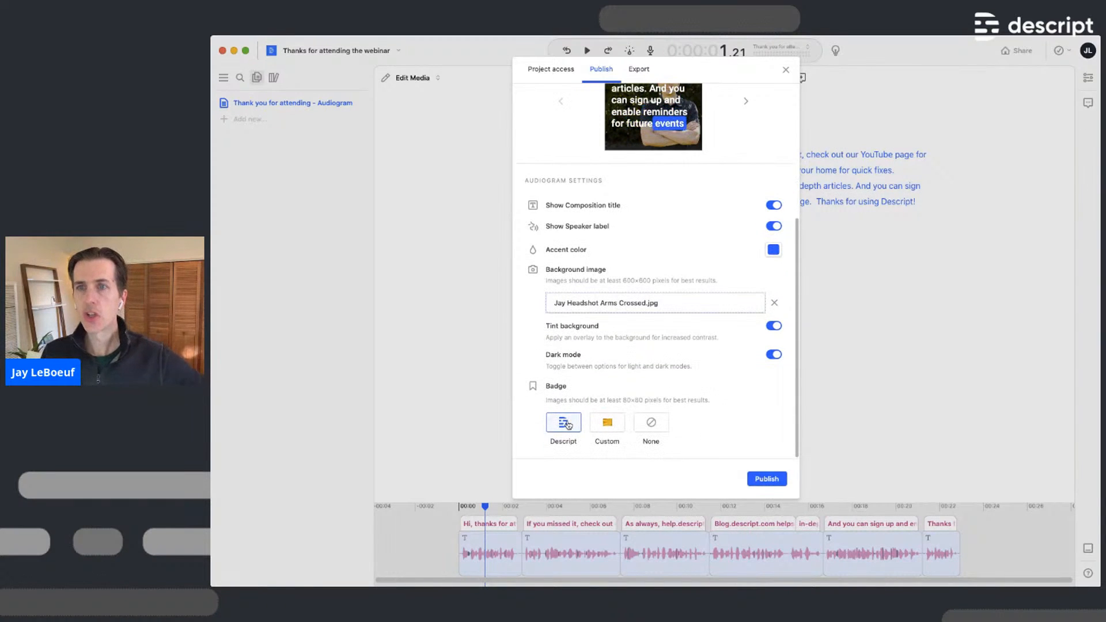
scroll(744, 265, up, 4)
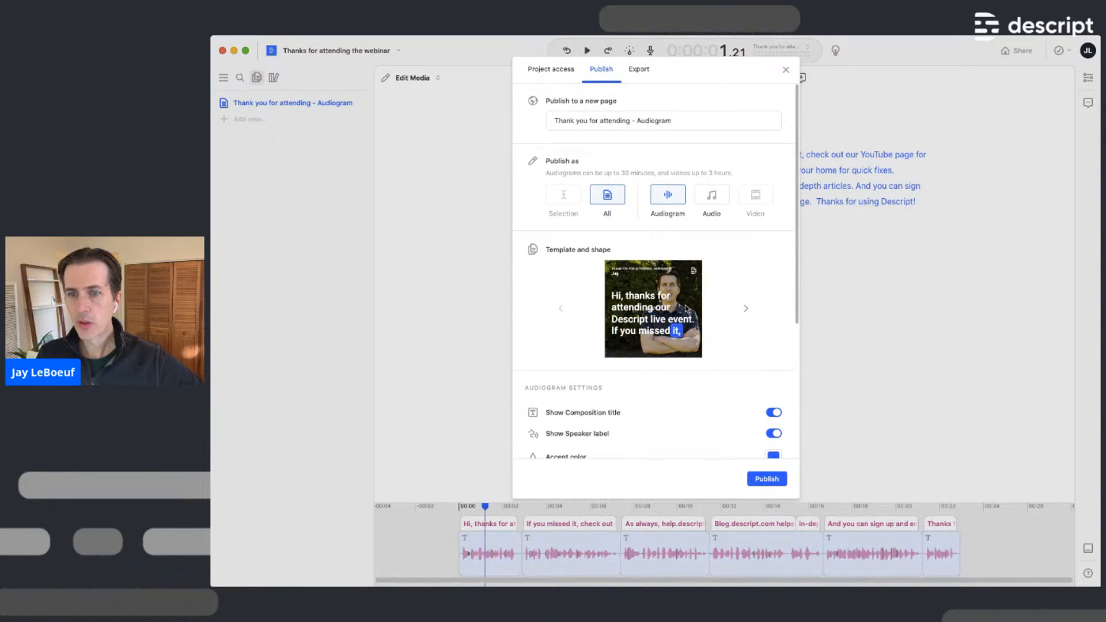
scroll(692, 284, down, 5)
click(612, 424)
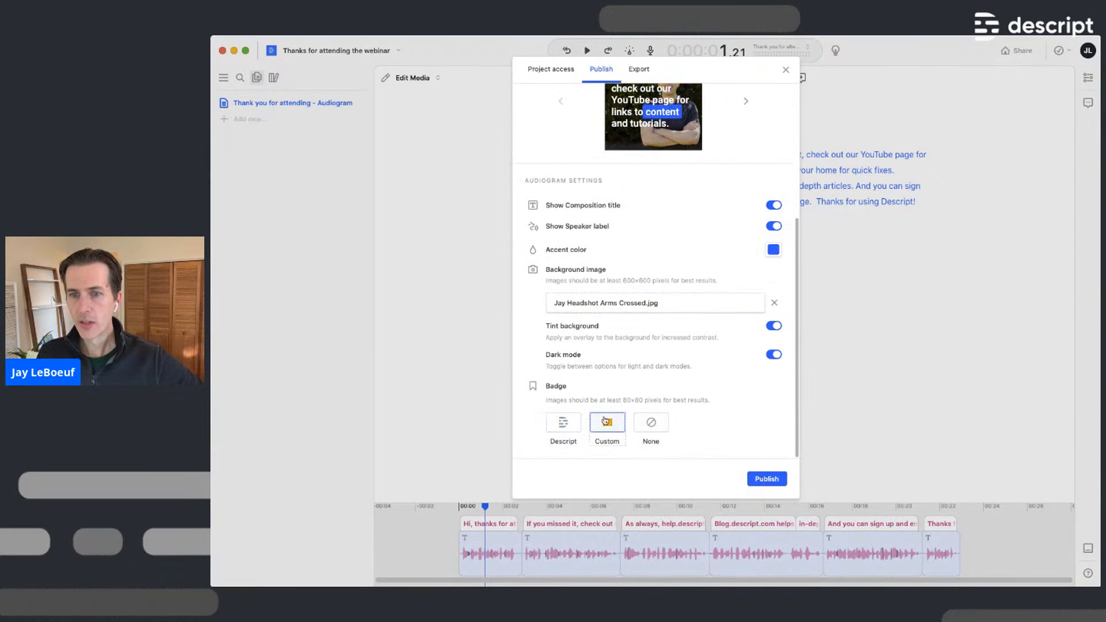
scroll(663, 346, up, 4)
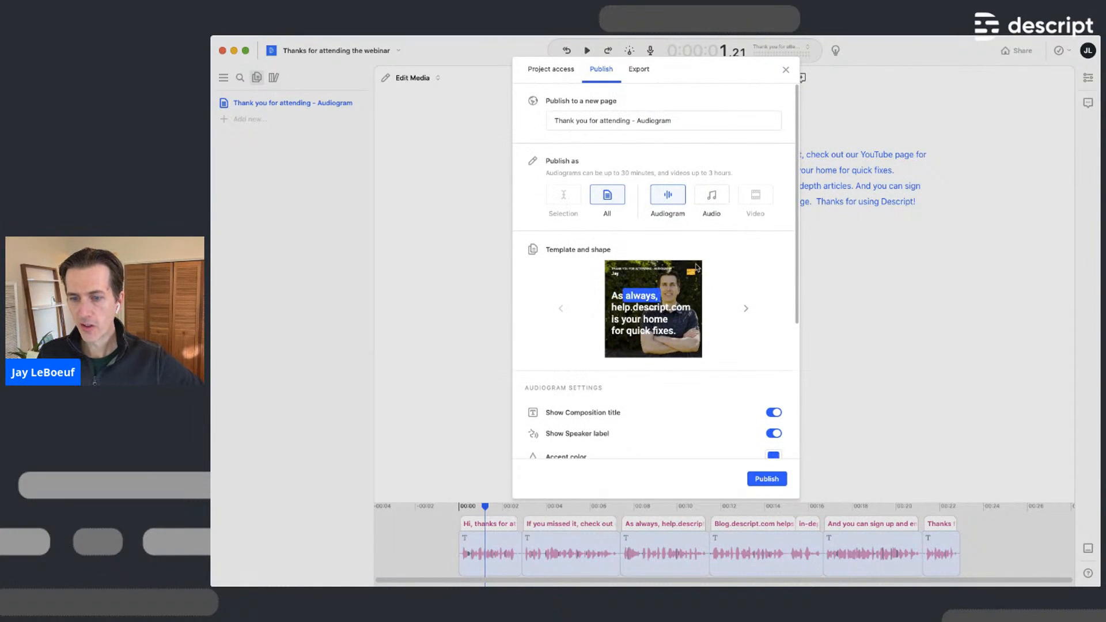
scroll(693, 286, down, 4)
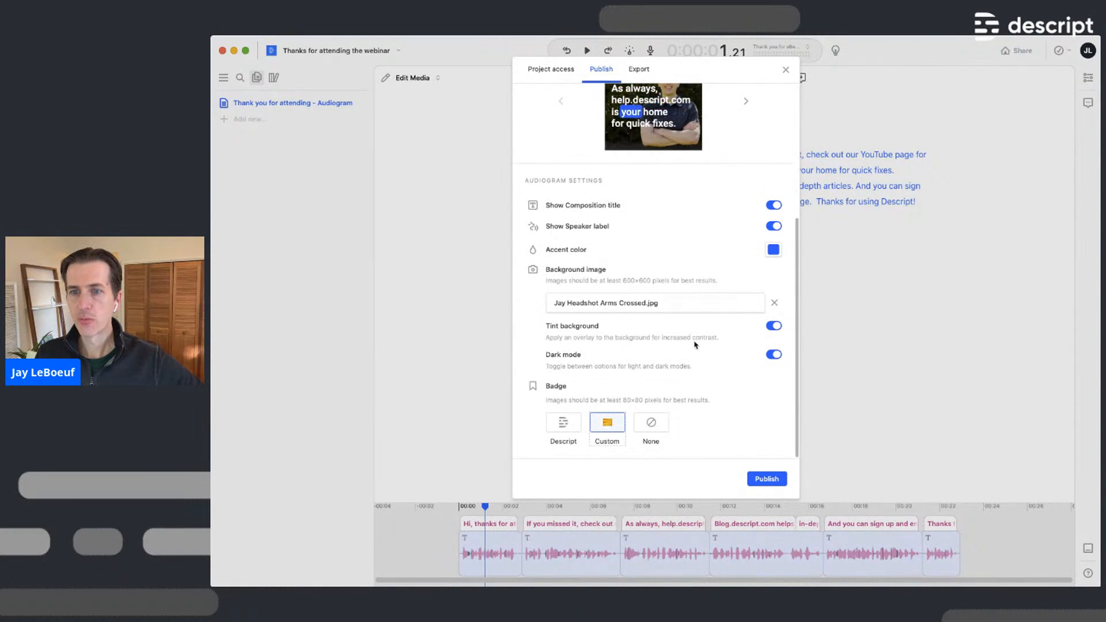
click(564, 423)
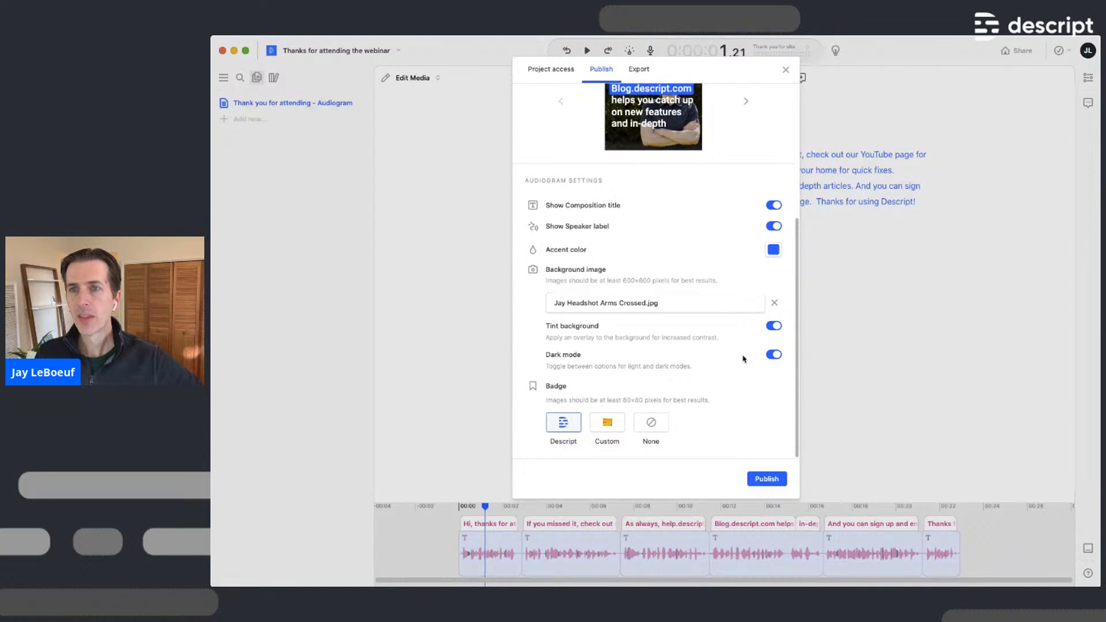
Preview the audiogram with dark mode off and turn dark mode back on
scroll(743, 363, up, 1)
click(771, 391)
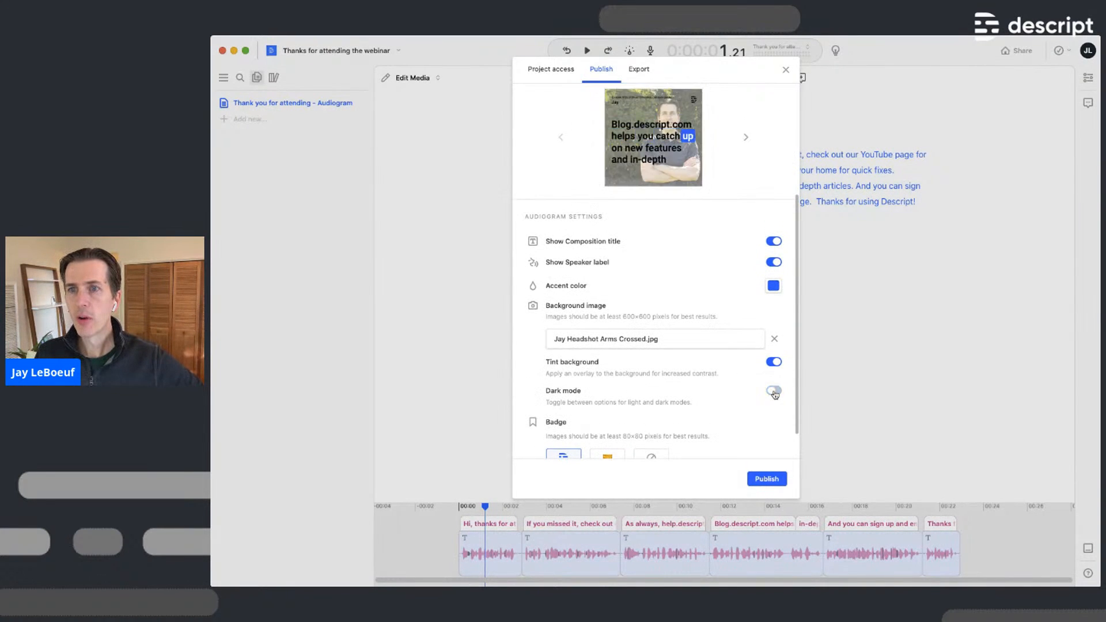
click(773, 391)
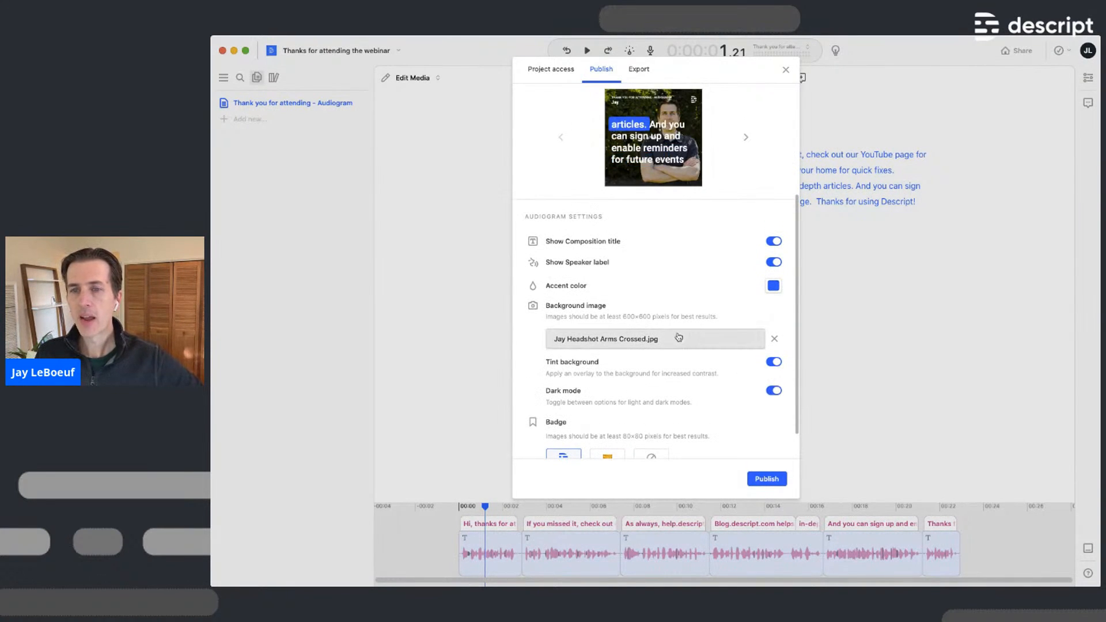
Switch the audiogram to the third template, with progressively highlighted text and a waveform along the lower edge, and publish it
scroll(773, 242, up, 2)
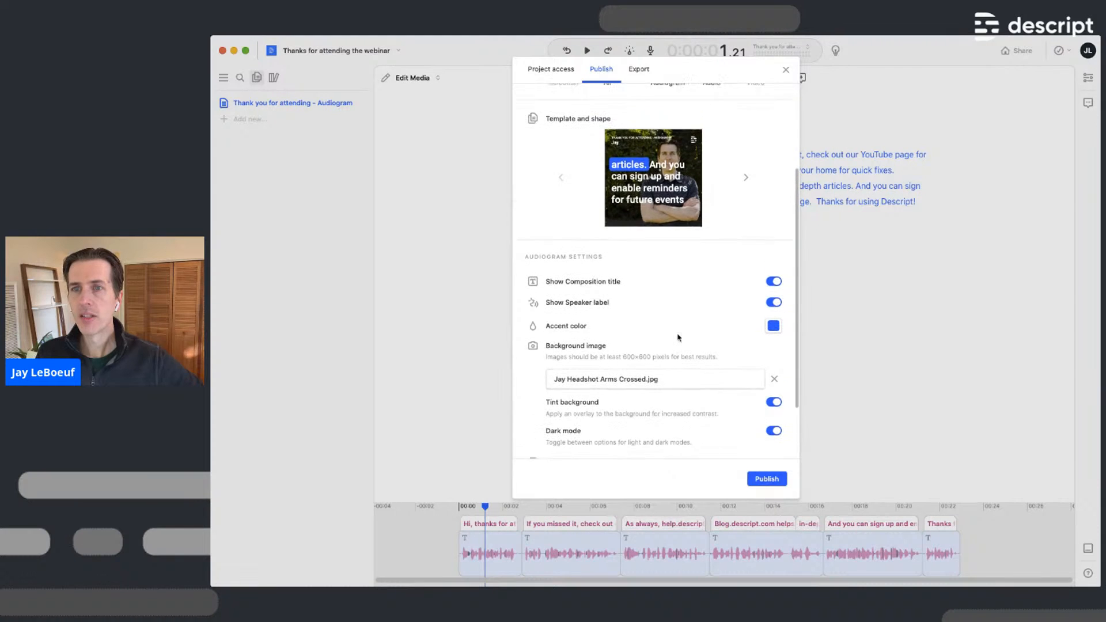
click(746, 183)
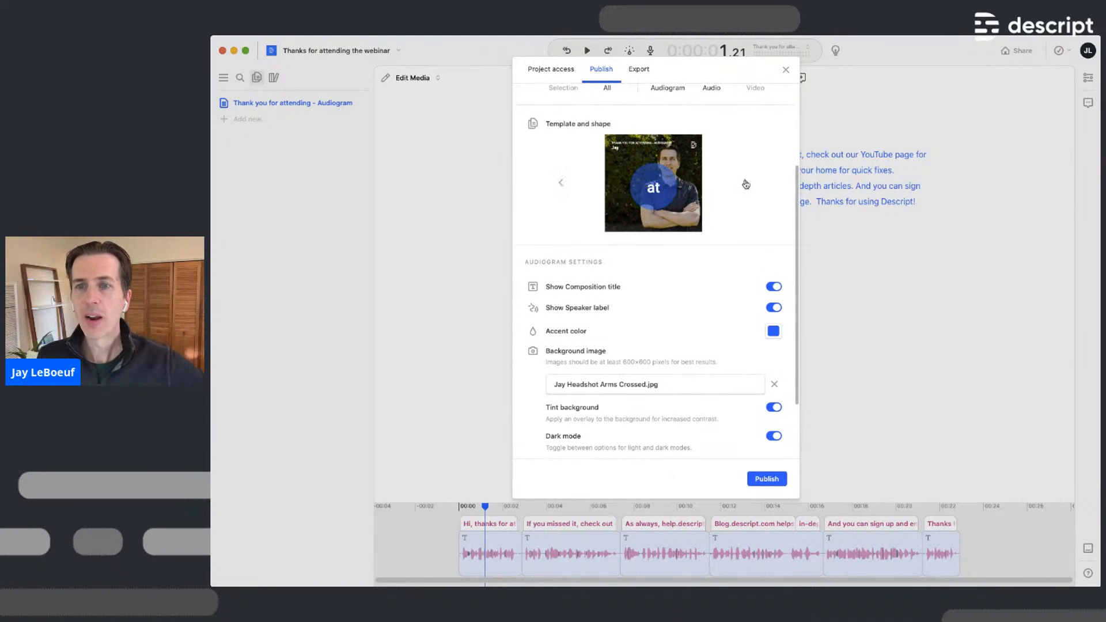
click(746, 183)
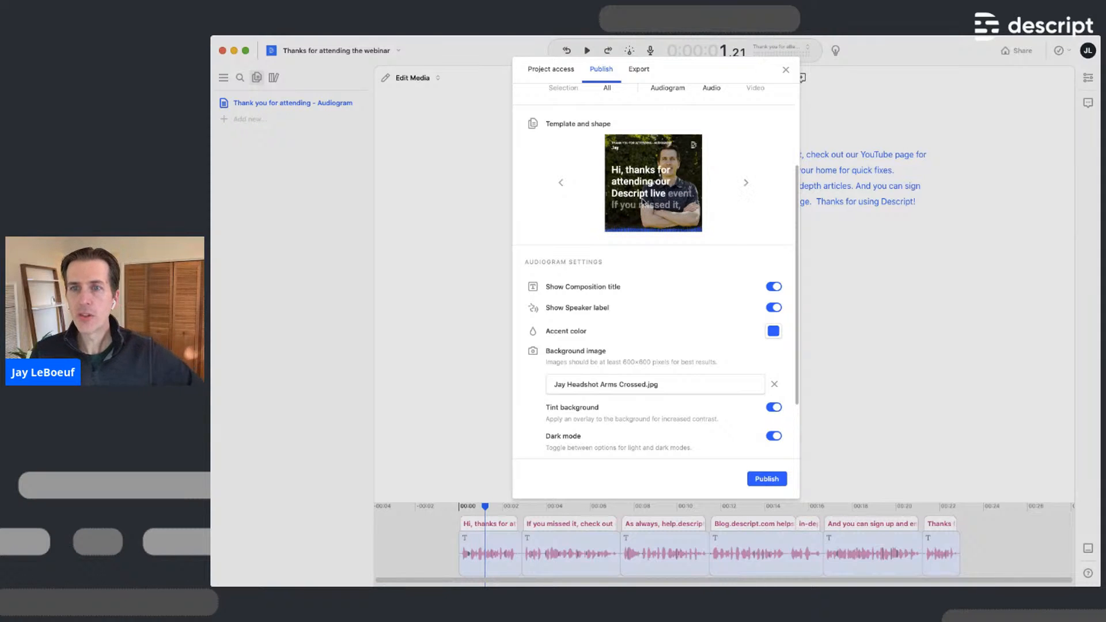
scroll(656, 213, up, 1)
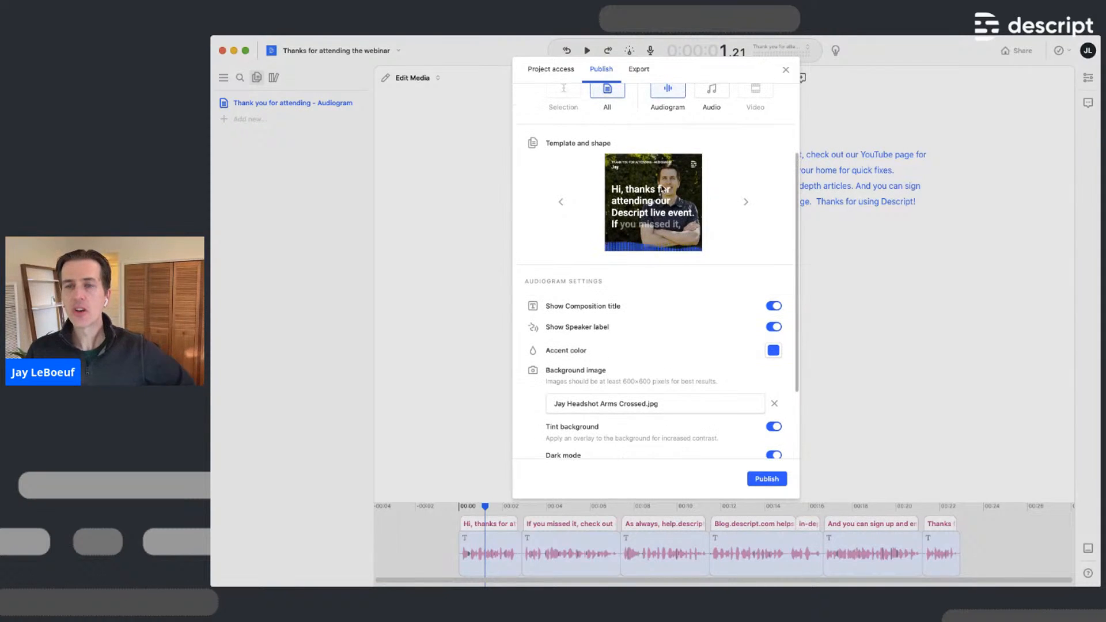
click(767, 479)
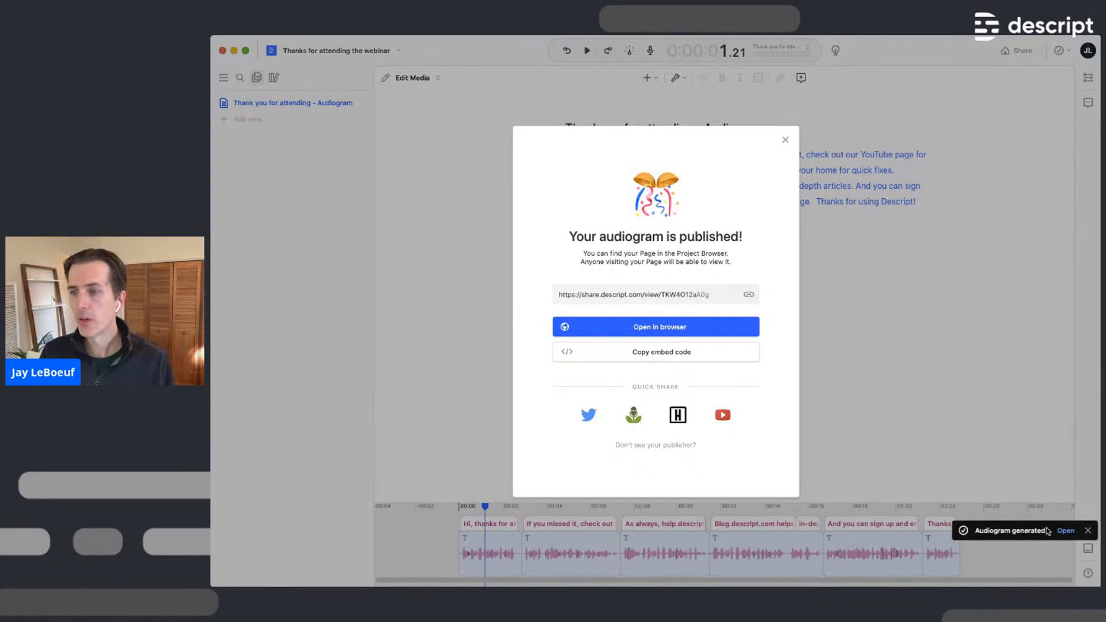
Locate the generated audiogram file in Finder's Downloads folder, move the window clear of the project and play a preview of the file
click(1064, 531)
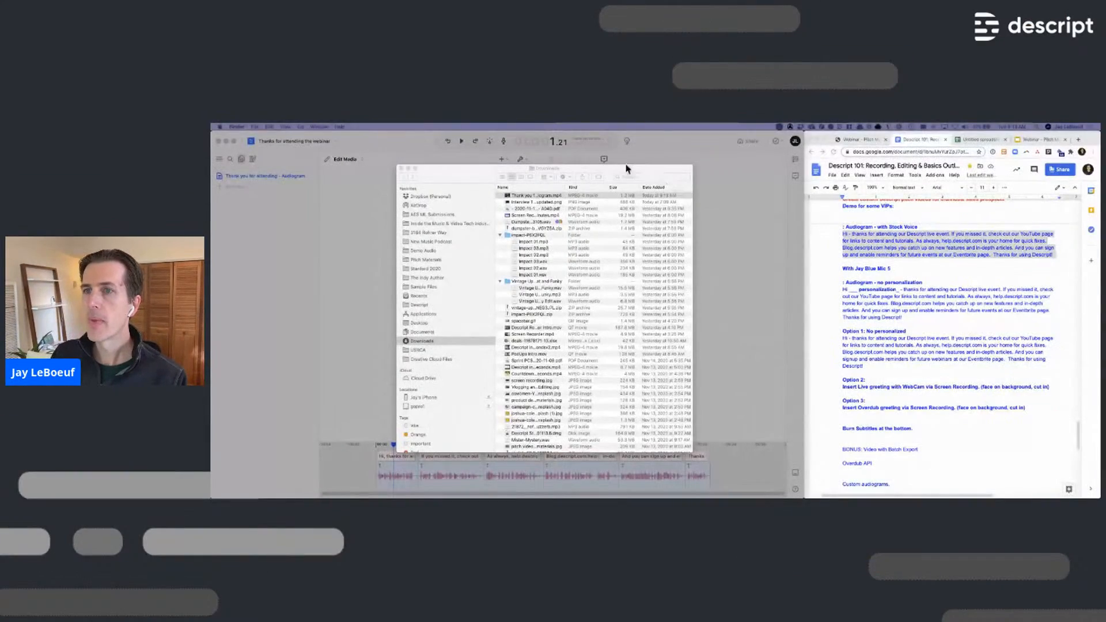
drag(608, 167, 963, 136)
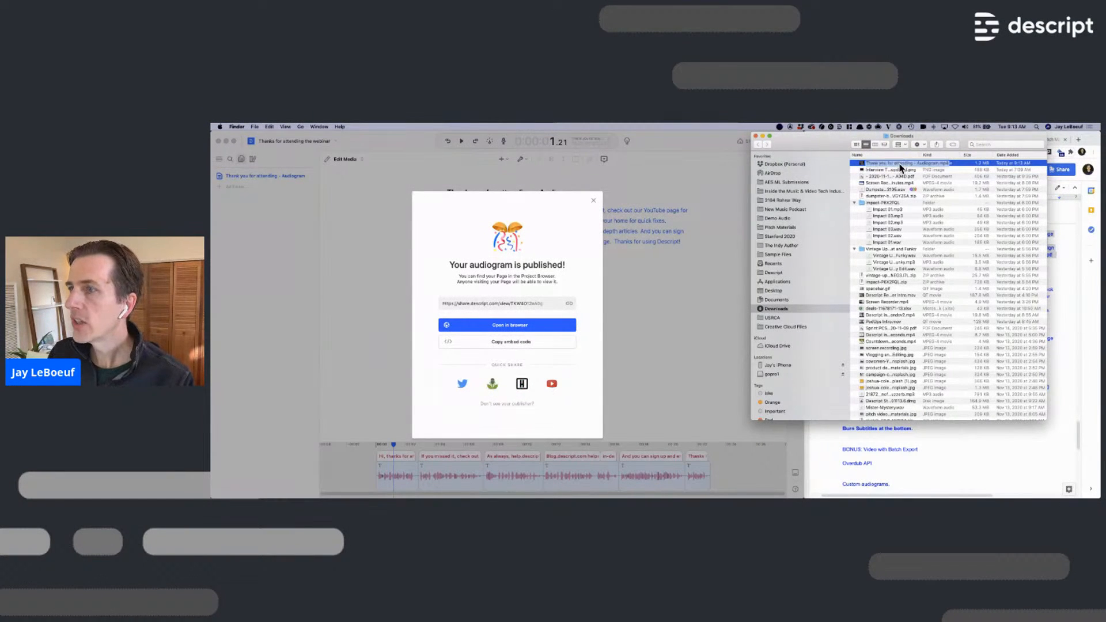
key(space)
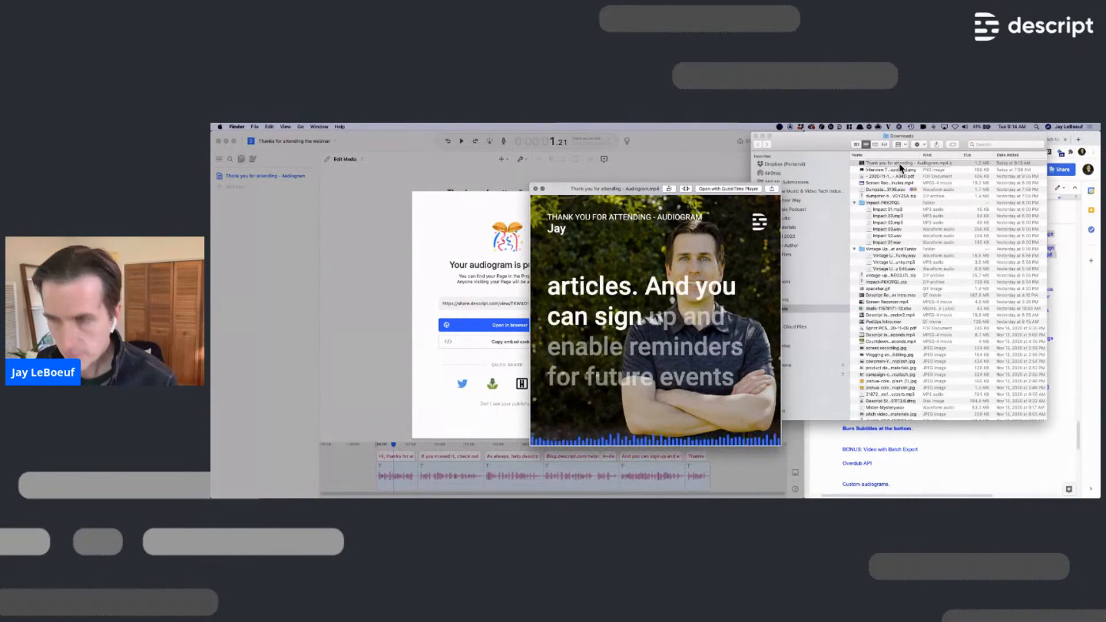
key(space)
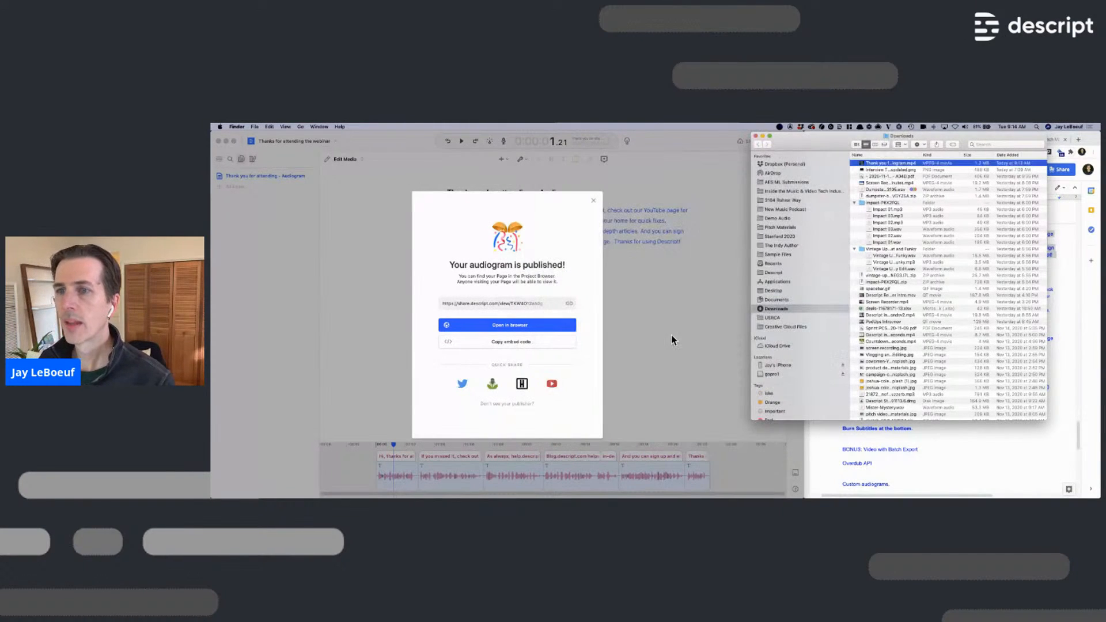
Open the published audiogram page in the browser, play part of it, pause and close the page
click(572, 217)
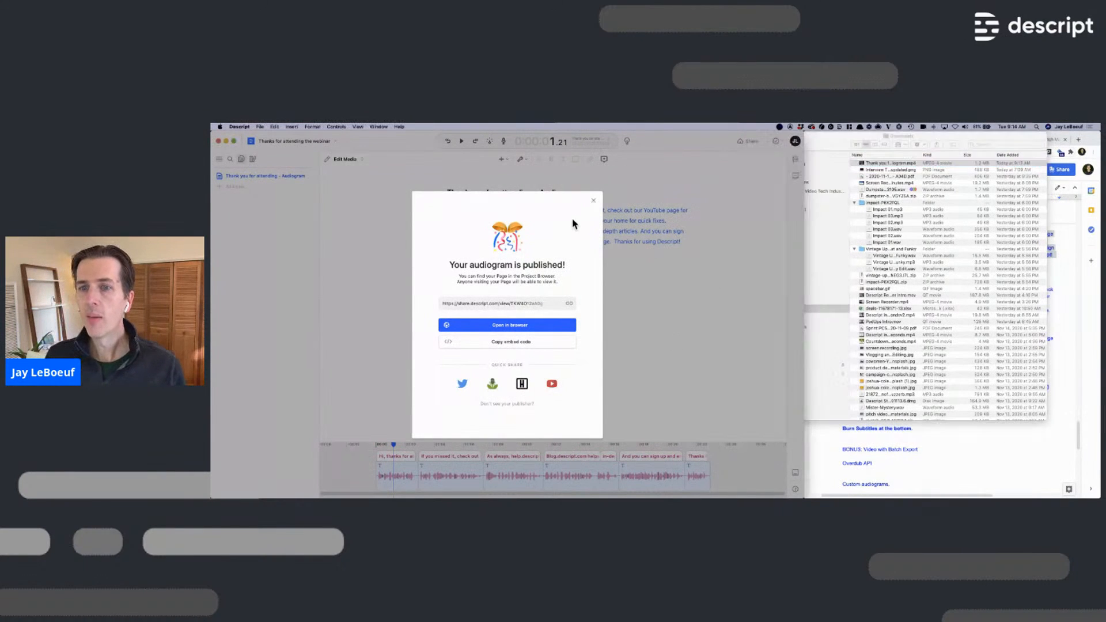
click(517, 327)
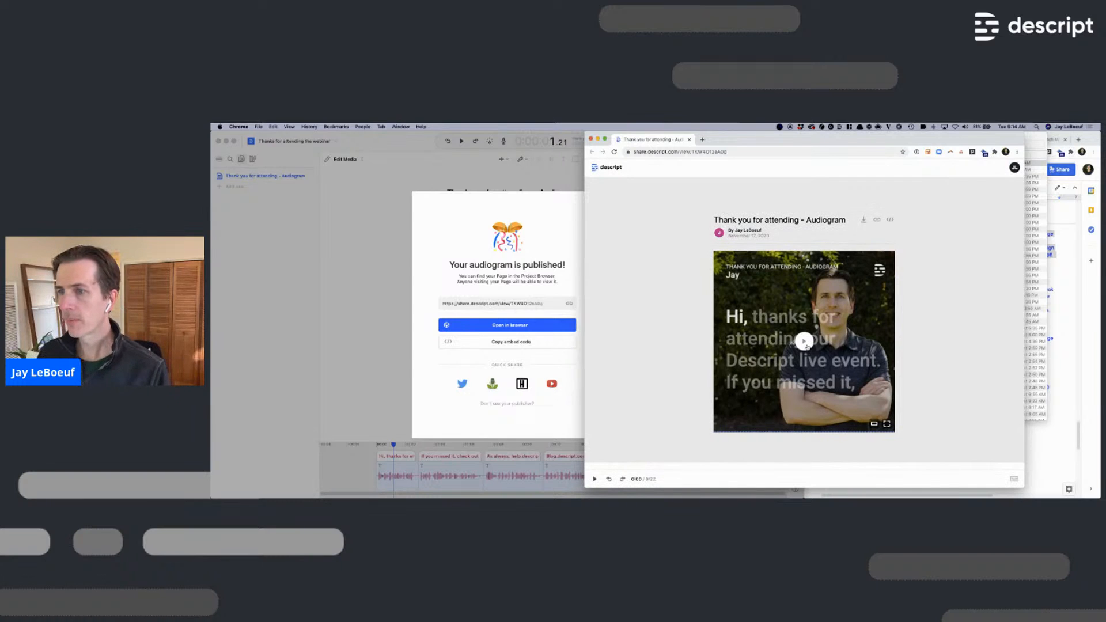
click(805, 342)
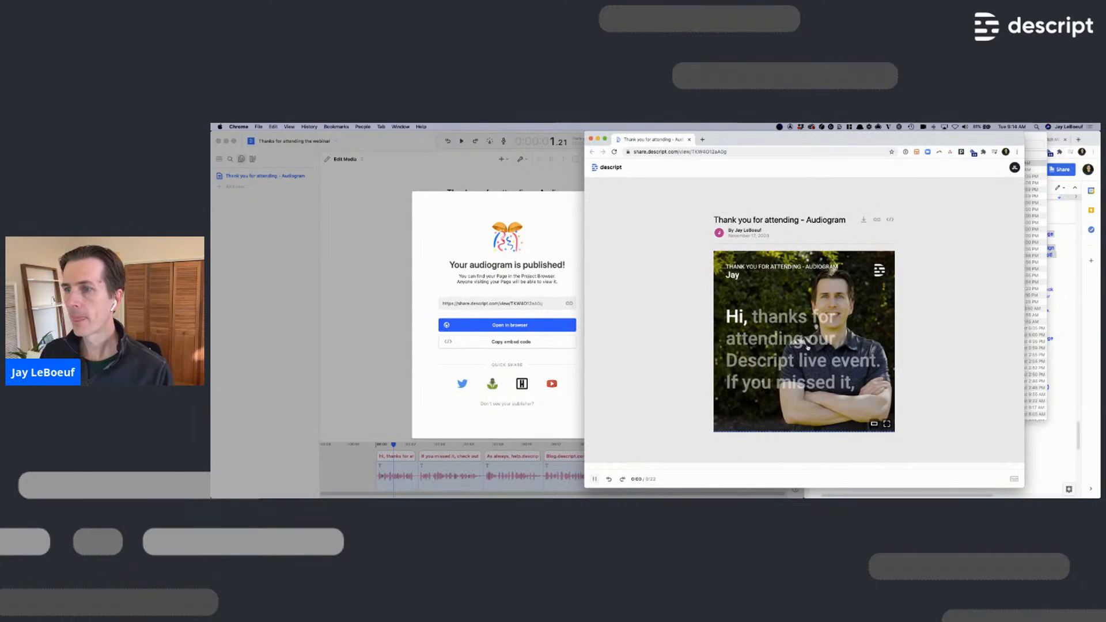
click(595, 479)
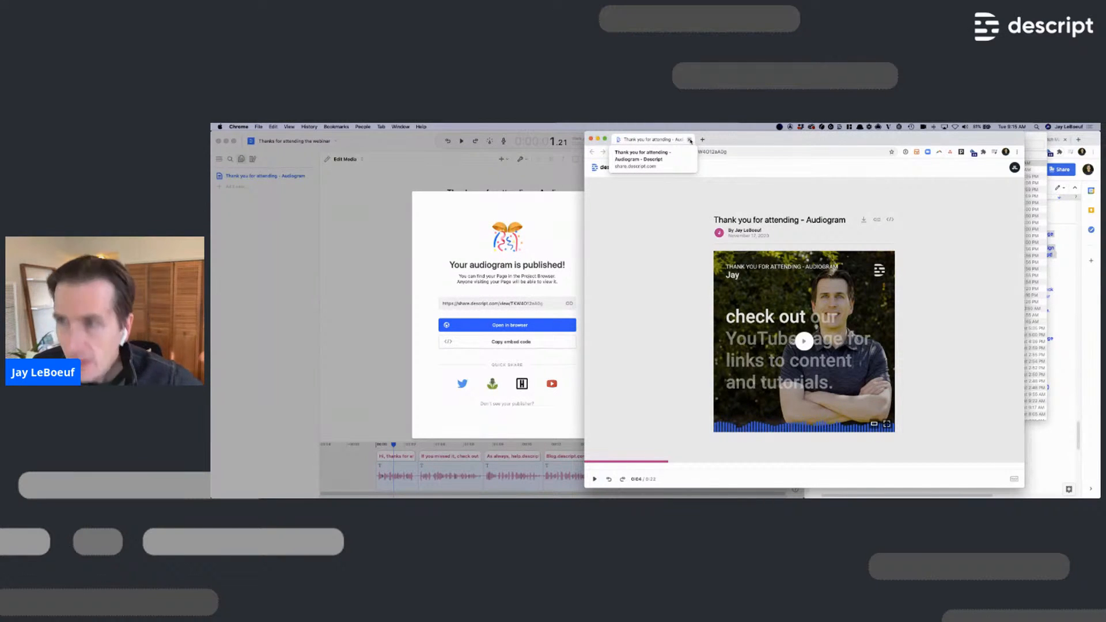
click(690, 140)
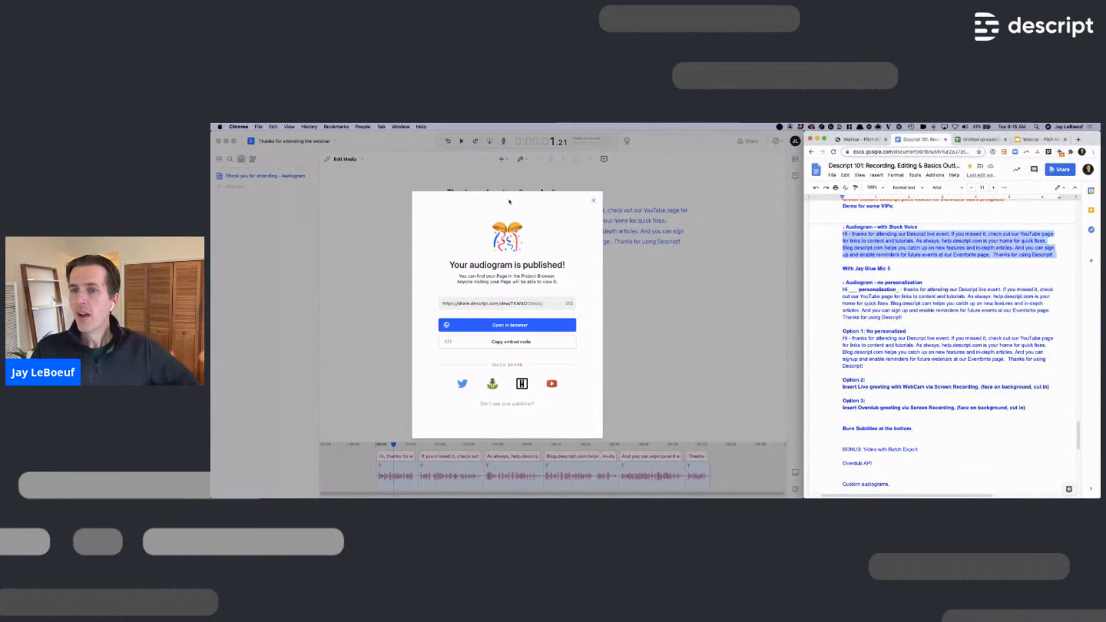
Dismiss the publishing confirmation and personalize the script's greeting by inserting the recipient's first name after "Hi"
click(548, 238)
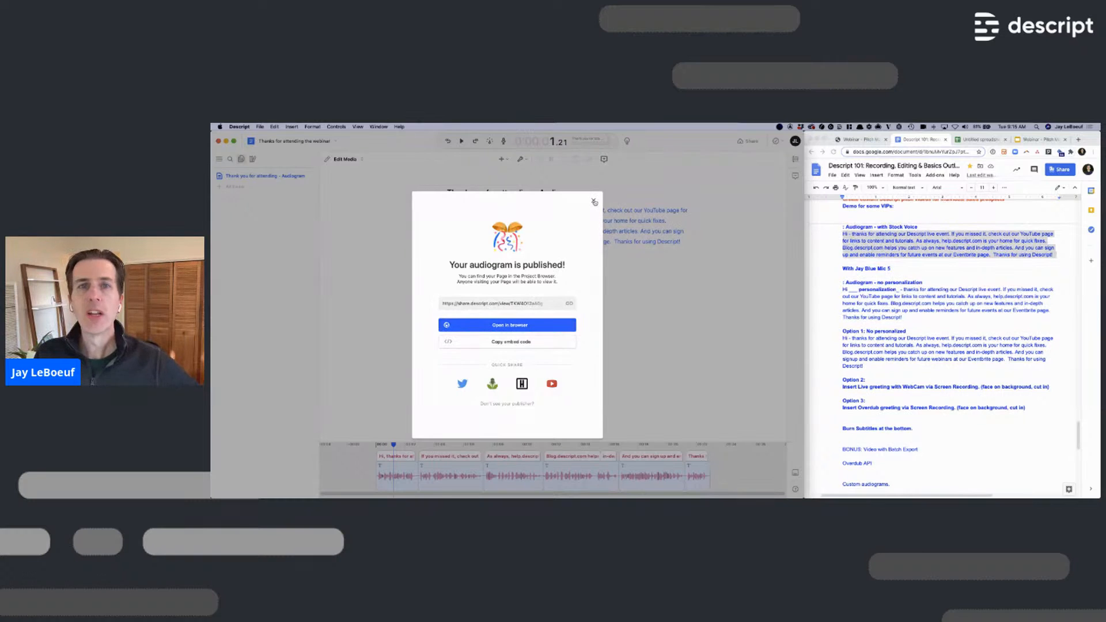
click(594, 202)
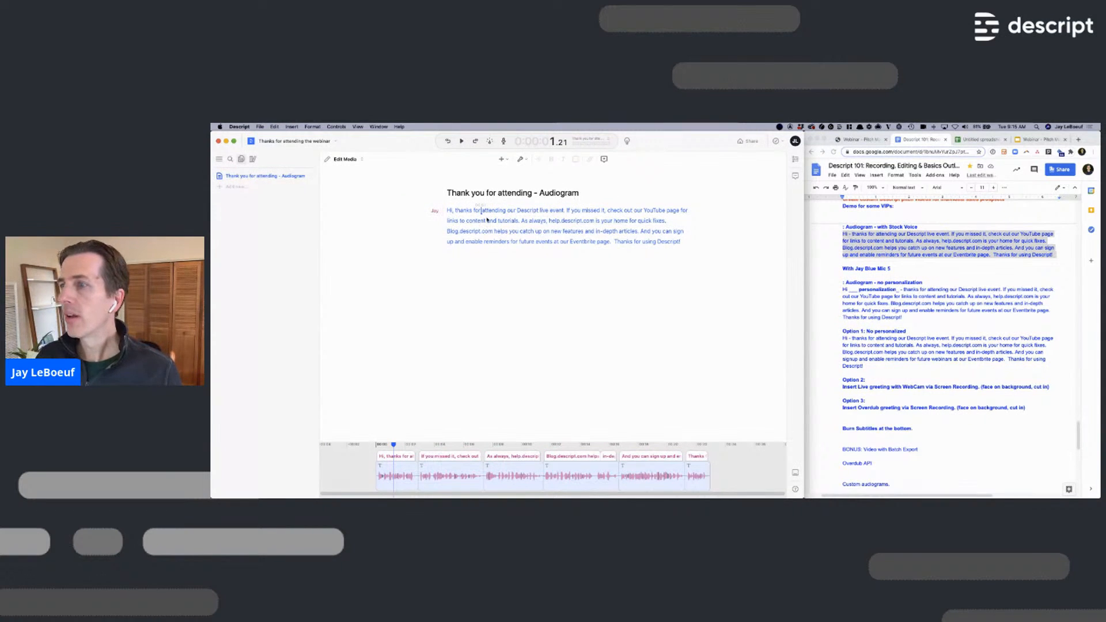
click(452, 211)
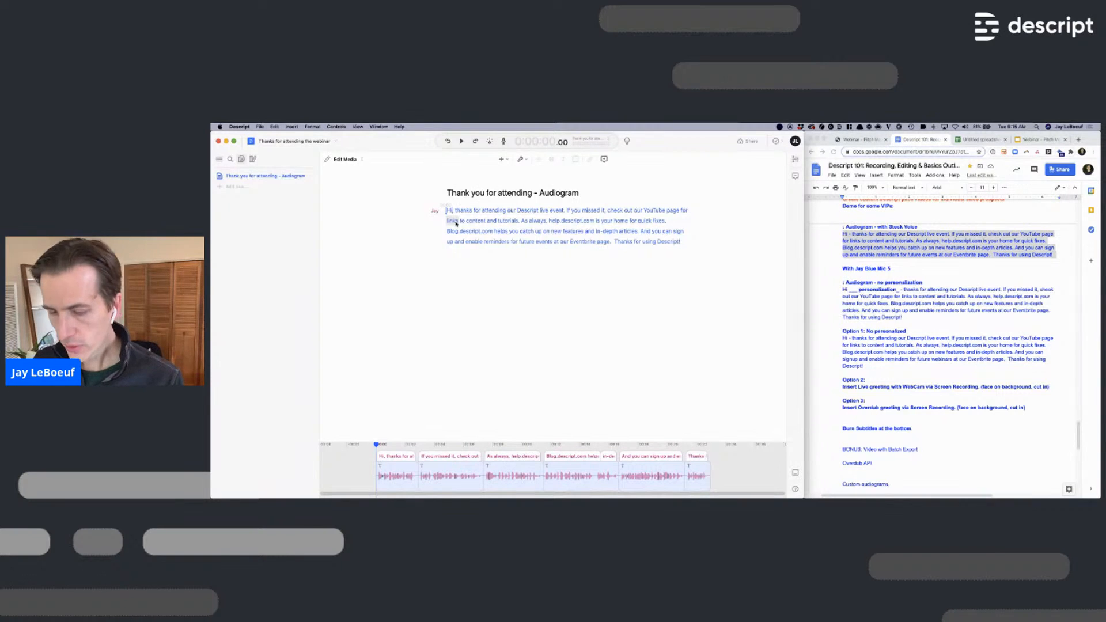
key(alt+shift+Right)
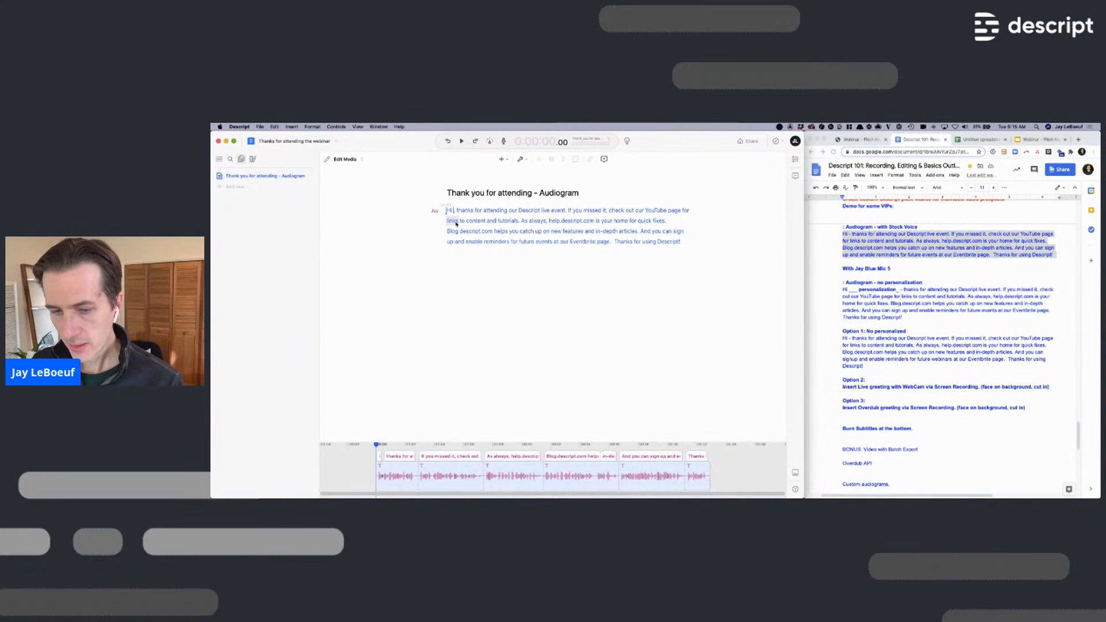
text(Catherine)
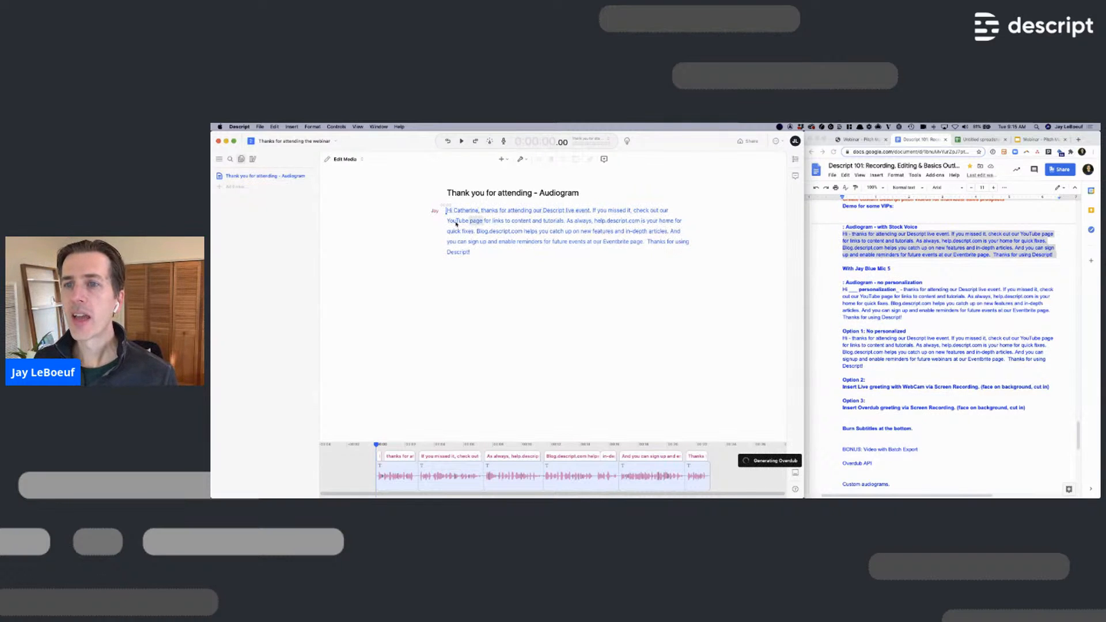
Search the available commands for "aud" and run the audiogram creation command to open the publishing options for the personalized script
key(super+k)
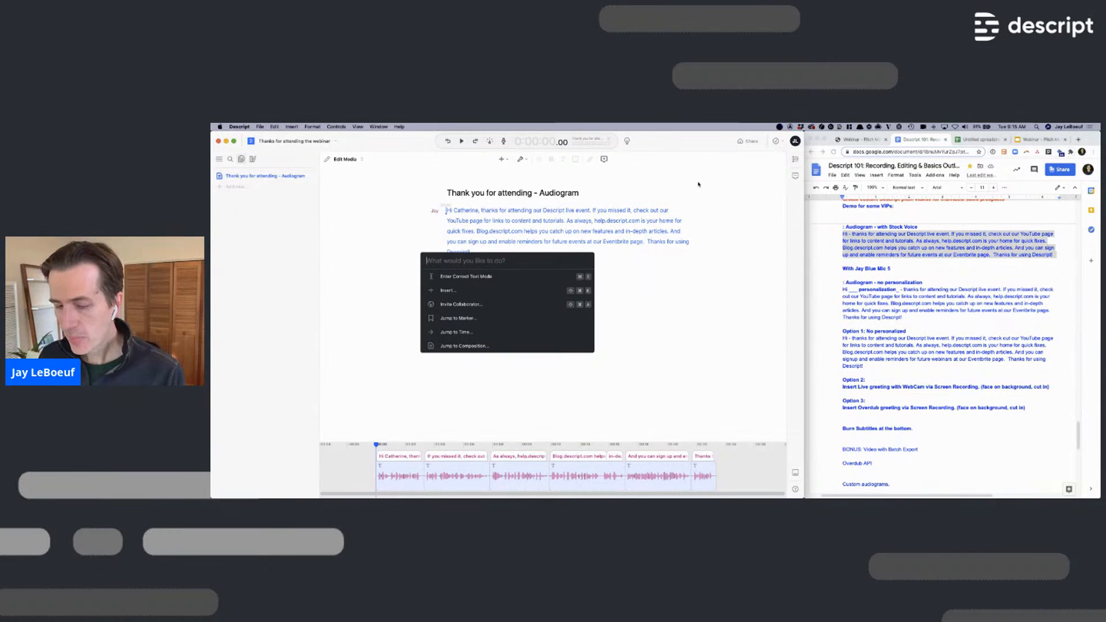
text(au)
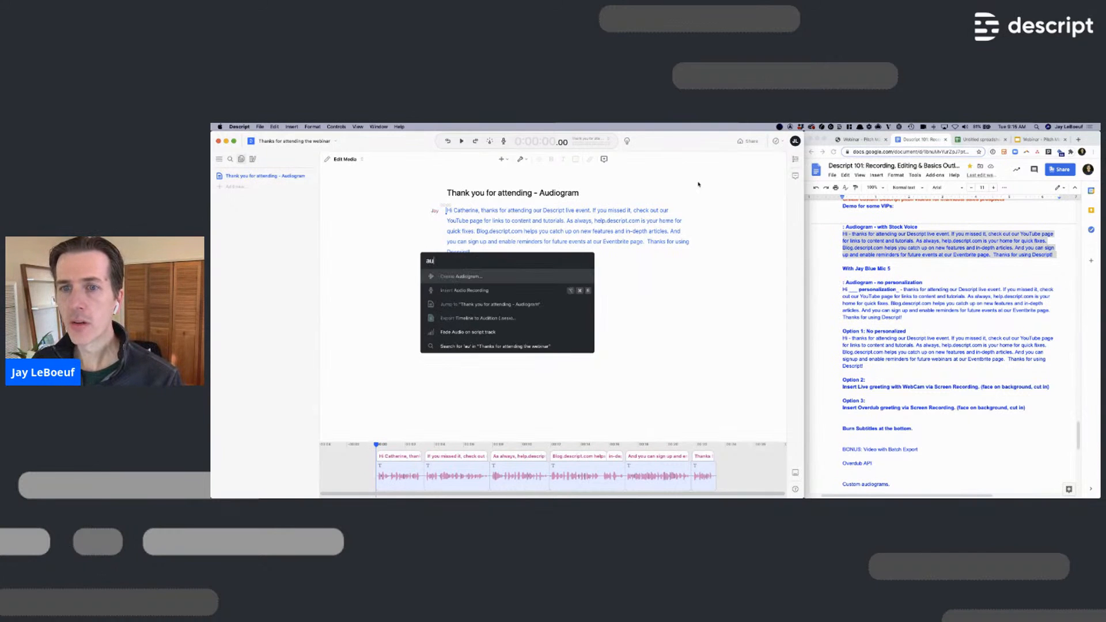
text(d)
key(Return)
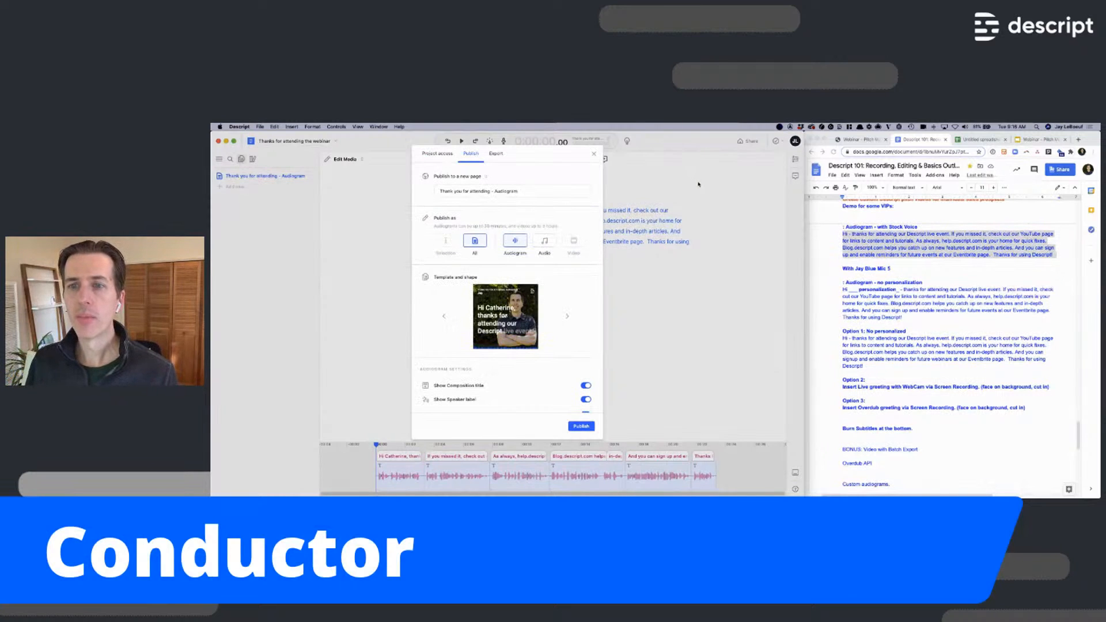
Publish the personalized audiogram and replace the name in the script's greeting with the second recipient's first name
click(580, 426)
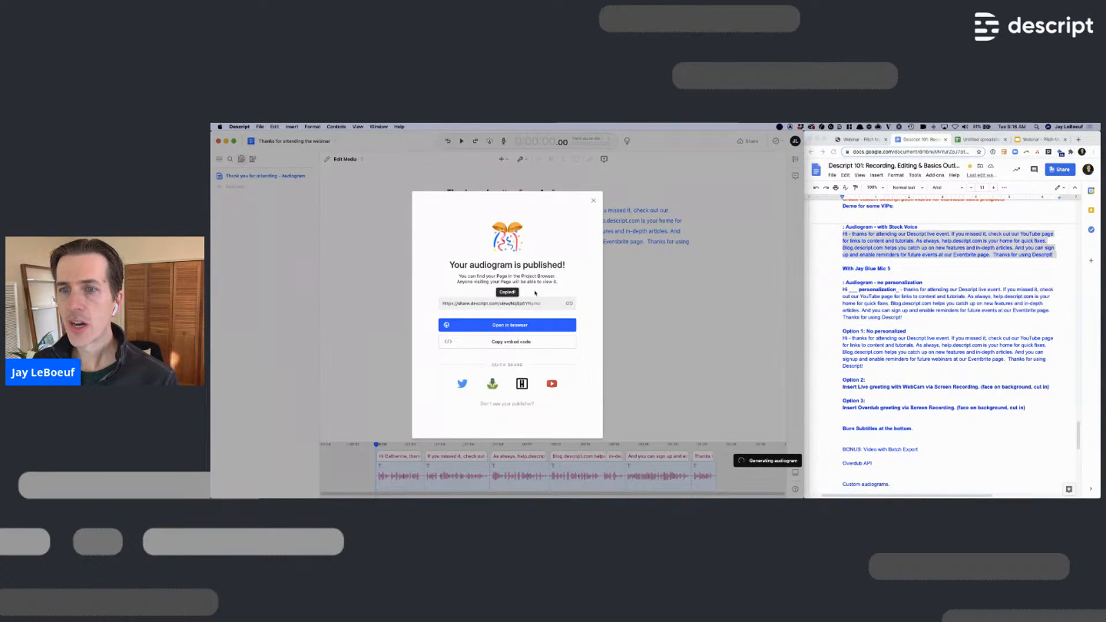
click(594, 203)
click(473, 212)
double_click(471, 212)
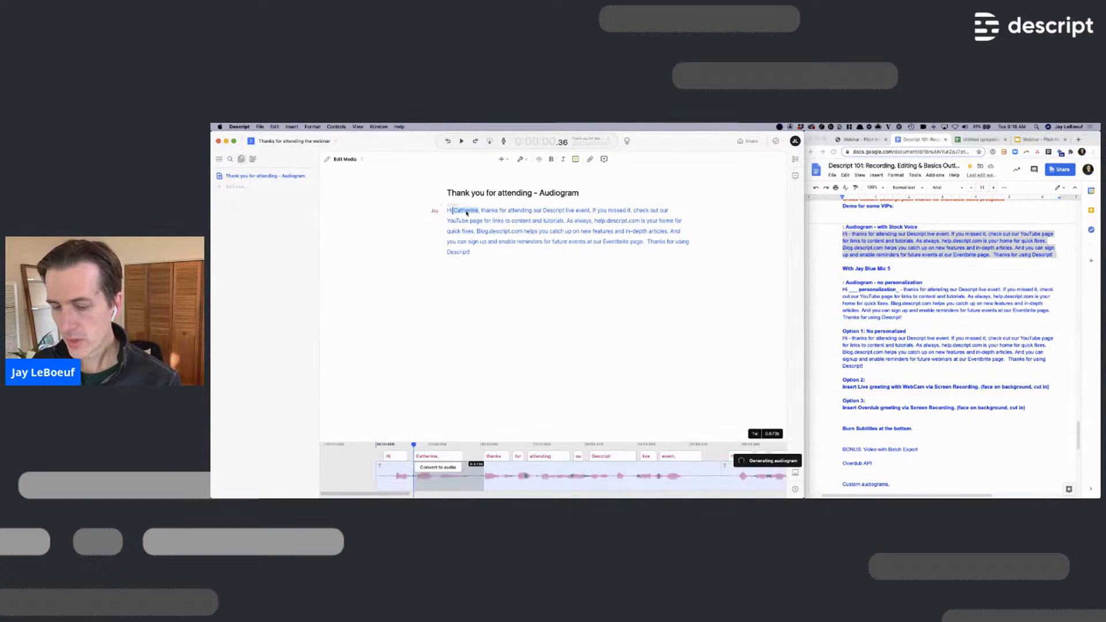
text(Erin)
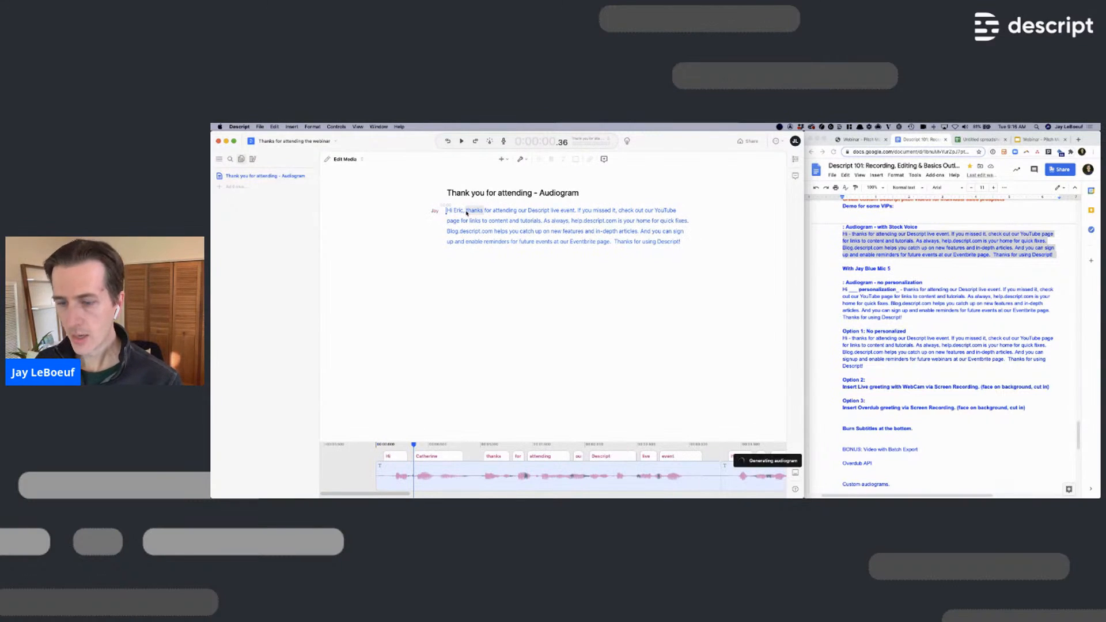
Find the publish command, publish the second recipient's version as an audiogram, and dismiss the confirmation
key(super+k)
text(publish)
key(Return)
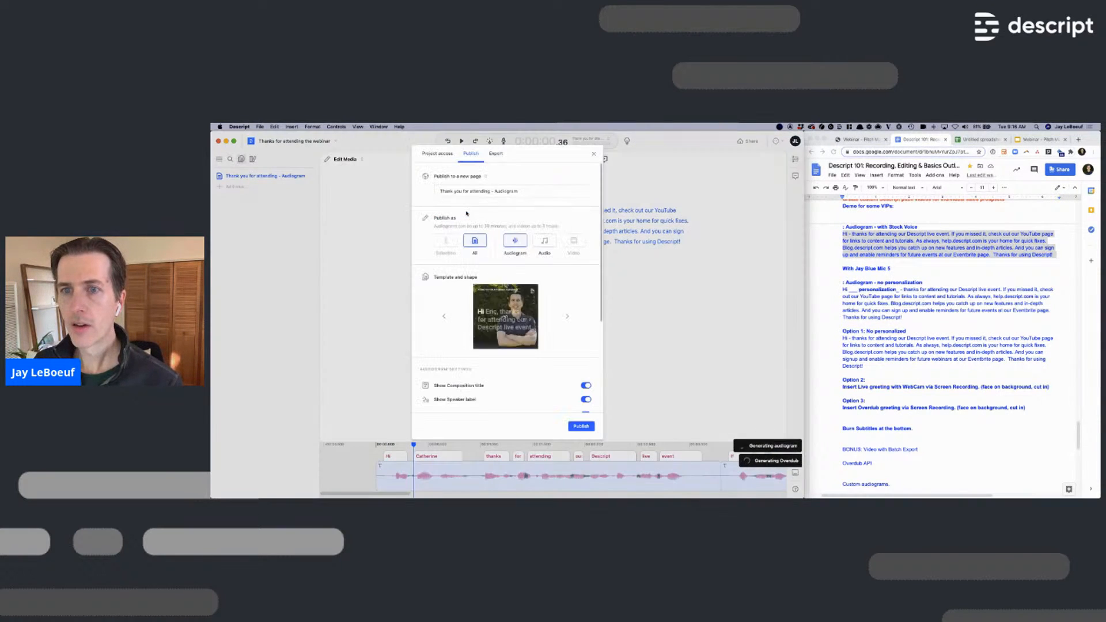
click(581, 426)
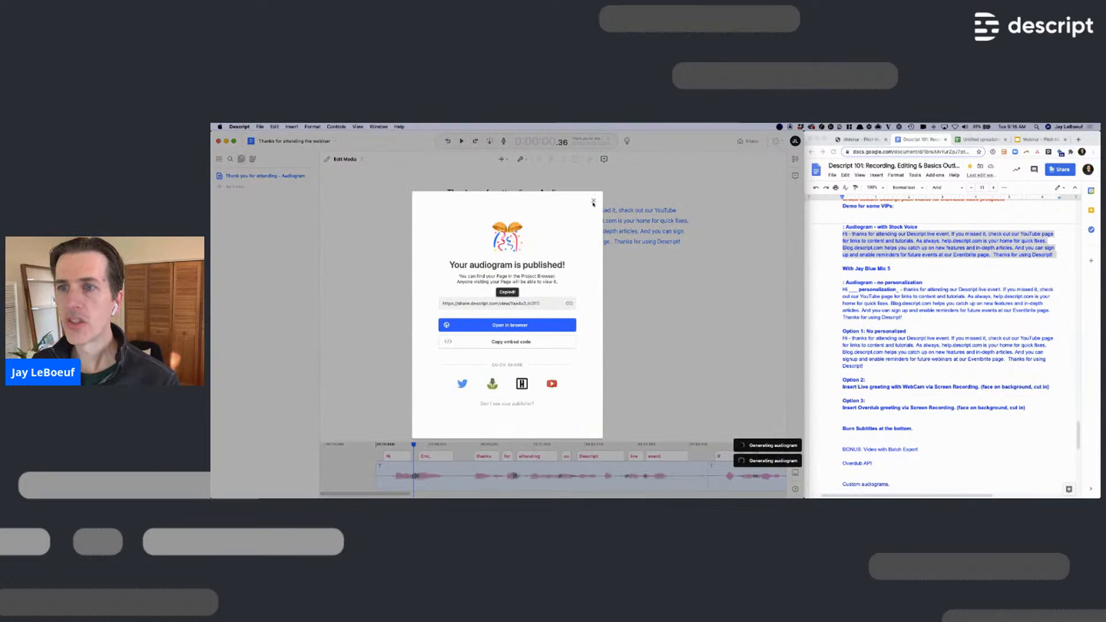
click(594, 204)
Replace the name after "Hi" in the script with the third recipient's first name
double_click(461, 211)
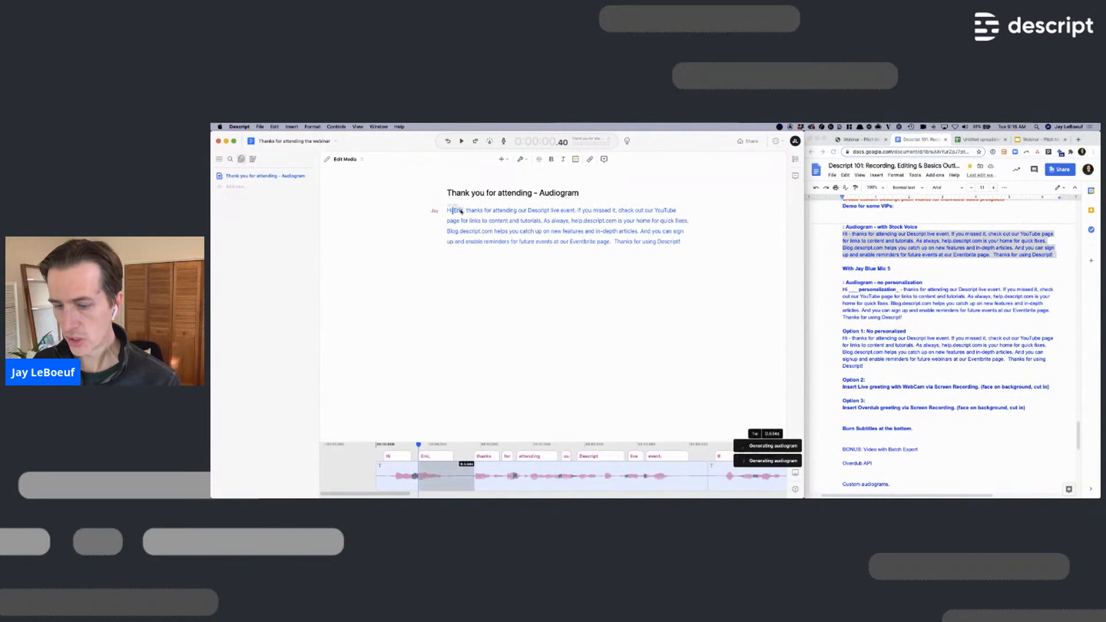
key(super+k)
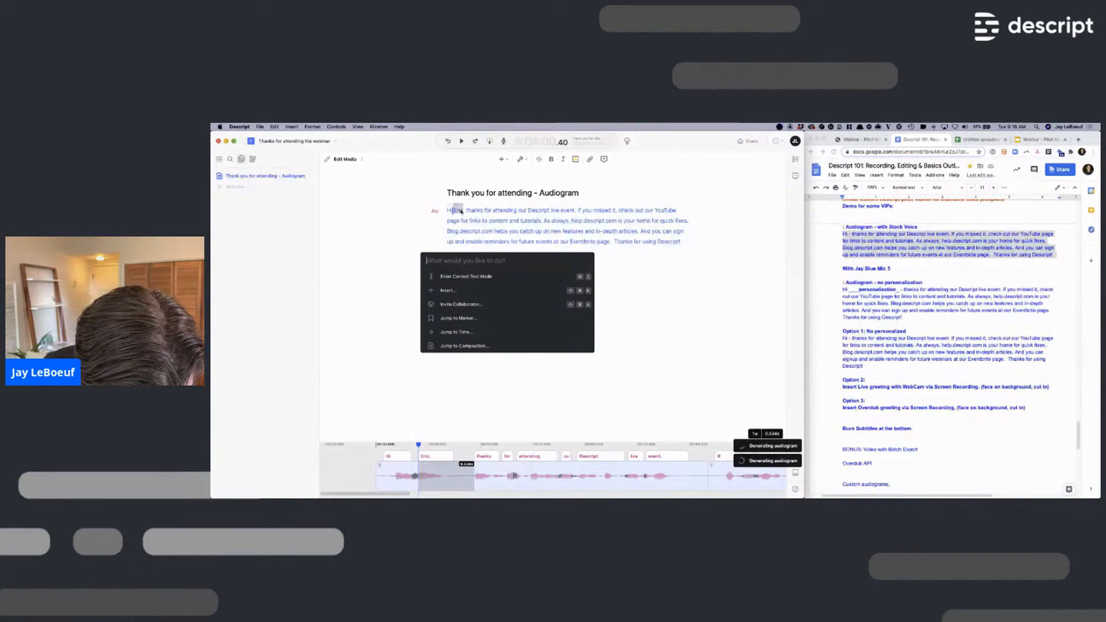
text(Teddy)
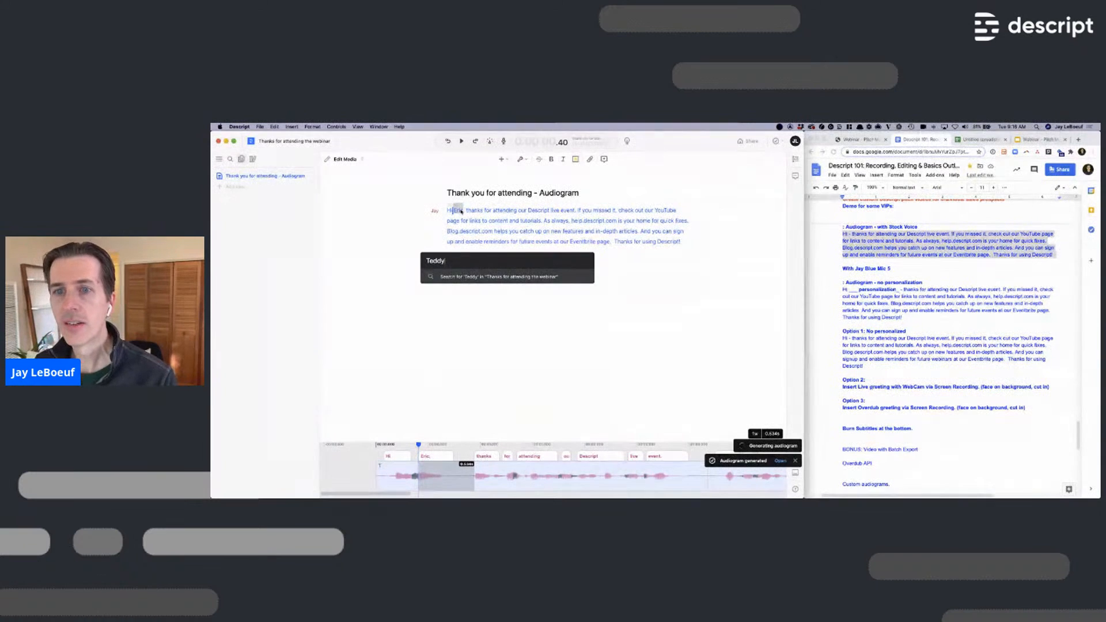
key(Escape)
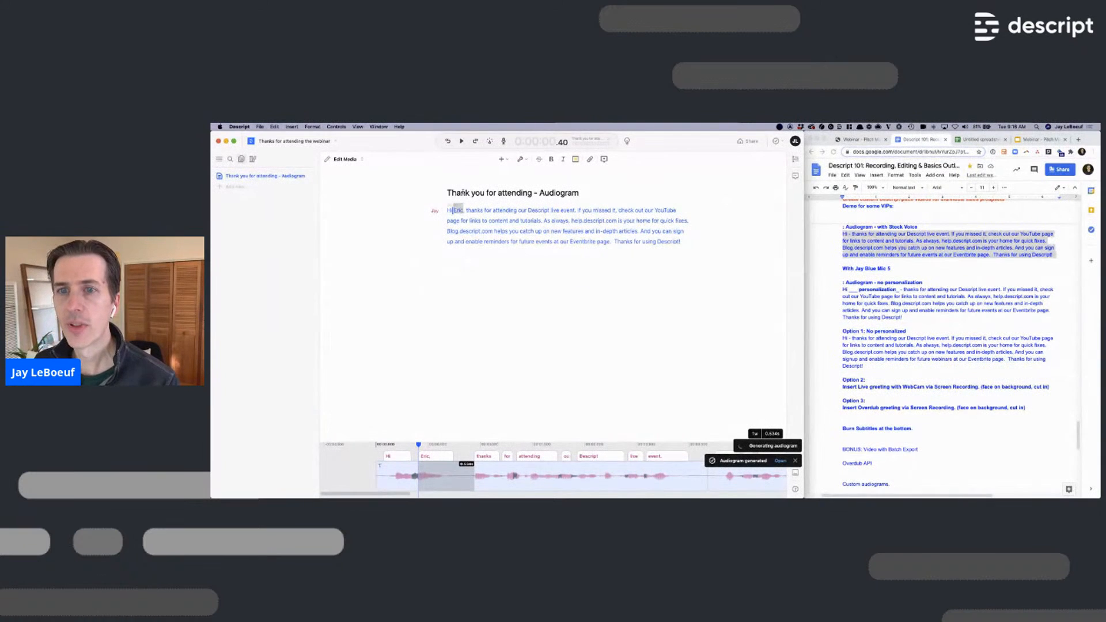
key(d)
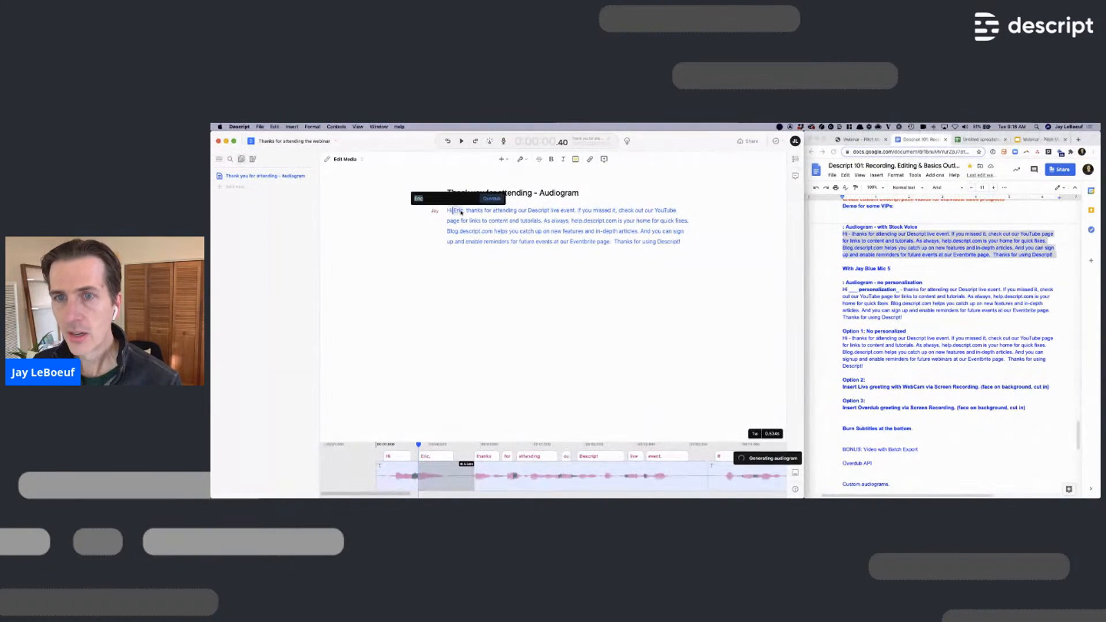
key(Return)
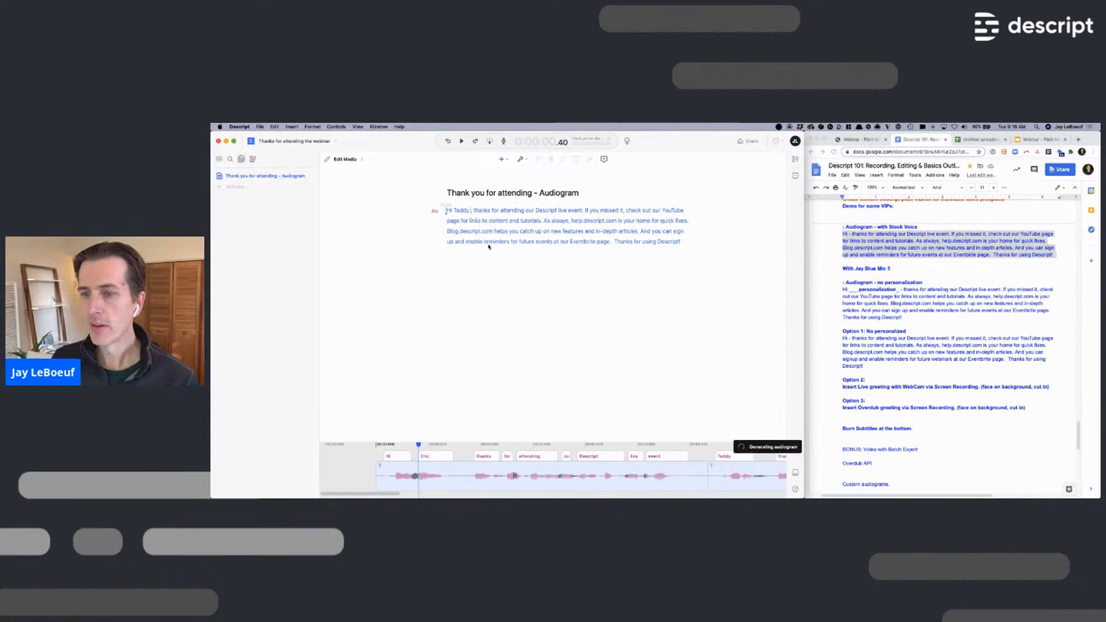
Play the script from its greeting to check how the third recipient's name sounds, and return to the start
click(448, 211)
key(space)
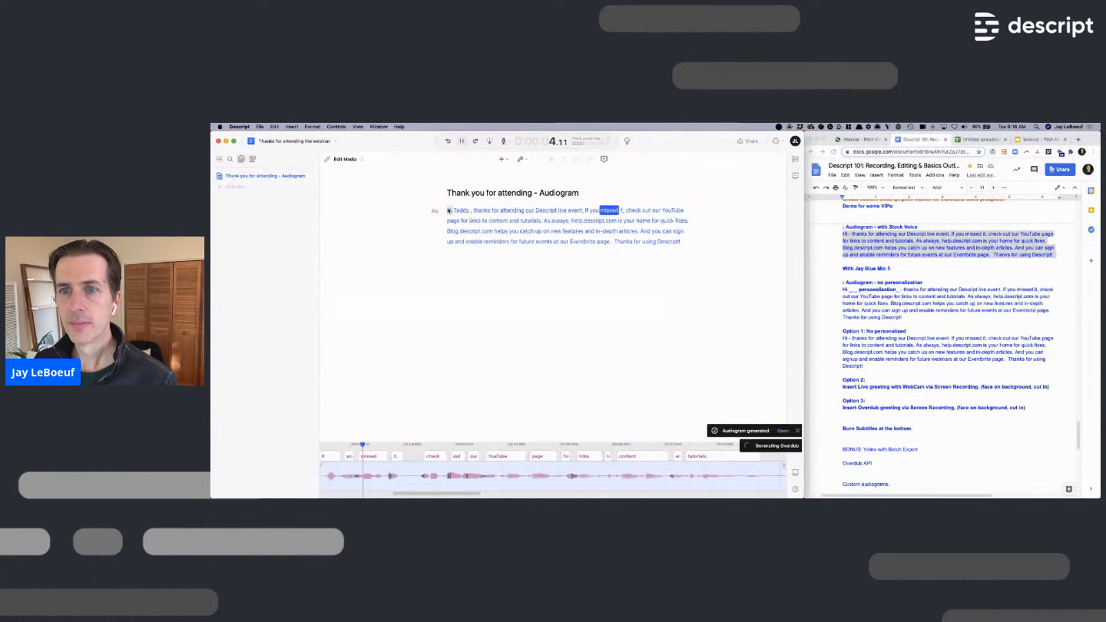
click(448, 211)
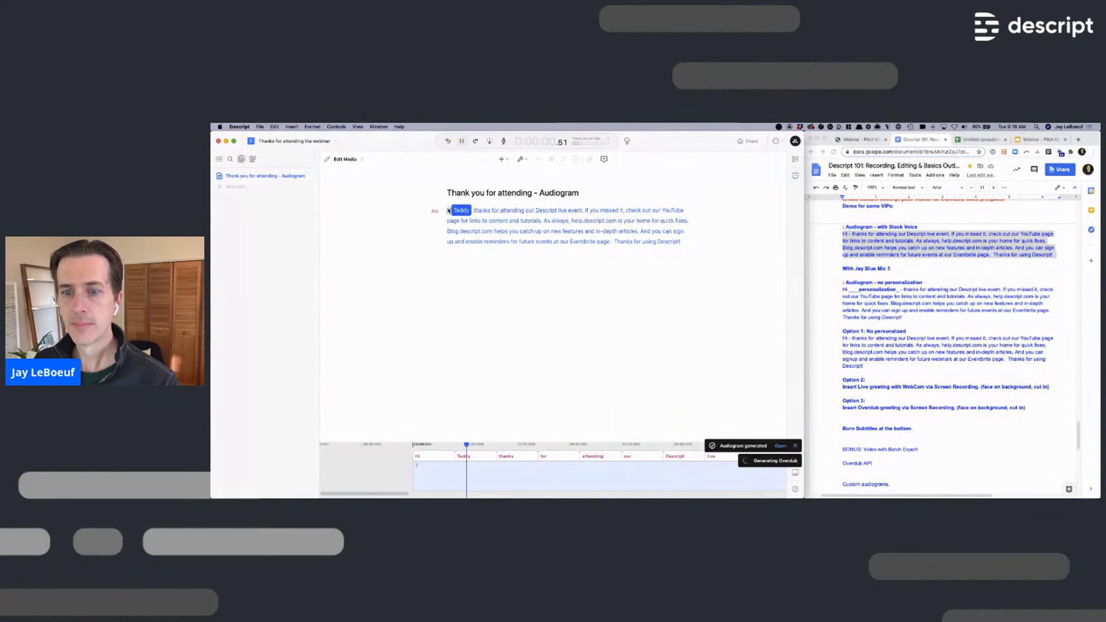
key(space)
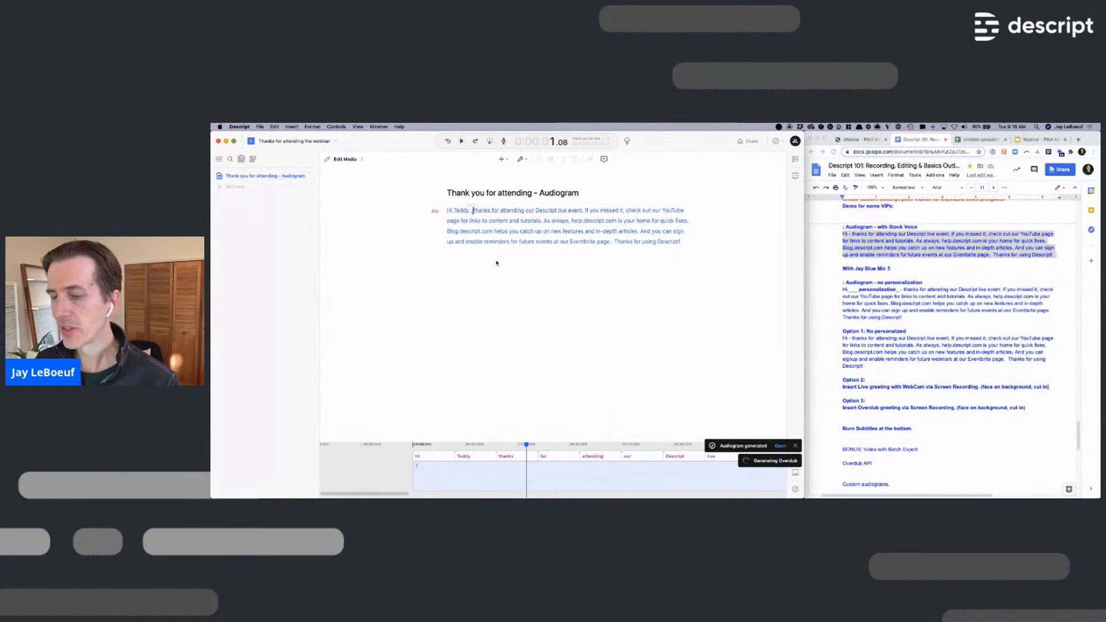
key(space)
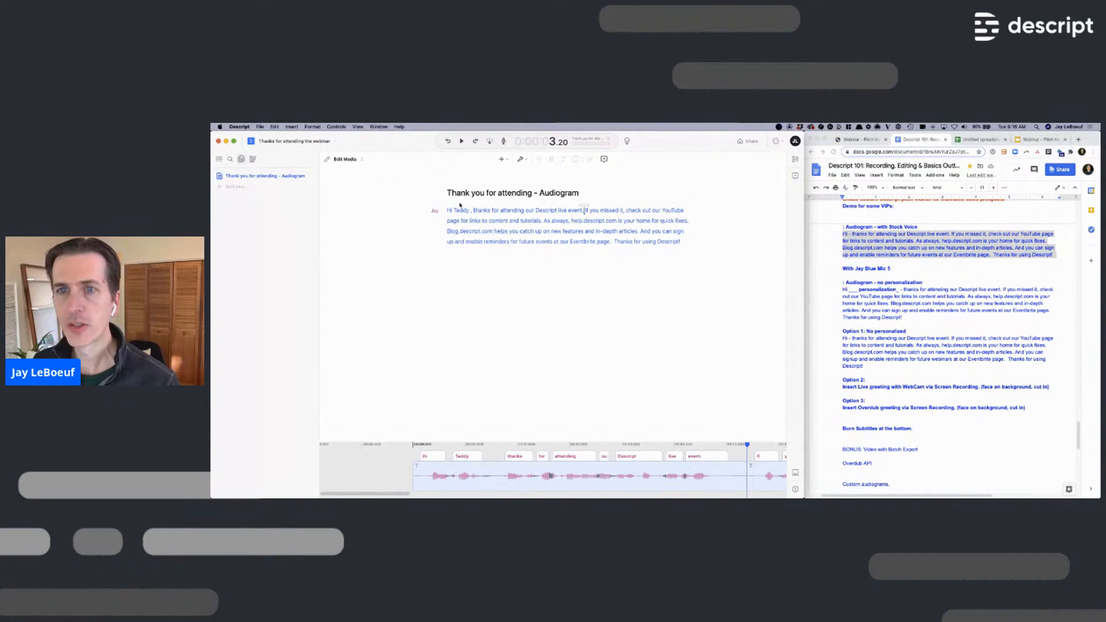
click(445, 212)
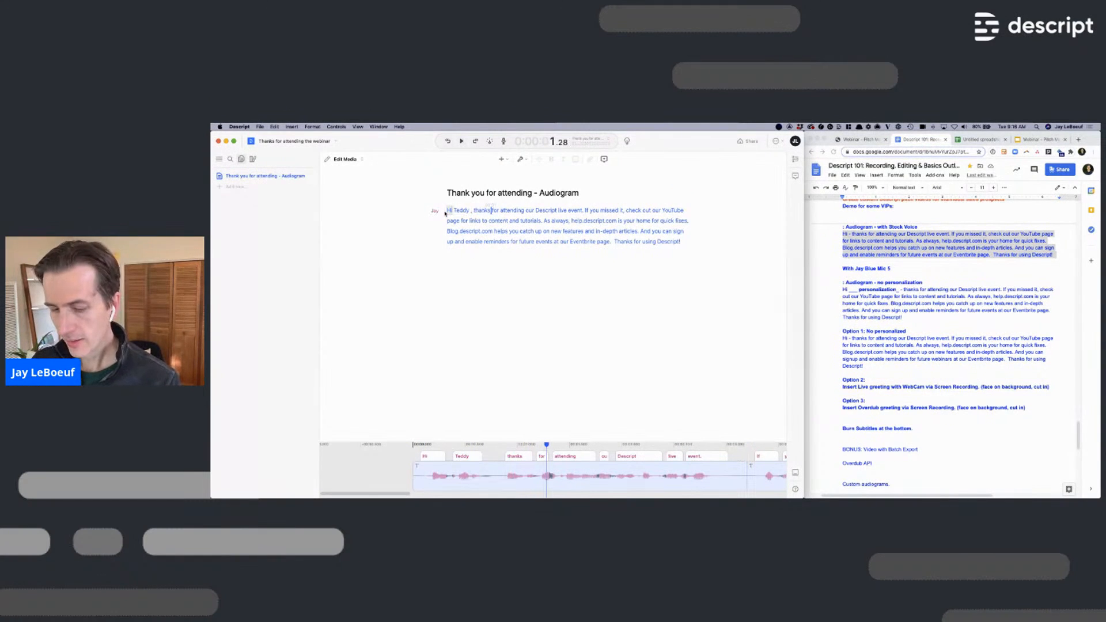
Run the audiogram command, publish the third recipient's version, and dismiss the confirmation
key(super+k)
text(audi)
key(Return)
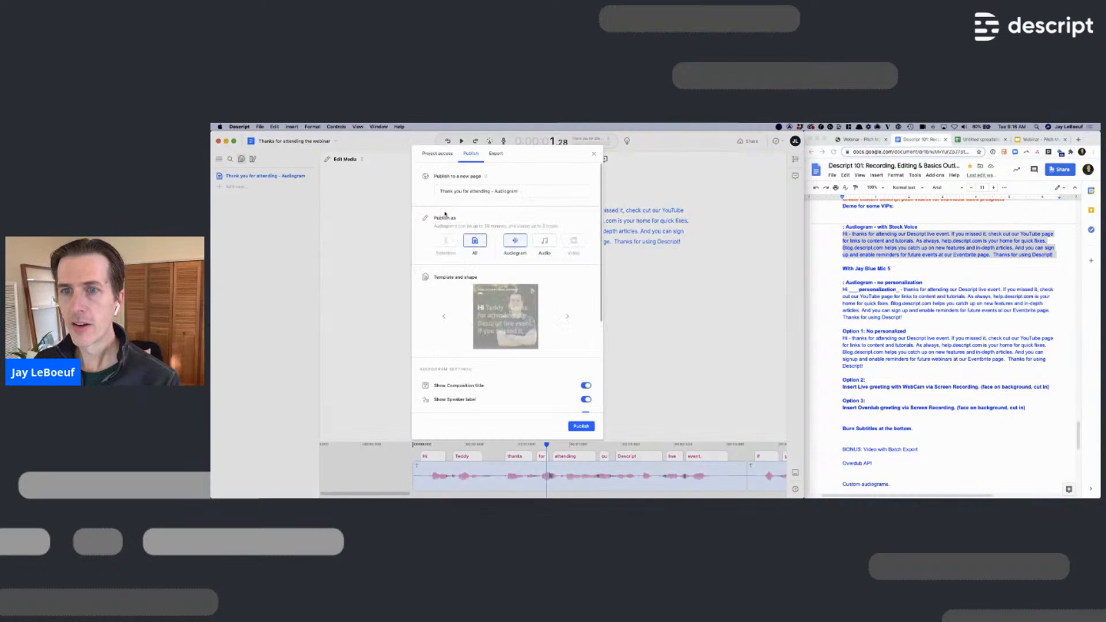
click(576, 426)
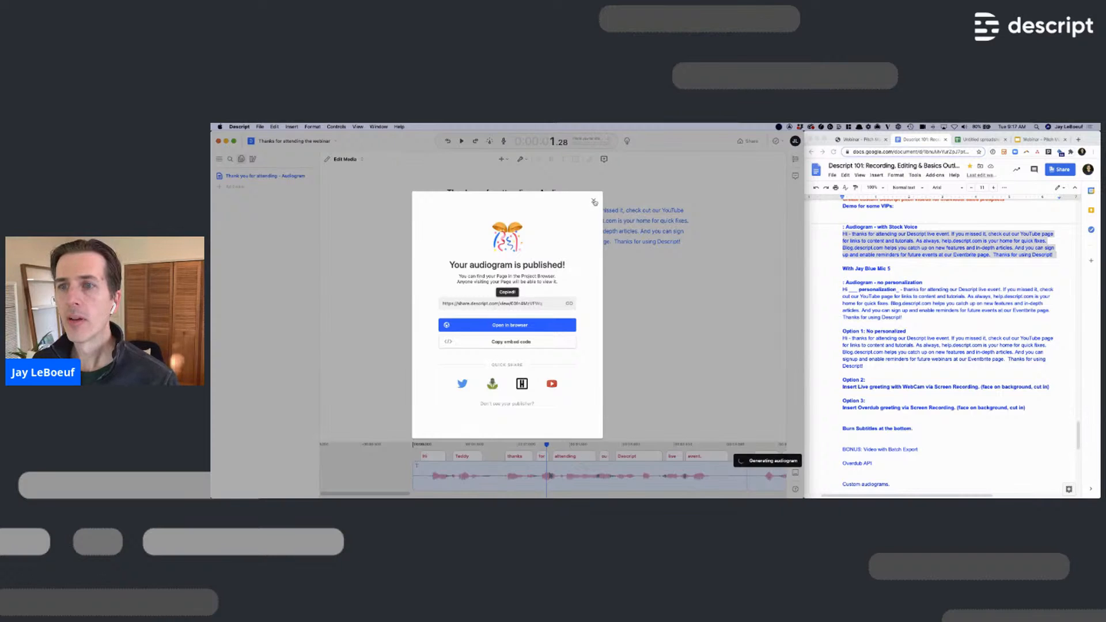
click(595, 202)
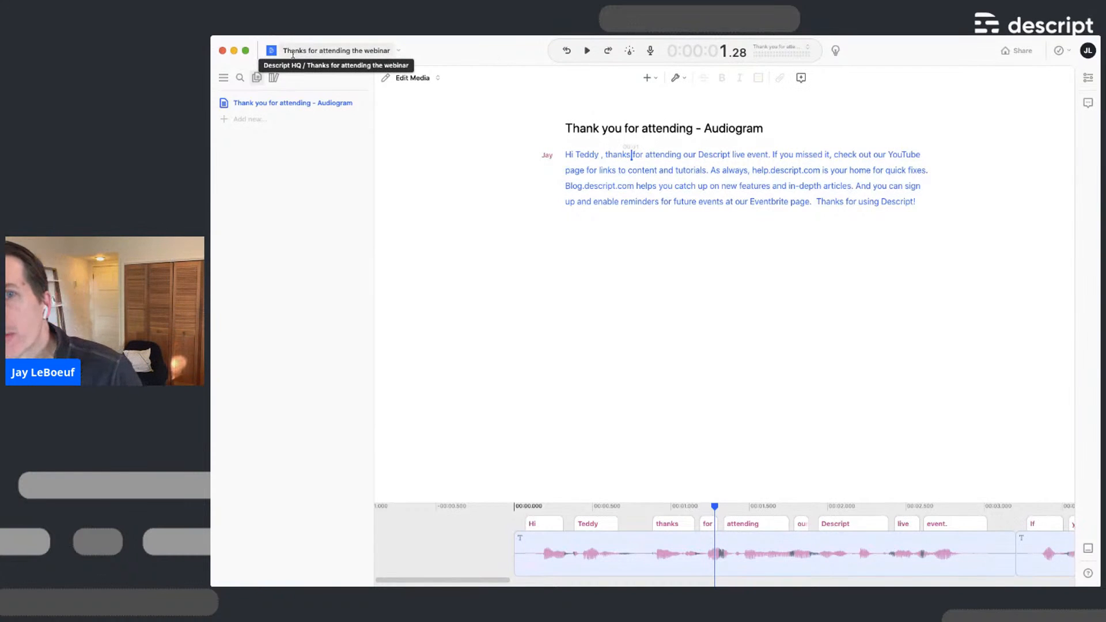
Review the published audiogram pages in the project browser and reopen the "Thanks for attending the webinar" project
click(268, 52)
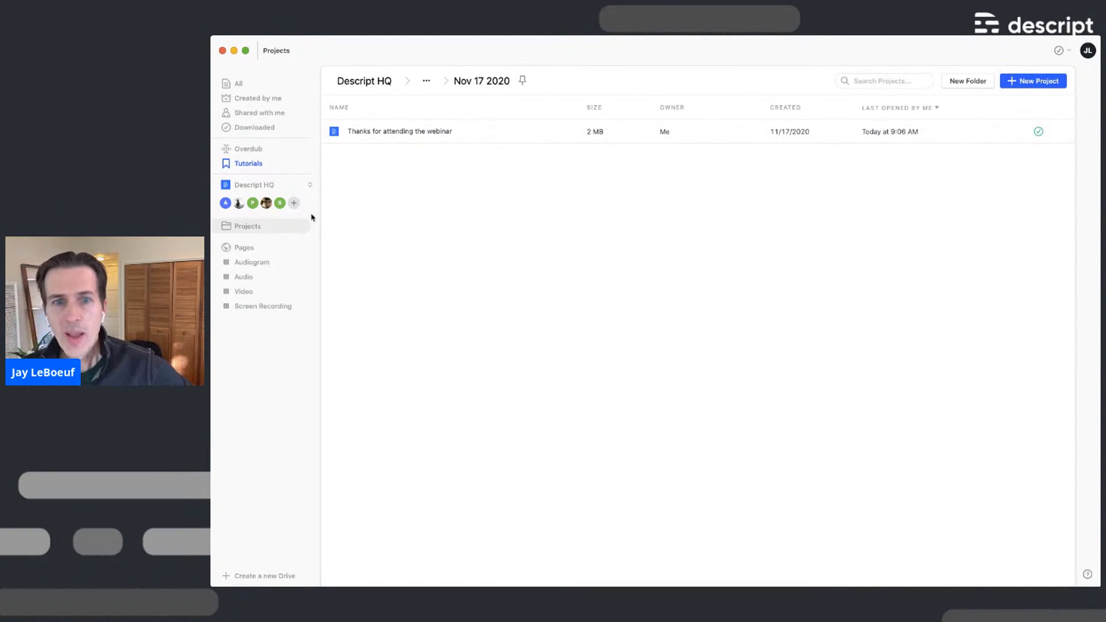
click(266, 264)
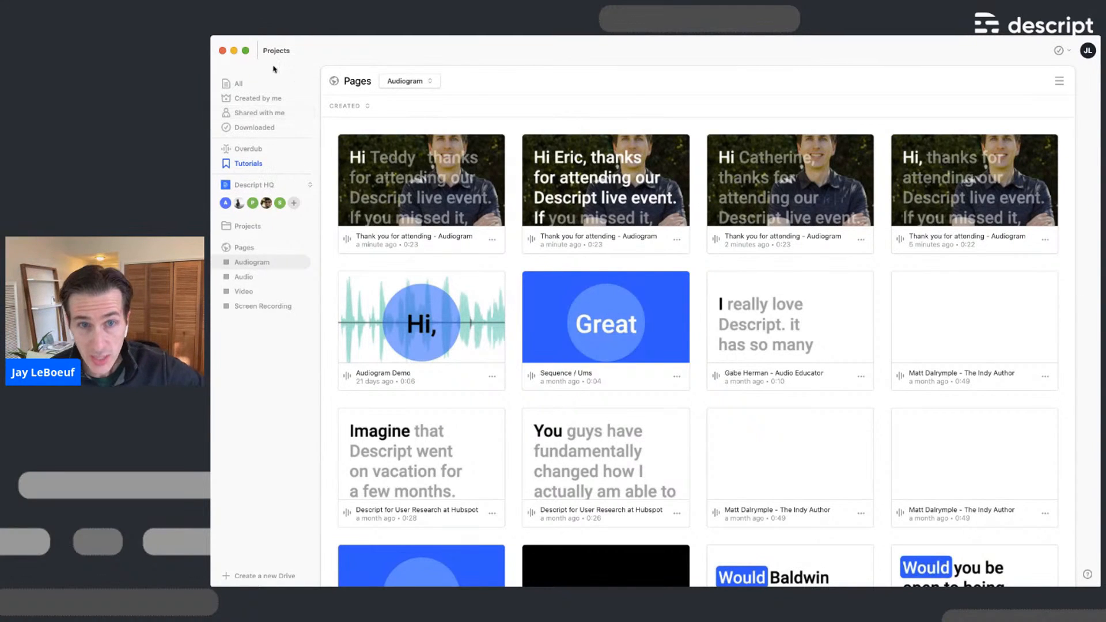
click(260, 97)
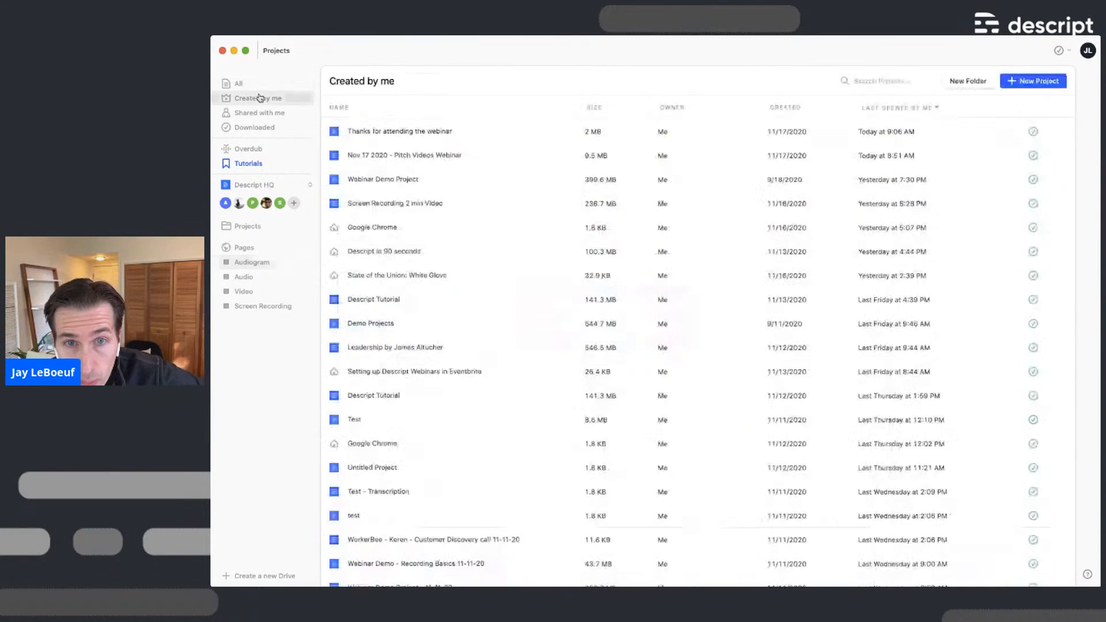
double_click(403, 131)
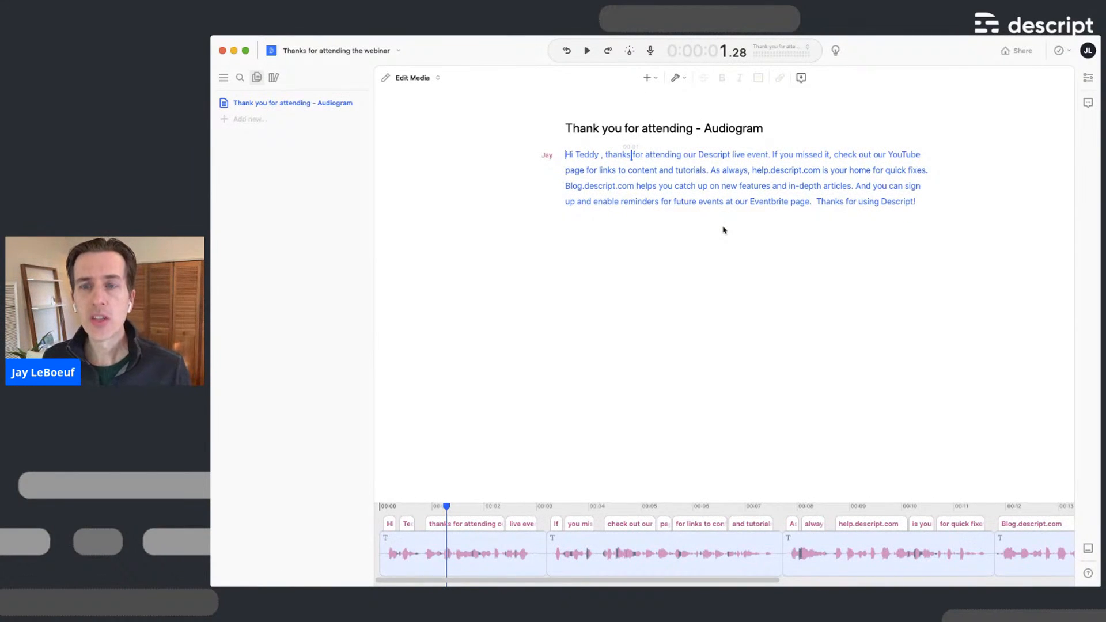
Switch the script's speaker to the presenter's own "Blue Mic" Overdub voice and play the message from the beginning
mouse_move(550, 157)
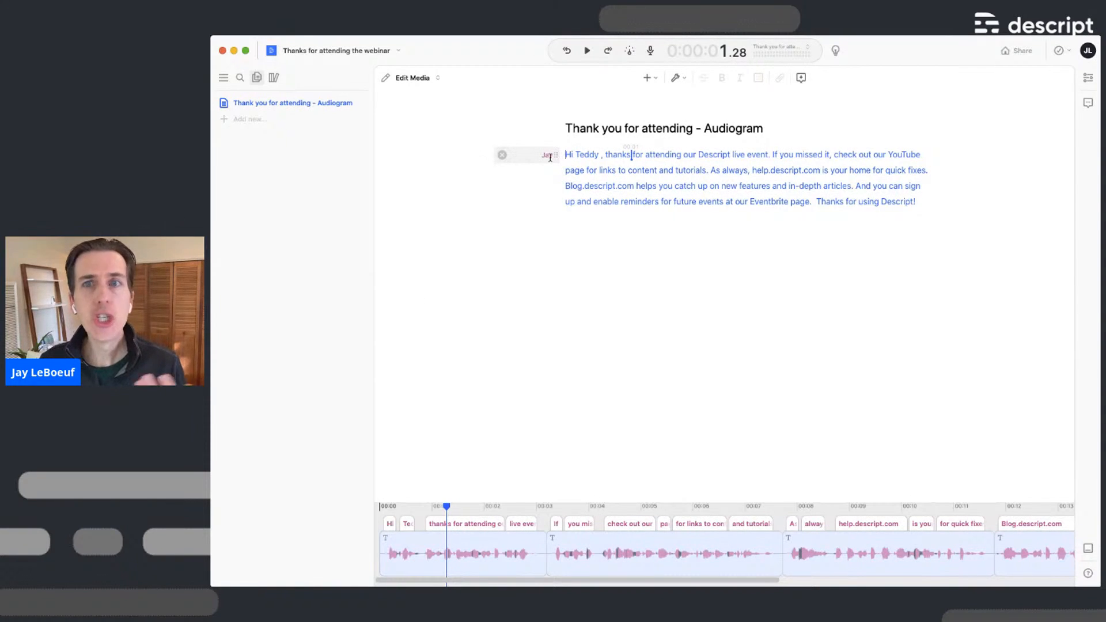
click(540, 155)
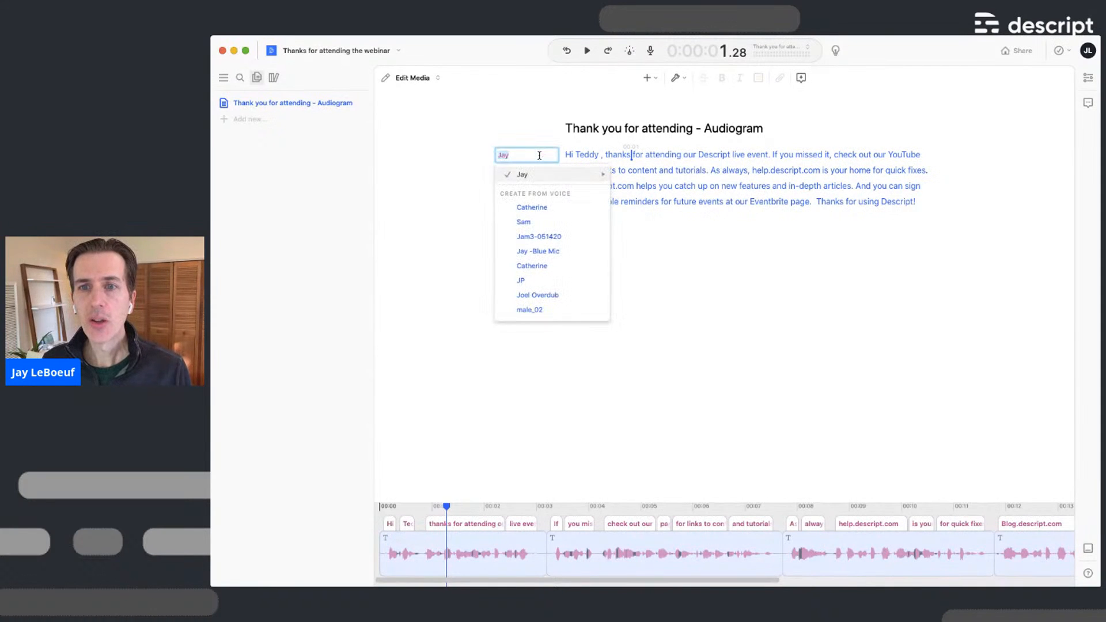
mouse_move(553, 175)
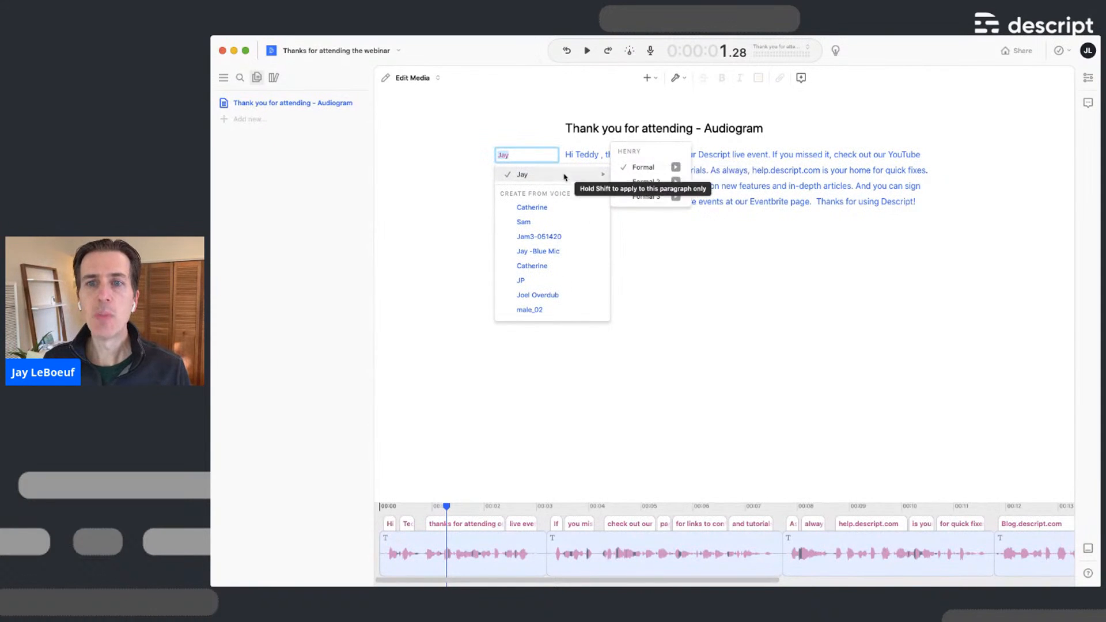
click(552, 252)
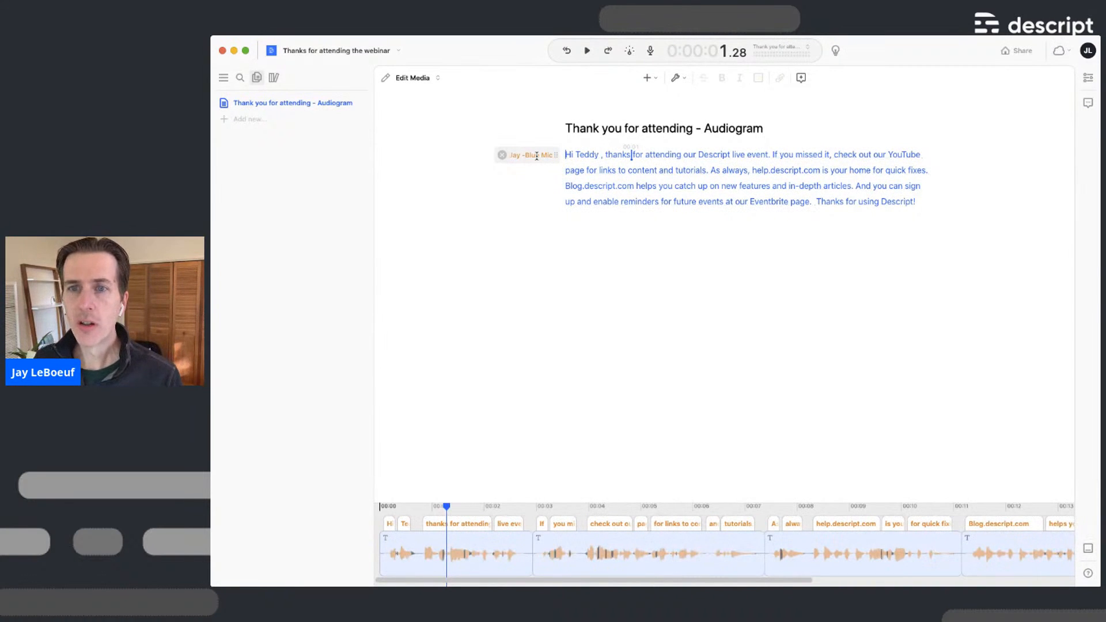
click(567, 155)
key(space)
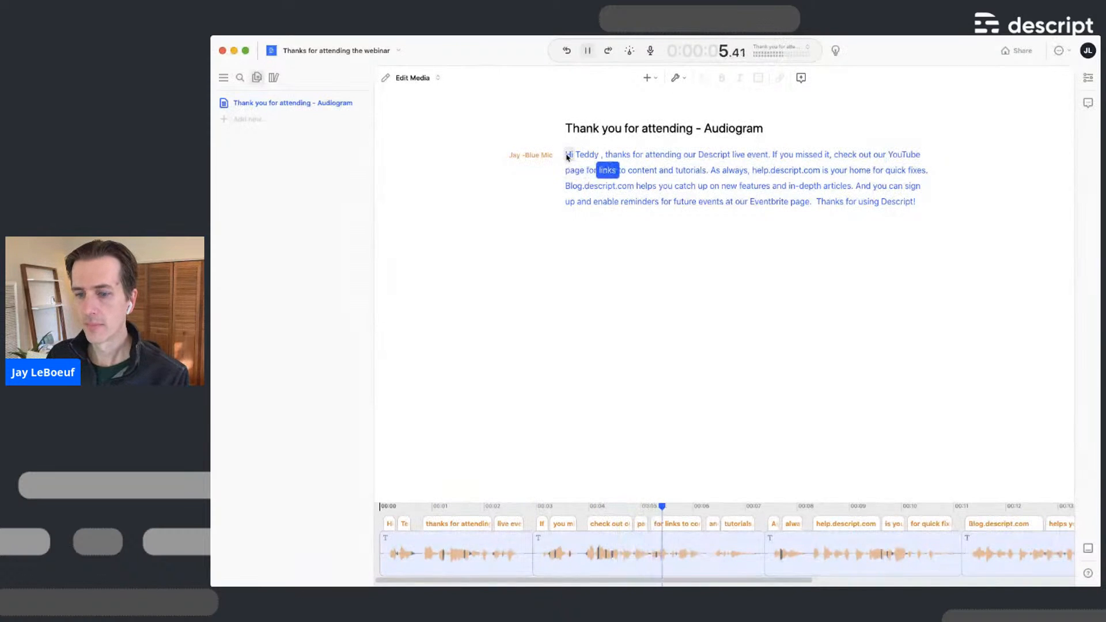
key(space)
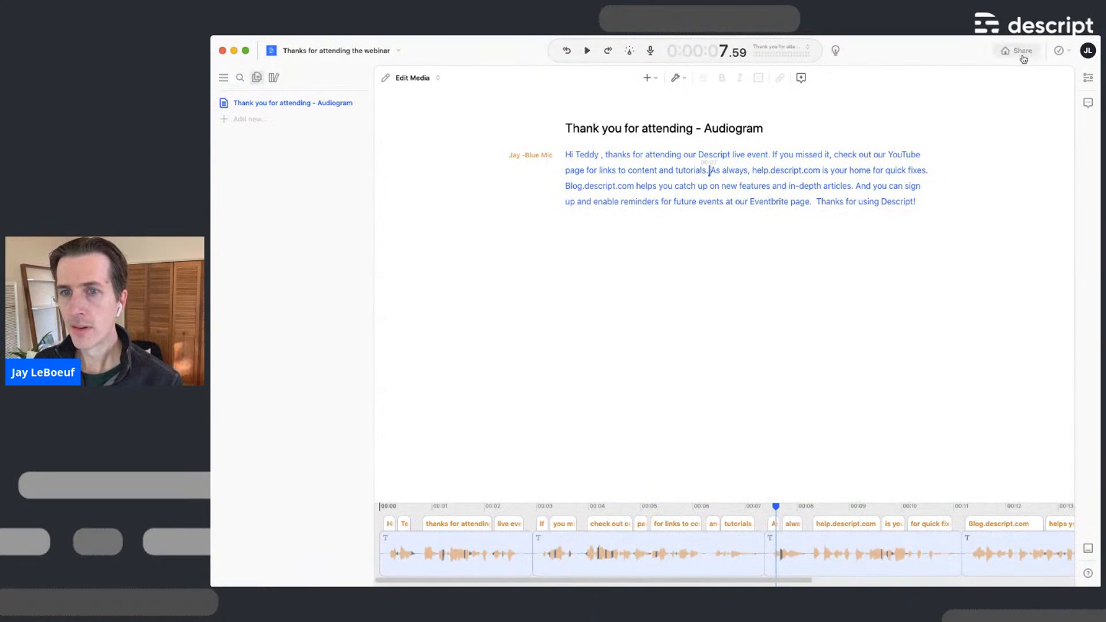
Open the audiogram publishing options to preview the version with the new voice, and close them without publishing
key(super+k)
text(au)
key(Return)
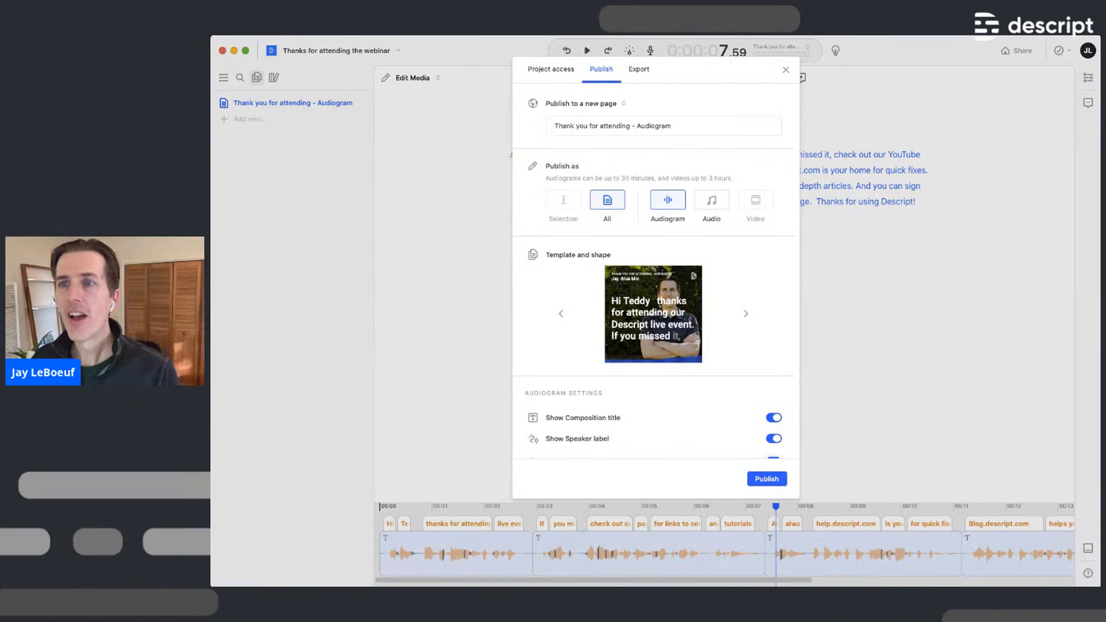
click(786, 69)
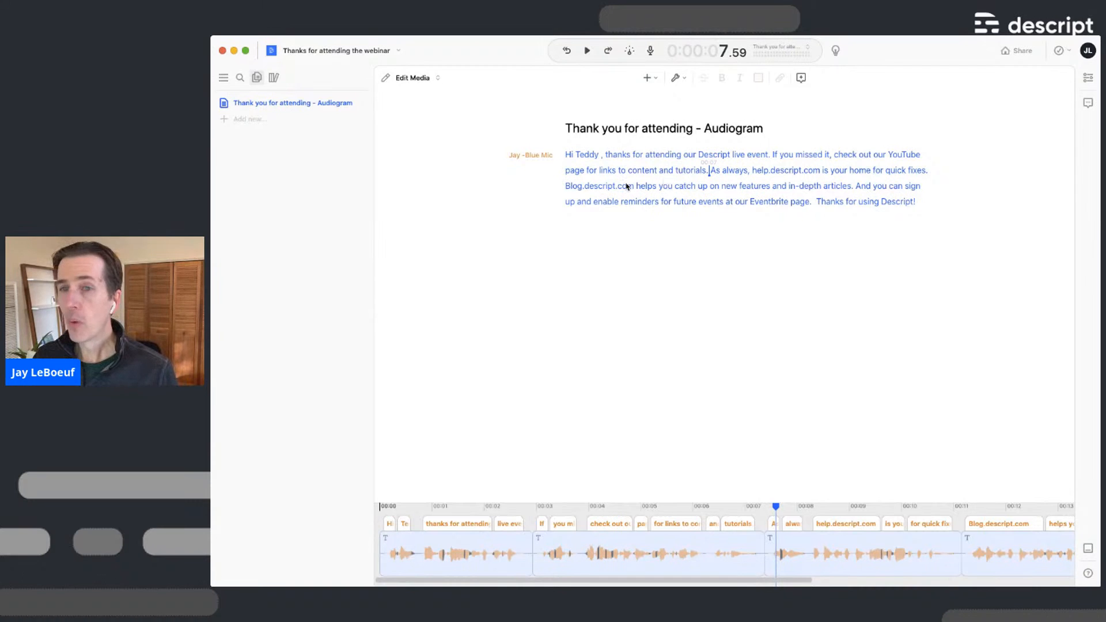
Add a new composition to the project and title it "Thank you!"
click(255, 123)
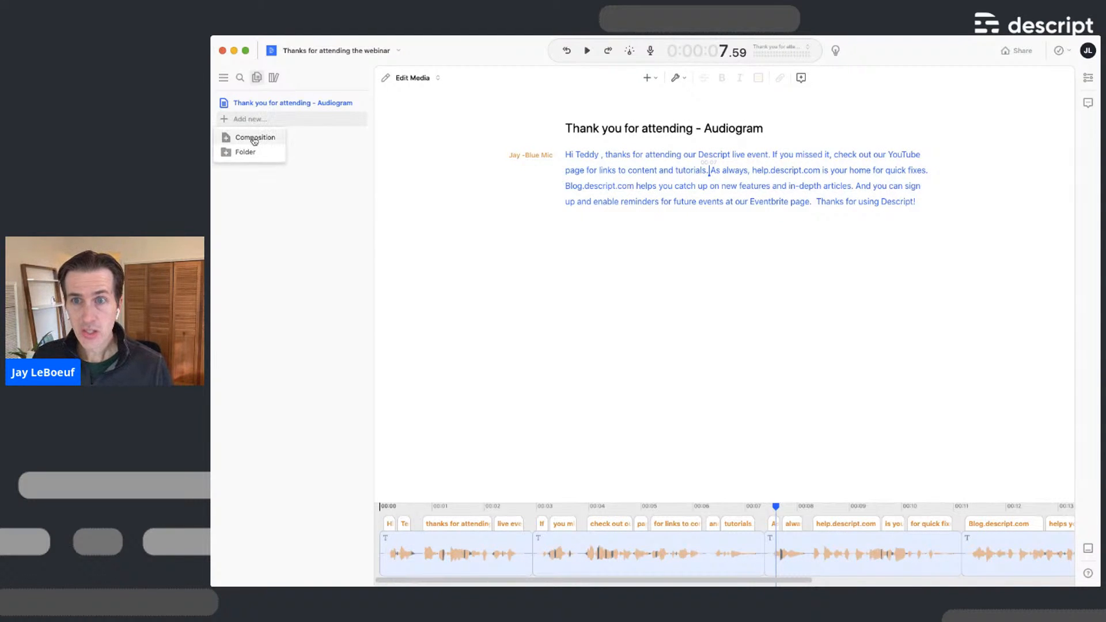
click(253, 136)
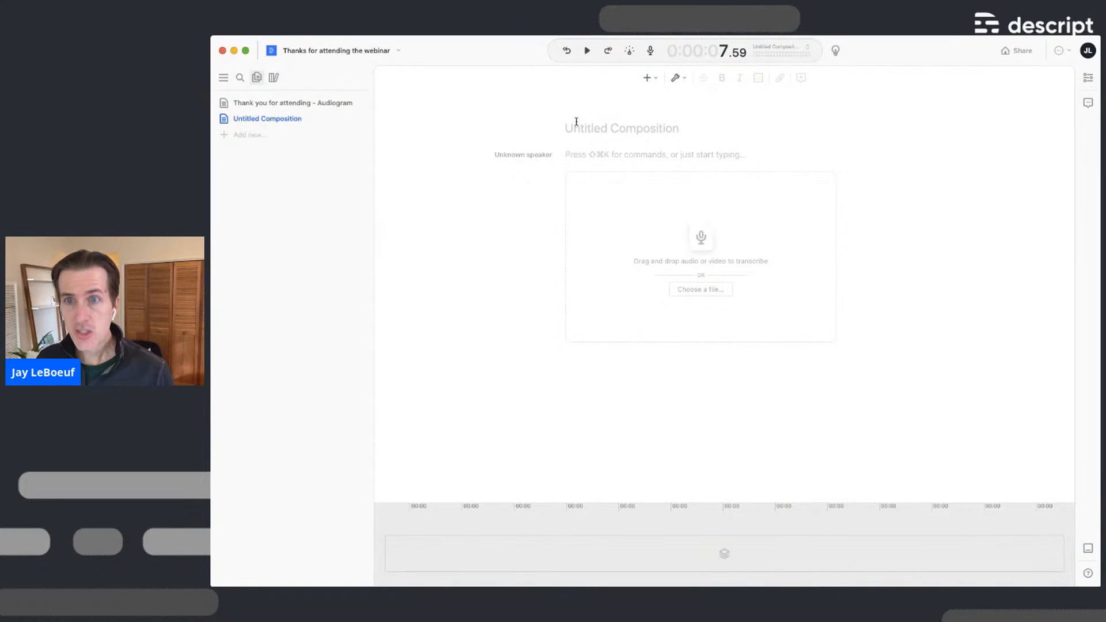
text(Th)
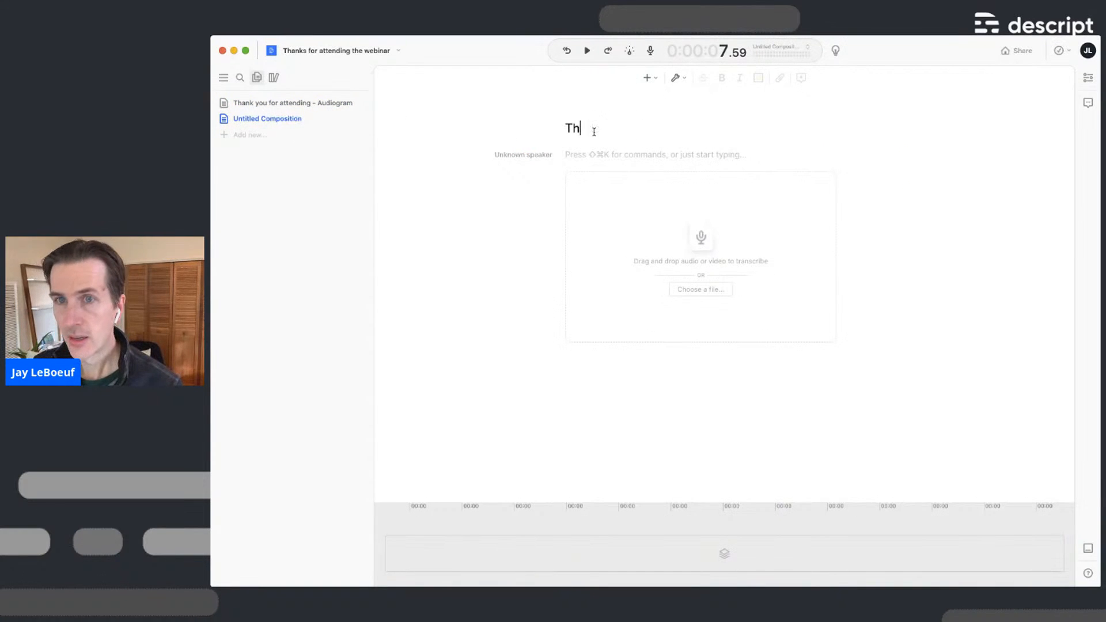
text(ank you! Personaliz)
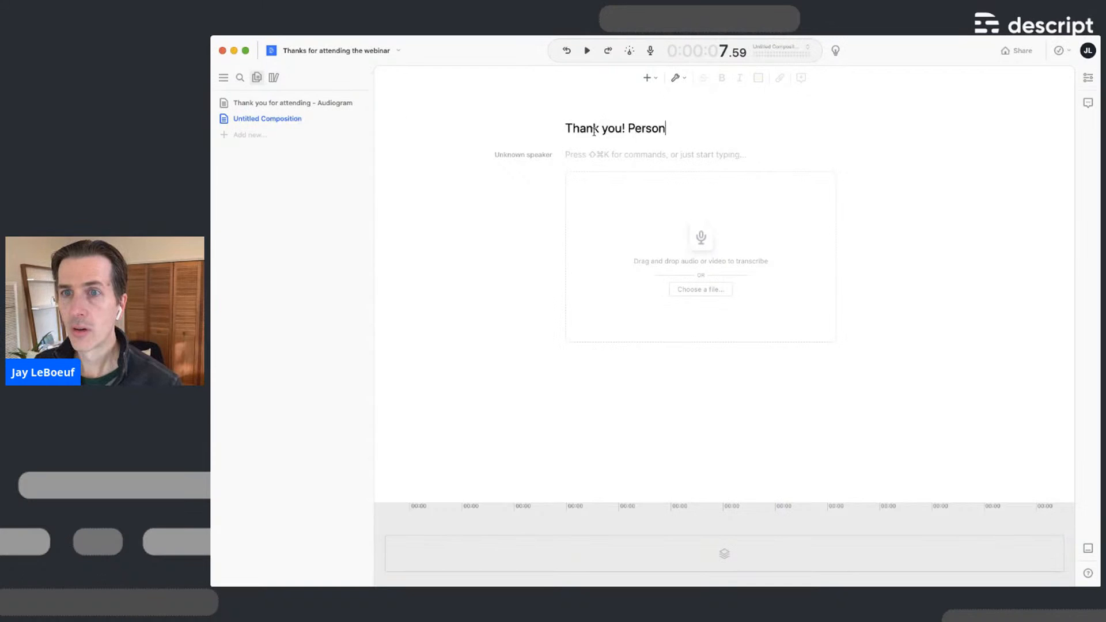
key(alt+BackSpace)
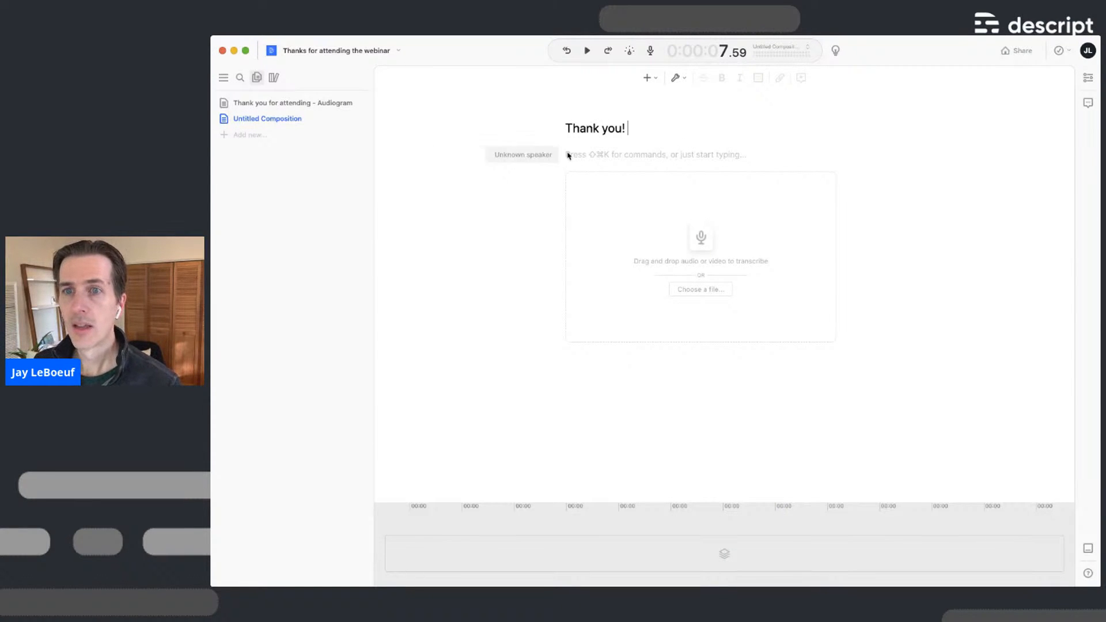
key(Return)
Record the spoken thank-you message into the composition with the Yeti X microphone and automatic transcription, then stop recording
click(659, 55)
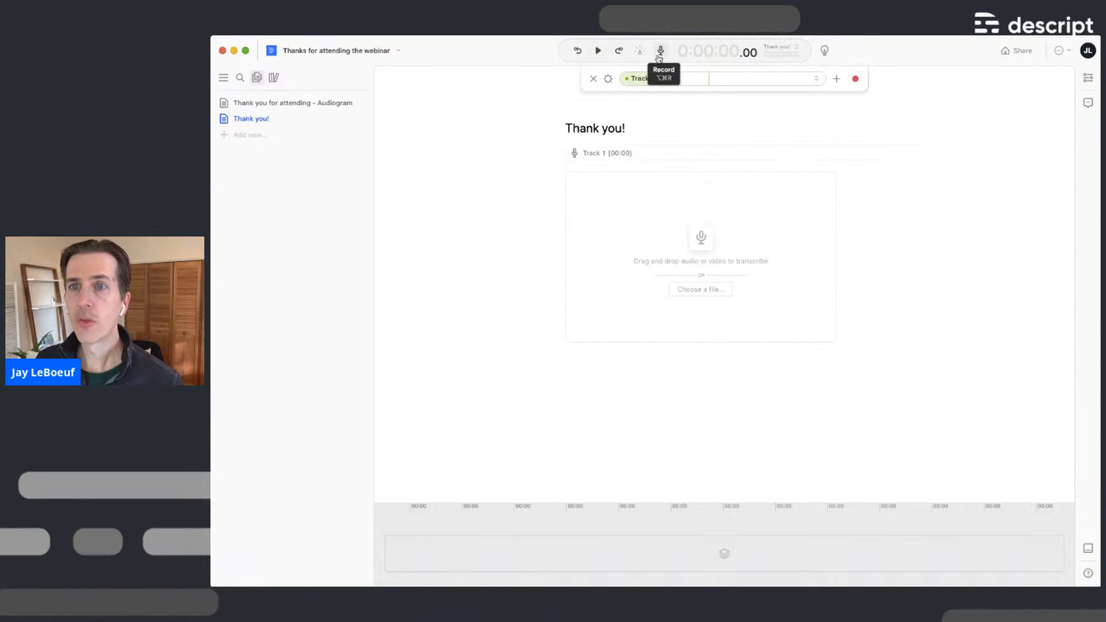
click(612, 81)
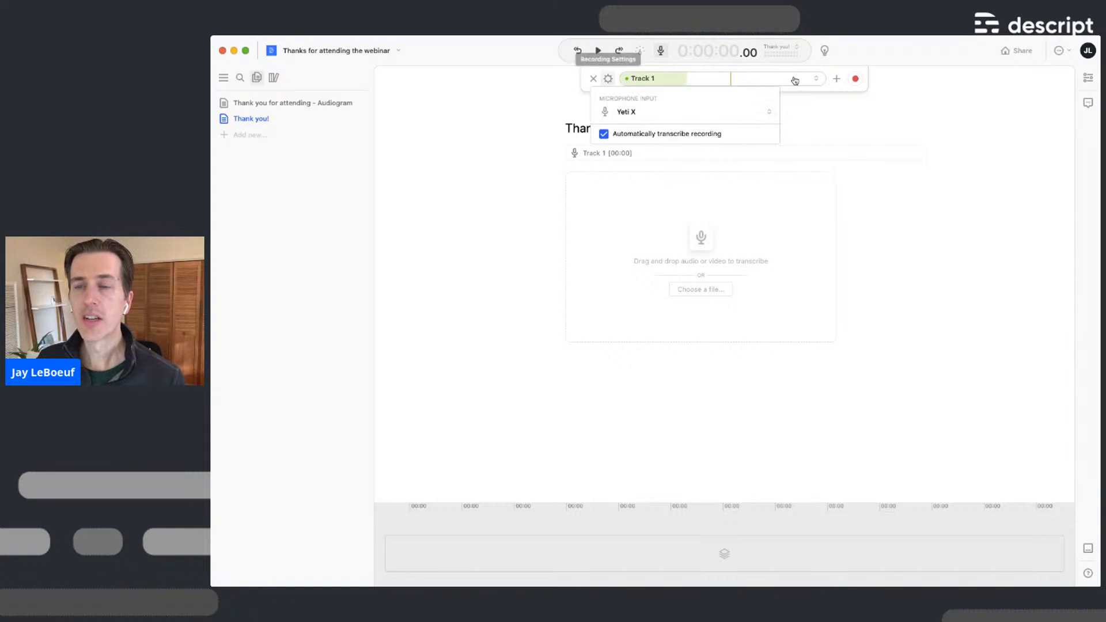
click(871, 75)
click(856, 79)
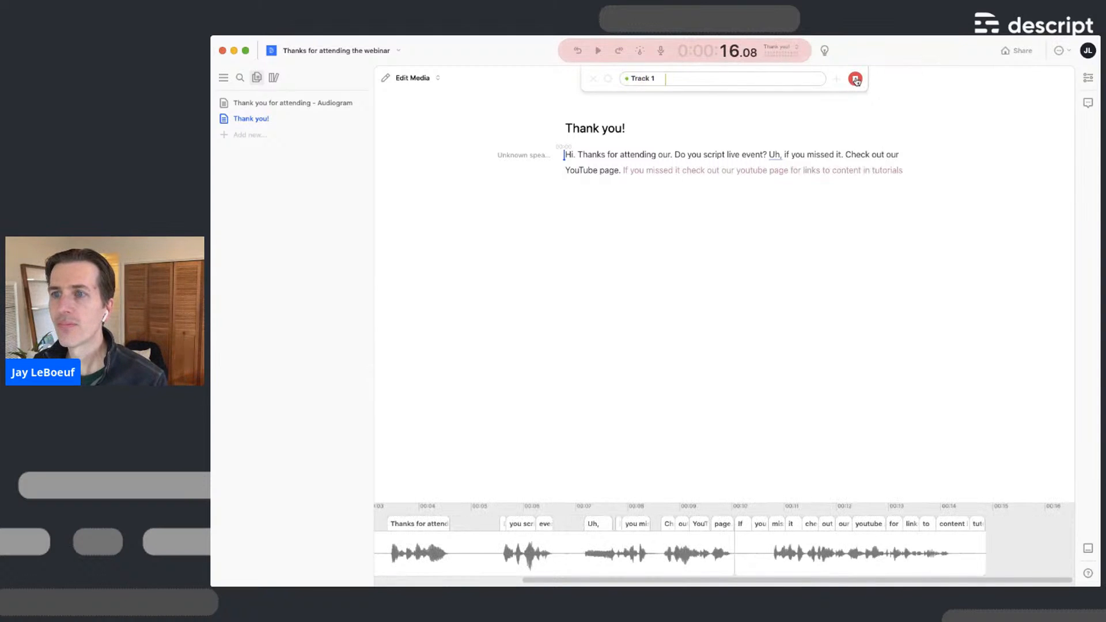
click(854, 79)
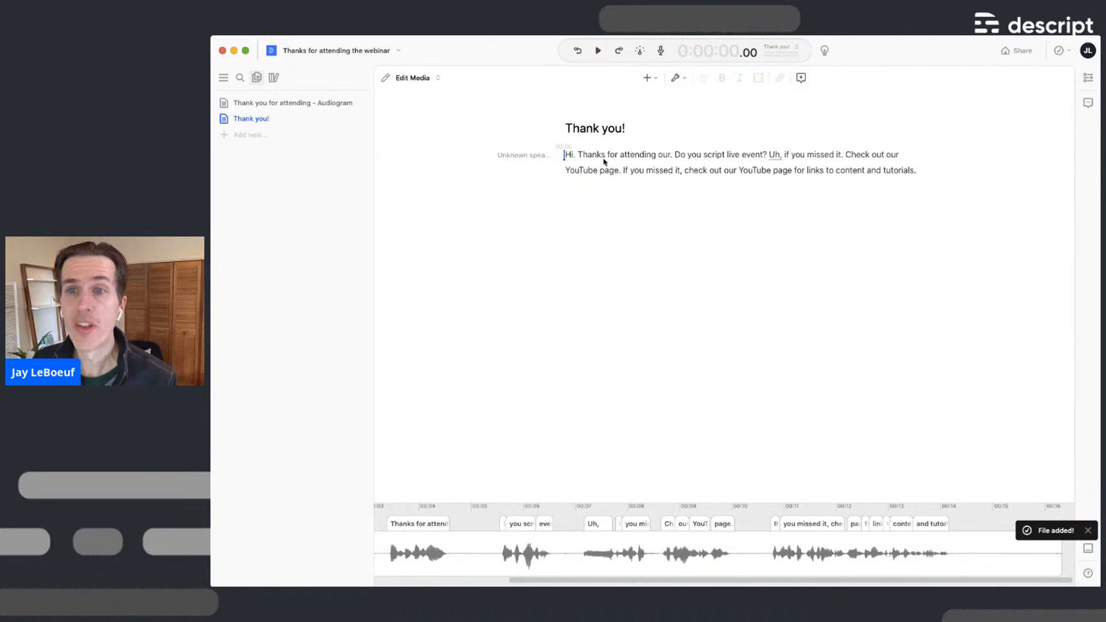
Delete the false start "if you missed it. Check out our YouTube page." from the transcript
click(675, 154)
double_click(774, 154)
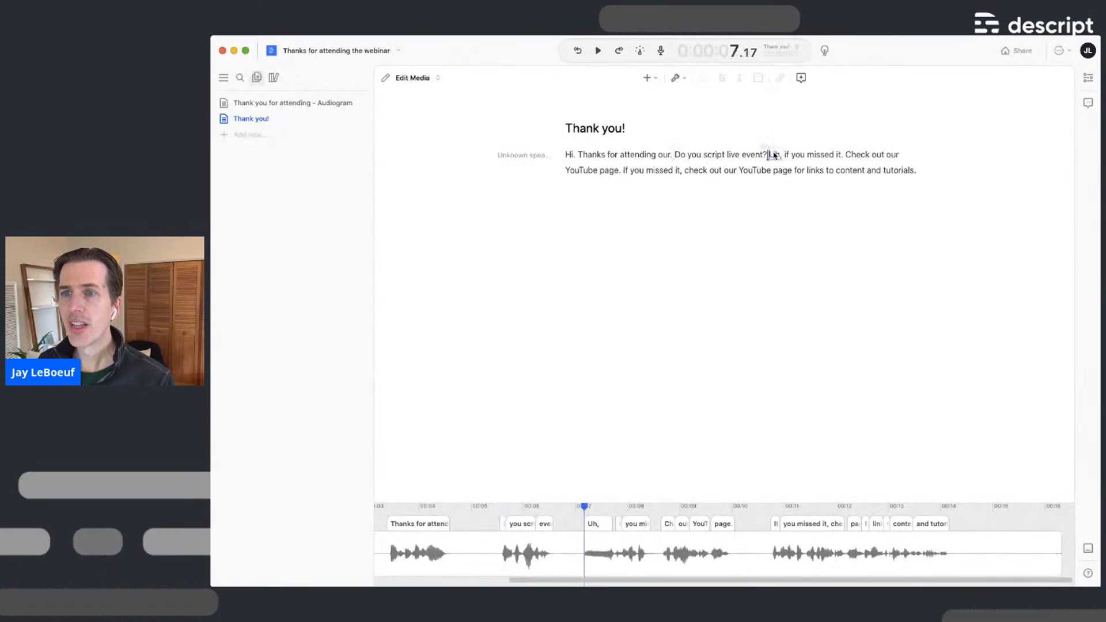
click(854, 156)
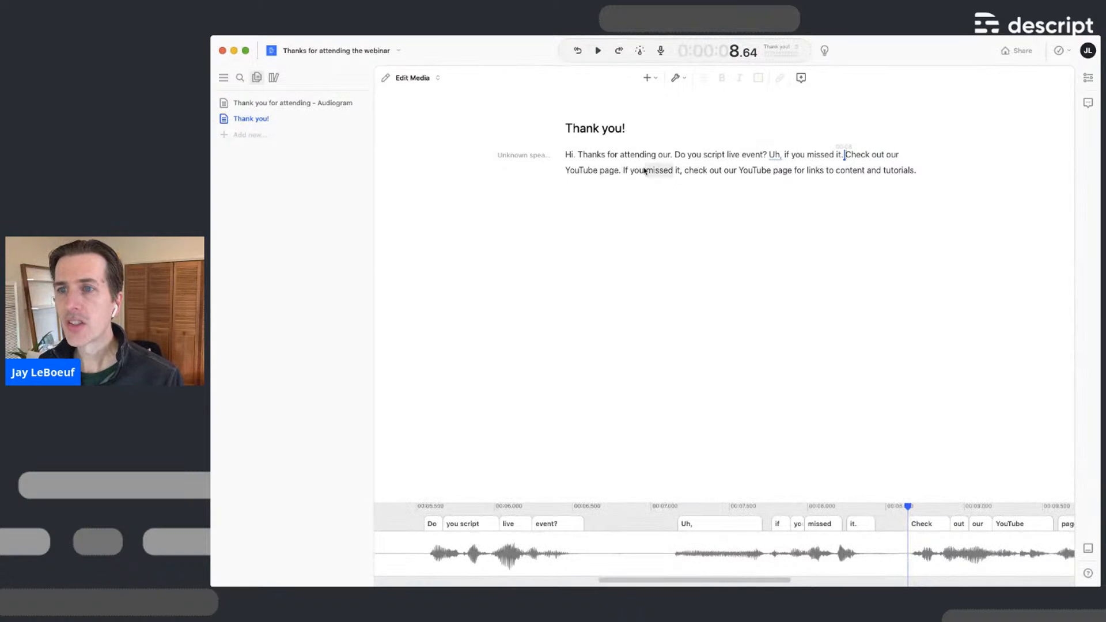
drag(787, 157, 626, 174)
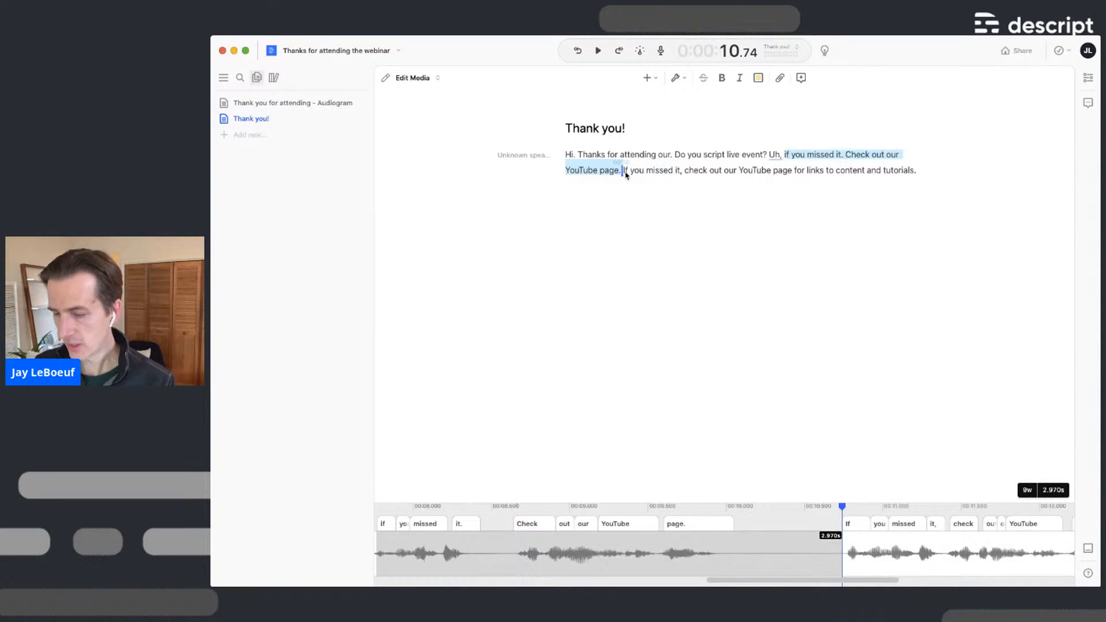
key(BackSpace)
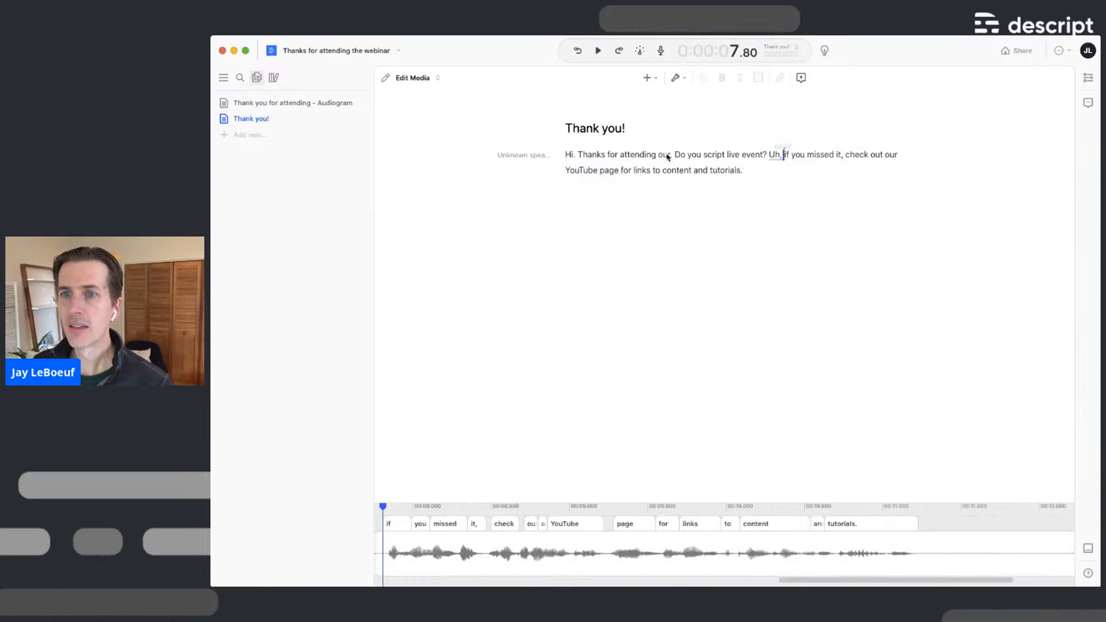
Play the passage around the filler word "Uh" and delete all detected filler words from the composition
click(730, 157)
key(space)
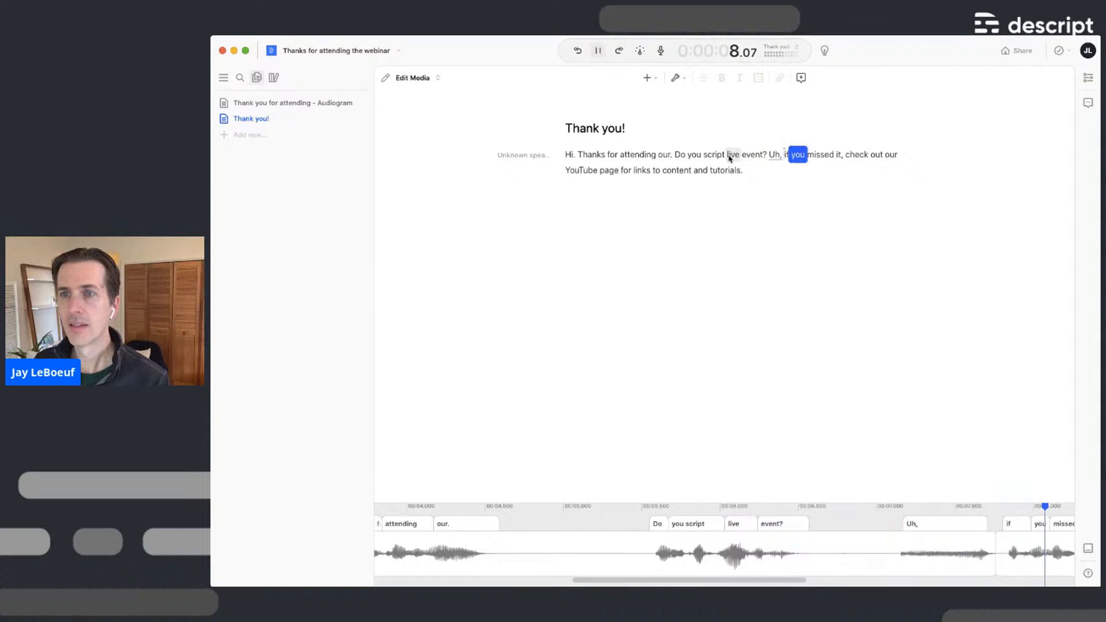
key(space)
click(775, 156)
right_click(775, 157)
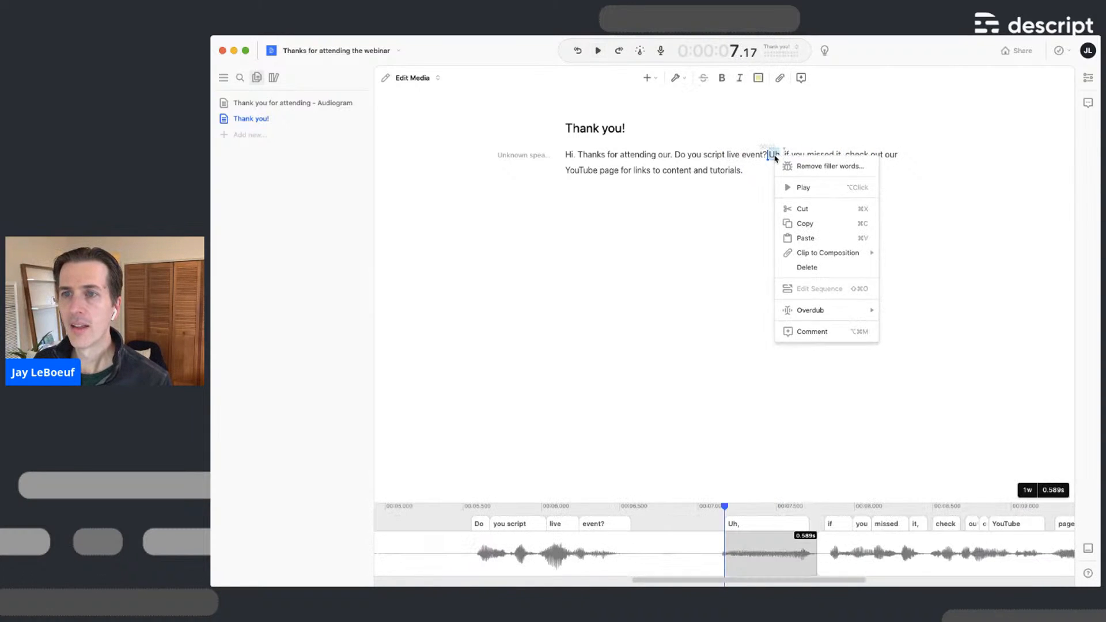
click(813, 94)
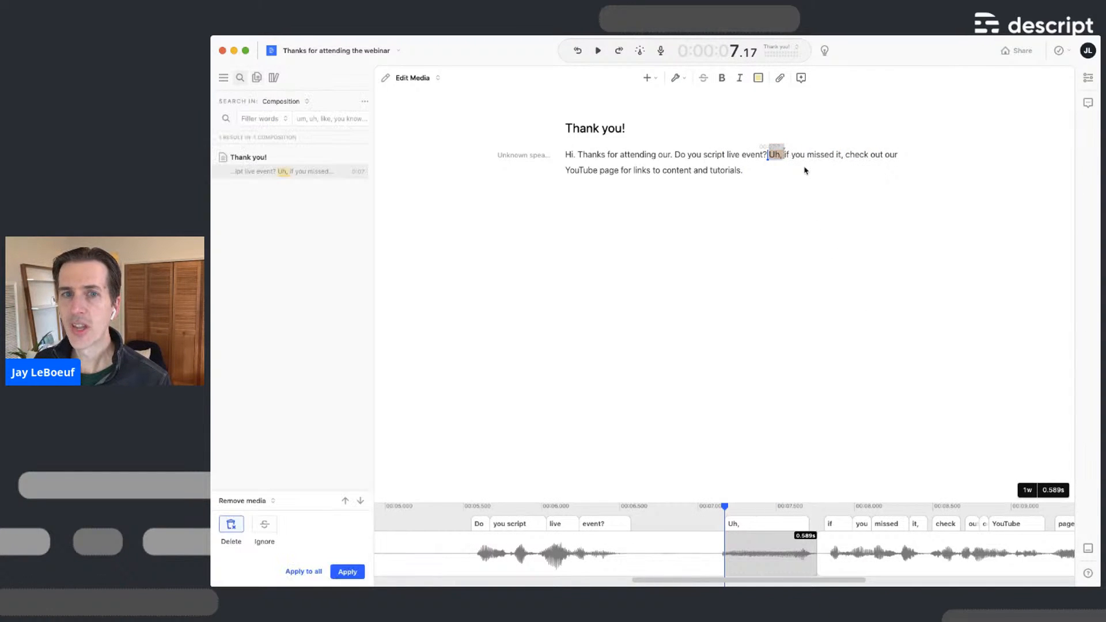
click(303, 572)
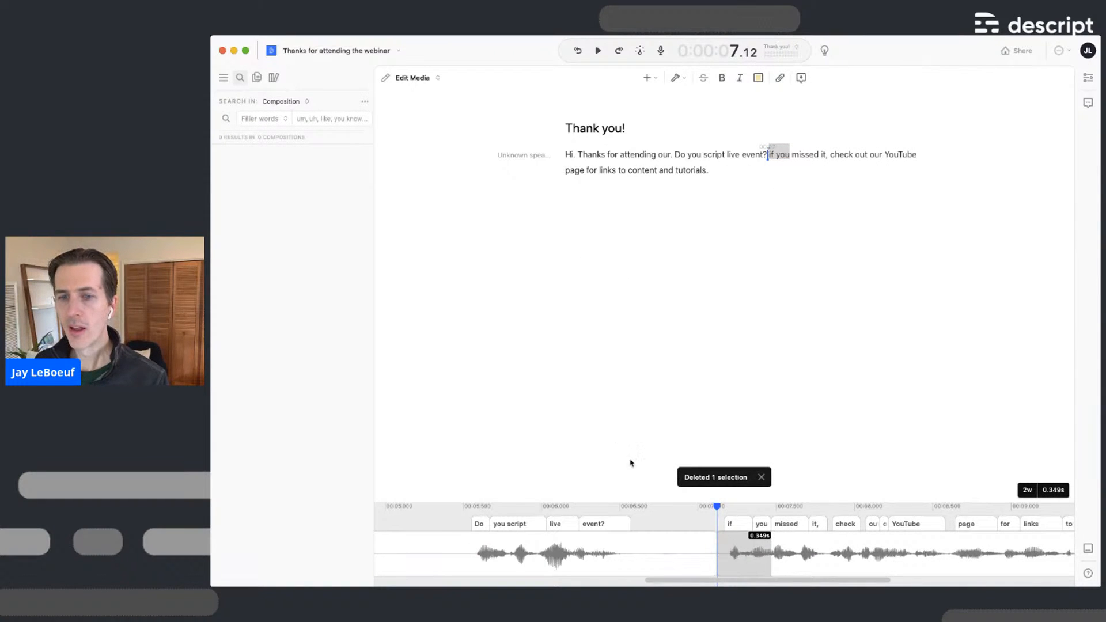
Shorten the silences before "Do you script live event?" and before "if you missed it" in the timeline
scroll(721, 553, left, 10)
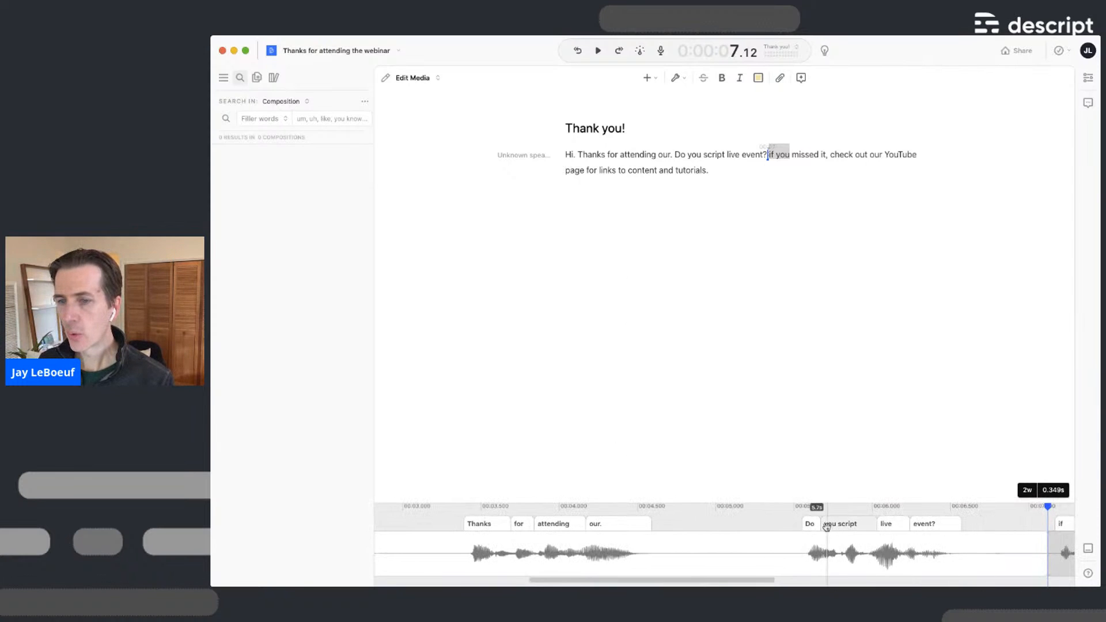
drag(807, 524, 725, 523)
drag(996, 522, 902, 524)
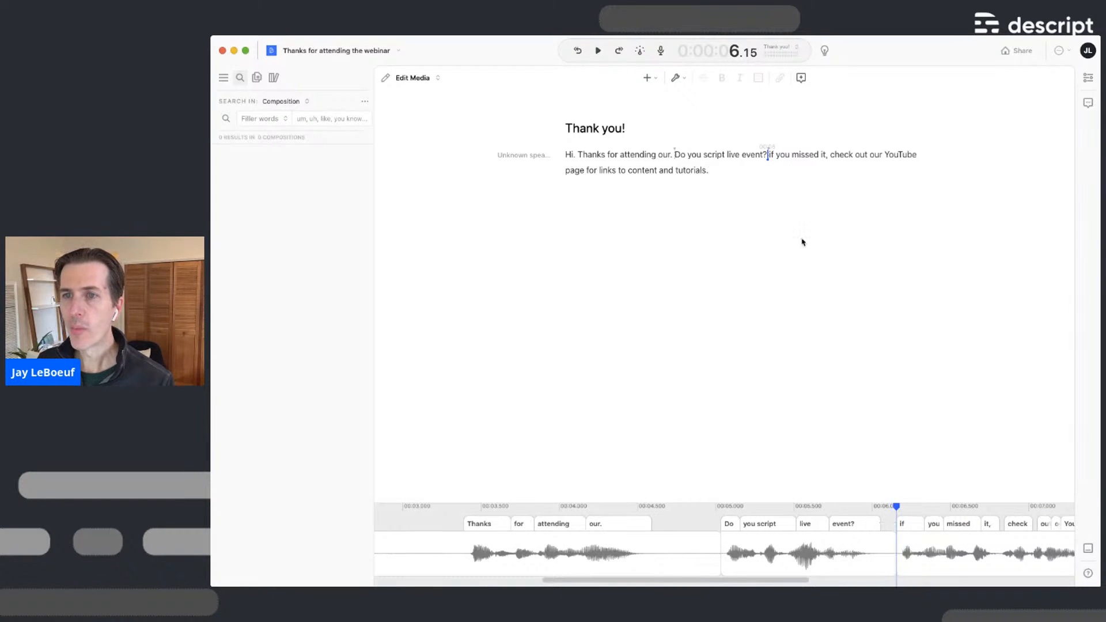
Run the Shorten Word Gaps command on the composition for all gaps longer than 0.50 s
scroll(688, 552, left, 10)
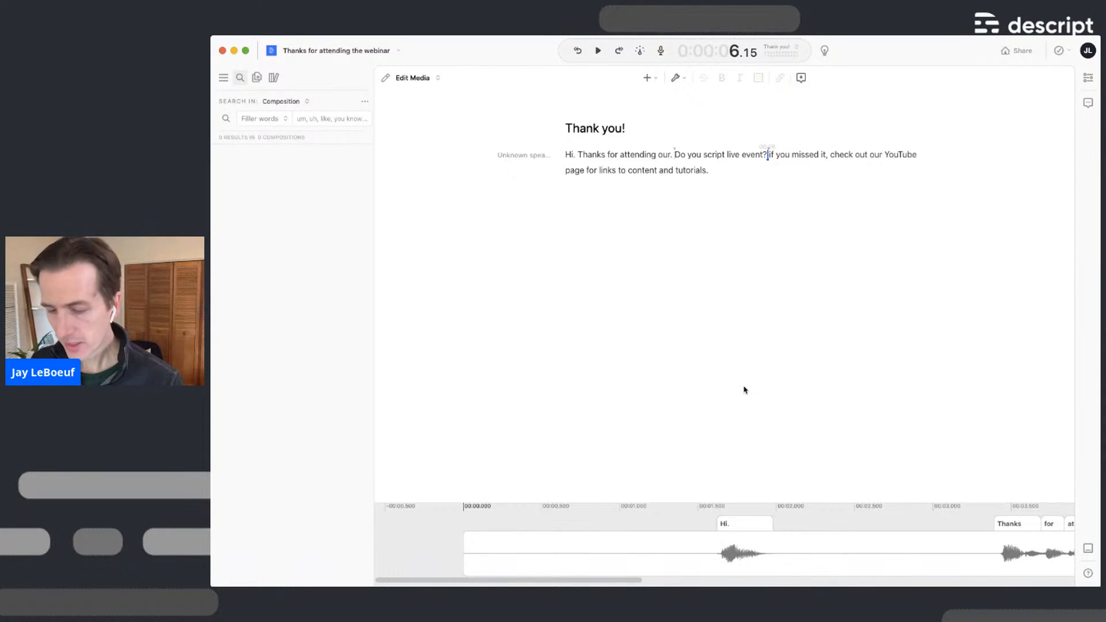
key(super+k)
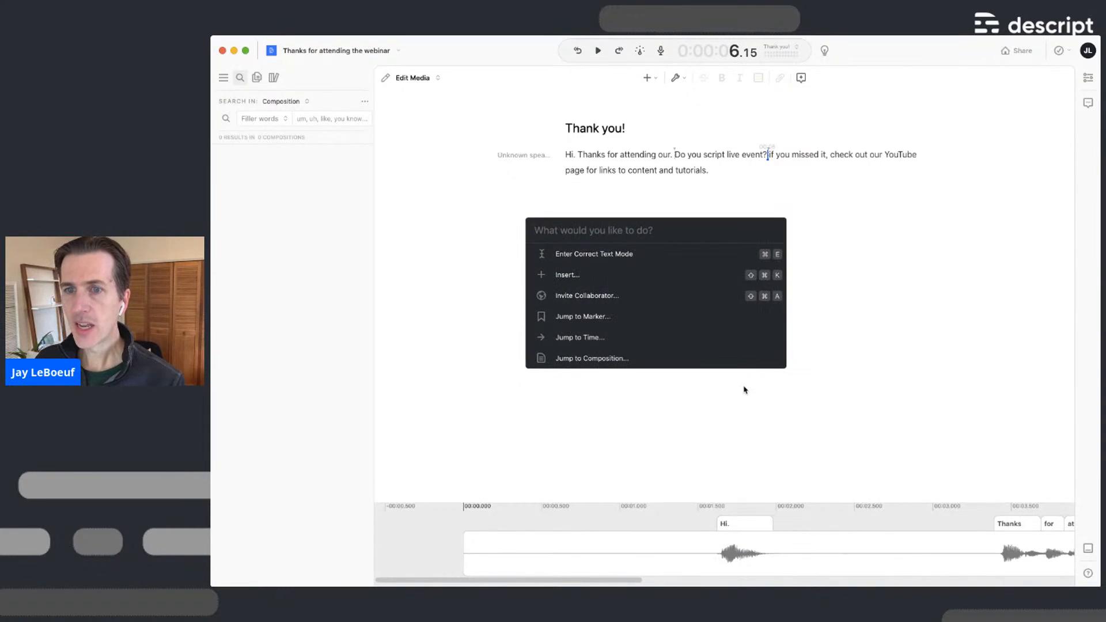
text(word)
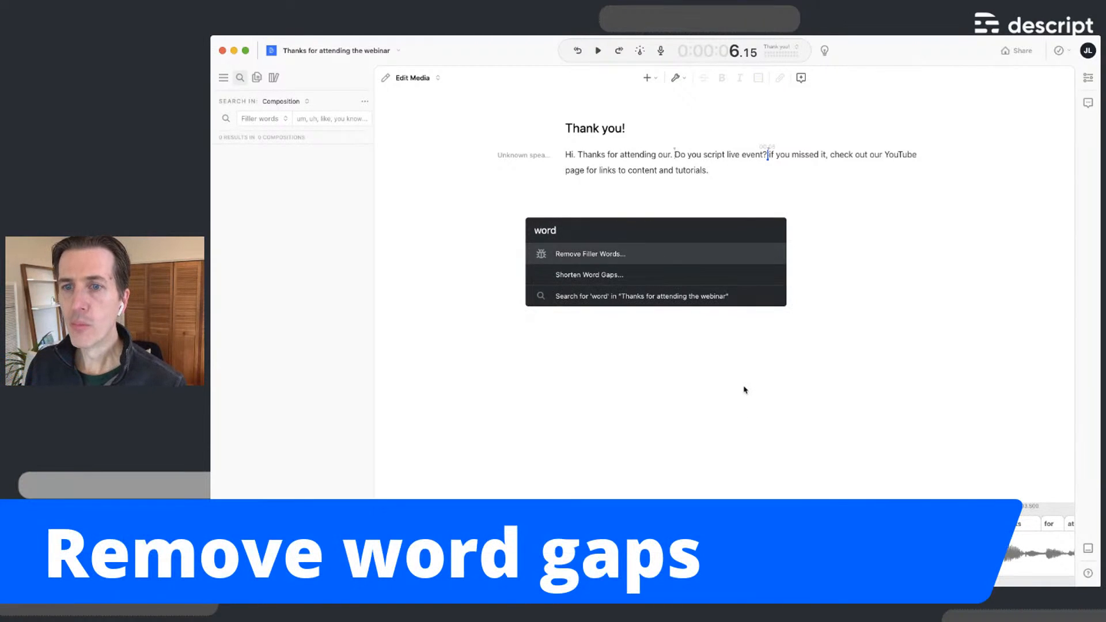
key(Down)
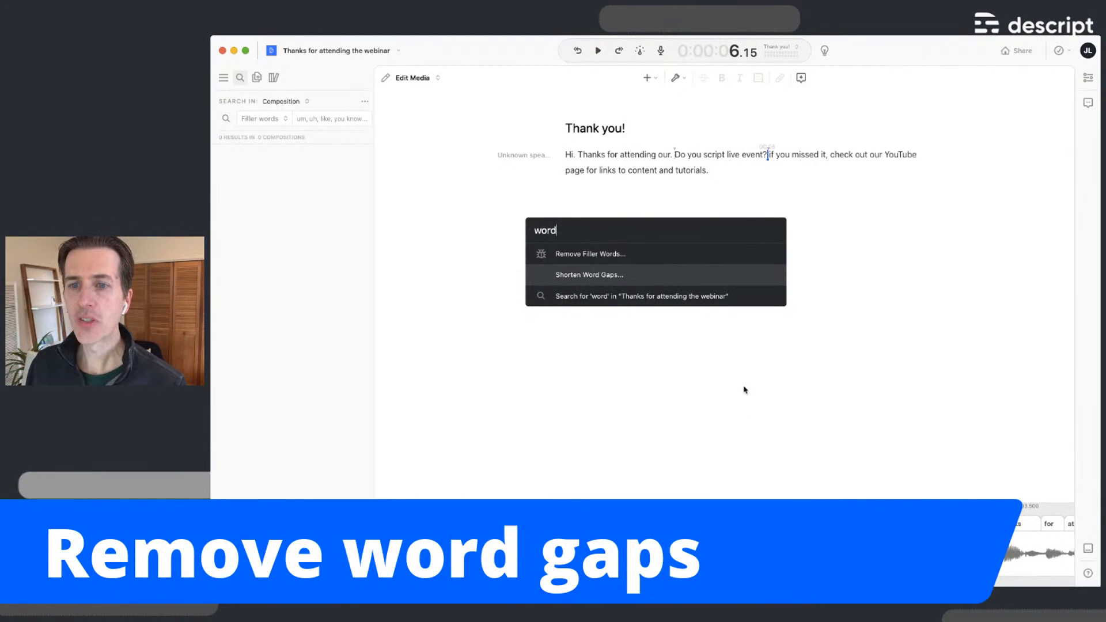
click(687, 275)
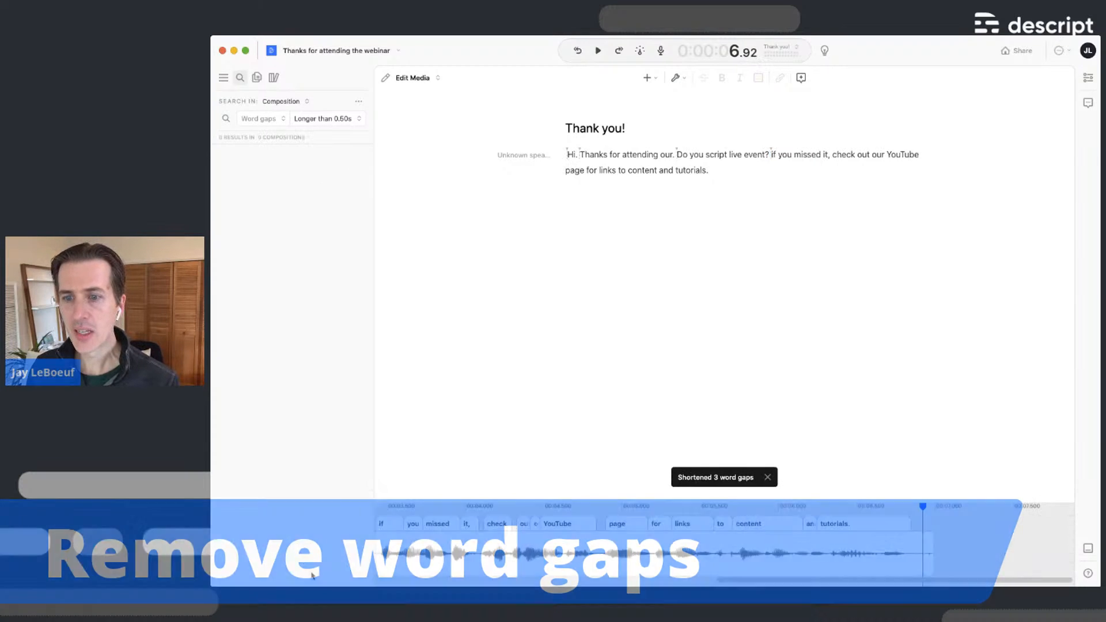
Play the message from the start, tighten the pause between "our." and "Do" in the timeline, and replay that passage
scroll(608, 542, left, 15)
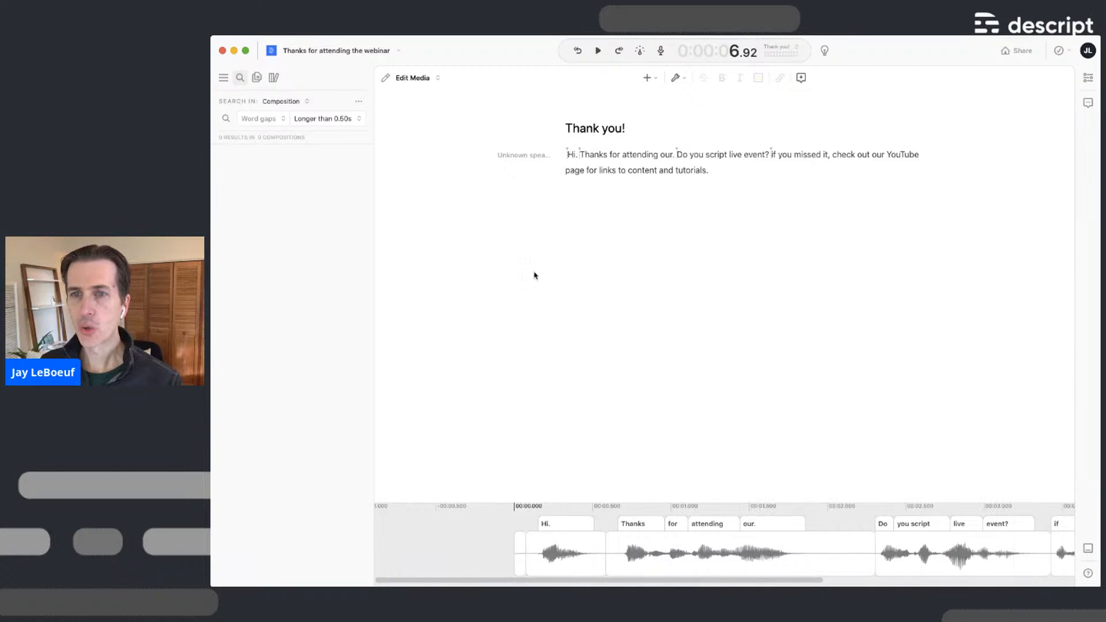
key(space)
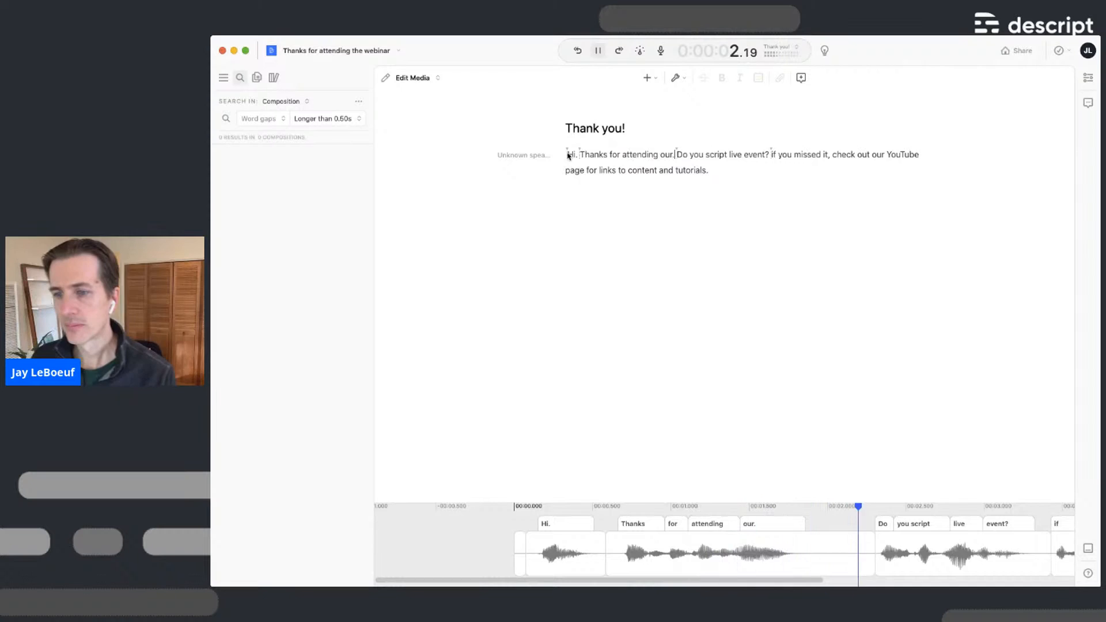
key(space)
scroll(602, 524, left, 8)
drag(726, 518, 589, 525)
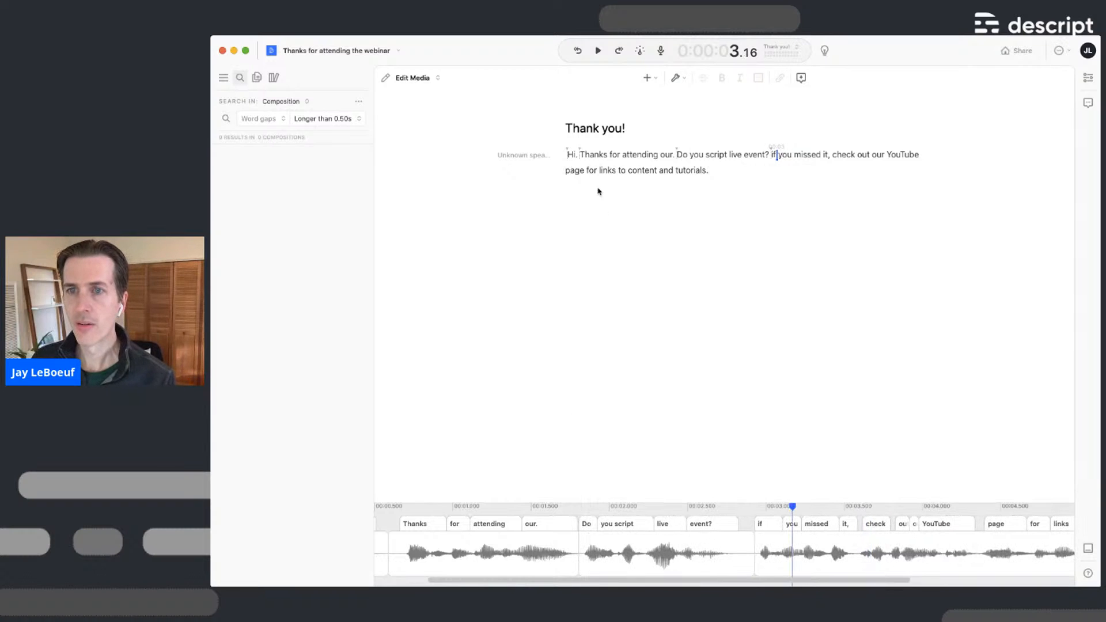
click(623, 155)
key(space)
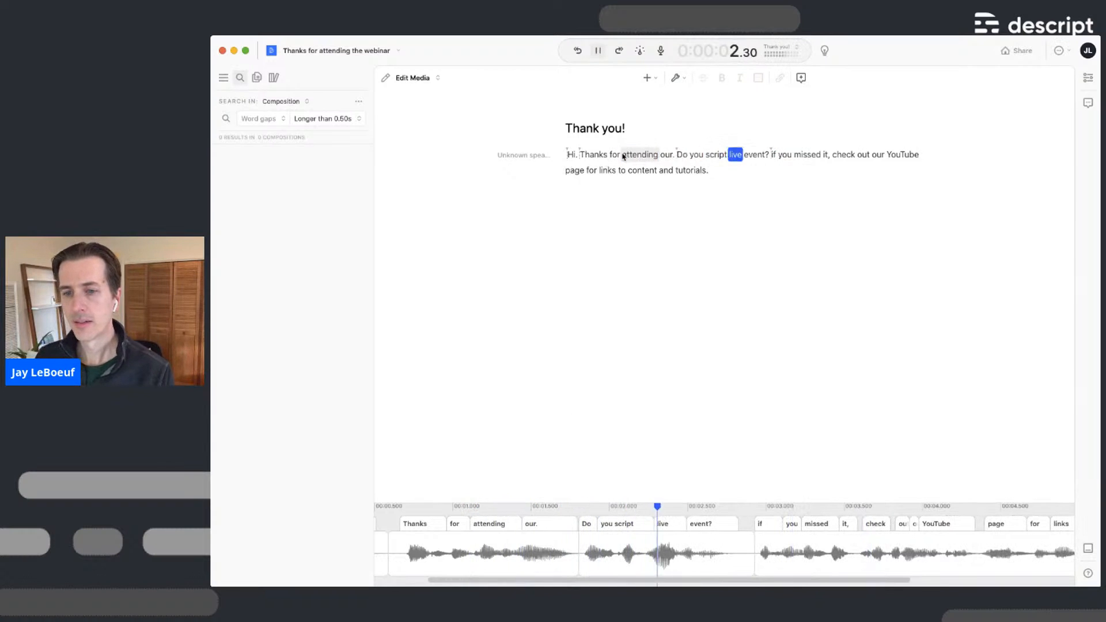
key(space)
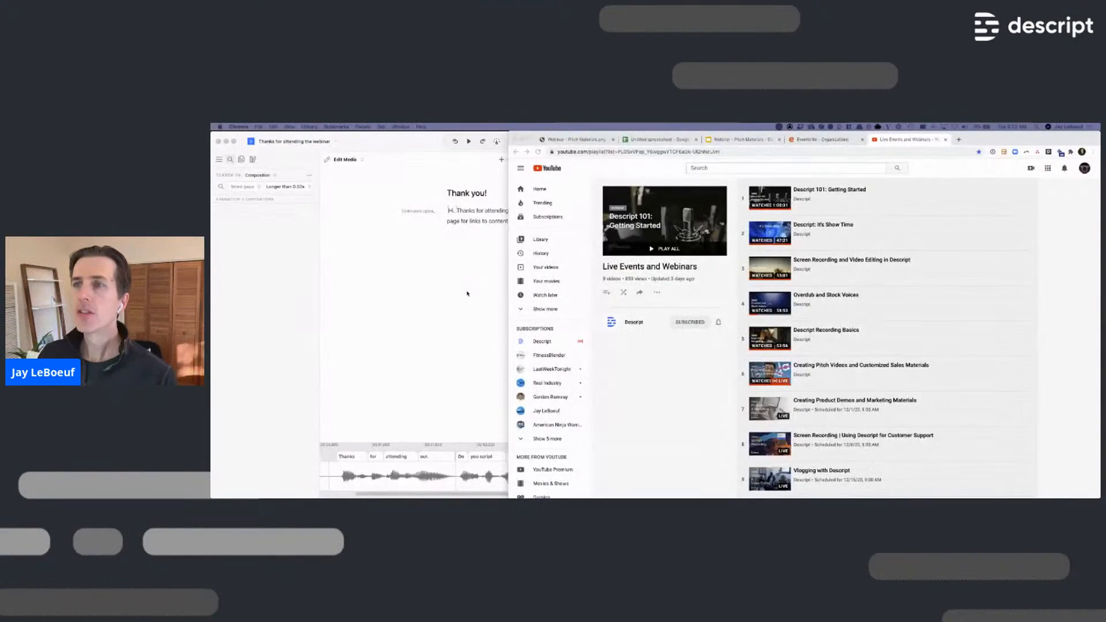
Switch to Chrome, reposition its window, show the "Thanks for attending!" slide image, and open the Descript screen recorder
drag(1020, 142, 875, 140)
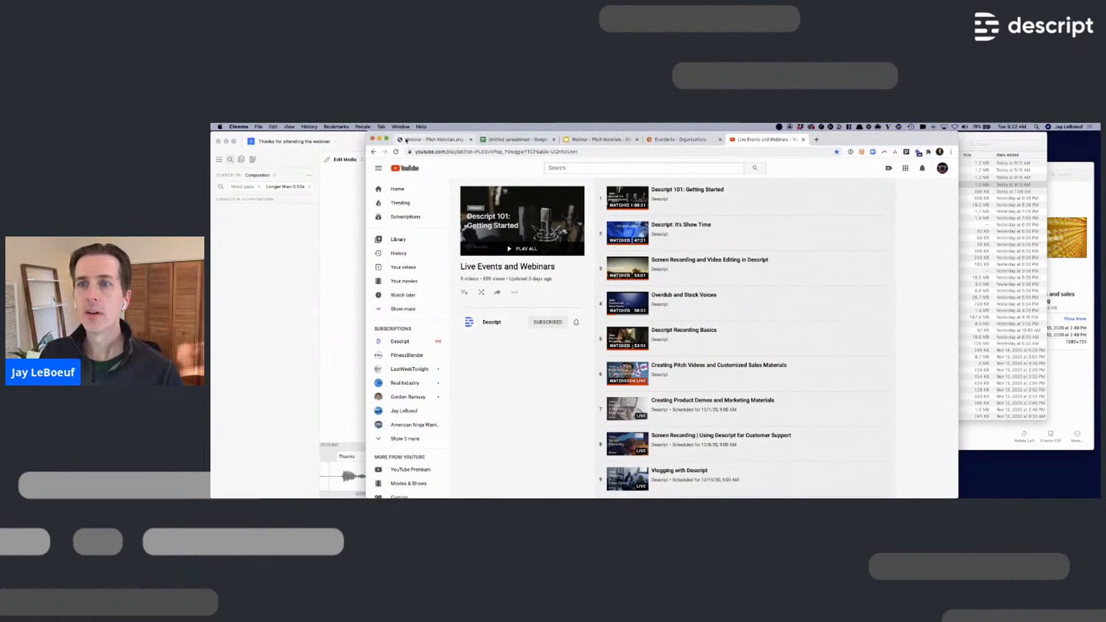
click(406, 140)
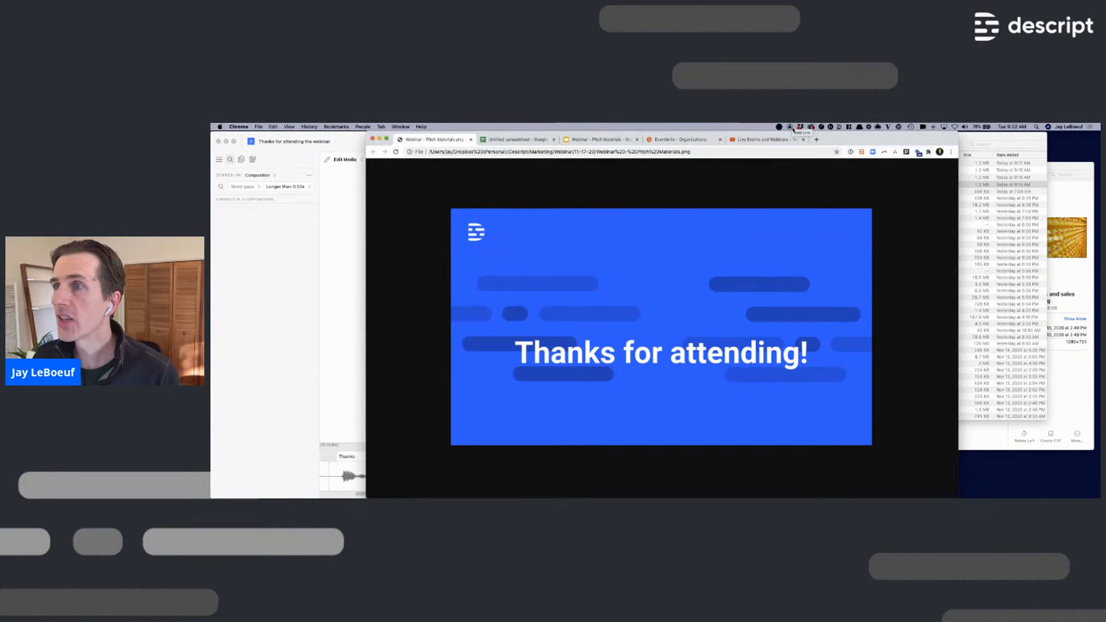
click(840, 127)
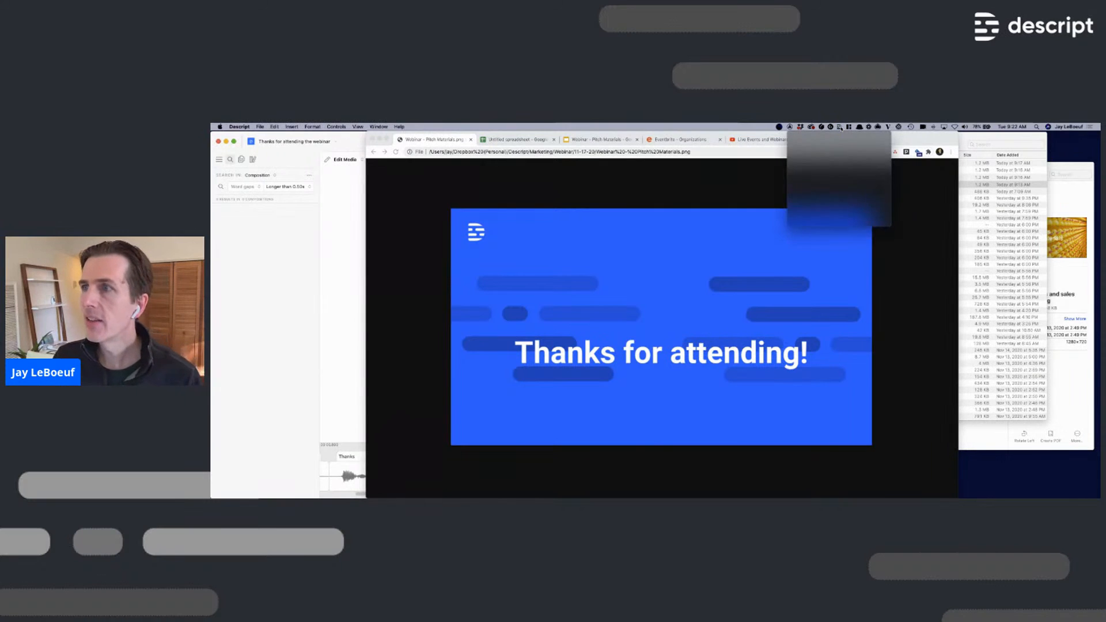
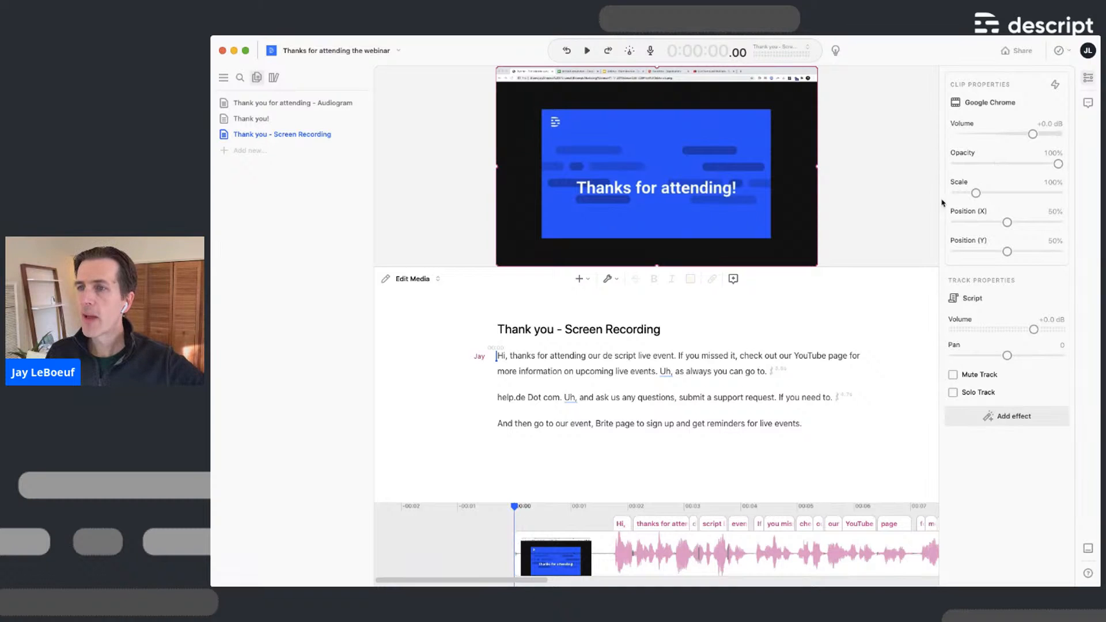
Scale the screen recording clip to 136% and reposition it in the frame at X 51% and Y 46%
drag(975, 194, 984, 194)
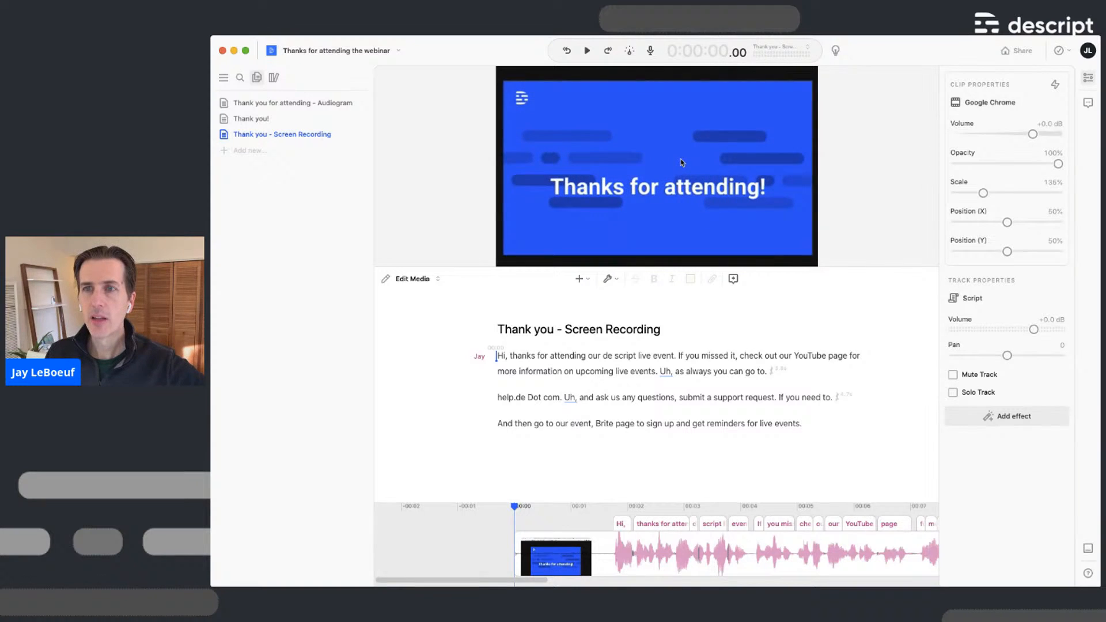
drag(681, 161, 681, 162)
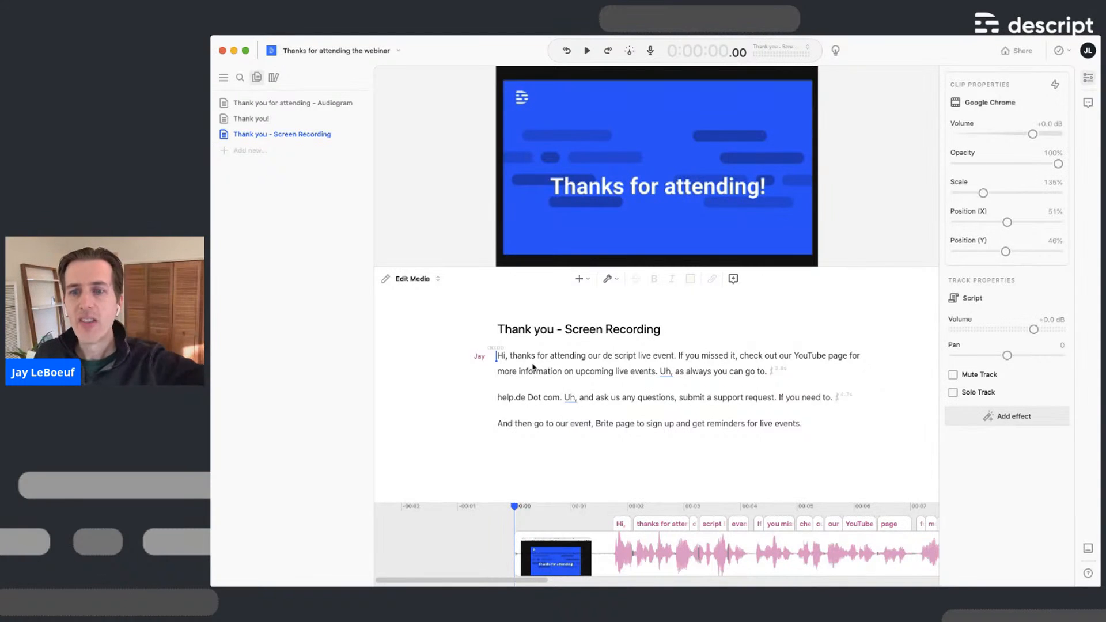
Play the screen recording from the start and again from "event." to review the switch to the YouTube page
click(504, 358)
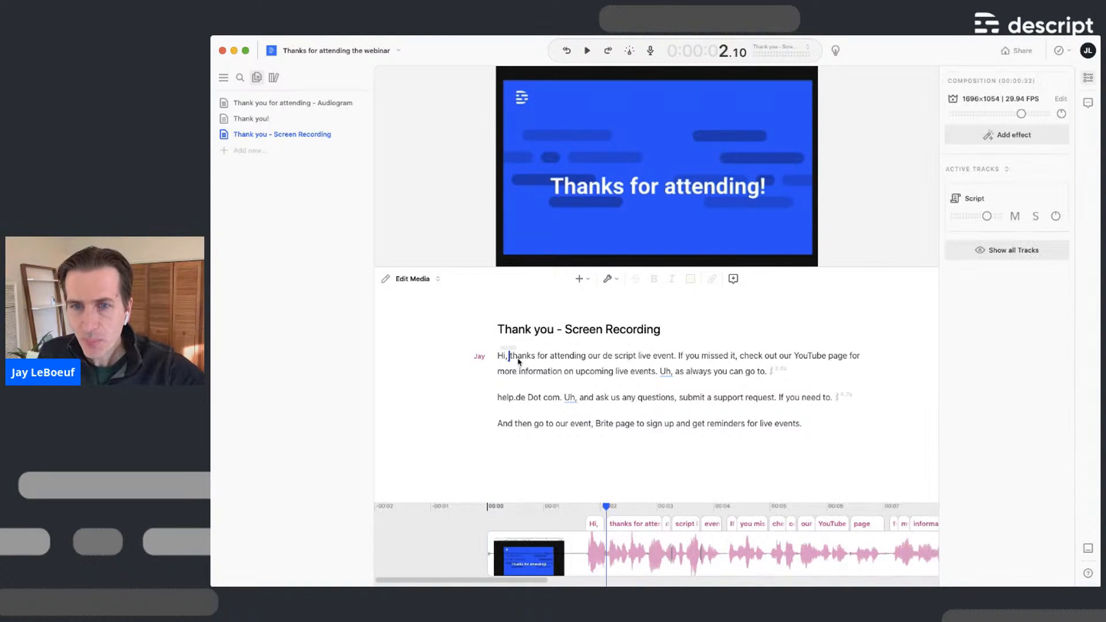
click(501, 358)
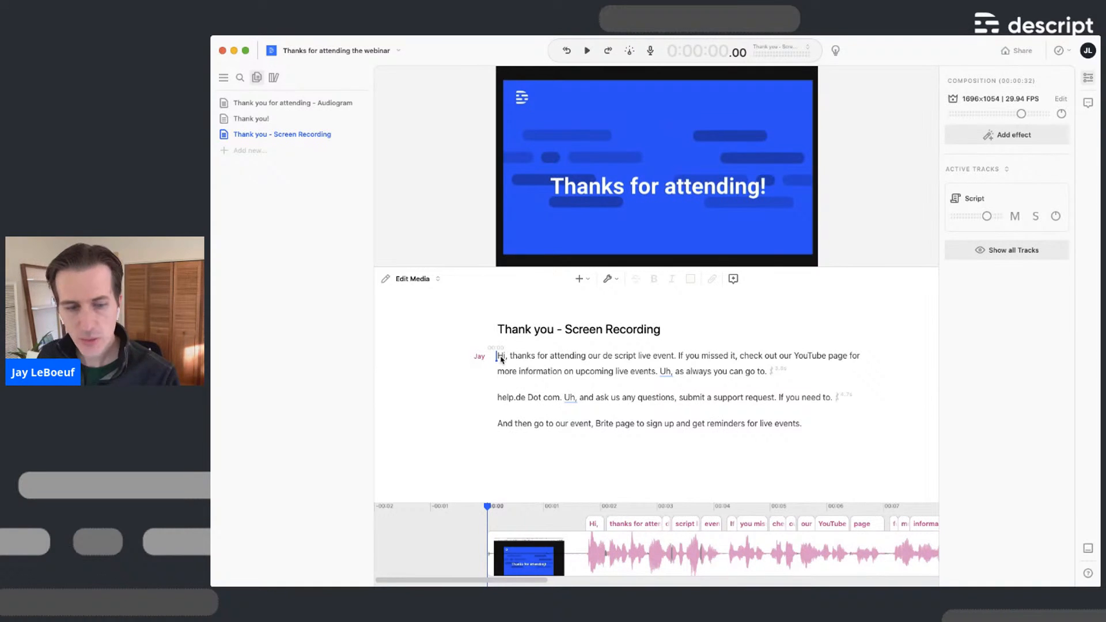
key(space)
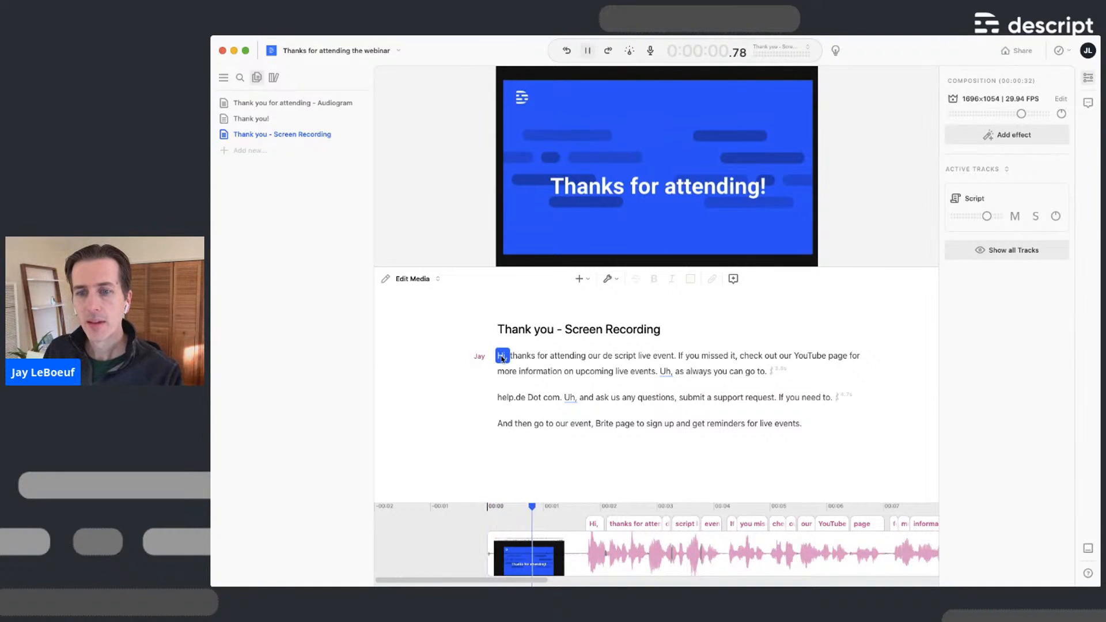
key(space)
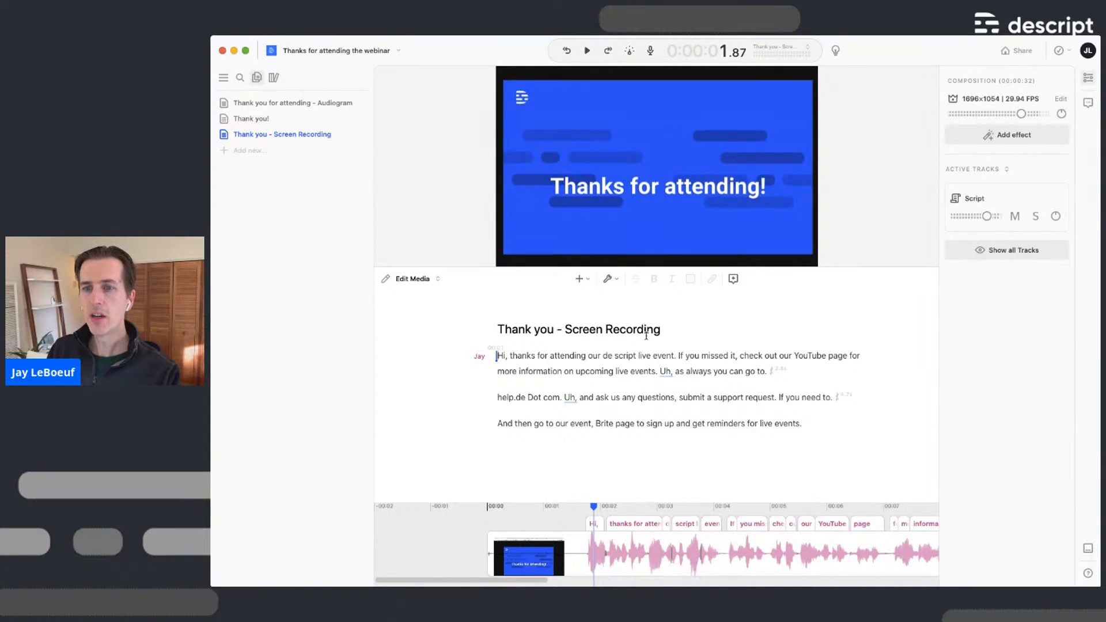
click(657, 357)
key(space)
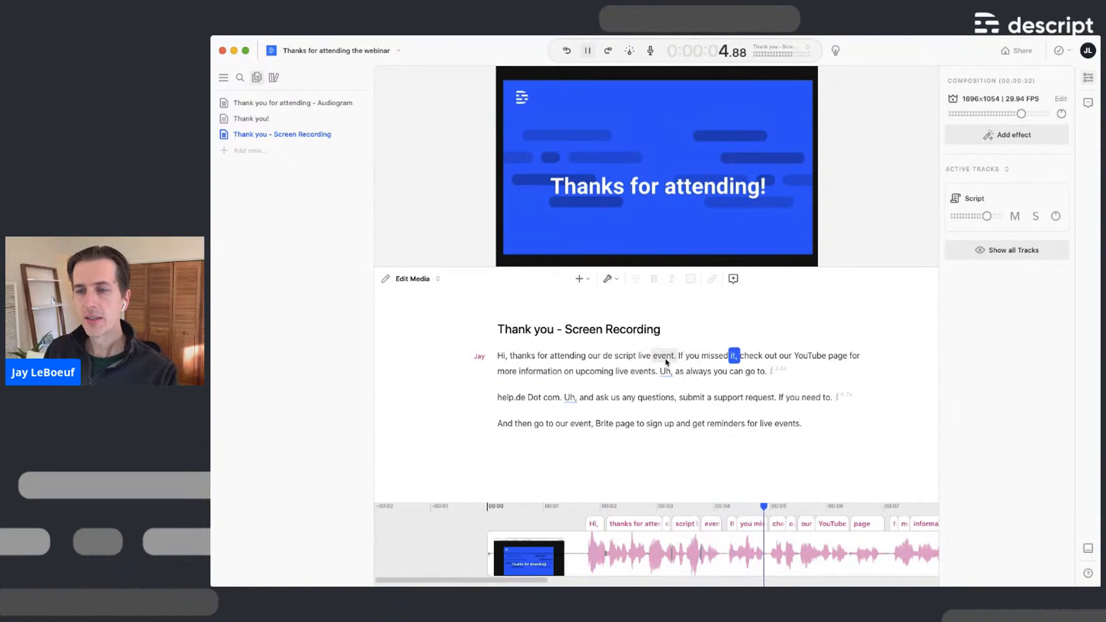
key(space)
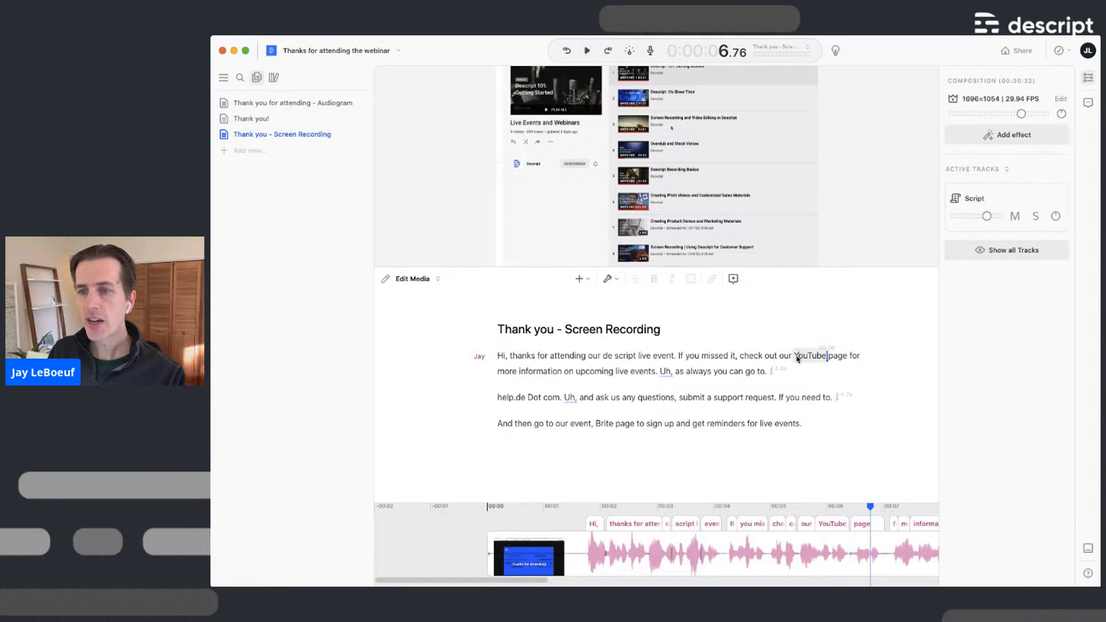
Insert a Zoom and Pan cue before "YouTube" in the script and play the transition from "event."
click(794, 356)
key(super+k)
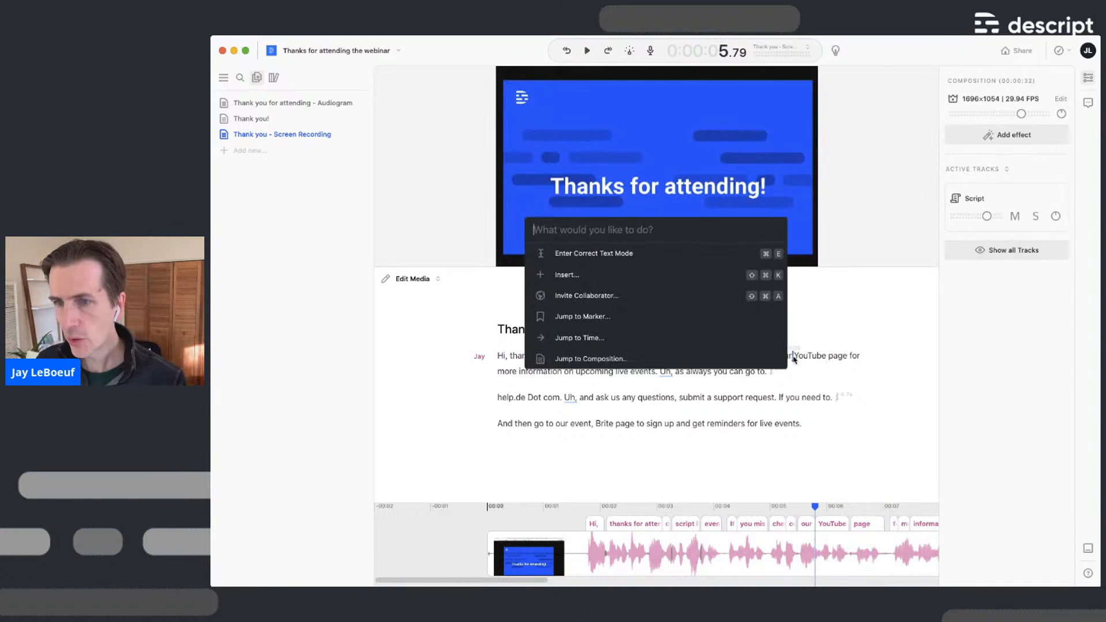
text(zoom)
key(Return)
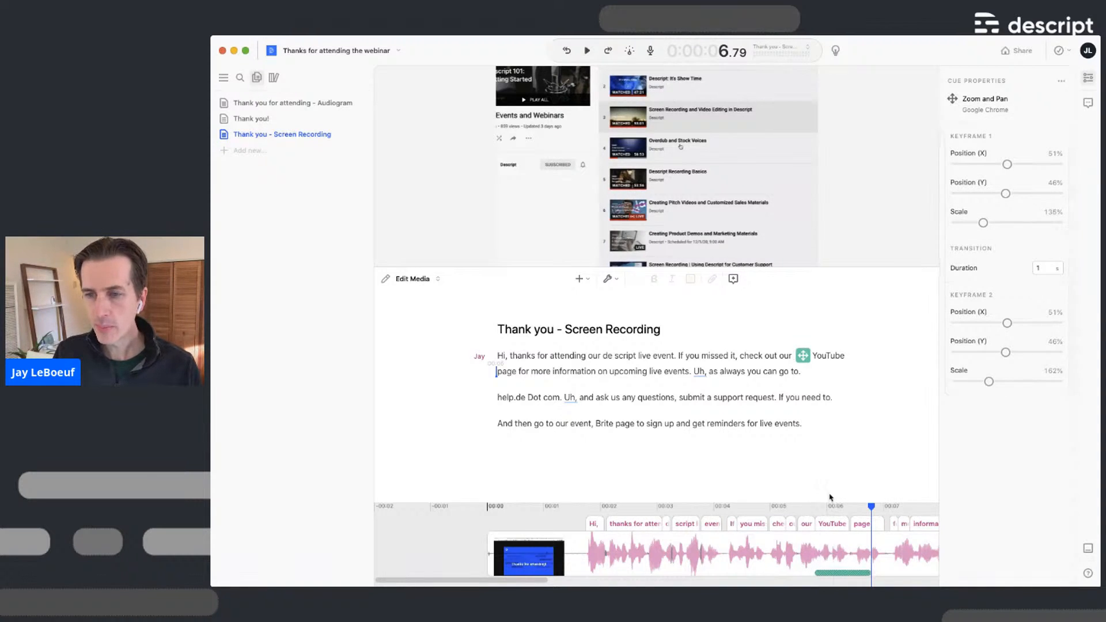
mouse_move(824, 500)
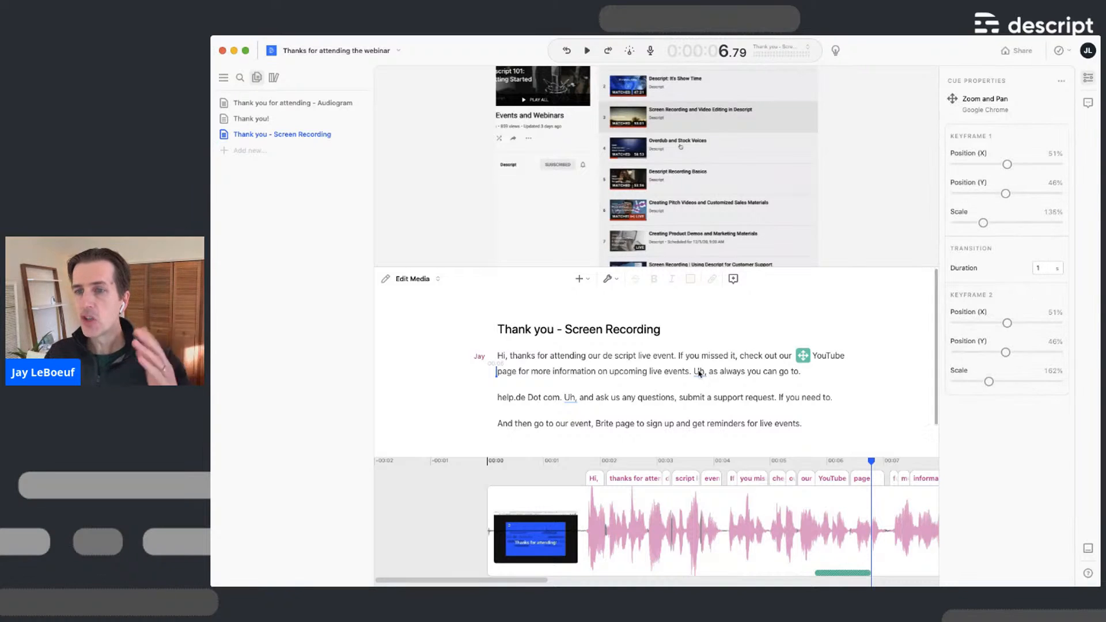
click(657, 356)
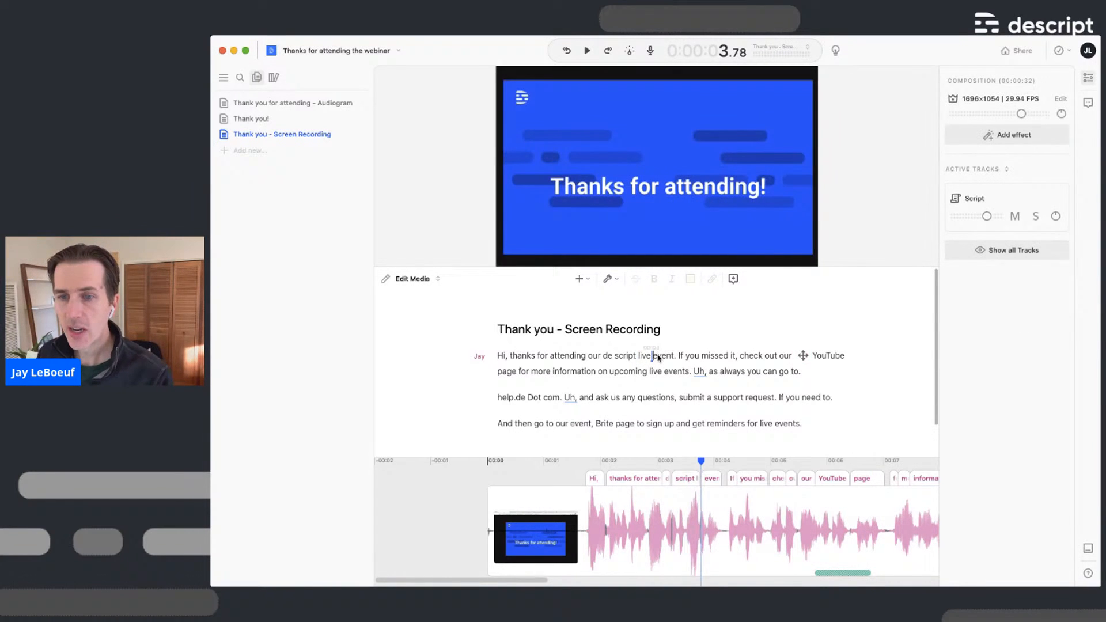
key(space)
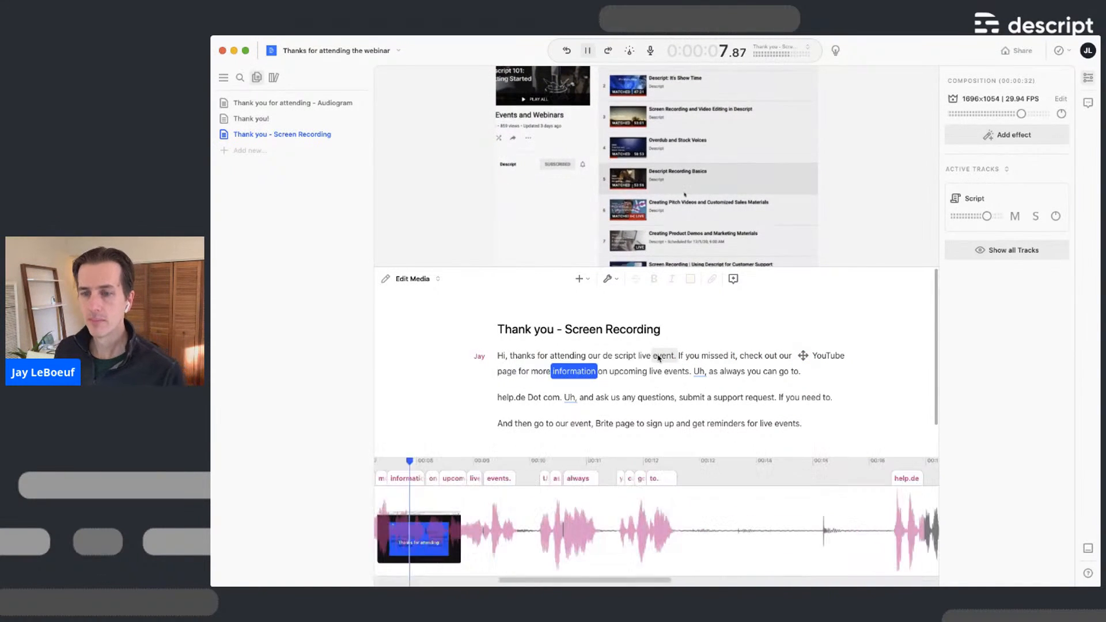
key(space)
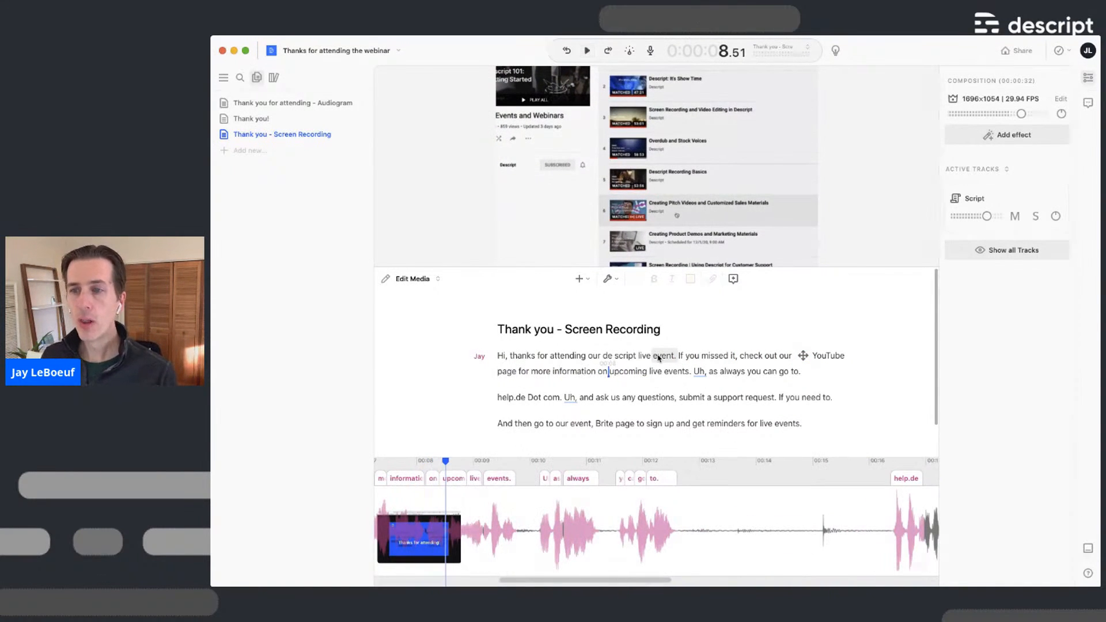
Set the Zoom and Pan cue's second keyframe to scale 104%, position X 54% and Y 52%, and replay the transition
click(803, 356)
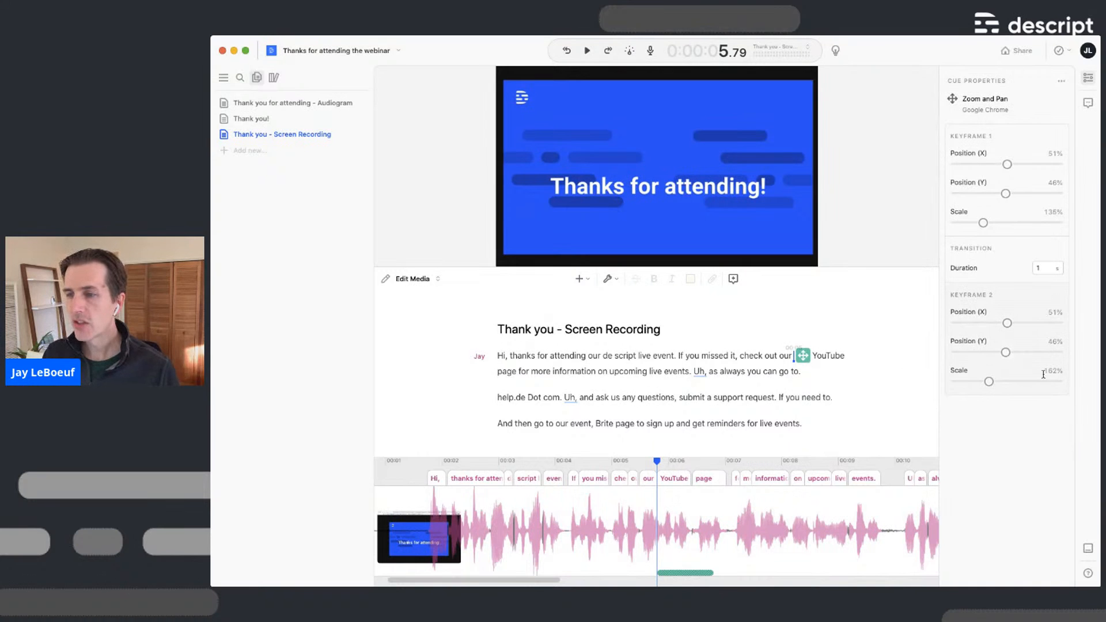
drag(988, 385, 977, 384)
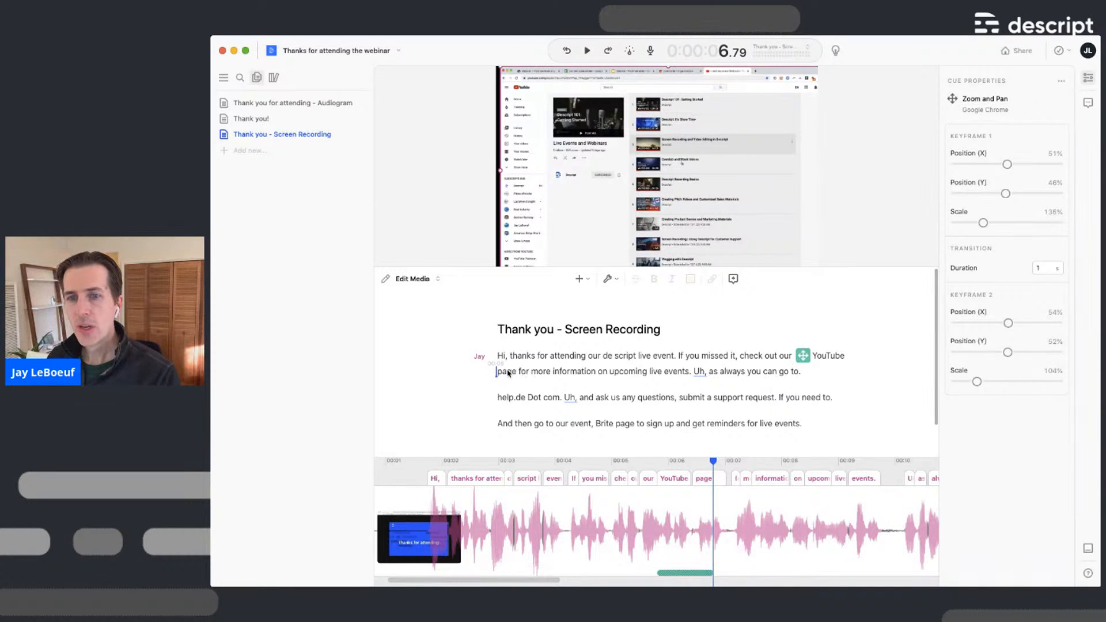
click(714, 357)
key(space)
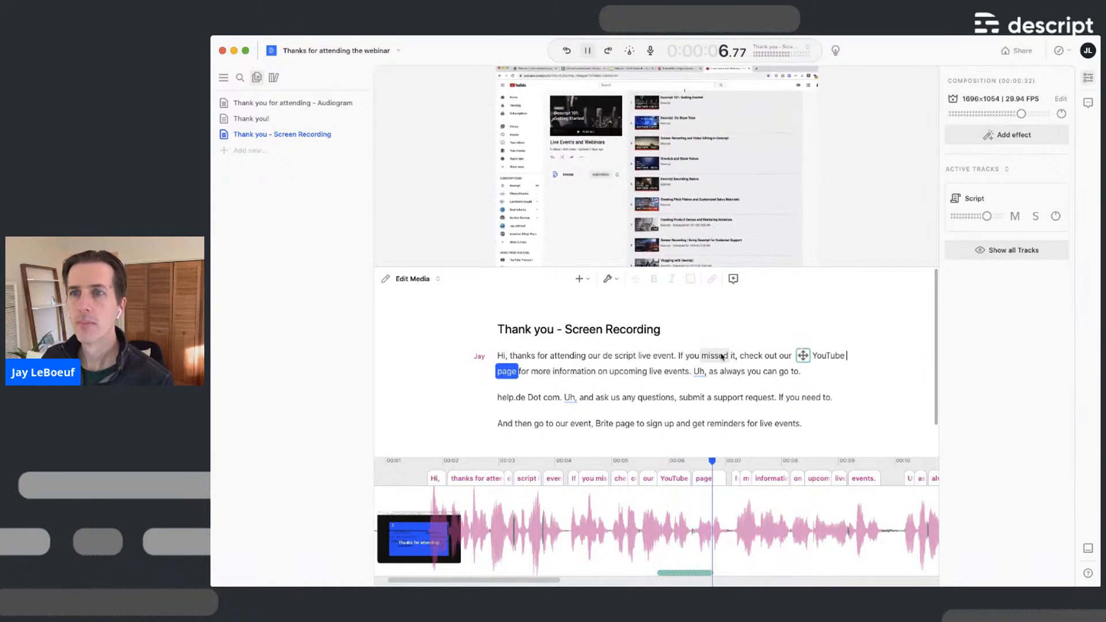
key(space)
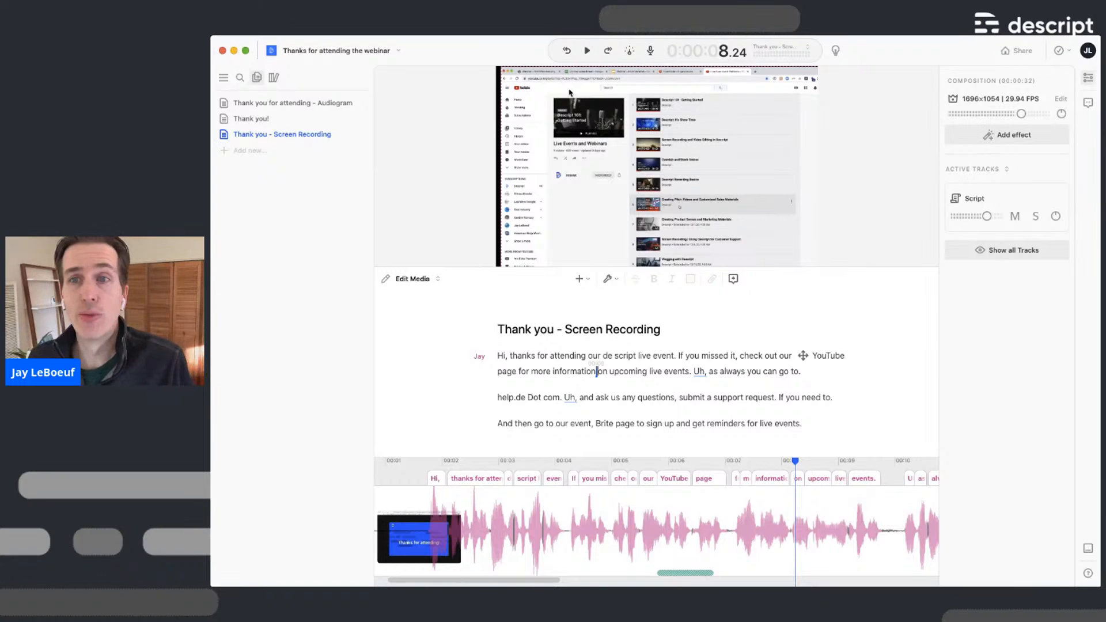
Insert an Arrow shape spanning the words "YouTube page" in the script
double_click(818, 355)
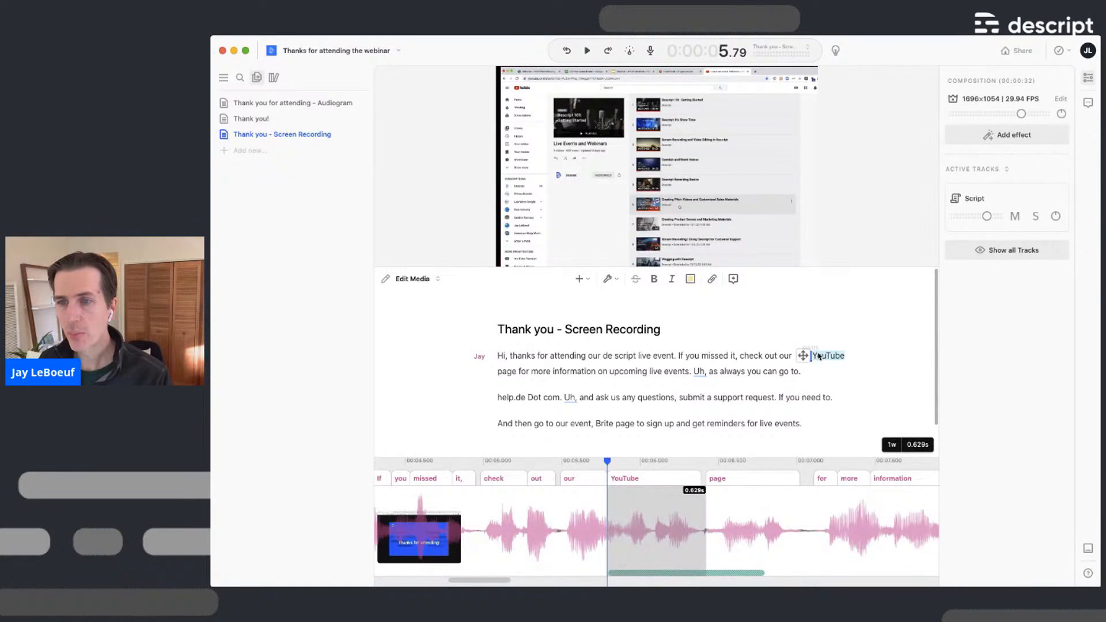
shift+click(518, 373)
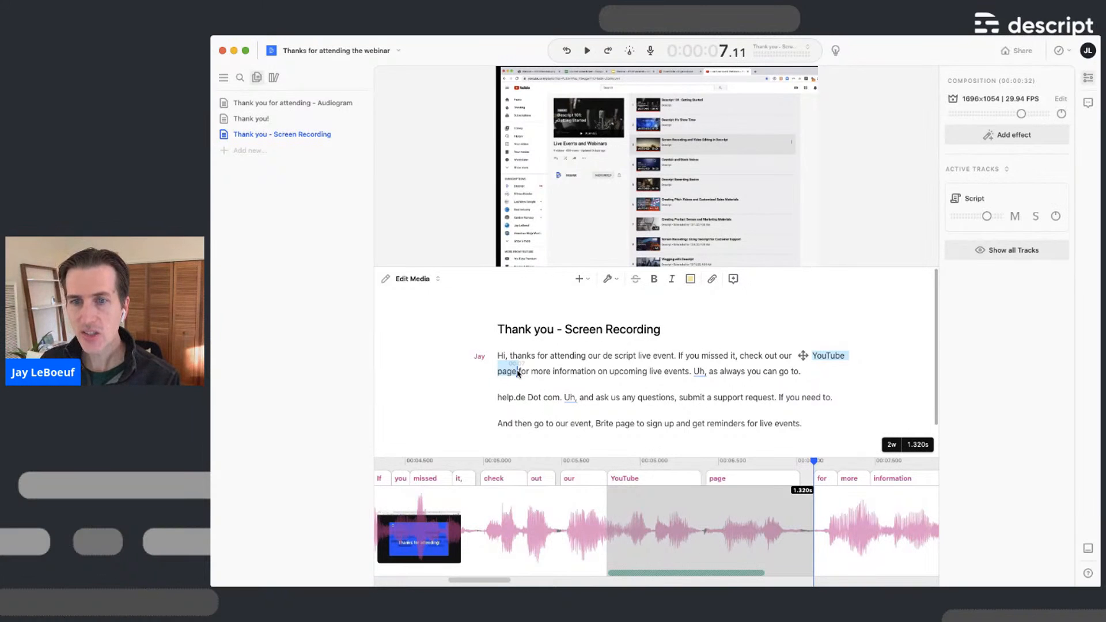
key(super+k)
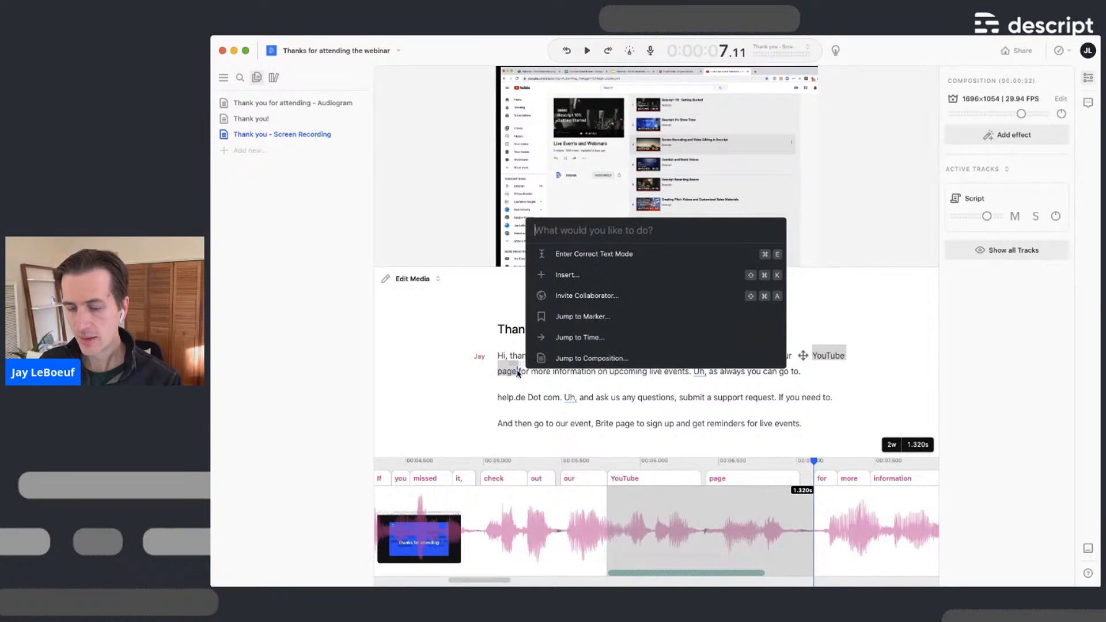
text(insert)
key(super+a)
text(arr)
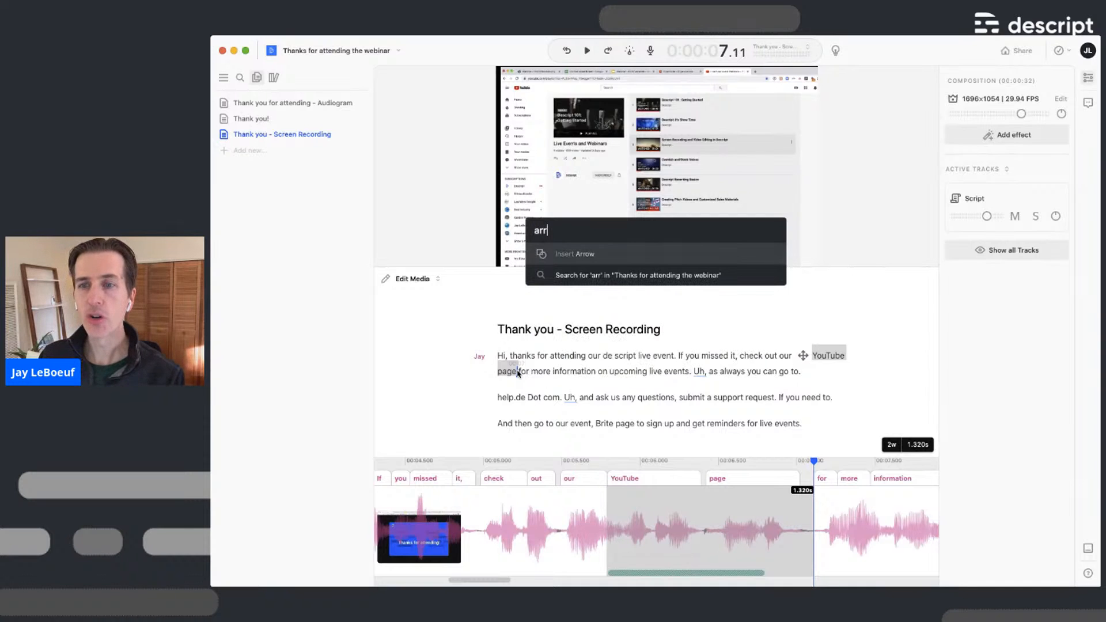
key(Return)
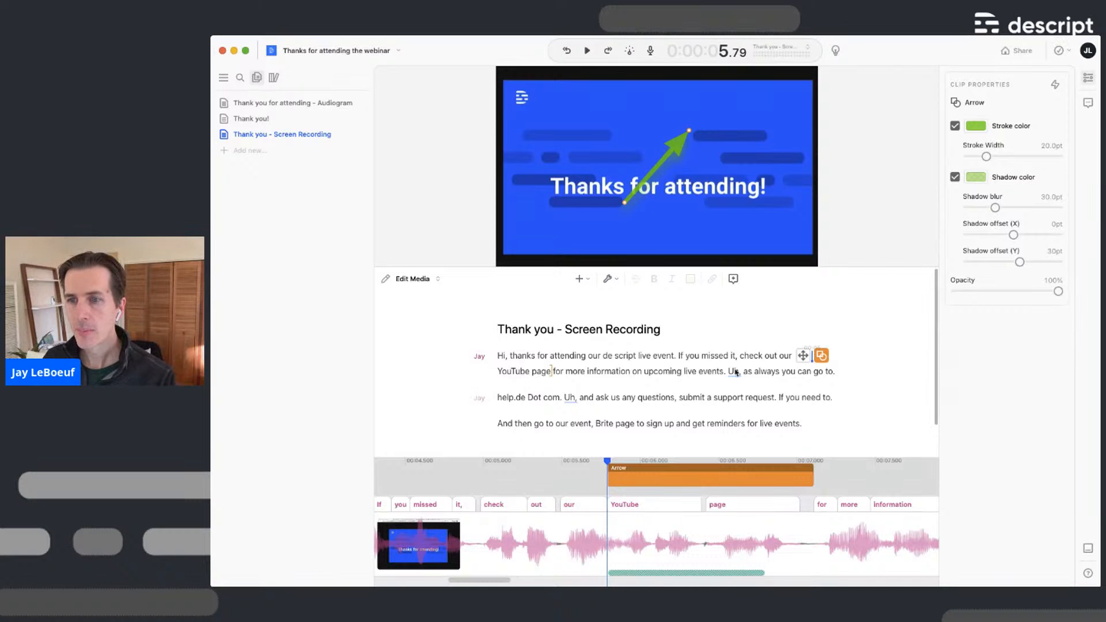
Aim the arrow at the upper-left corner of the YouTube browser window, shorten its tail, and replay the passage
key(space)
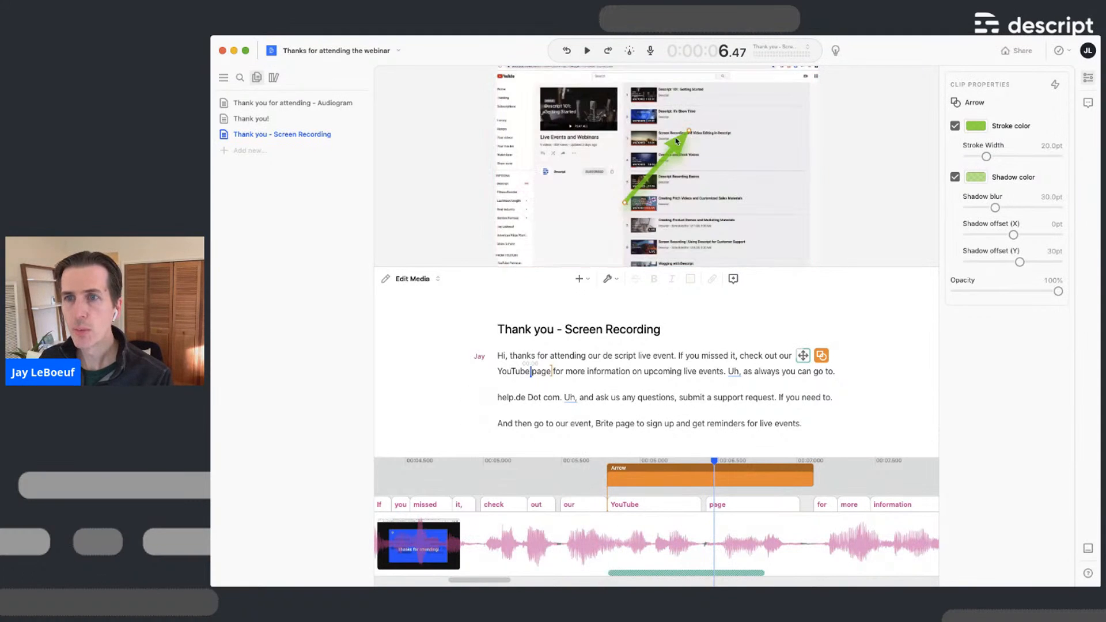
drag(689, 131, 520, 68)
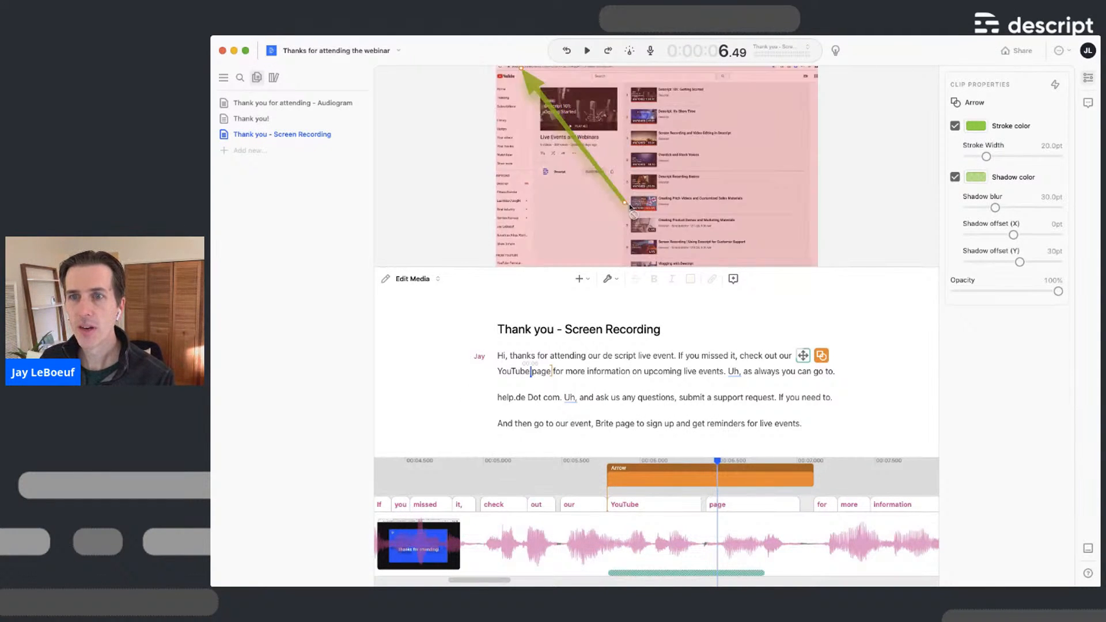
click(627, 205)
click(628, 205)
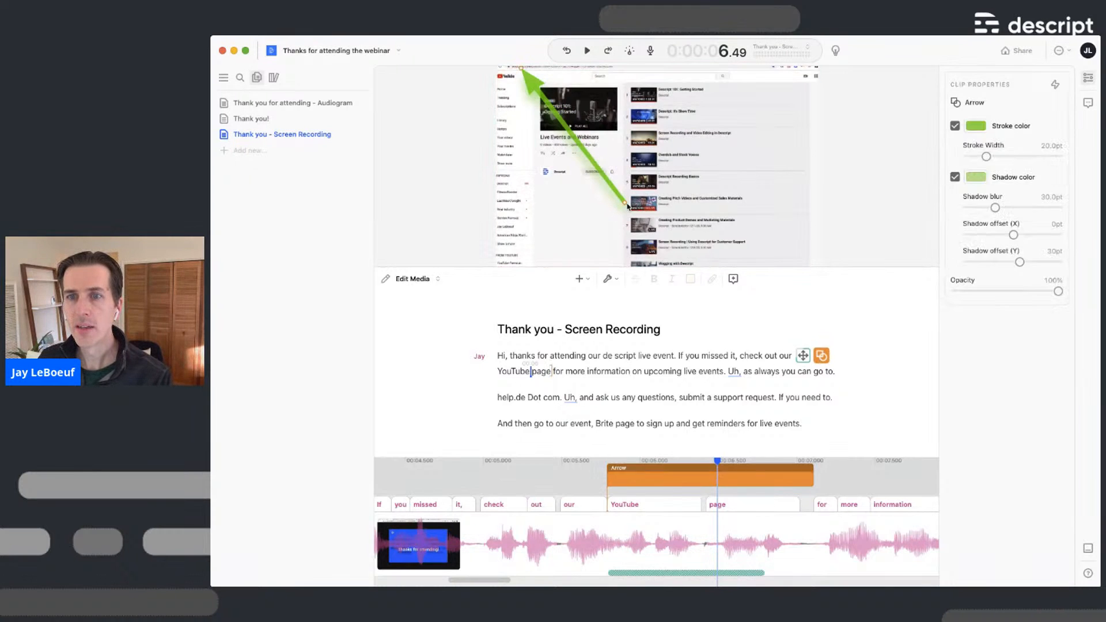
drag(628, 205, 545, 121)
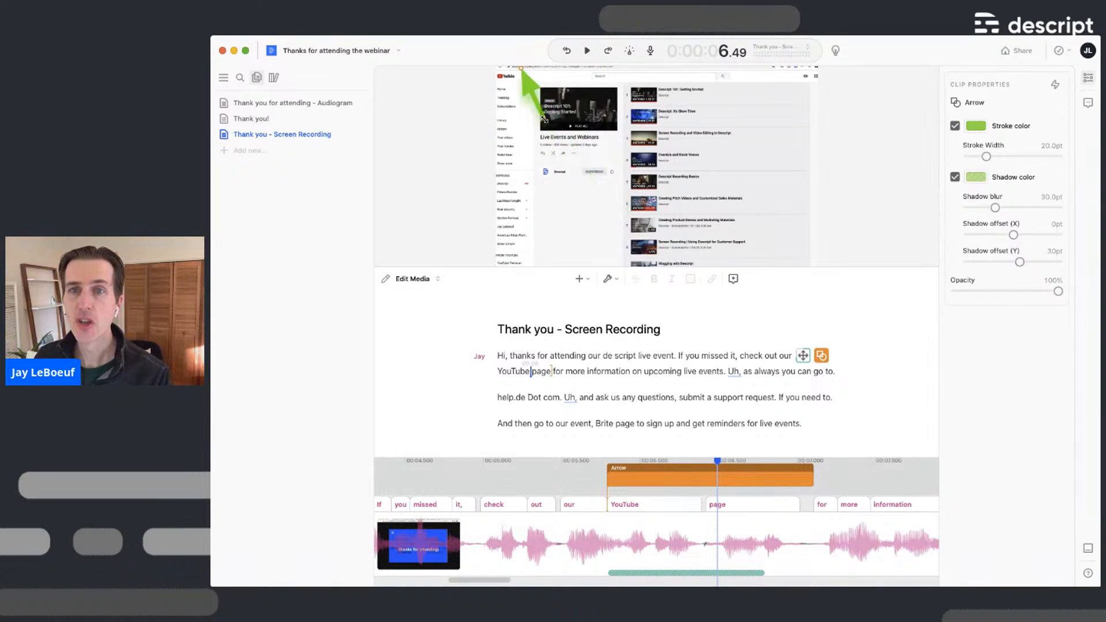
click(689, 356)
key(space)
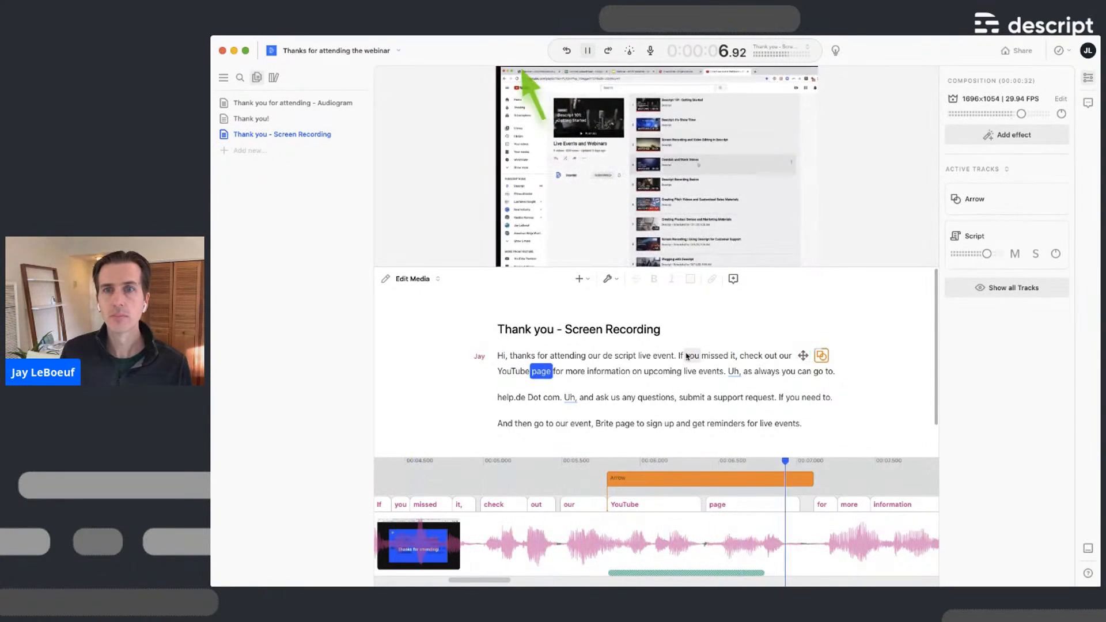
key(space)
Move the Arrow clip along the timeline so it starts at the word "information"
scroll(652, 481, left, 5)
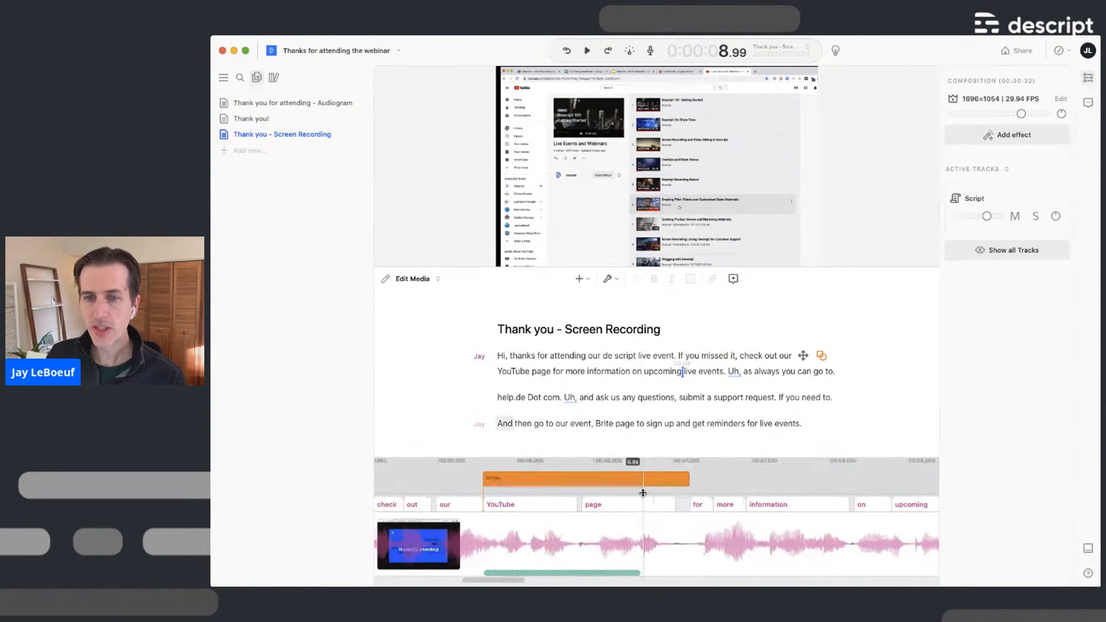
click(553, 484)
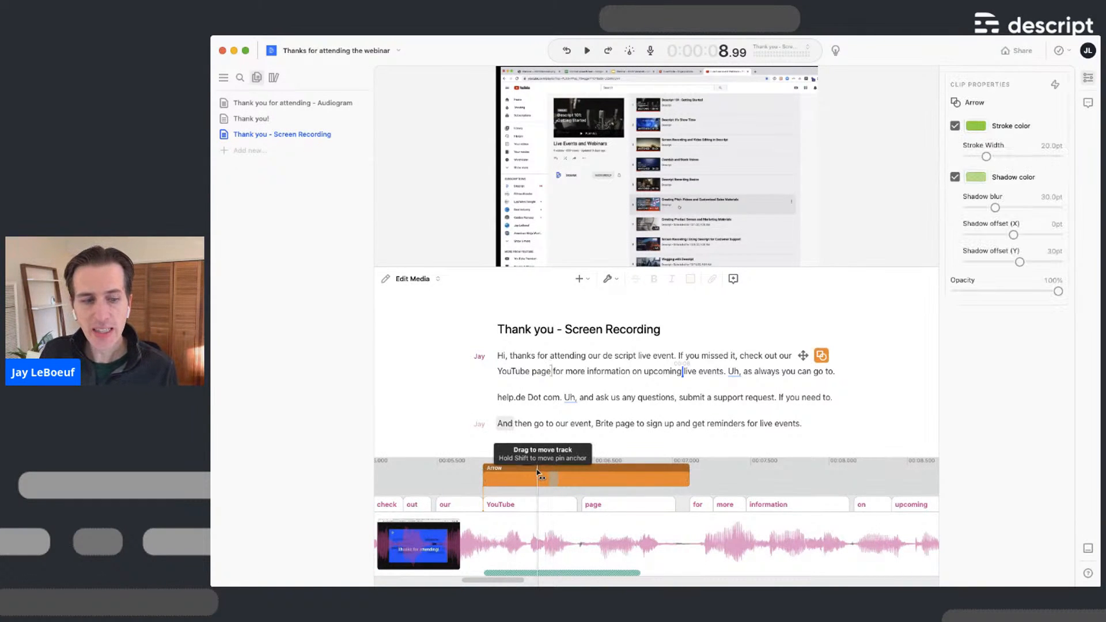
drag(538, 474, 871, 484)
Enlarge the script area slightly and replay the recording from "If you missed it" to review the zoom and arrow timing
click(730, 356)
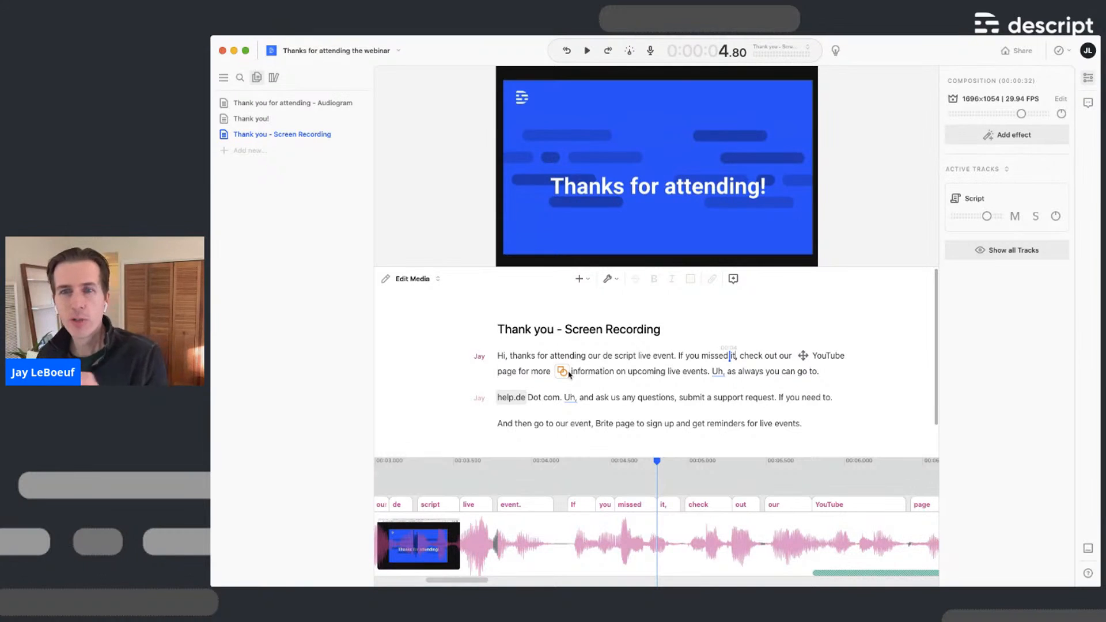
drag(623, 456, 617, 469)
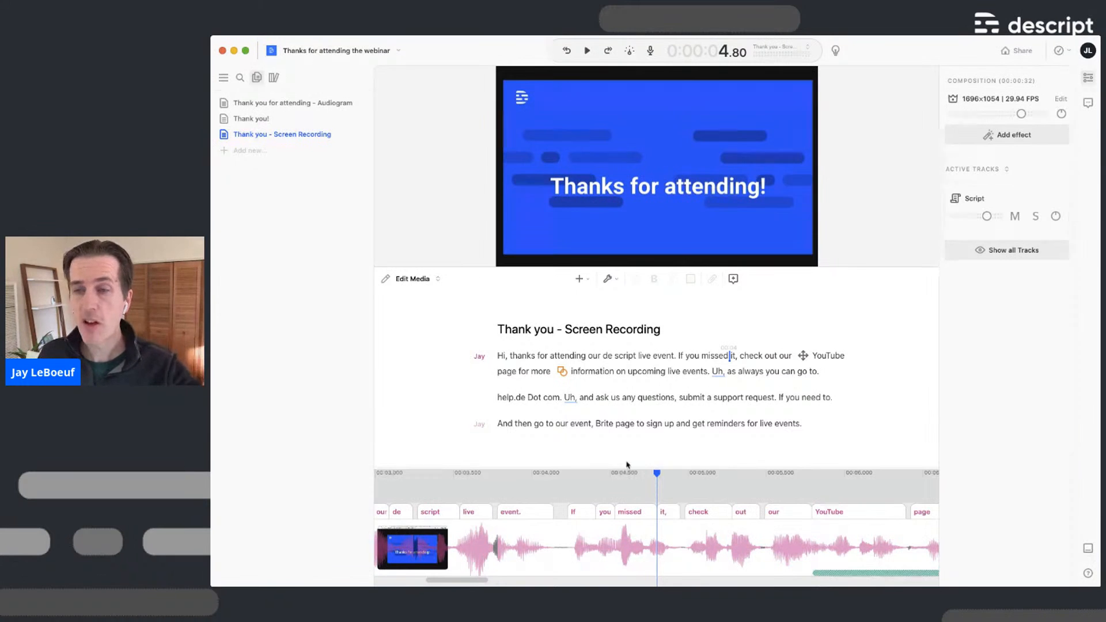
click(700, 356)
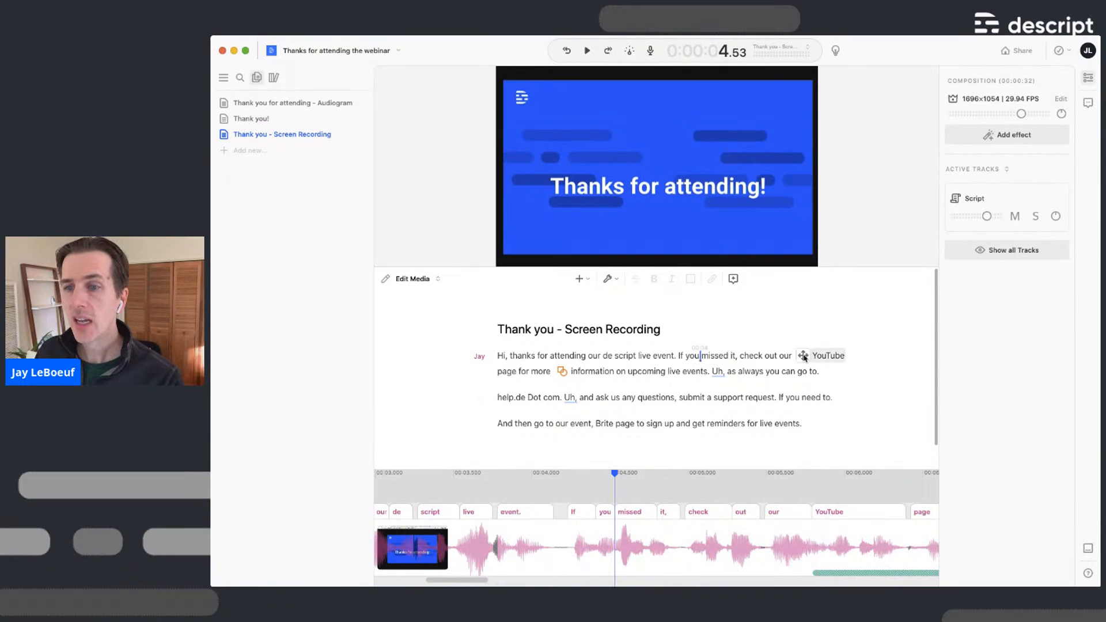
click(804, 356)
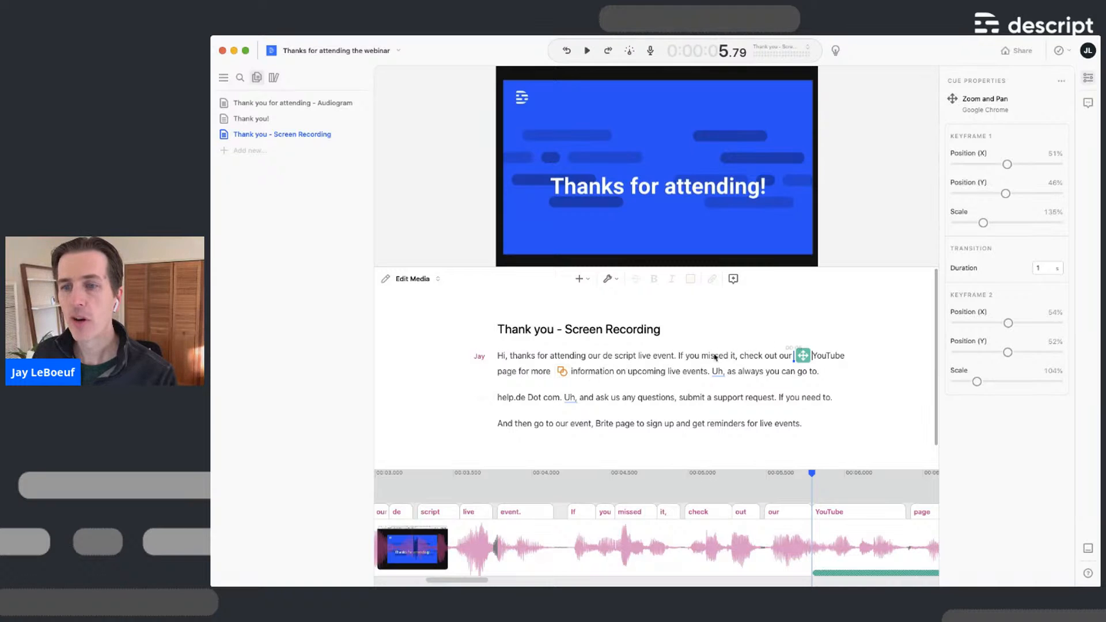
click(685, 356)
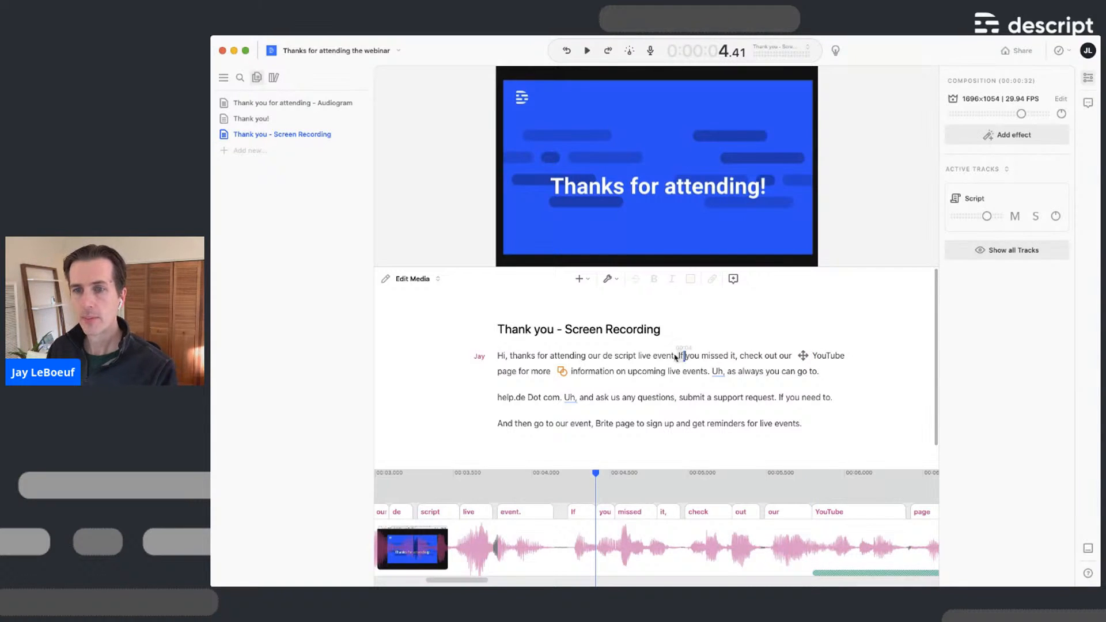
click(671, 357)
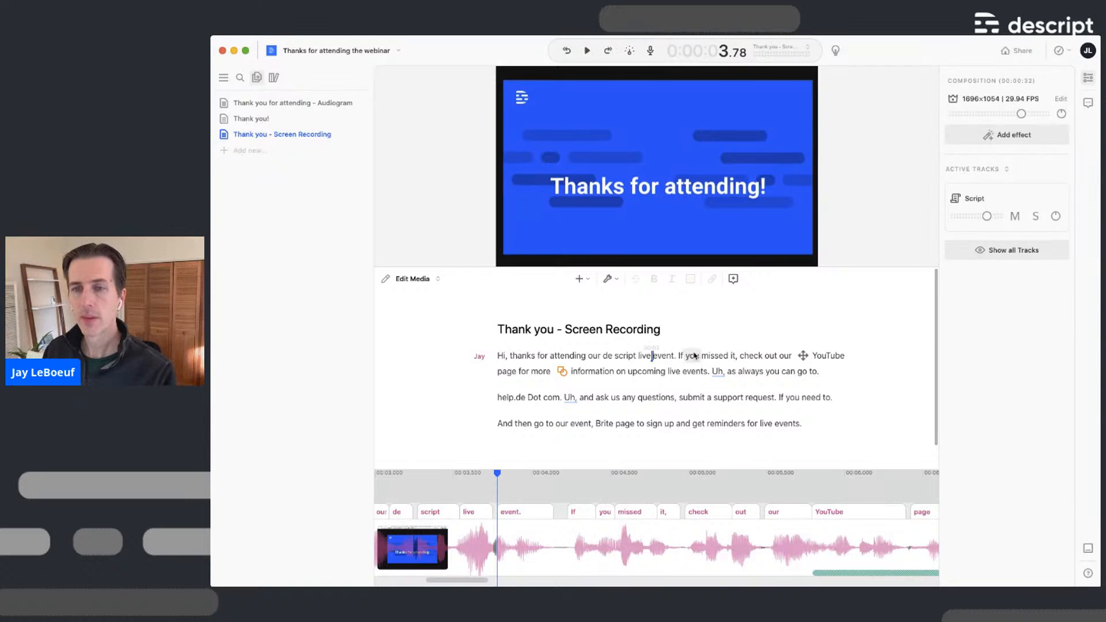
click(676, 356)
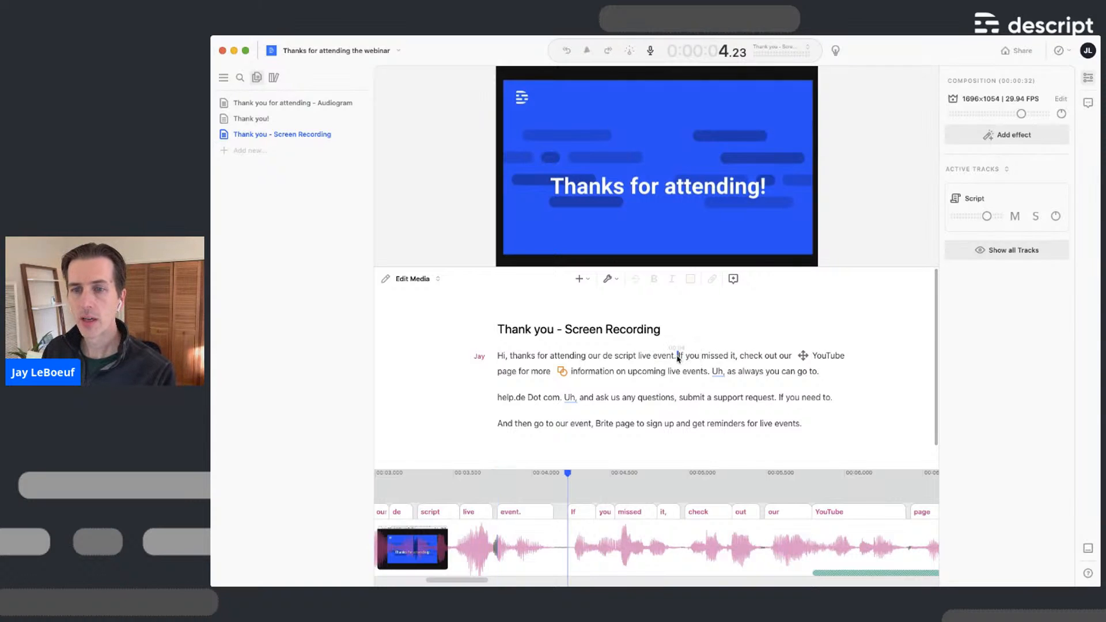
key(space)
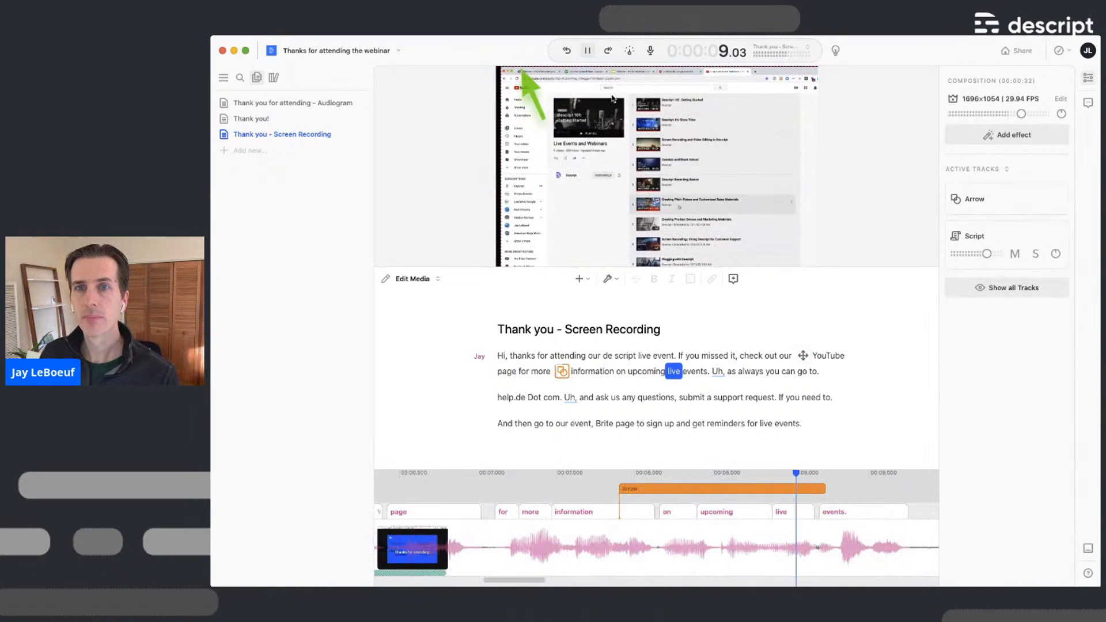
key(space)
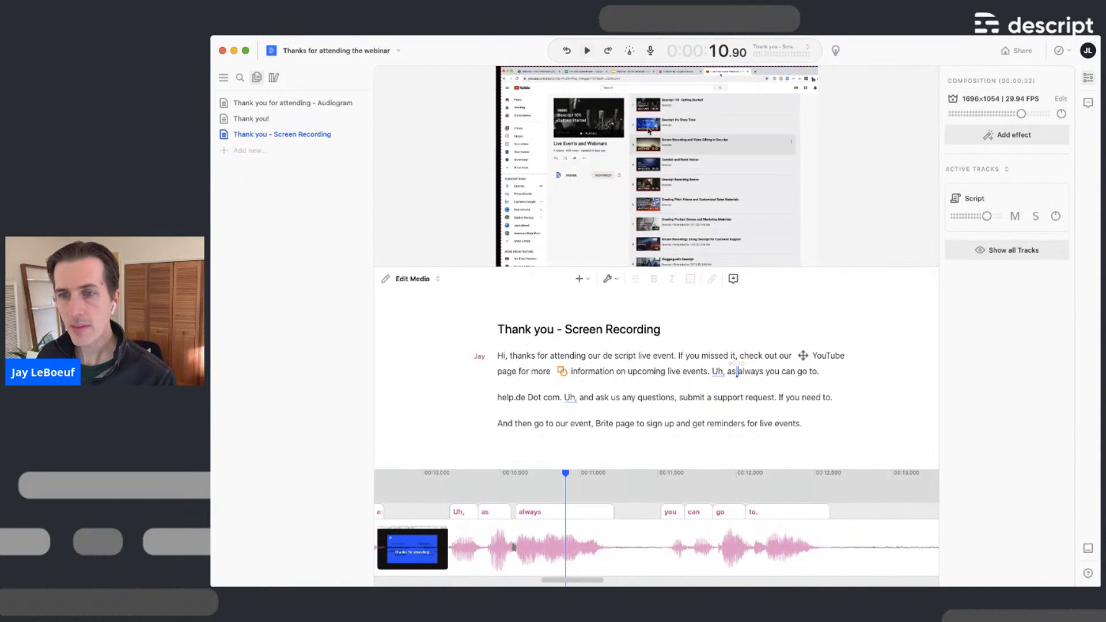
Reposition the arrow in the video so its tip points at the web address in the YouTube browser window
click(562, 371)
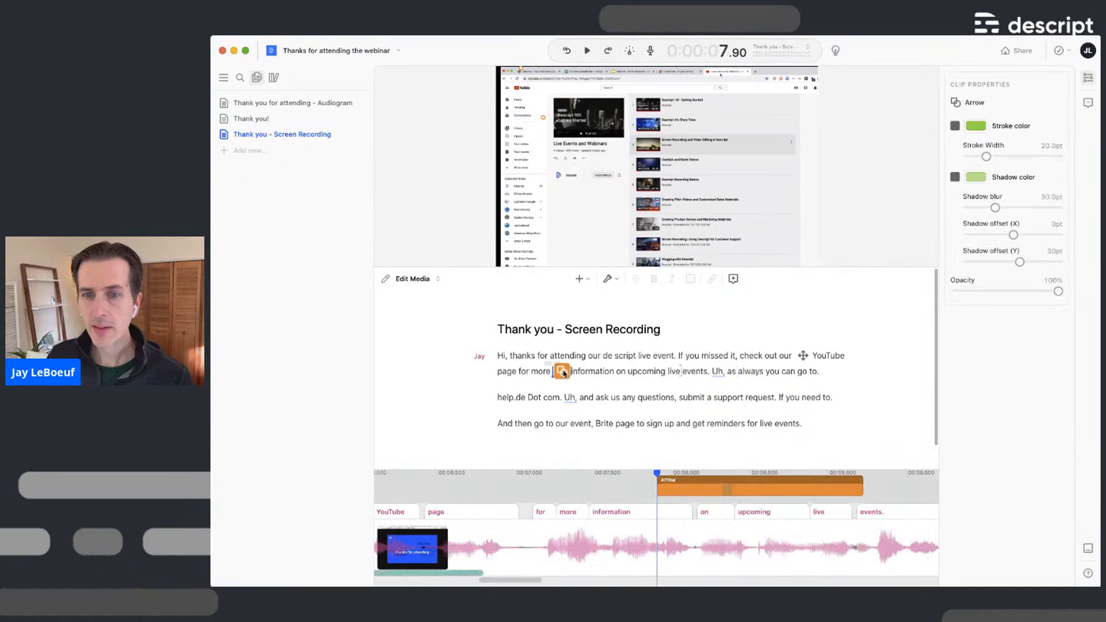
drag(530, 73, 526, 81)
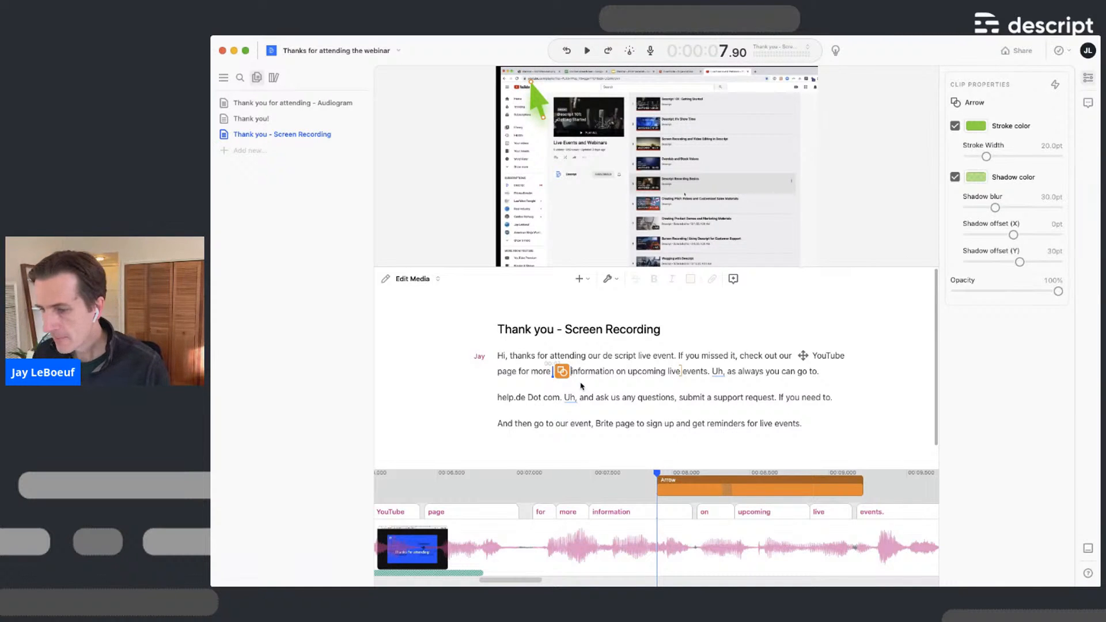
Play the passage from "upcoming live events" to "help.de" to examine the "Uh" filler word and the pause in speech
click(724, 372)
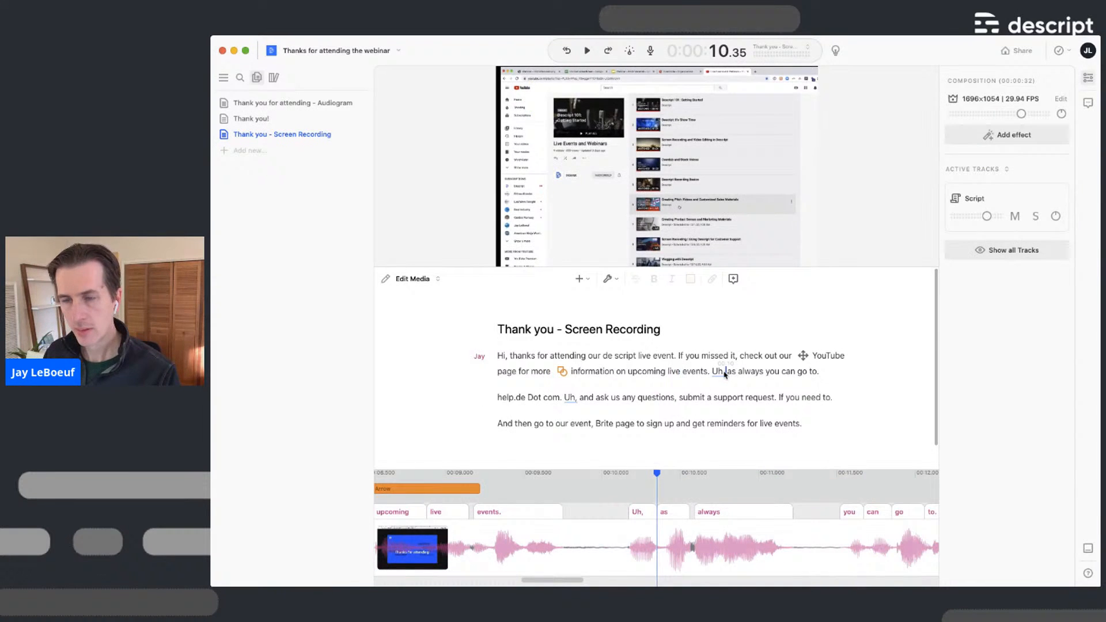
key(space)
key(space)
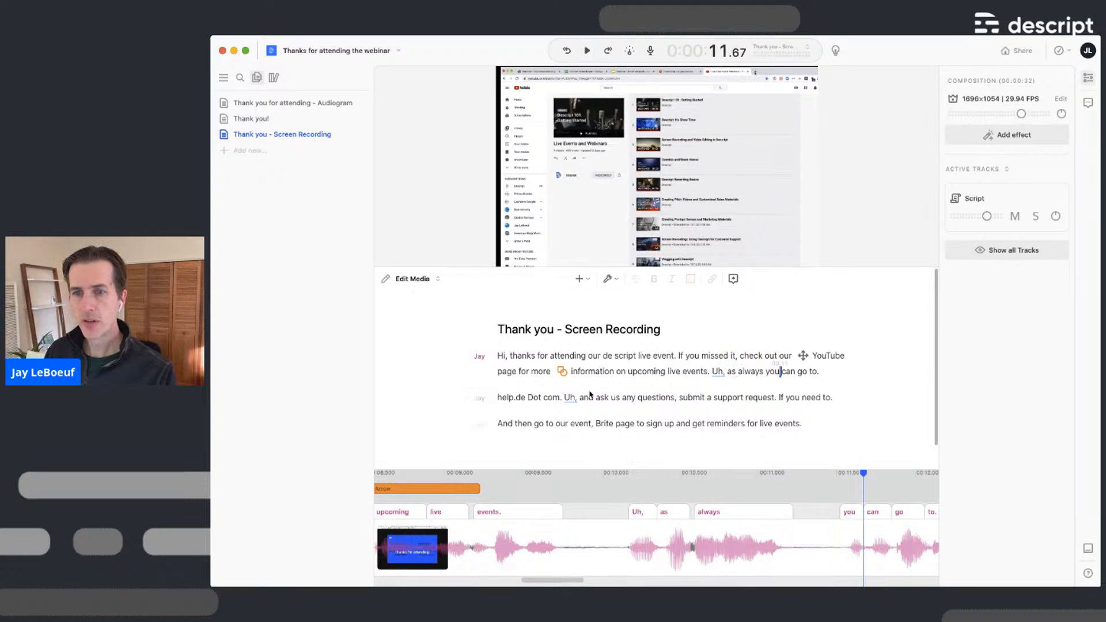
click(682, 372)
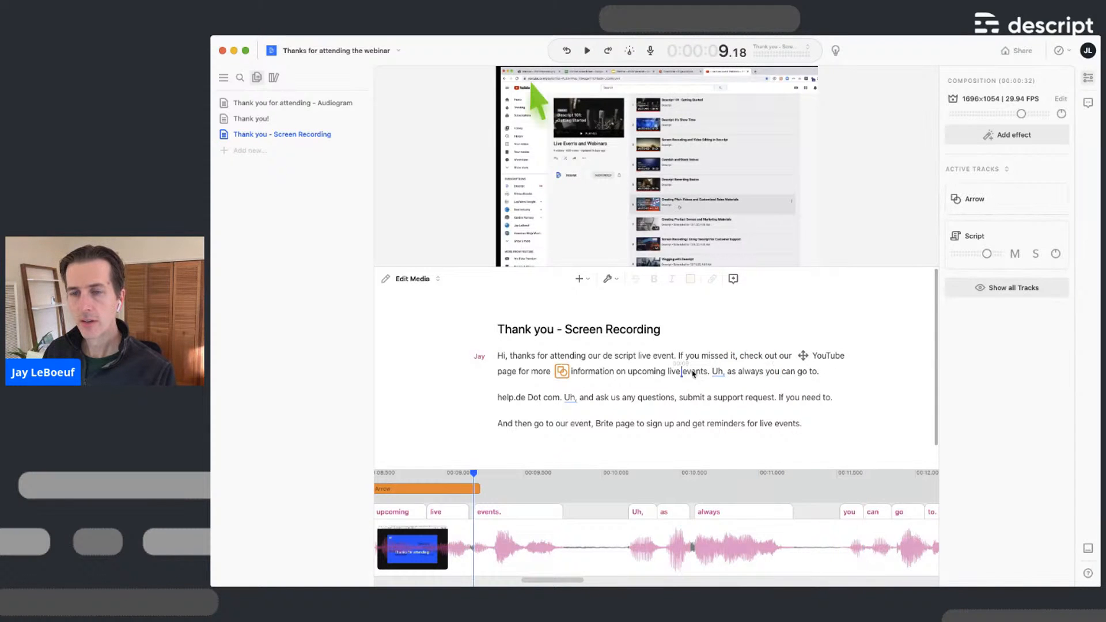
key(alt+Left)
key(alt+Left)
key(space)
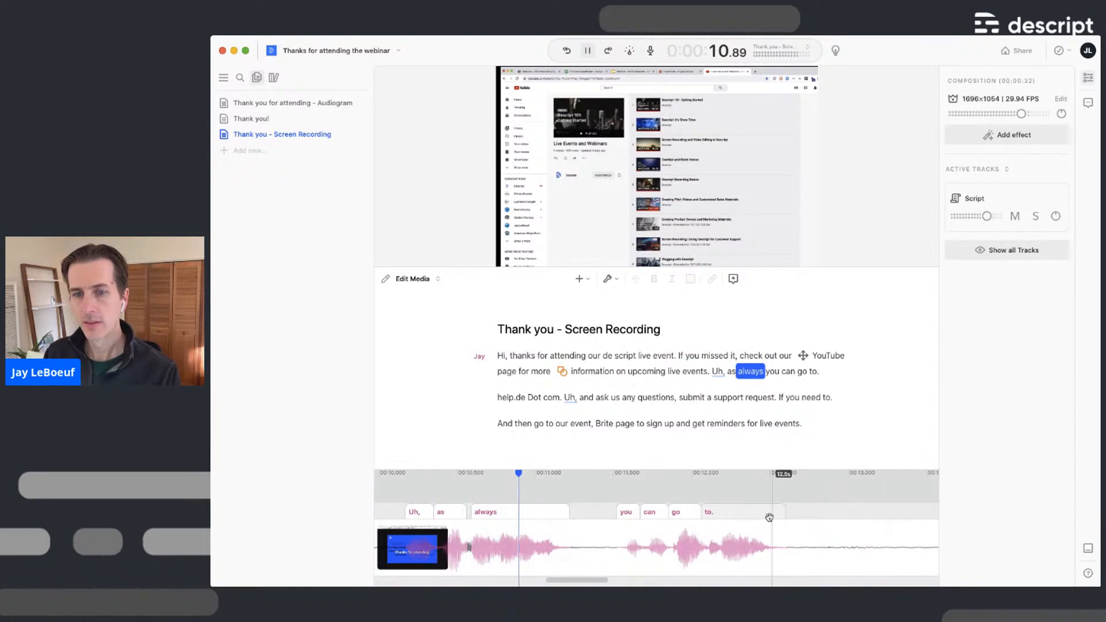
scroll(775, 509, down, 3)
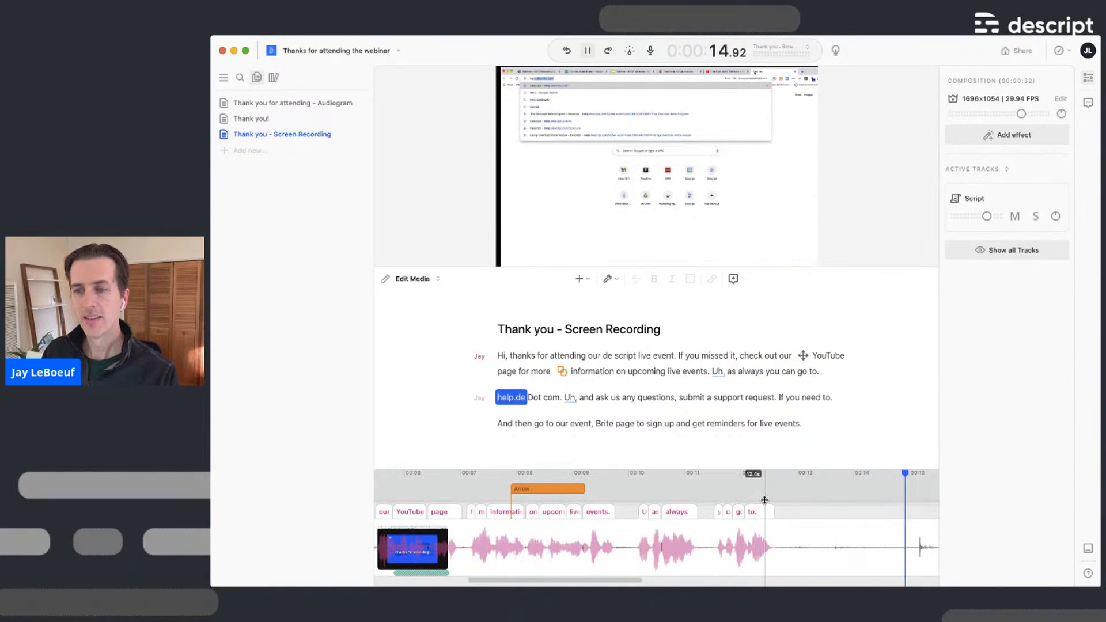
key(space)
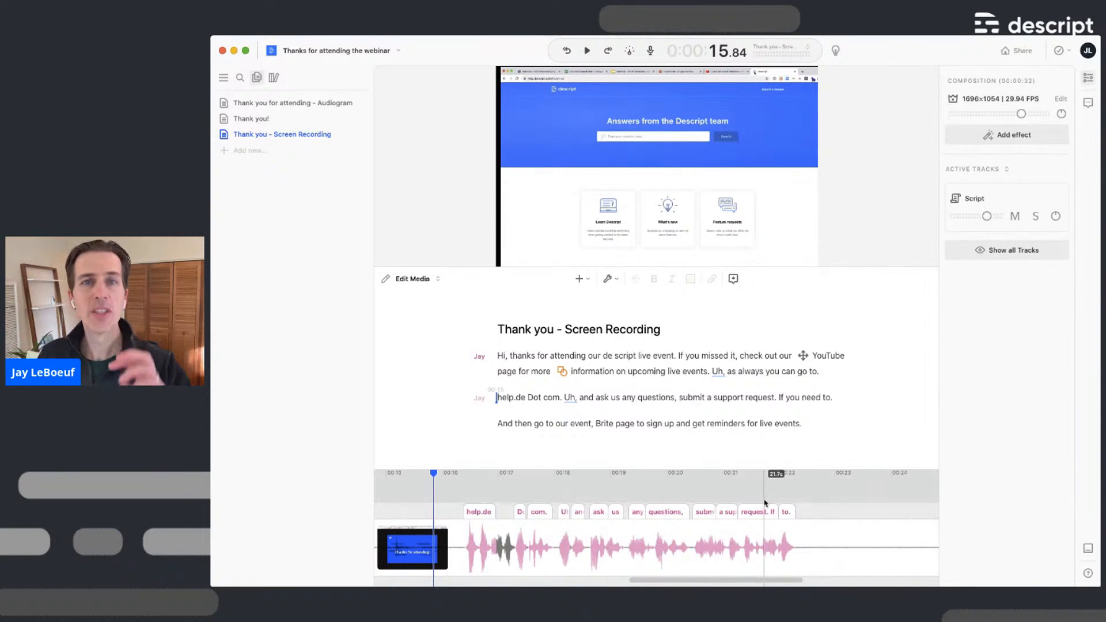
Remove all filler words from the composition, deleting their audio without affecting the video
right_click(717, 374)
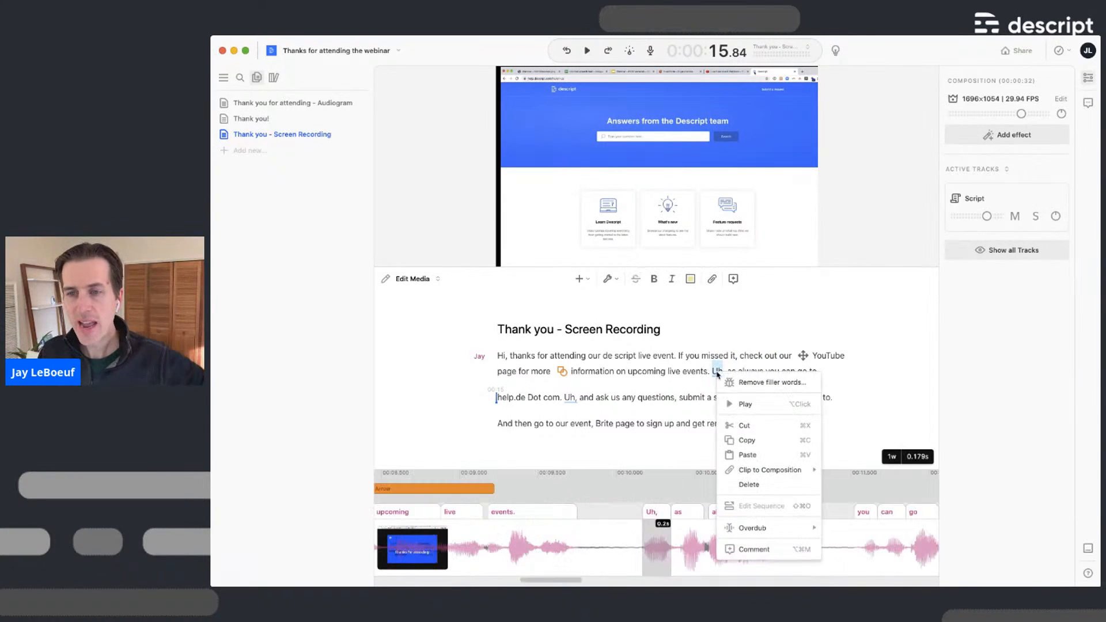
click(748, 384)
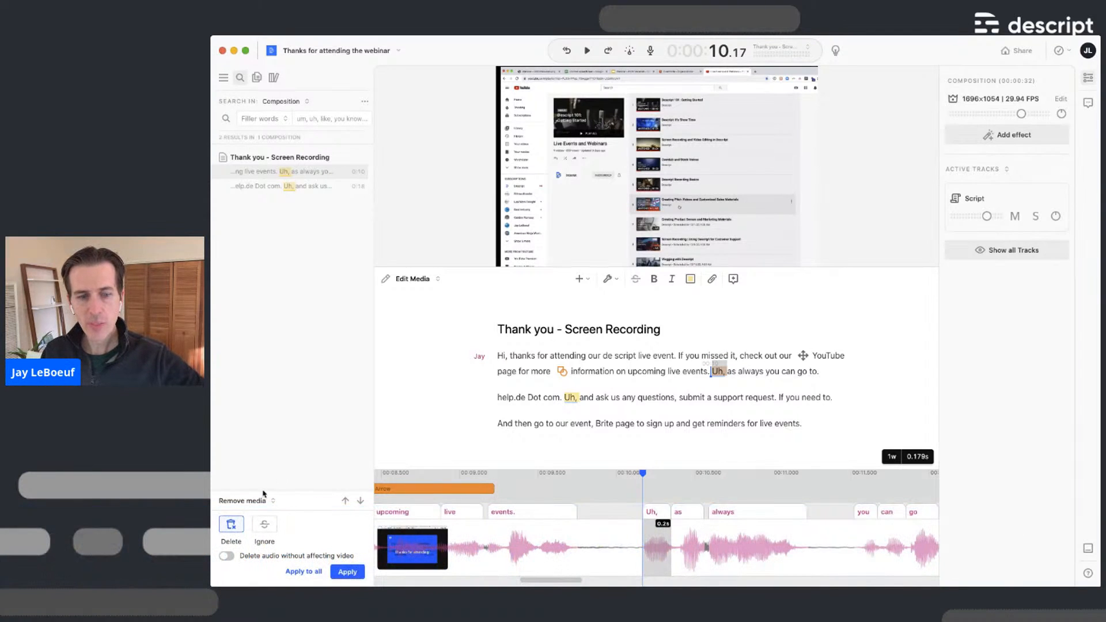
click(228, 557)
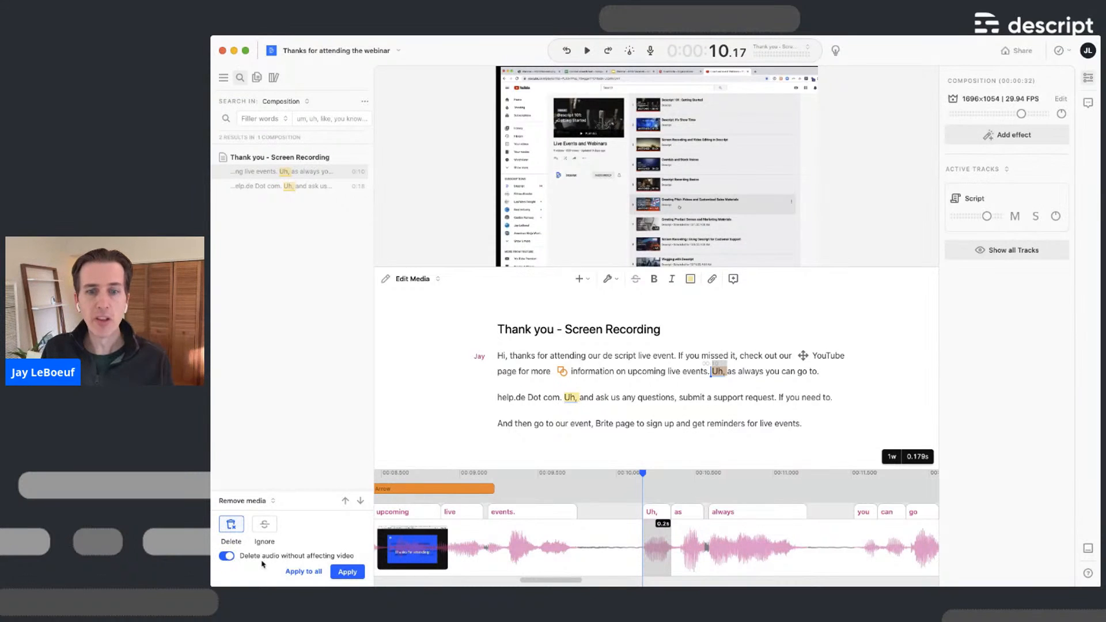
click(314, 573)
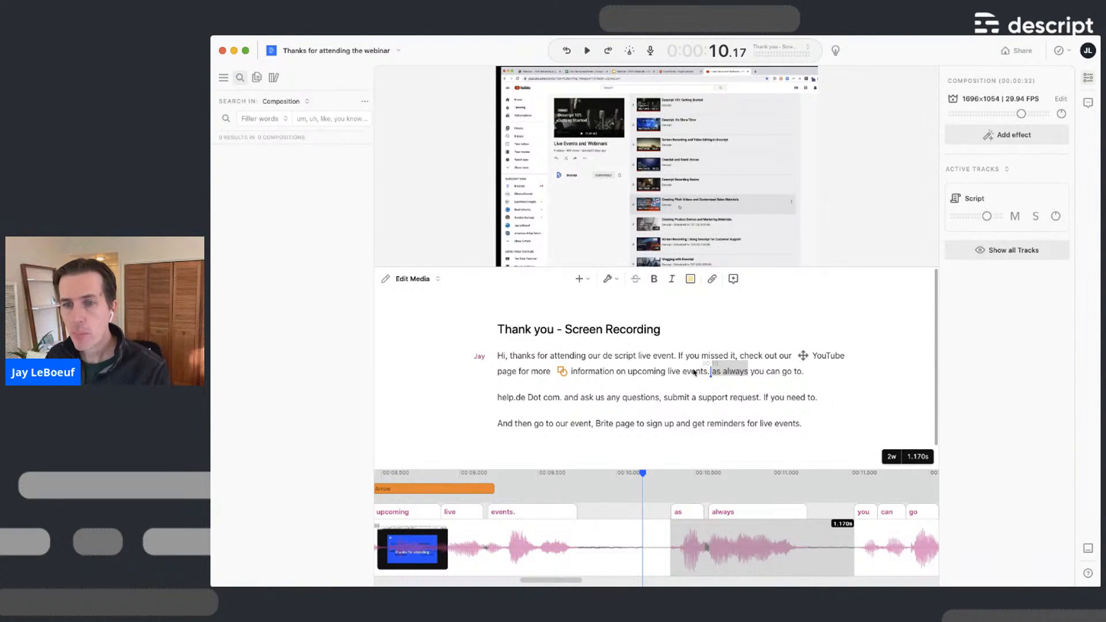
Shorten all word gaps longer than 0.50 s in the composition to 0.15 seconds
click(614, 522)
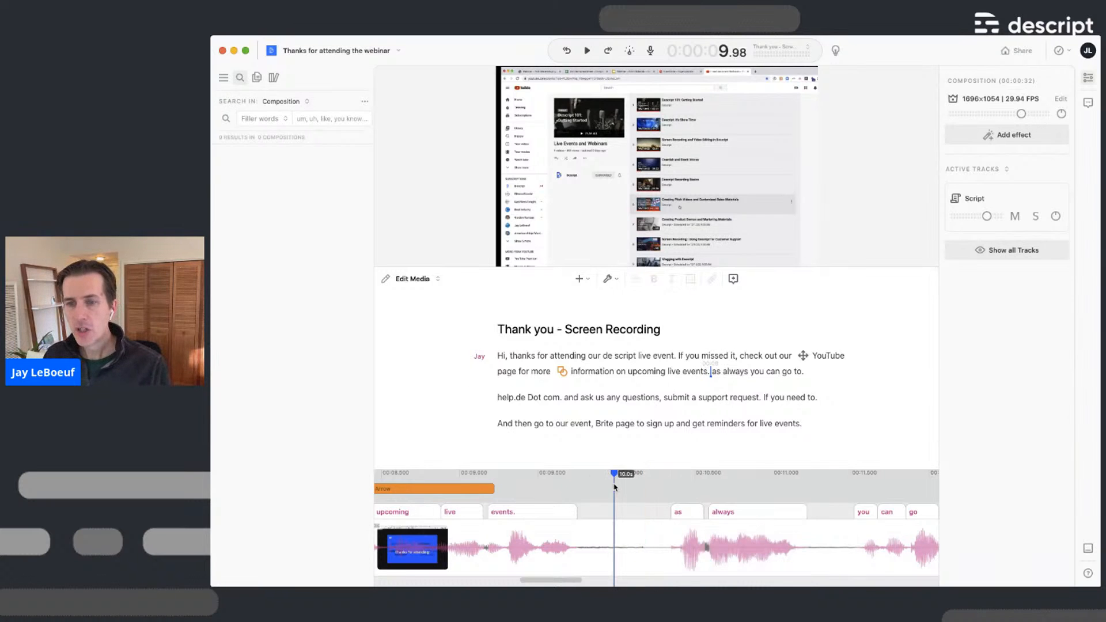
scroll(676, 543, right, 5)
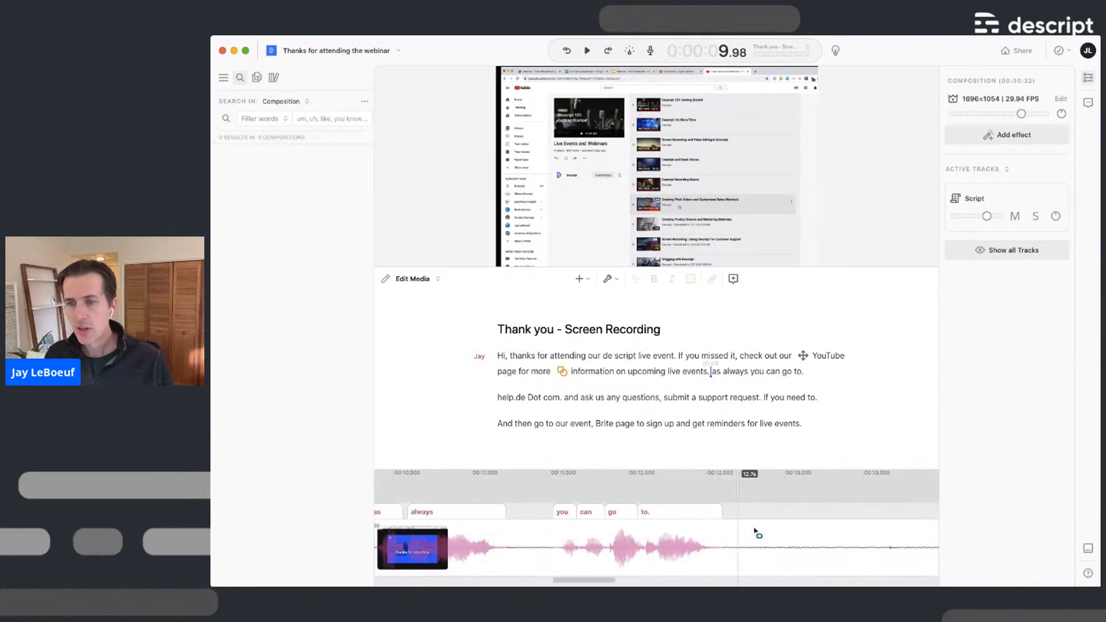
scroll(801, 533, down, 8)
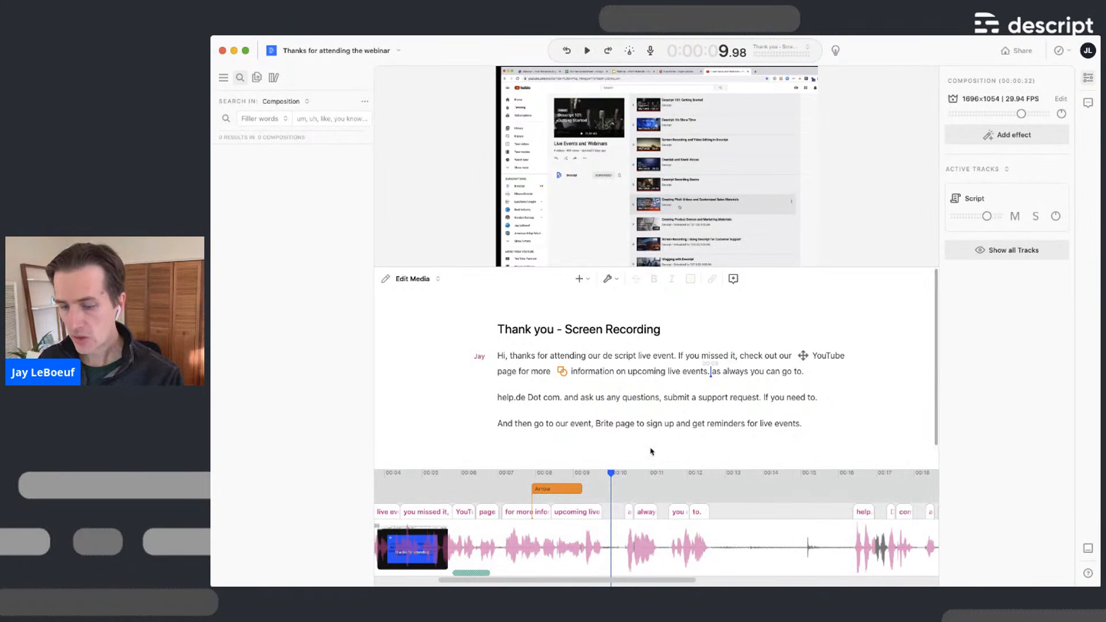
key(super+k)
text(word)
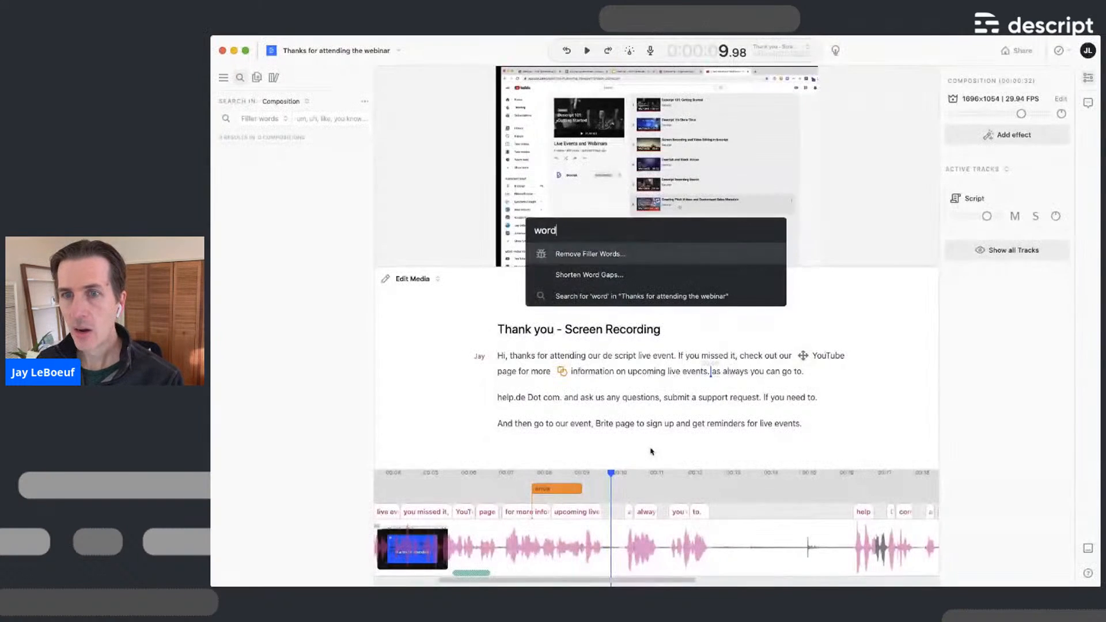
key(Down)
key(Return)
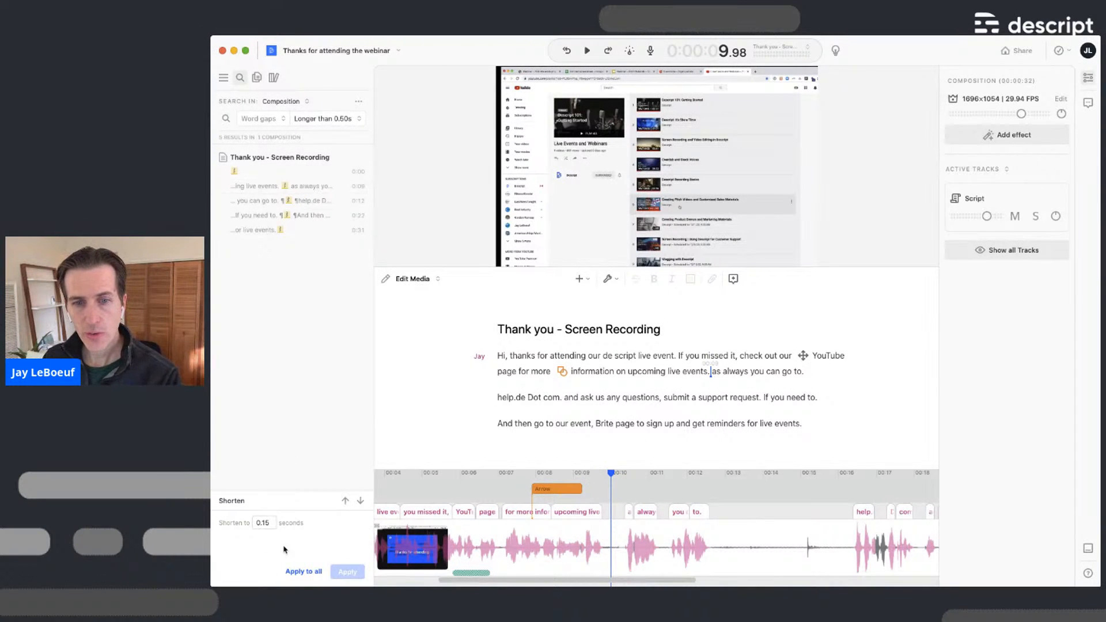
click(314, 572)
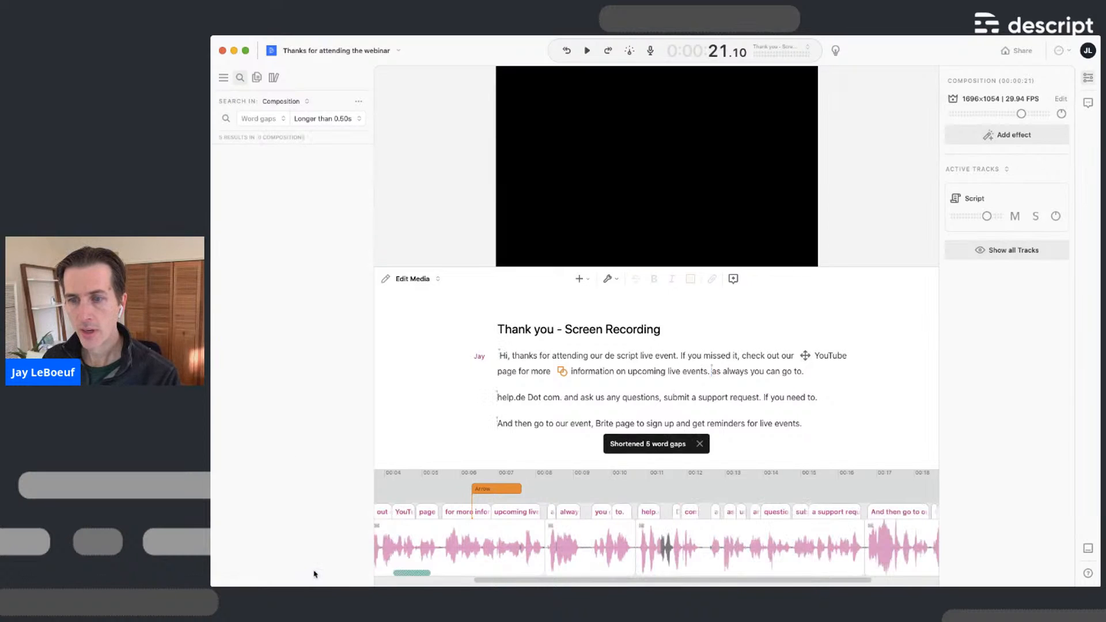
Play back the composition from the start of the script and enlarge the script area below the video preview
click(500, 356)
key(space)
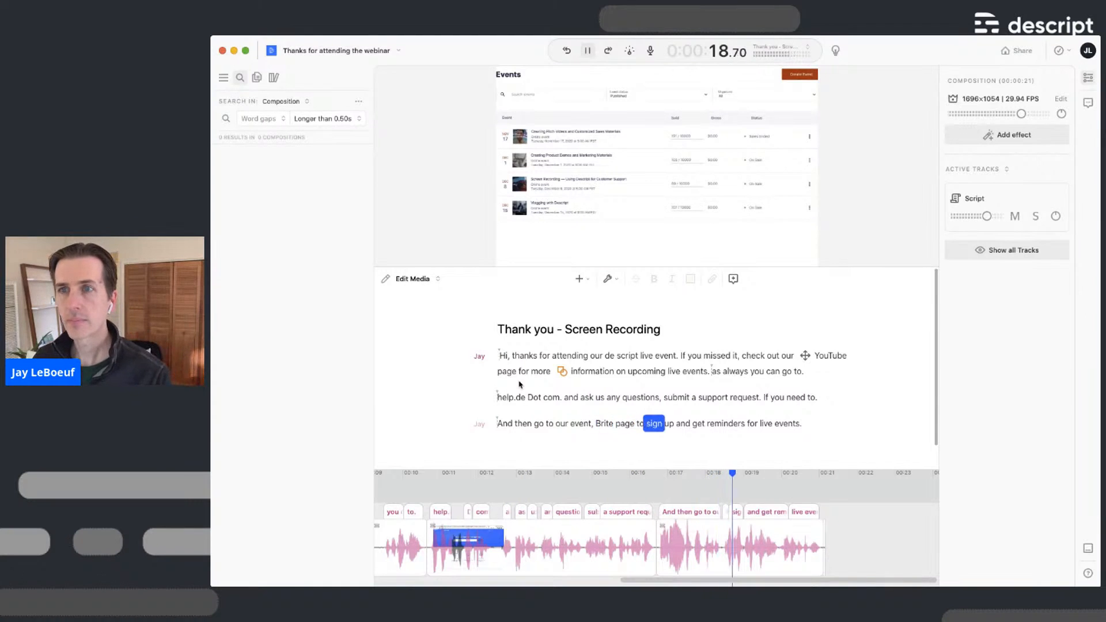
key(space)
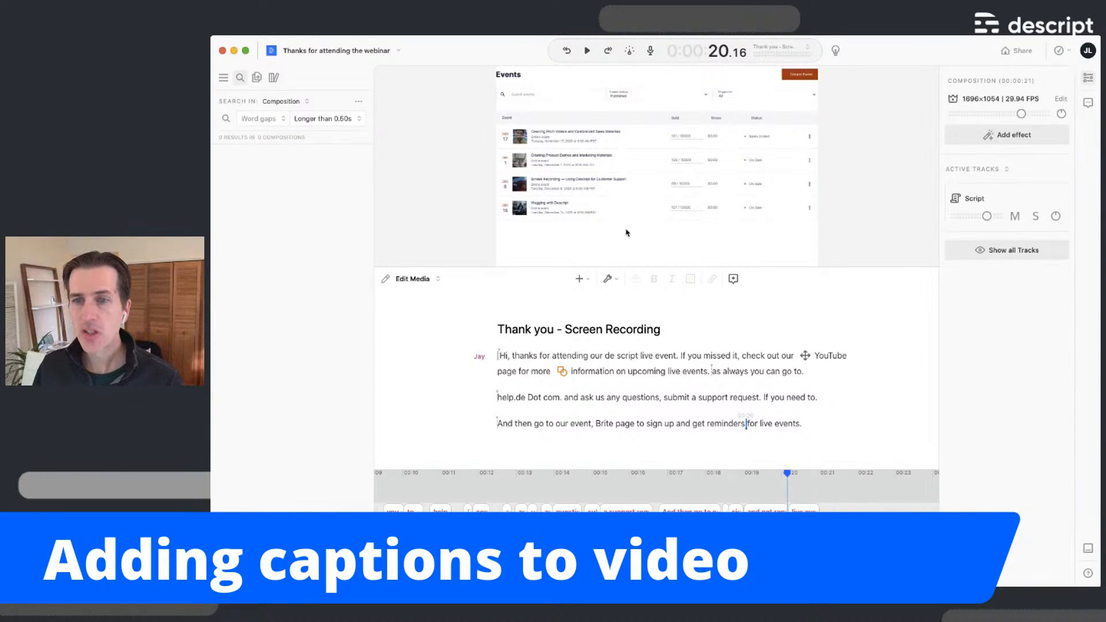
drag(622, 266, 631, 249)
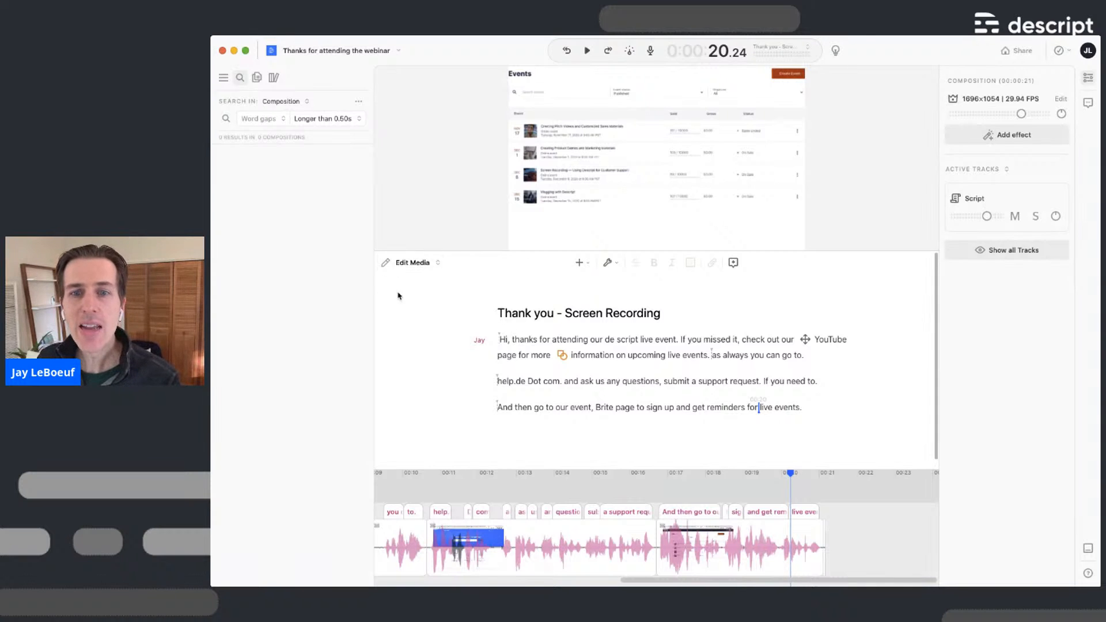
Delete the paragraph starting with "help.de Dot com" from the script and undo the deletion
click(663, 341)
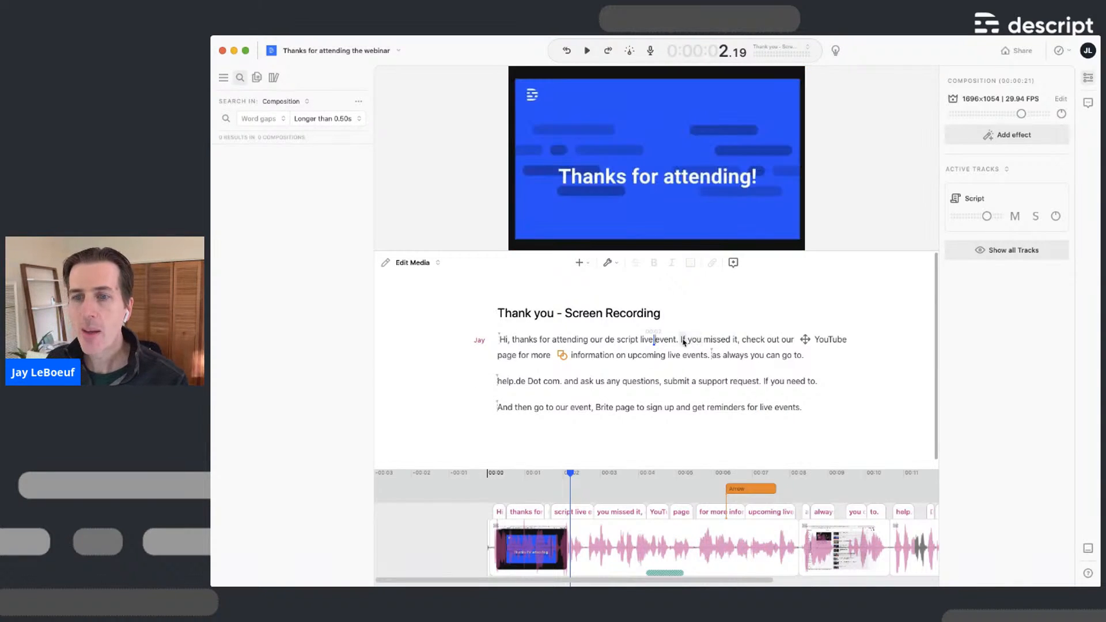
click(681, 341)
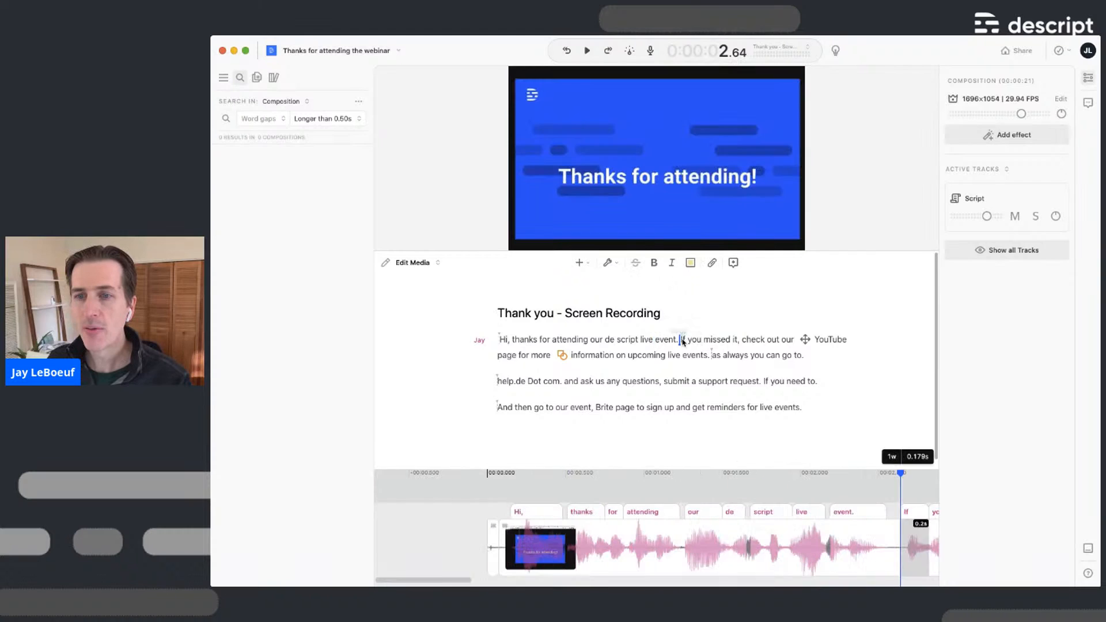
triple_click(570, 384)
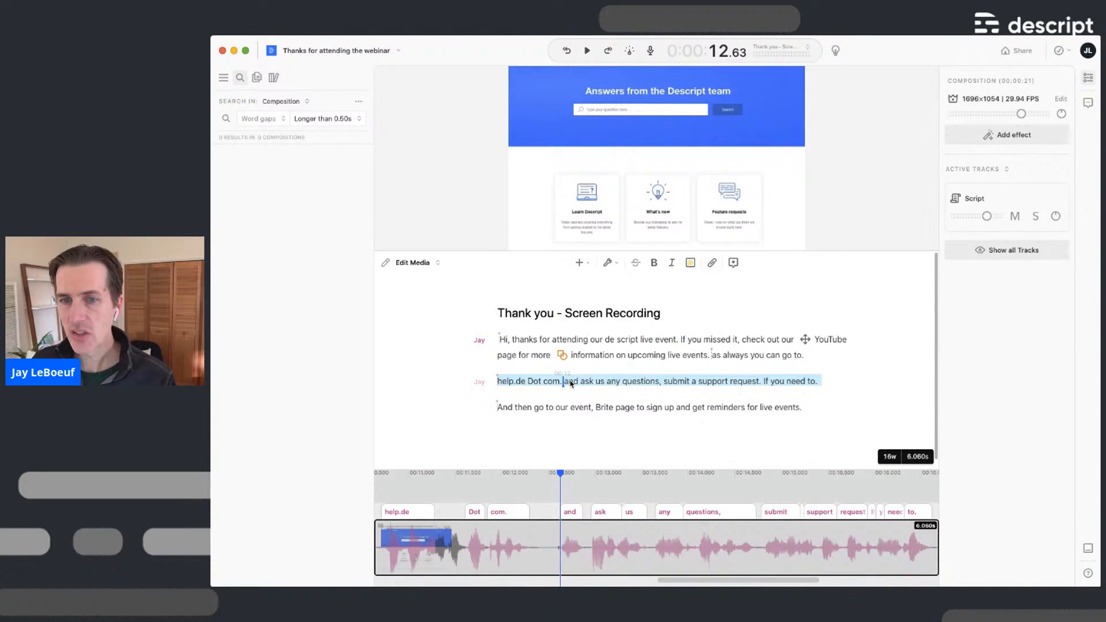
key(BackSpace)
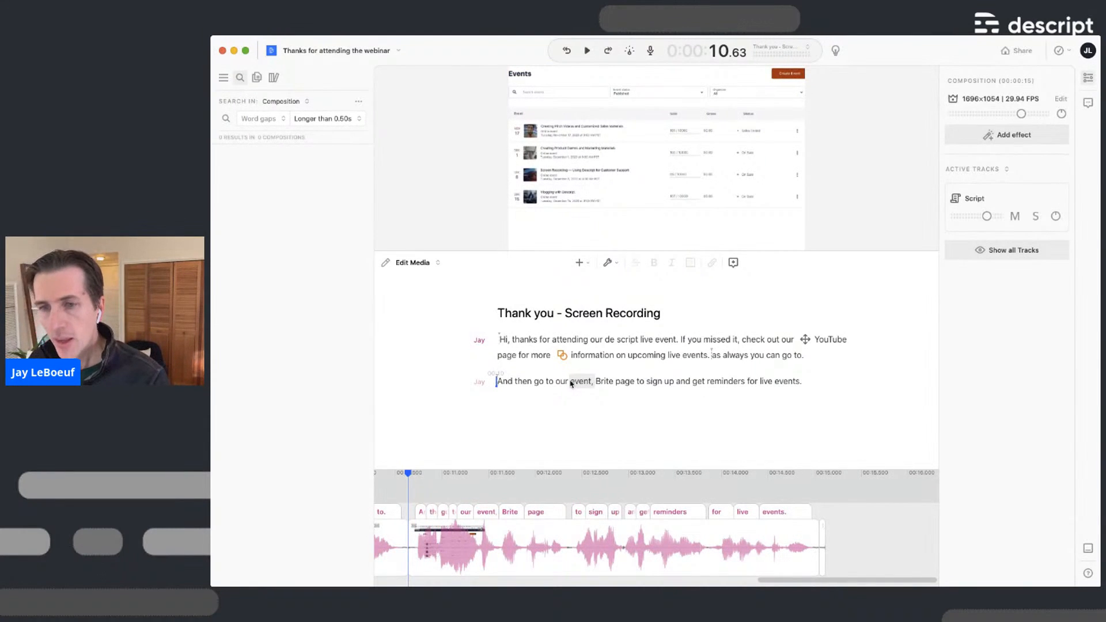
key(cmd+z)
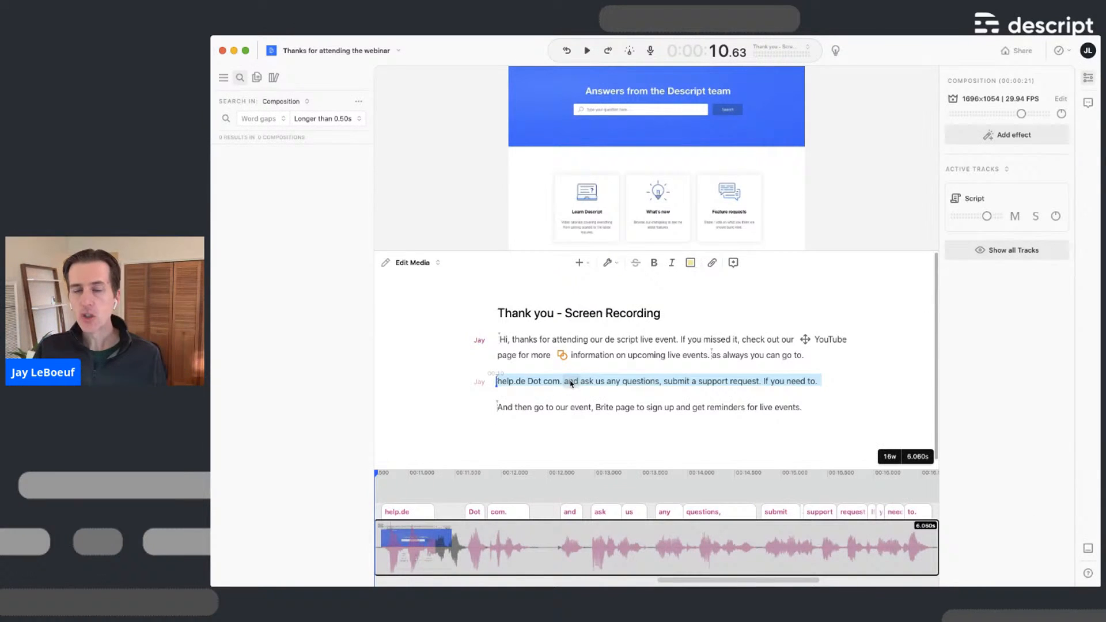
Open the project's version history with all revisions shown, browse the older autosaved versions and close the history
click(401, 53)
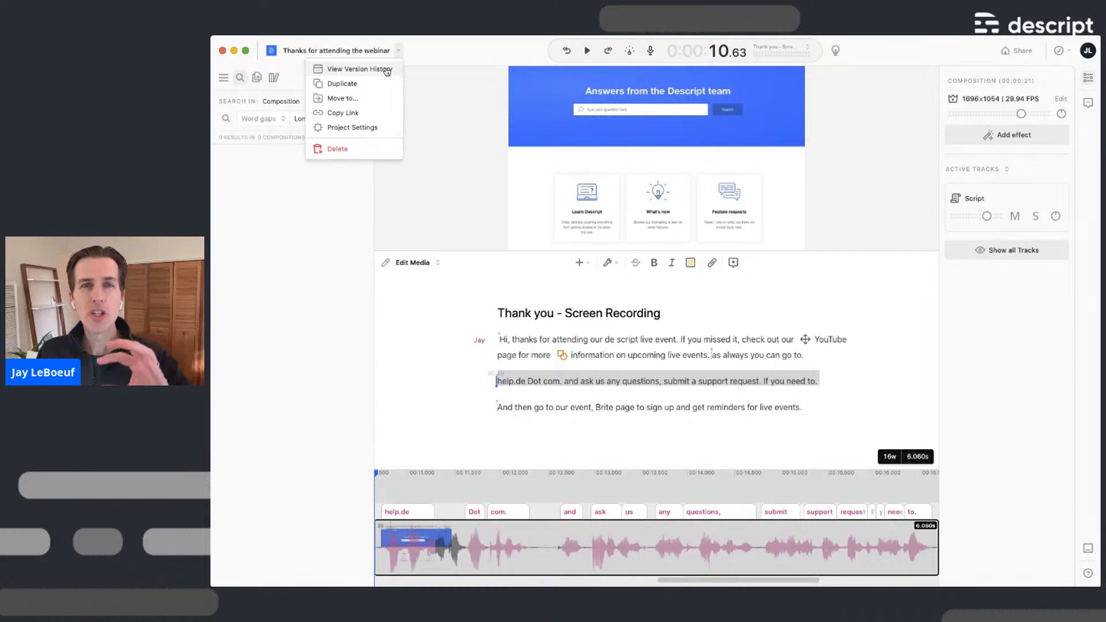
click(387, 71)
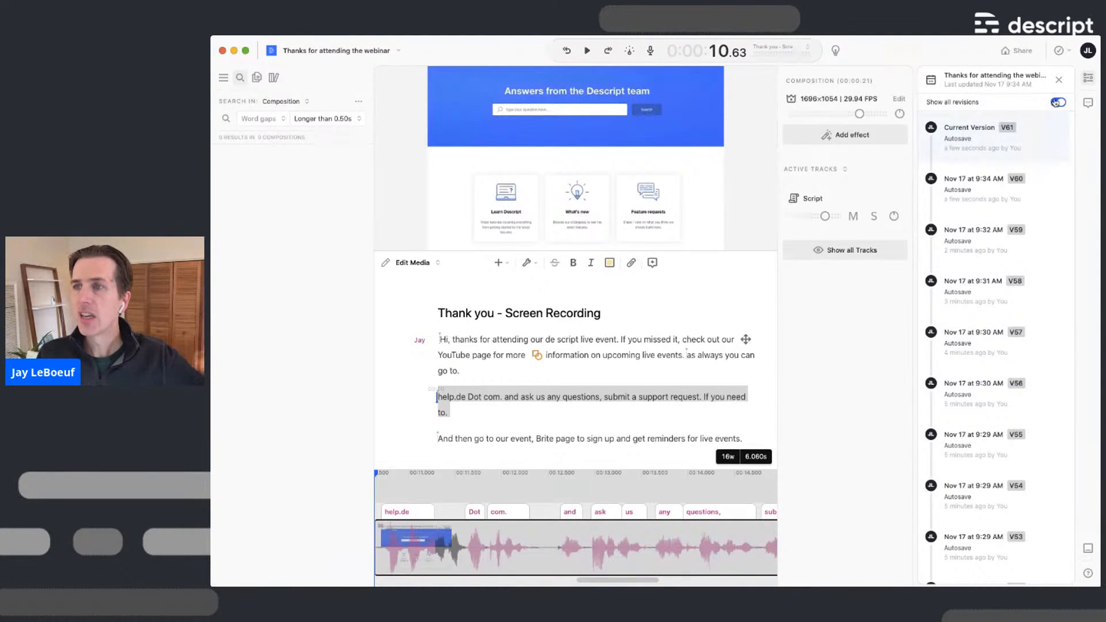
scroll(987, 320, down, 5)
scroll(988, 319, down, 20)
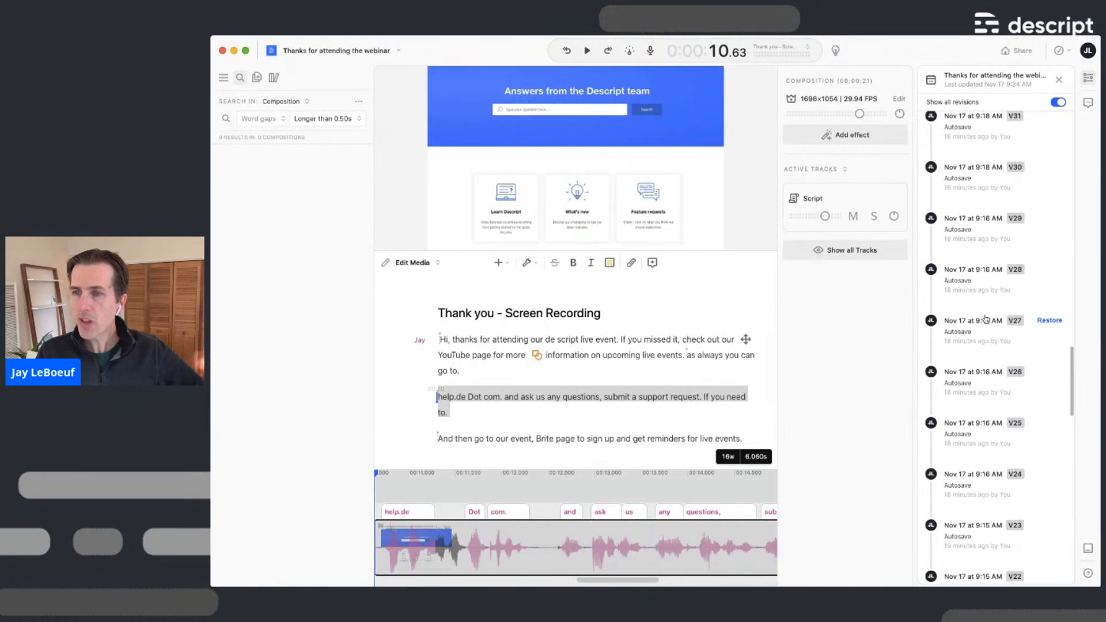
mouse_move(1050, 275)
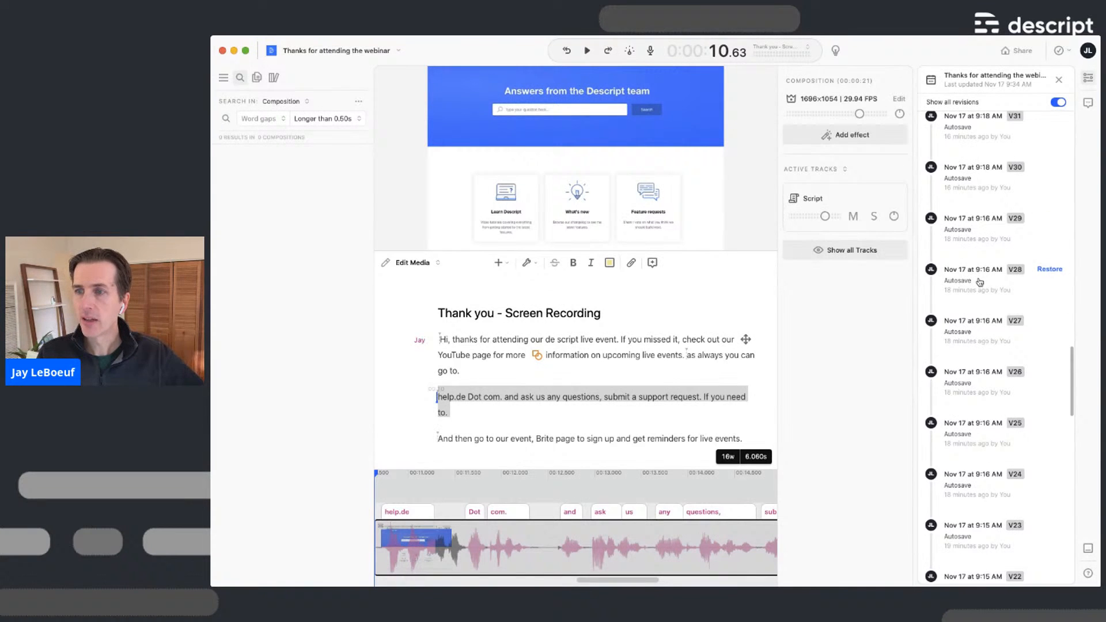
mouse_move(987, 363)
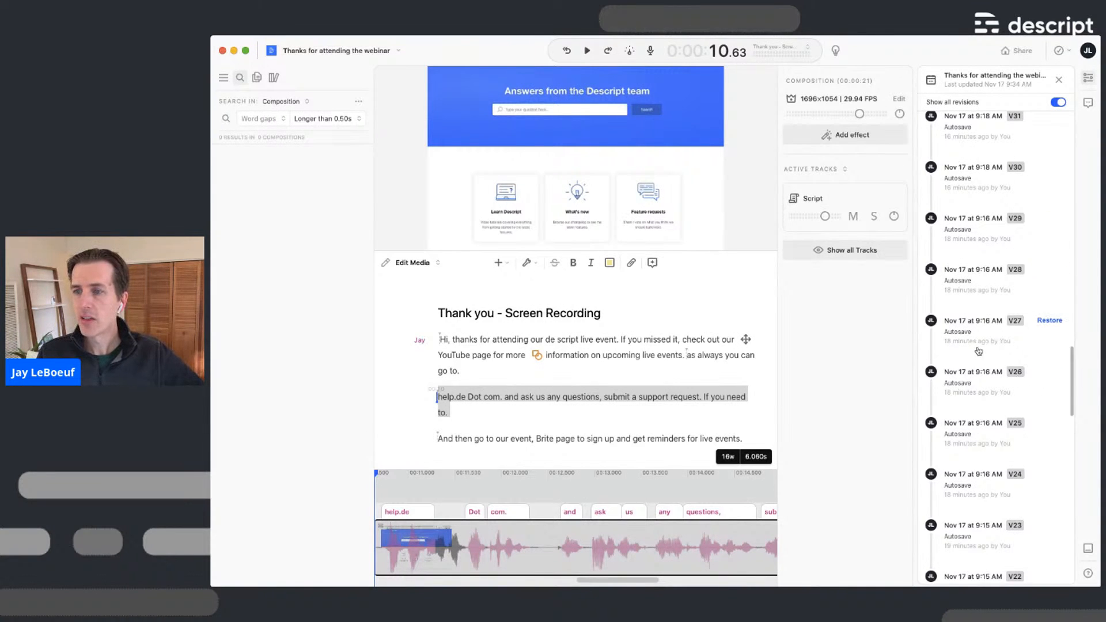
click(1059, 80)
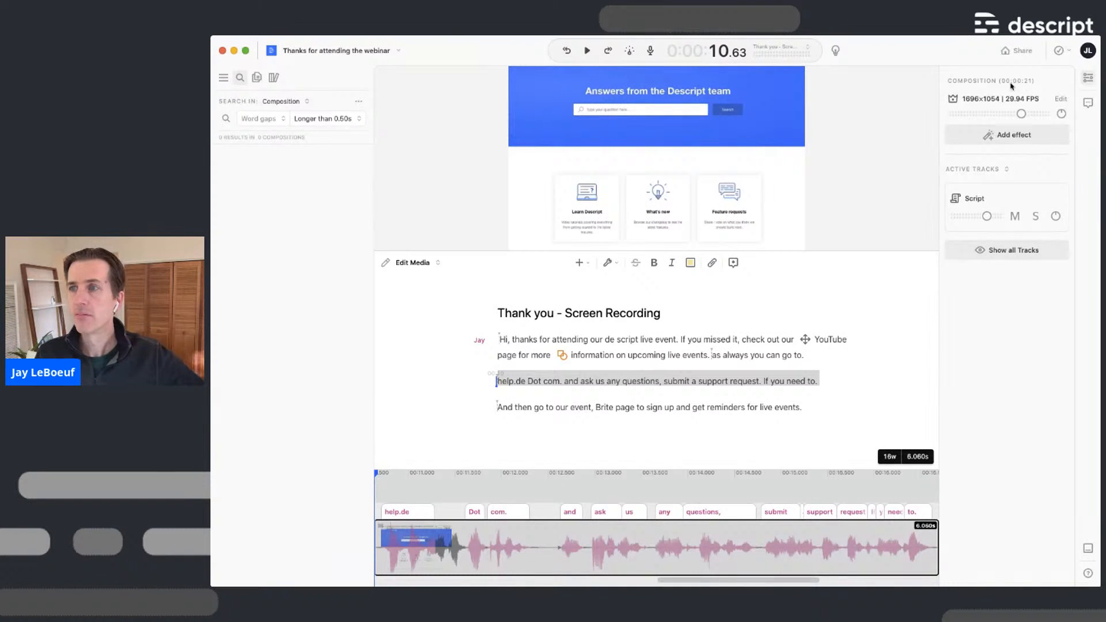
Hide the composition properties and switch the script from Edit Media to Correct Text mode
click(1088, 80)
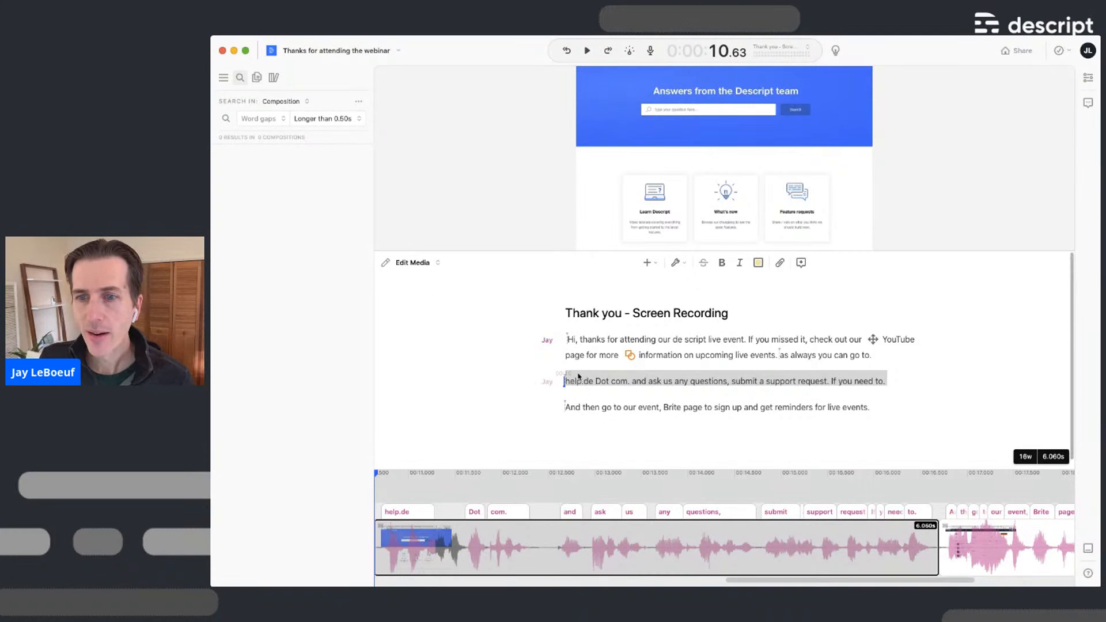
click(415, 263)
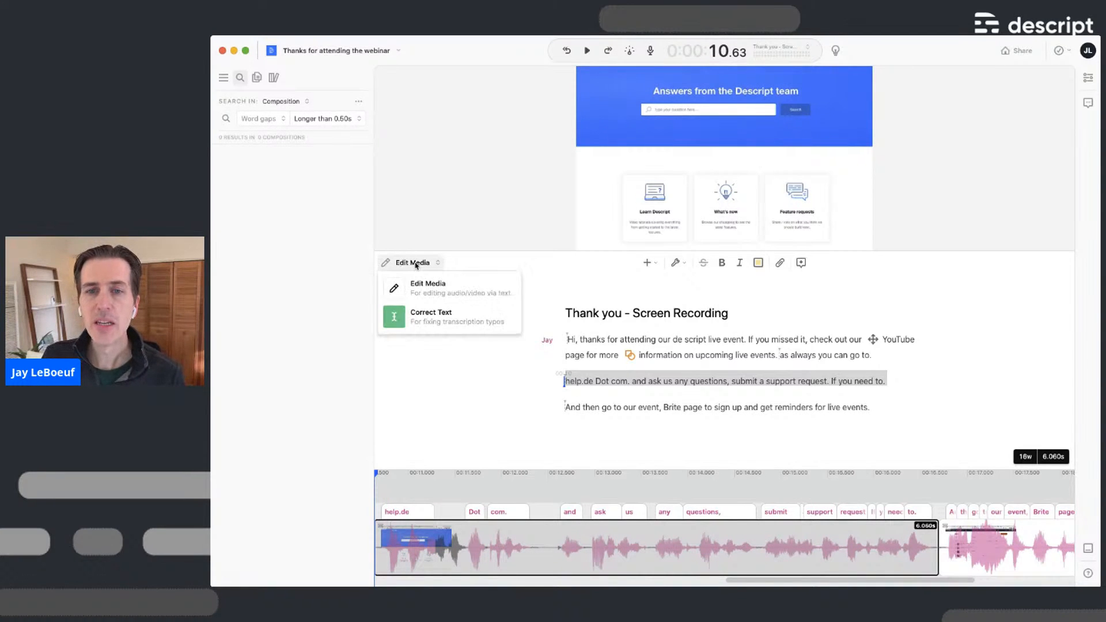
click(425, 317)
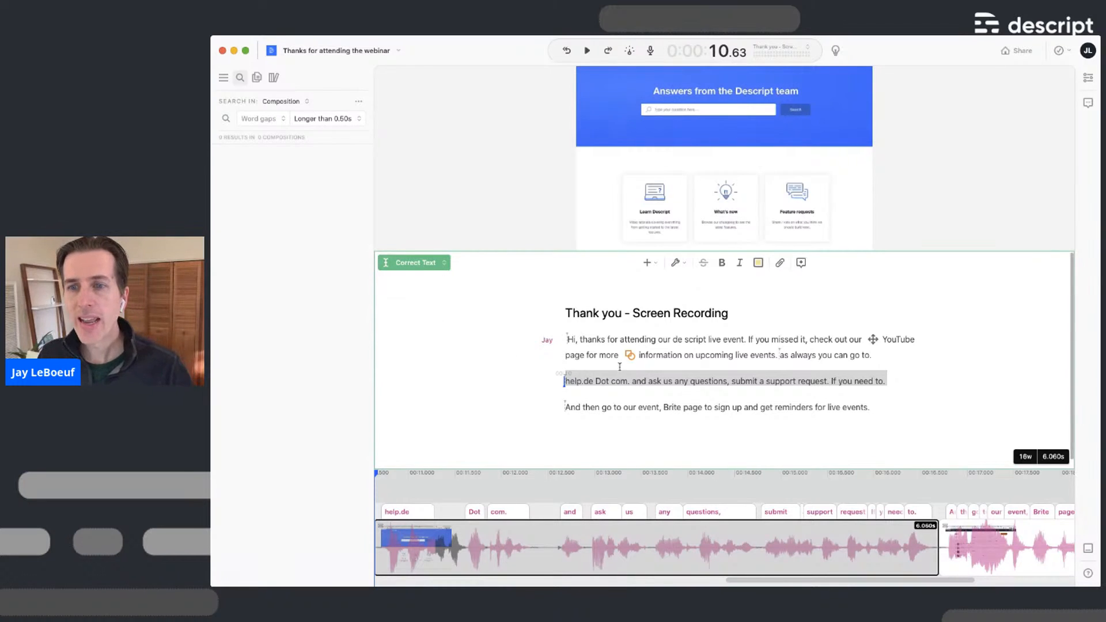
Correct "de script" to "Descript" in the script's first sentence
click(630, 339)
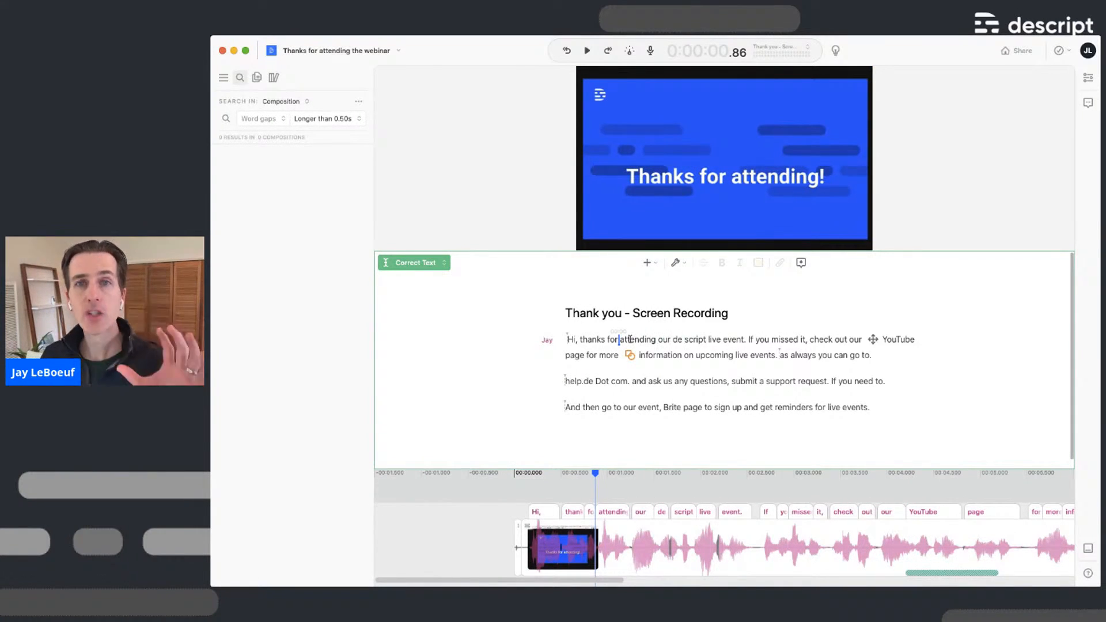
key(shift+Left)
key(shift+Left)
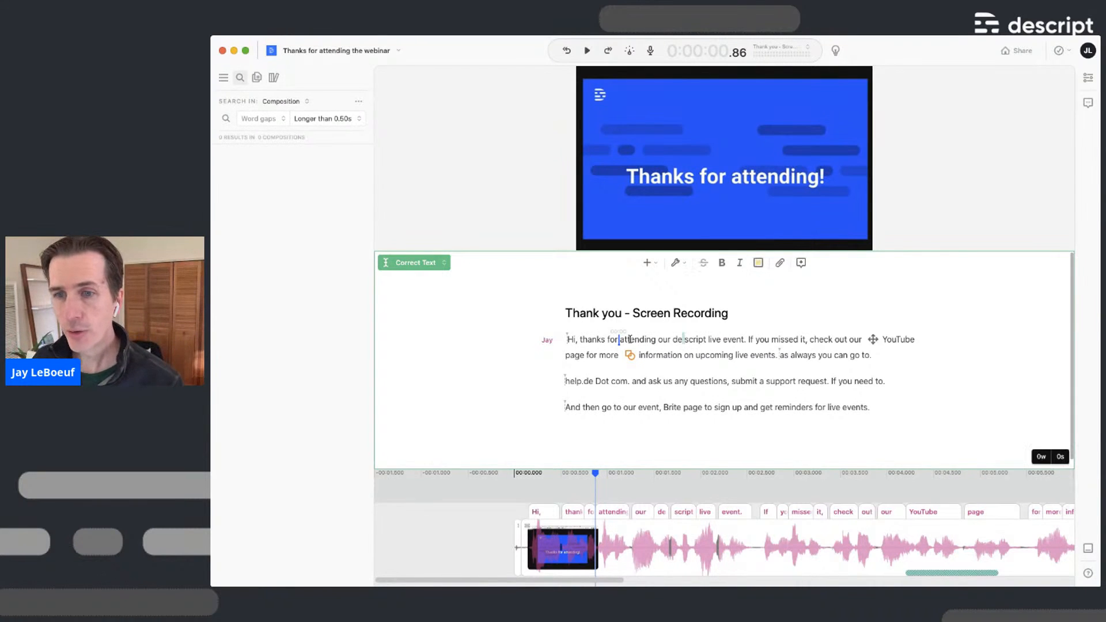
text(D)
key(BackSpace)
key(BackSpace)
text(De)
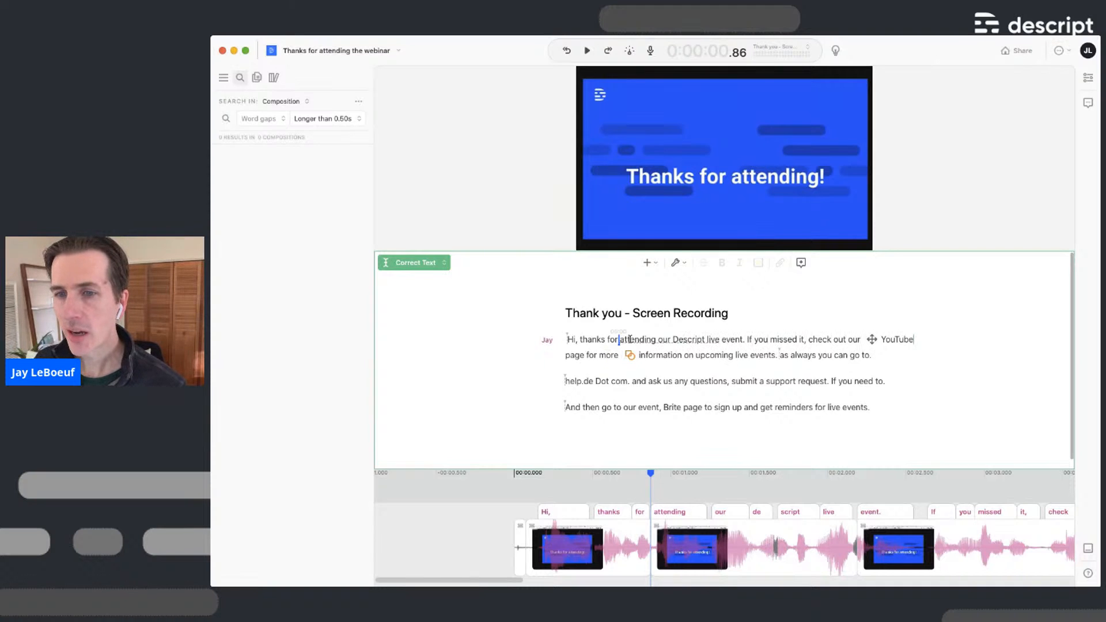
Capitalize "As" in "As always you can go to" and end that phrase with a colon
key(BackSpace)
text(A)
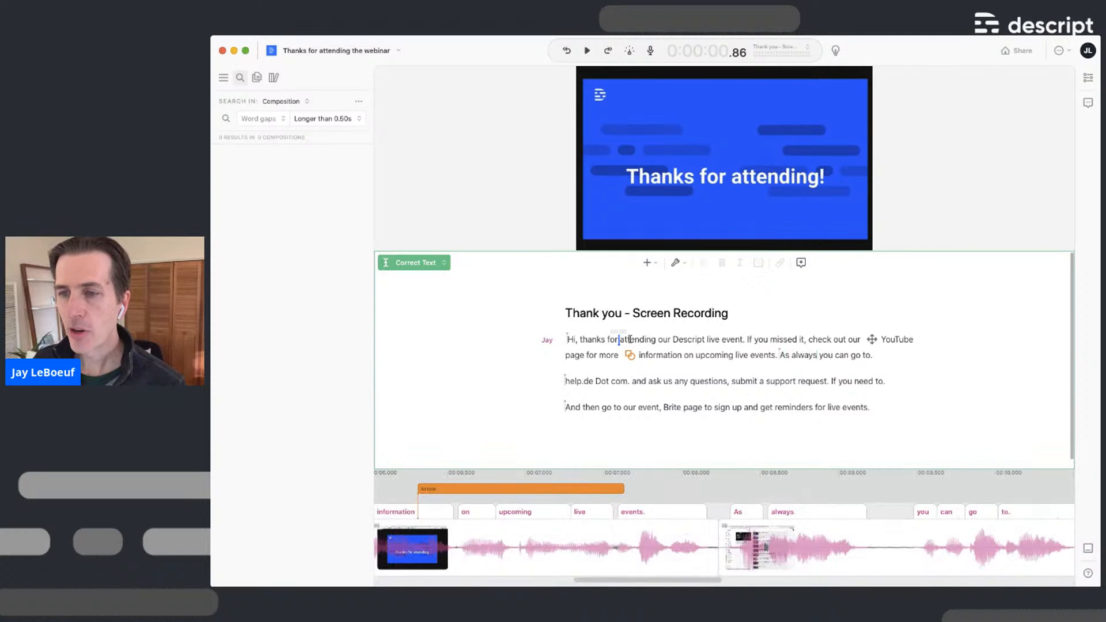
key(BackSpace)
text(:)
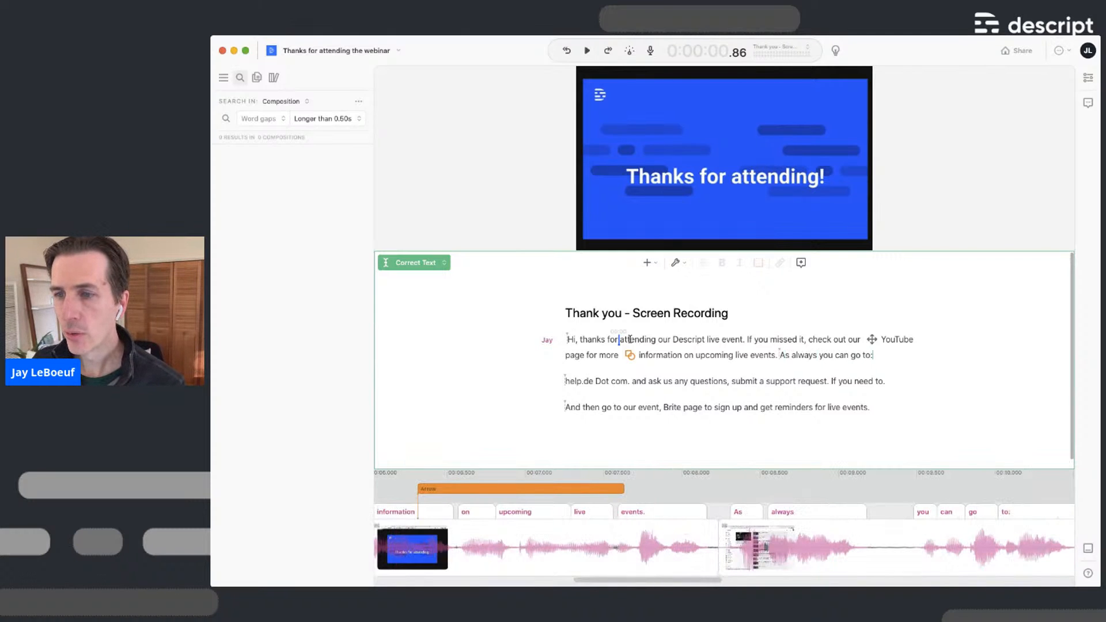
Correct "help.de Dot com." to "help.descript.com" and merge its paragraph with the preceding one
key(alt+Right)
key(alt+Right)
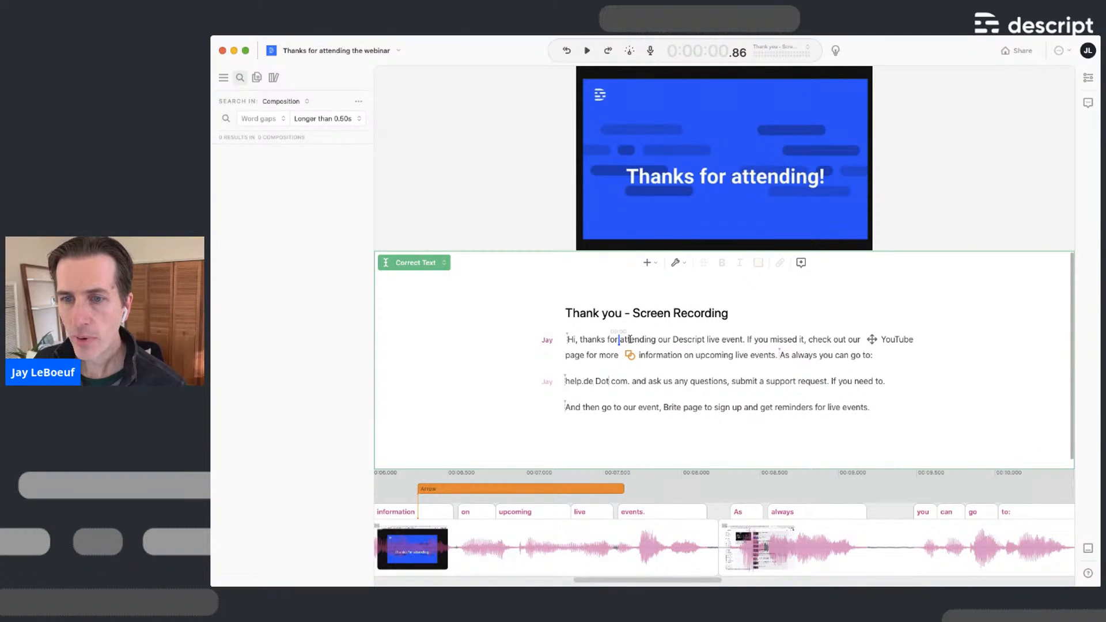
key(shift+alt+Right)
text(script.)
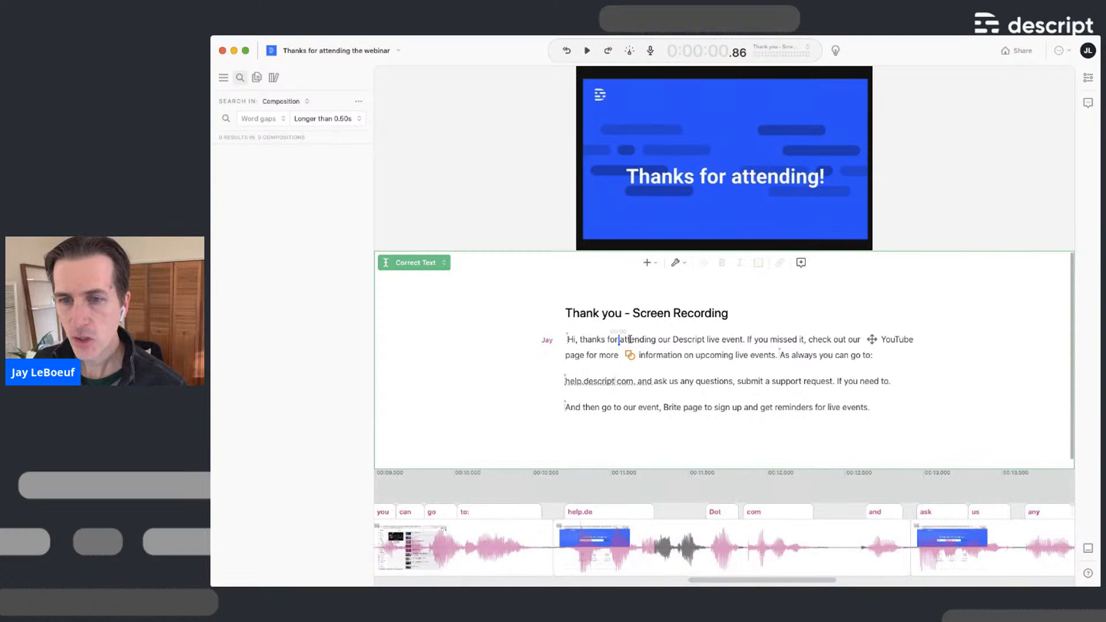
key(shift+alt+Right)
text(Com)
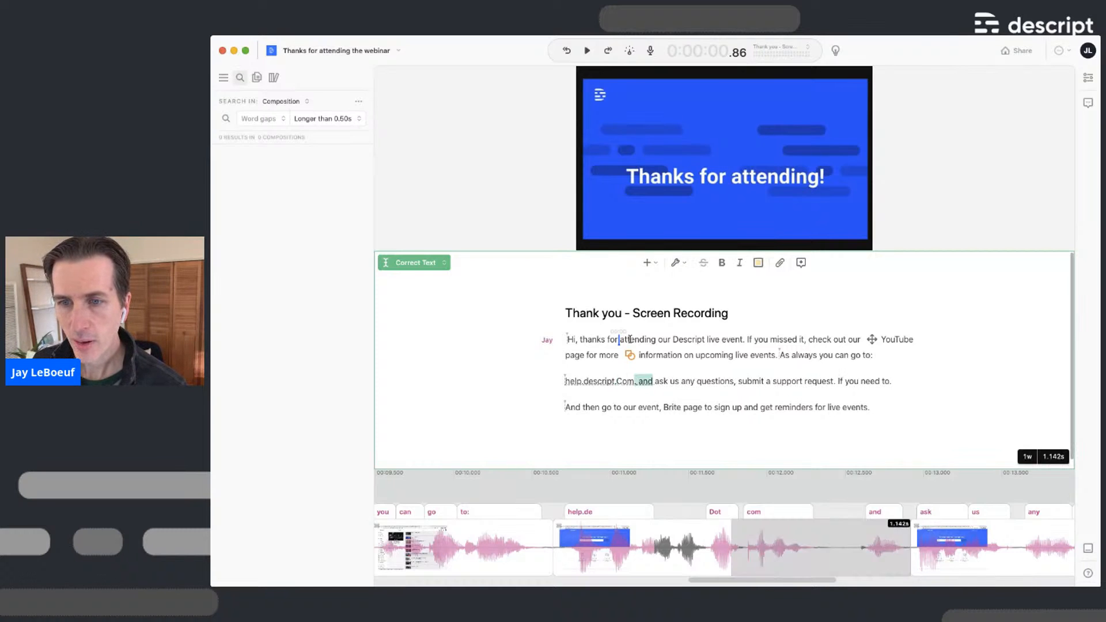
key(Delete)
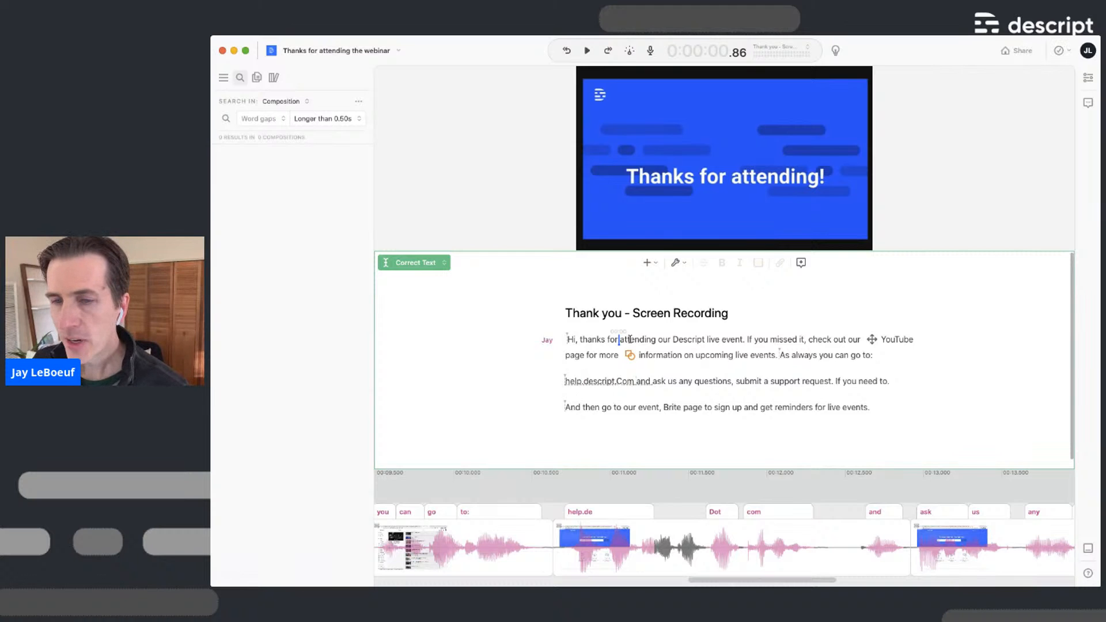
key(BackSpace)
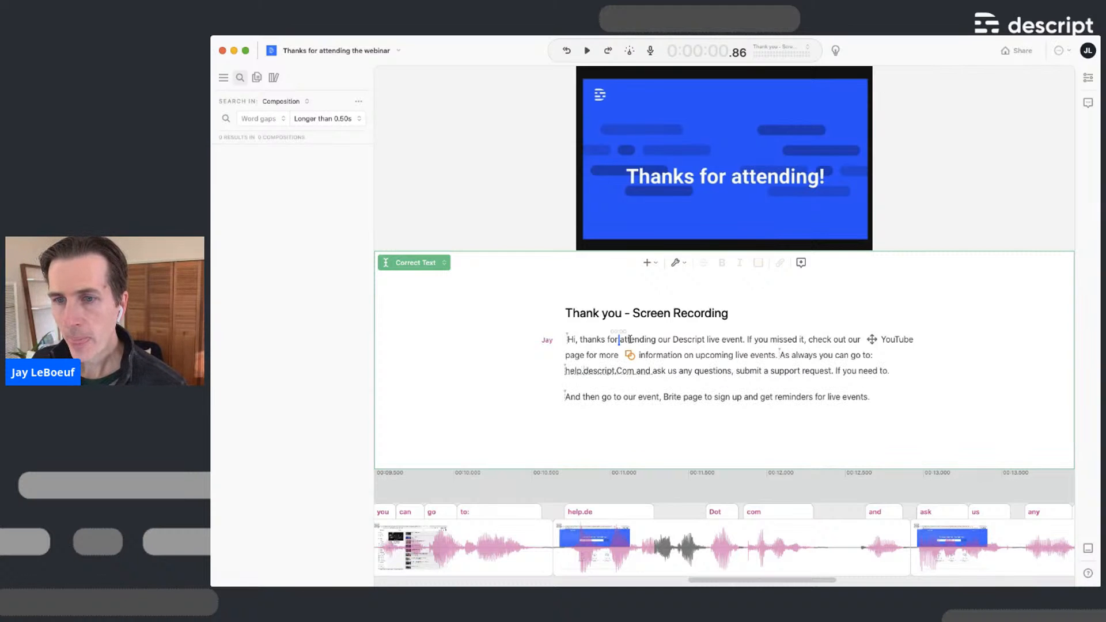
text(c)
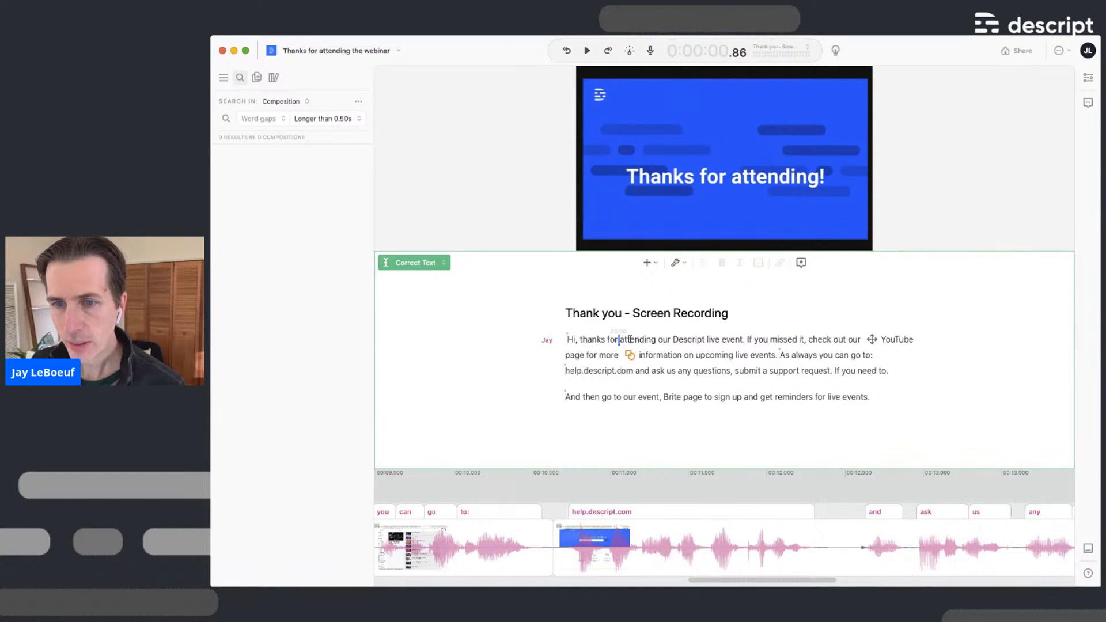
Correct the remaining text to "any questions! Submit a support request, if you need to." and "Eventbrite page to sign up and get reminders for live events!!!"
key(shift+Left)
key(Left)
text(!)
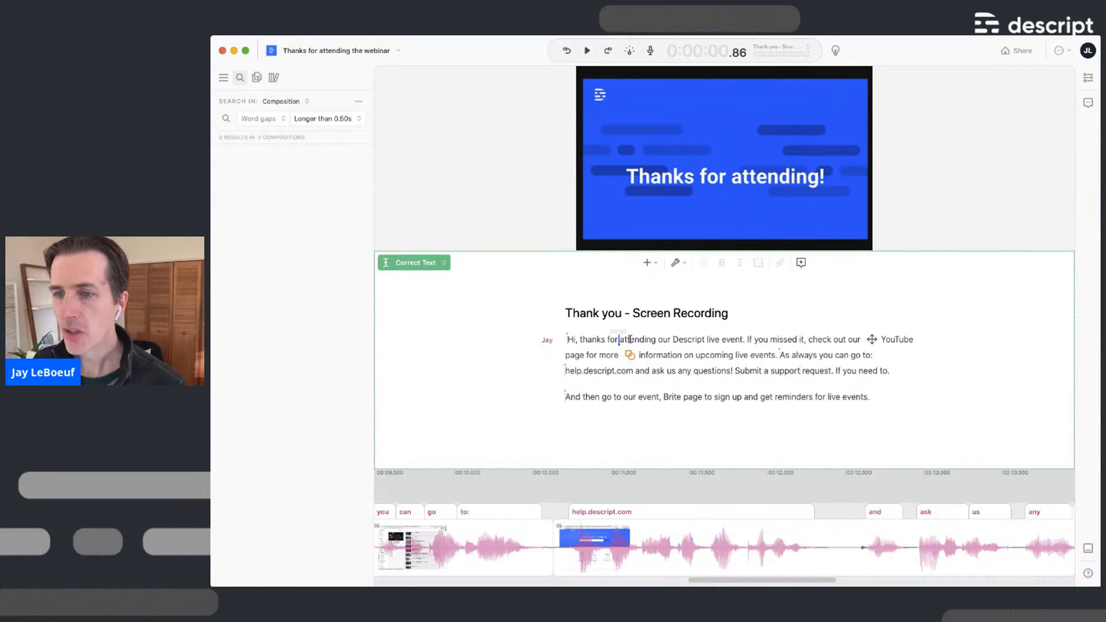
key(BackSpace)
text(,)
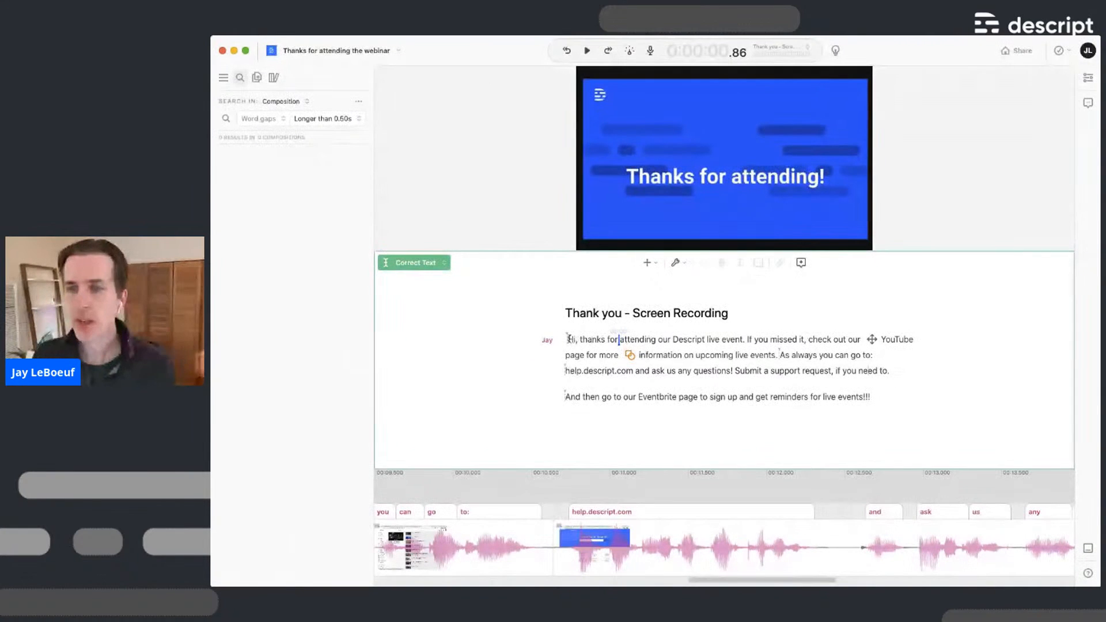
Select the entire transcript and switch the script back to Edit Media mode
double_click(568, 339)
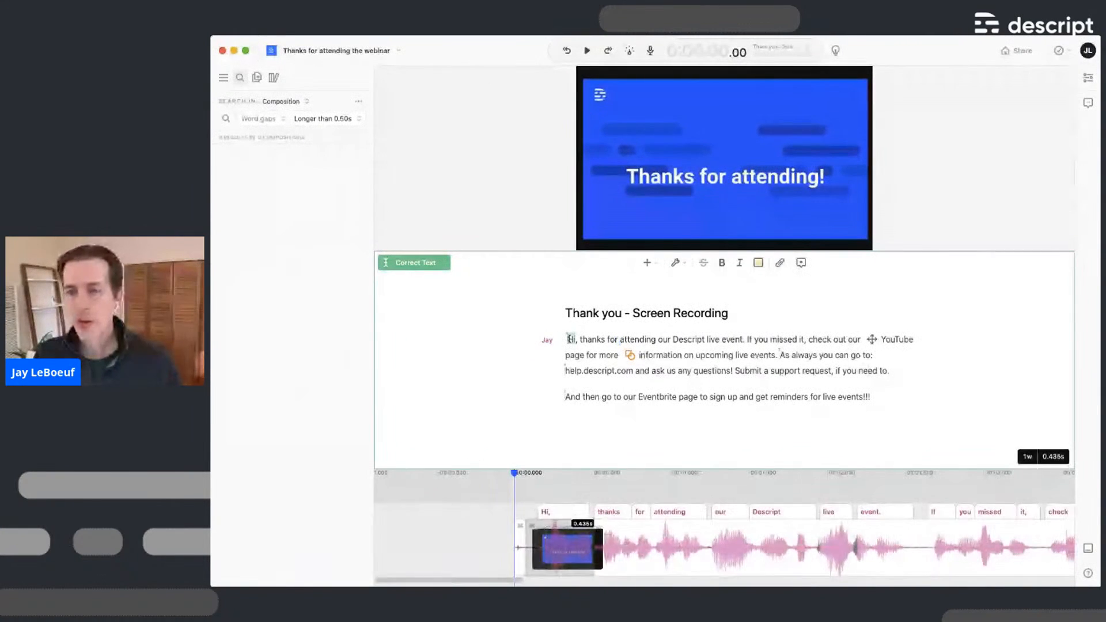
click(750, 354)
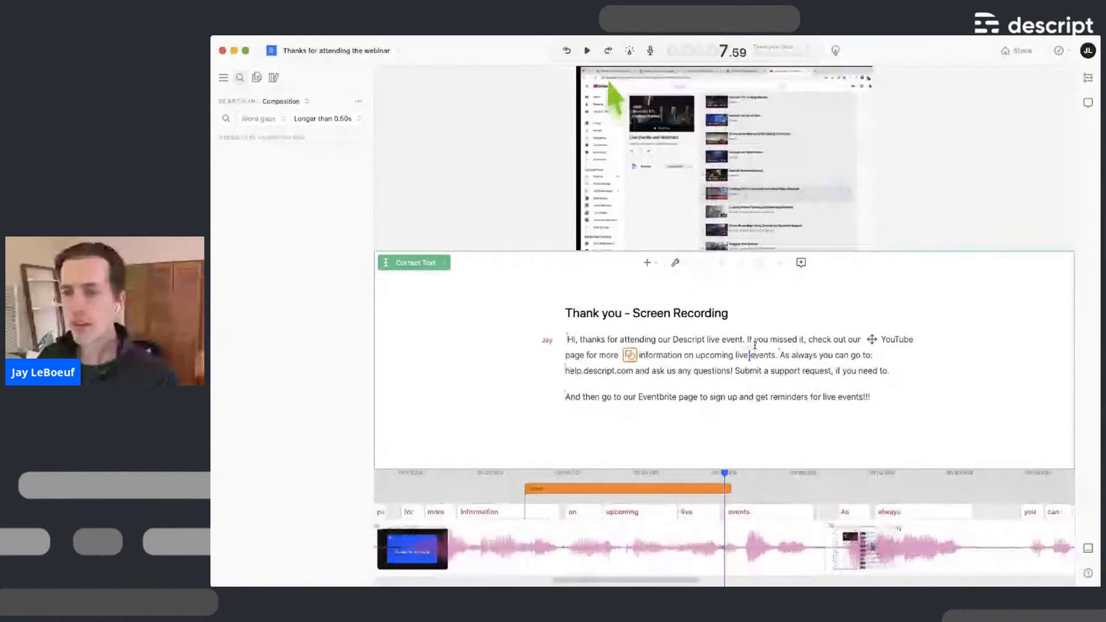
key(super+a)
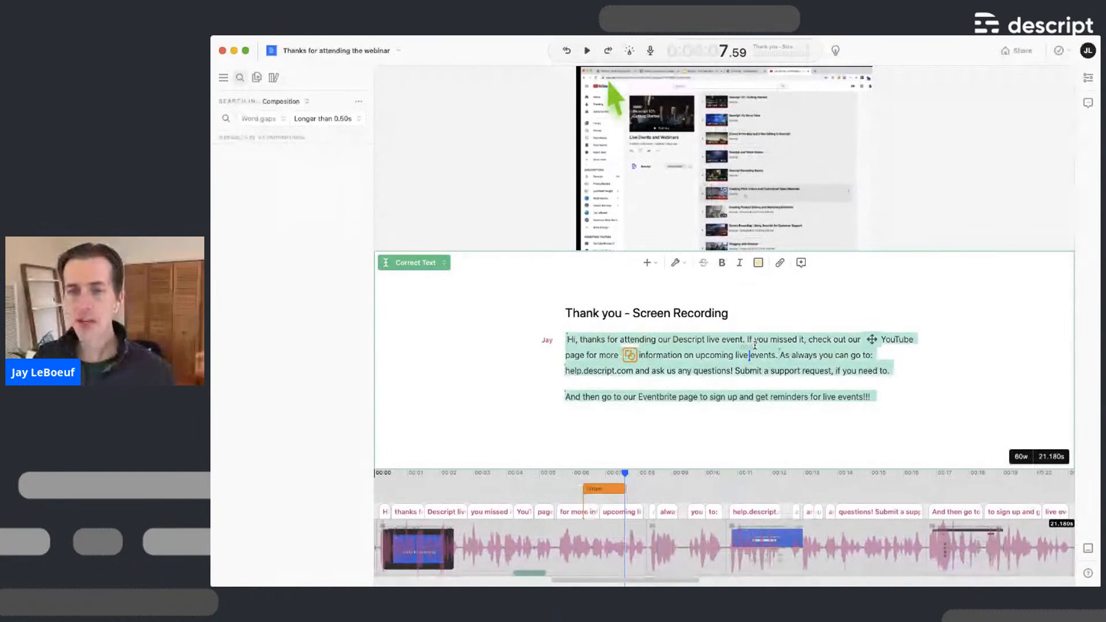
click(414, 264)
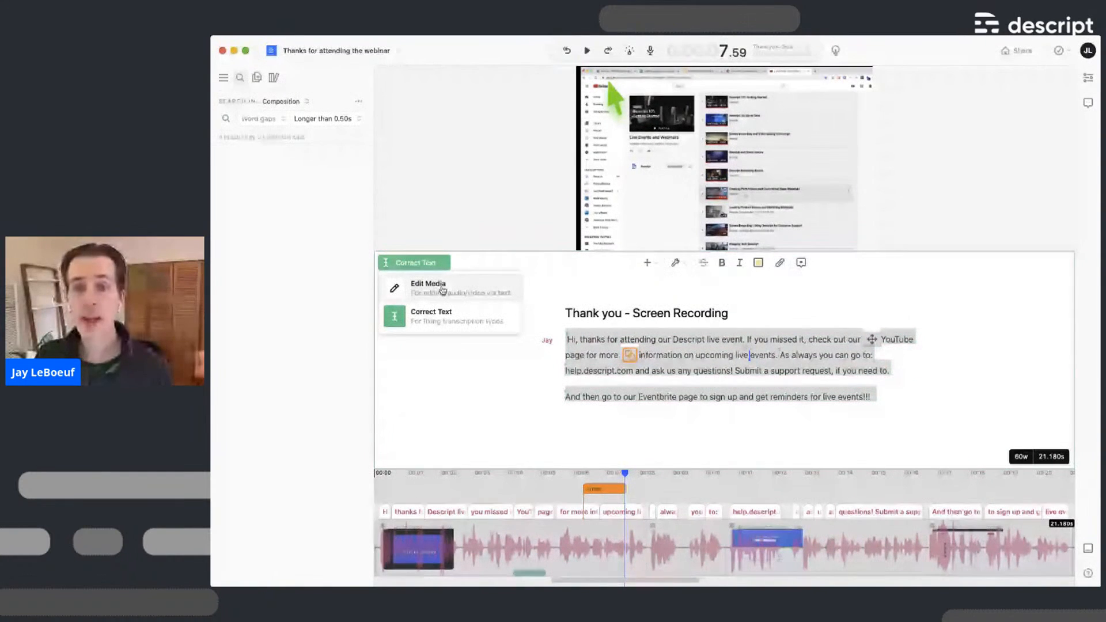
click(442, 291)
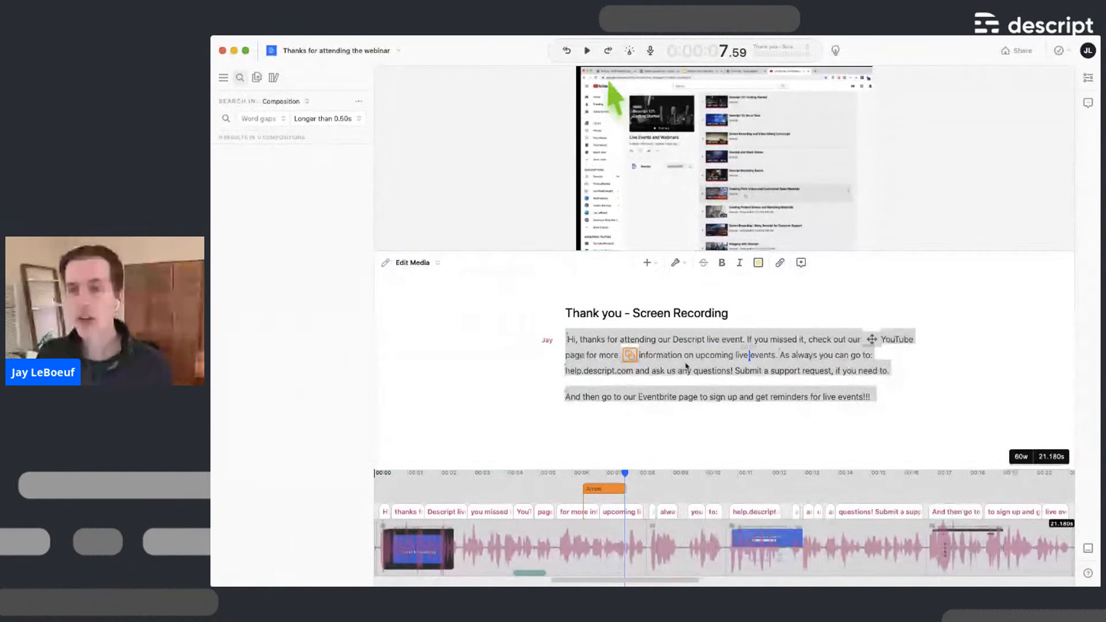
Select the whole transcript, both paragraphs, and insert Fancy Captions across it
click(685, 366)
triple_click(682, 343)
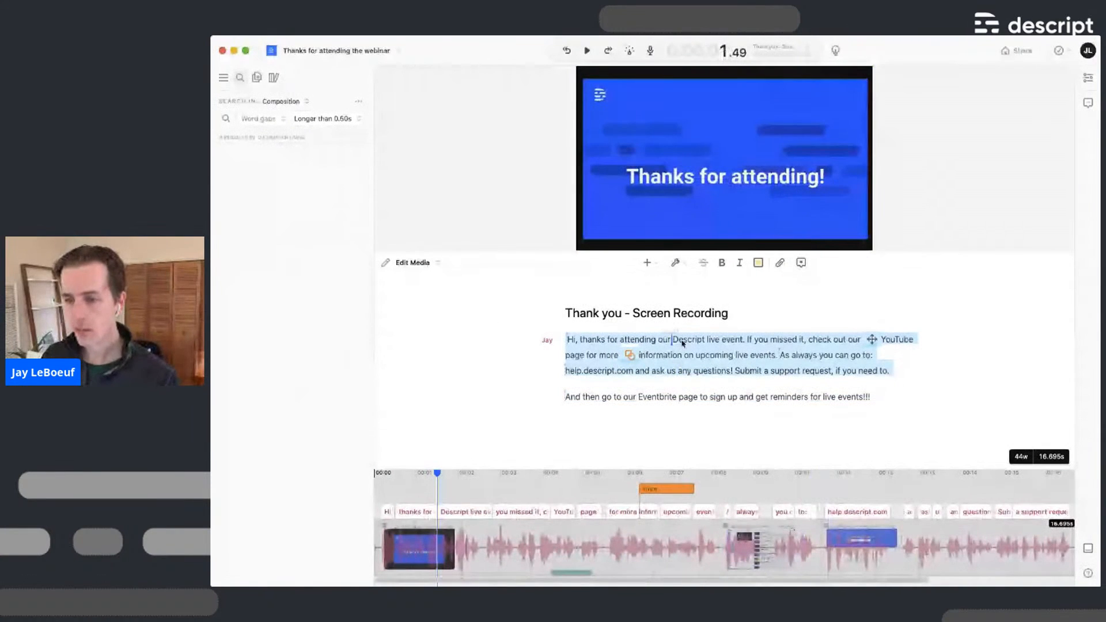
shift+click(882, 400)
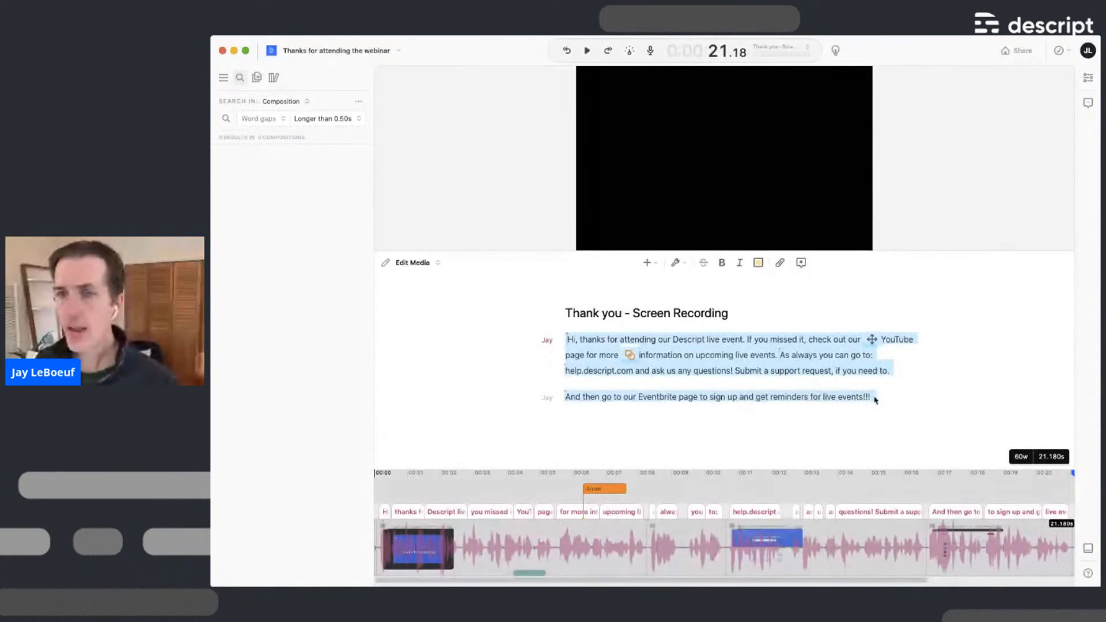
click(684, 268)
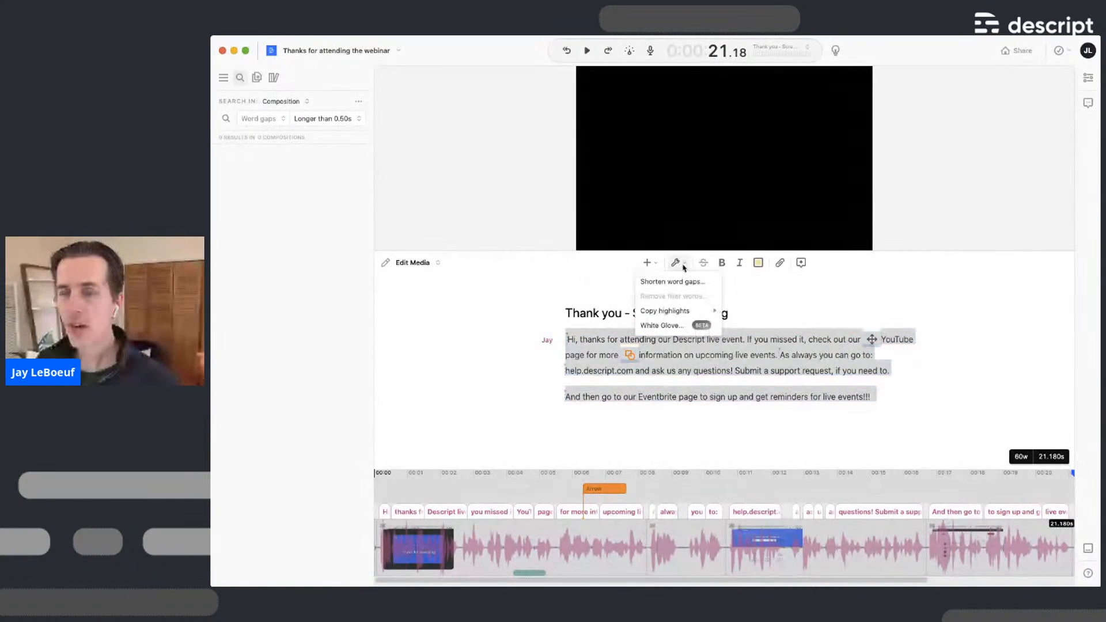
click(684, 269)
click(647, 262)
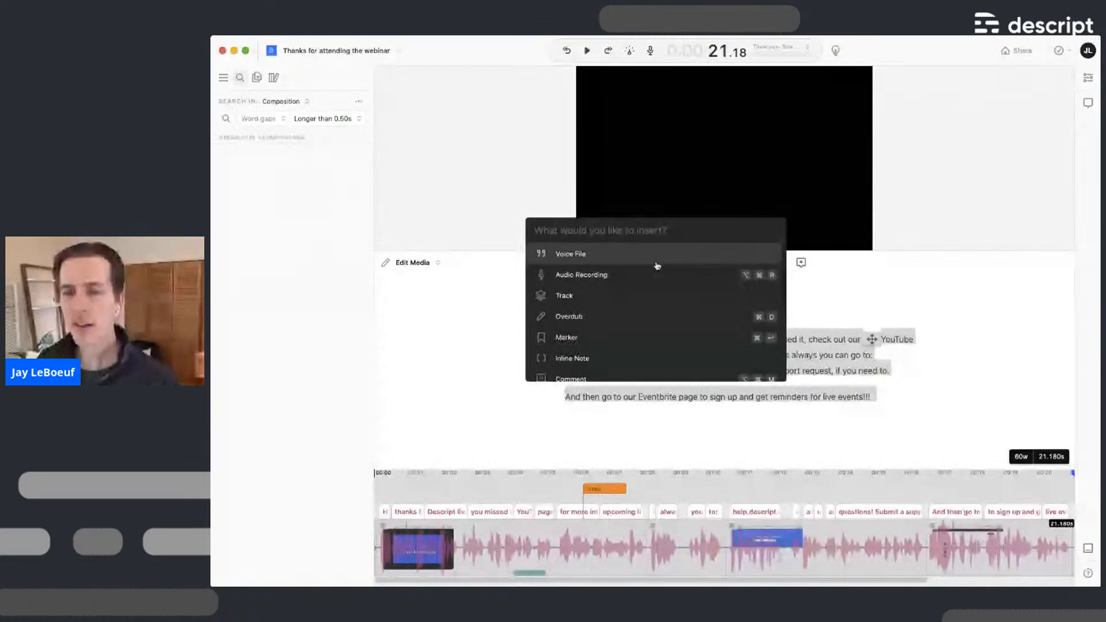
scroll(656, 294, down, 1)
scroll(656, 306, down, 4)
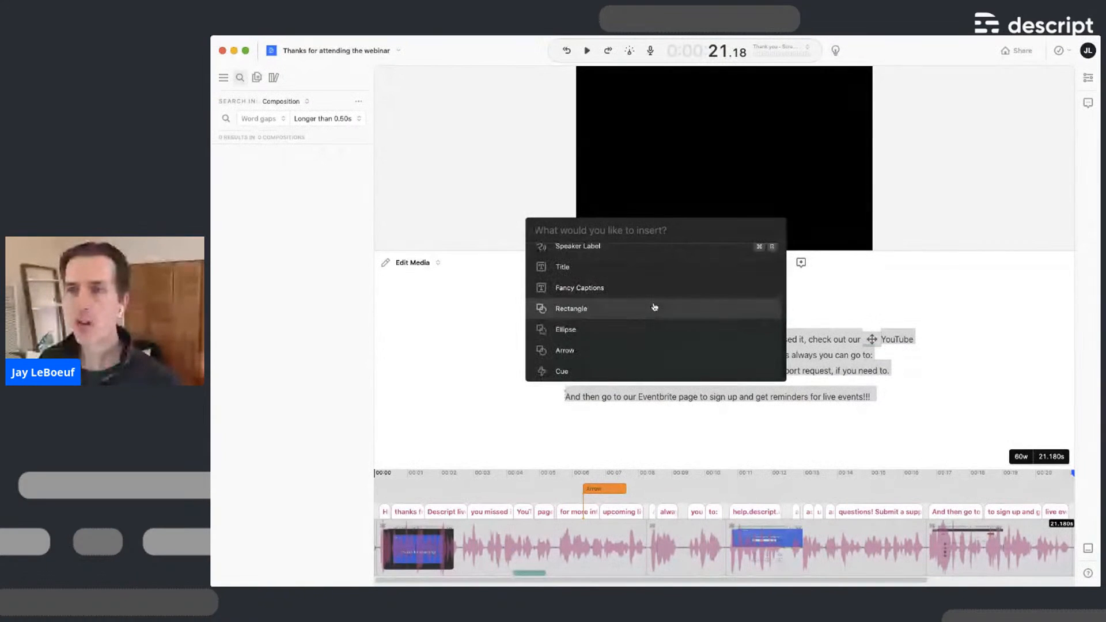
scroll(655, 307, up, 4)
scroll(655, 307, down, 4)
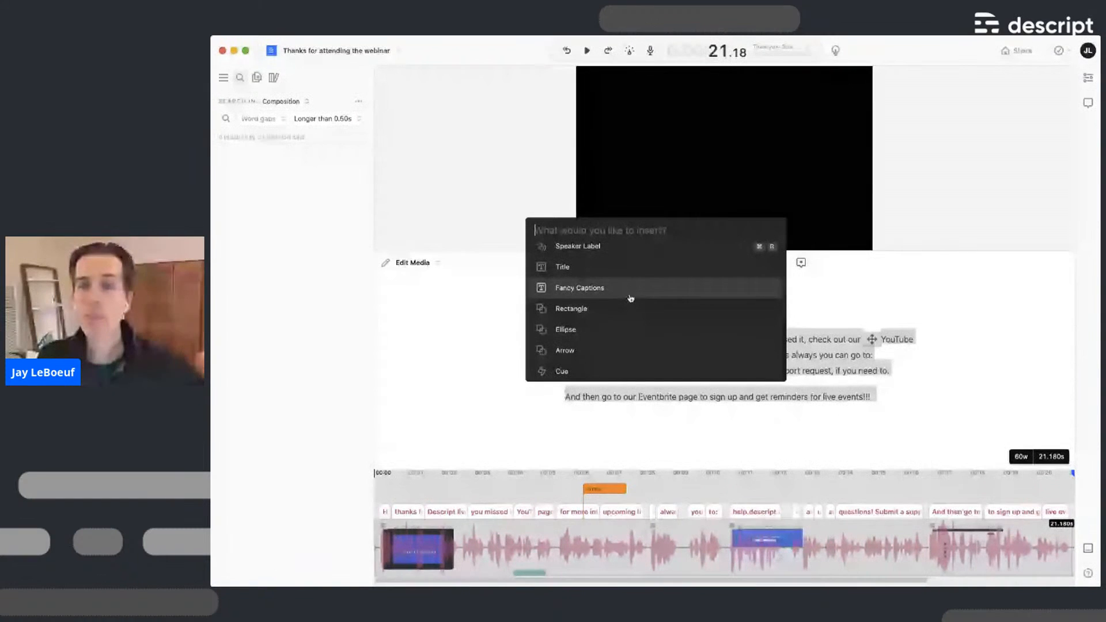
scroll(631, 297, up, 4)
scroll(631, 299, down, 3)
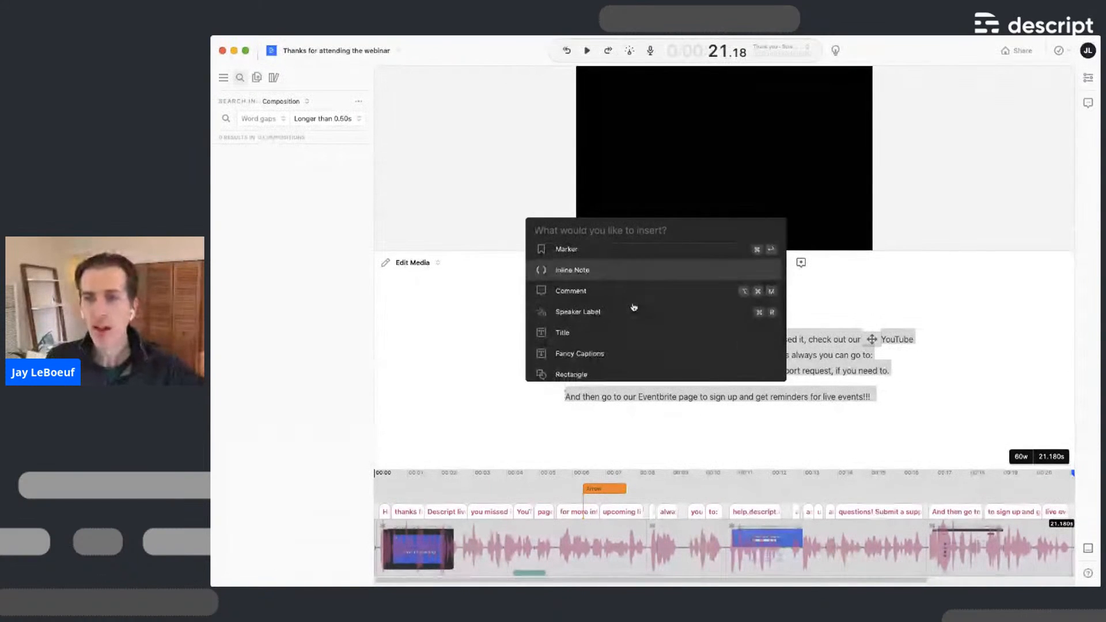
scroll(632, 306, down, 3)
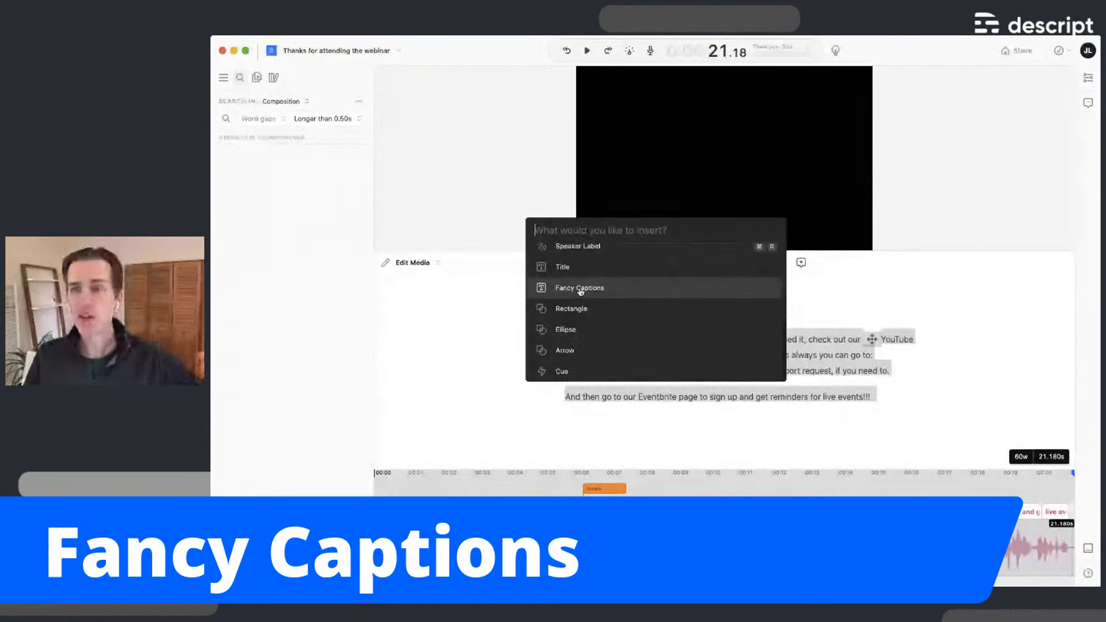
click(580, 288)
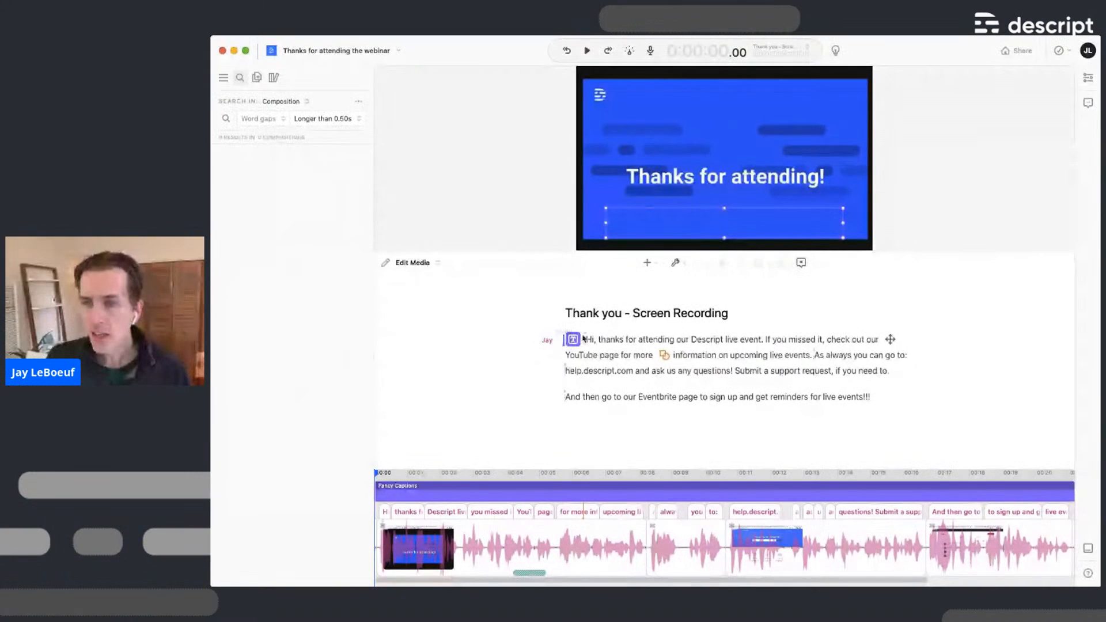
mouse_move(572, 343)
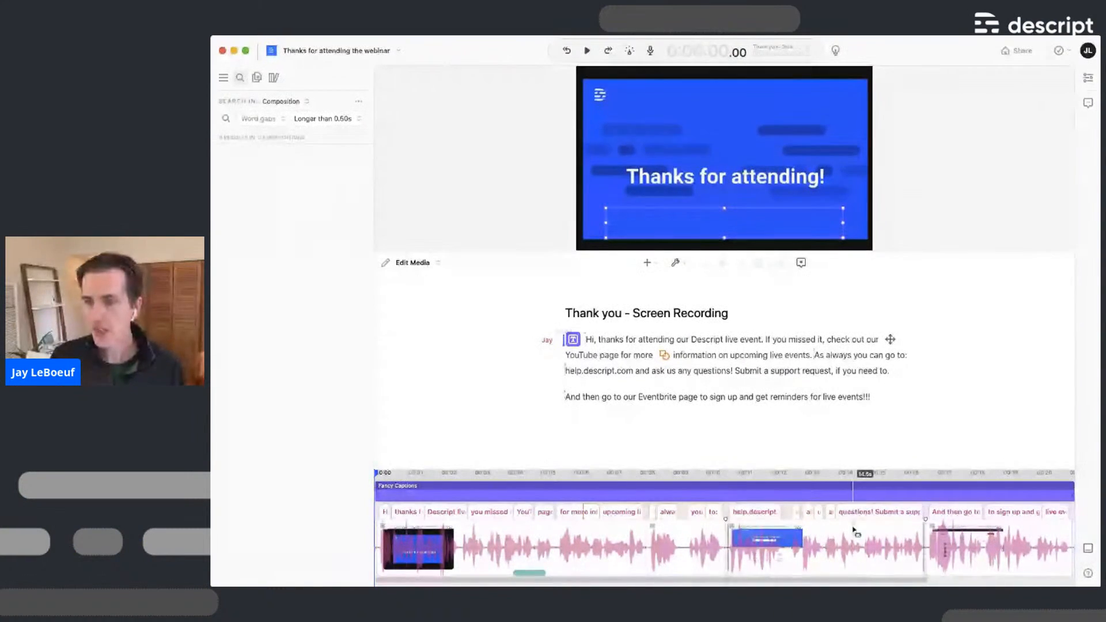
scroll(854, 531, down, 5)
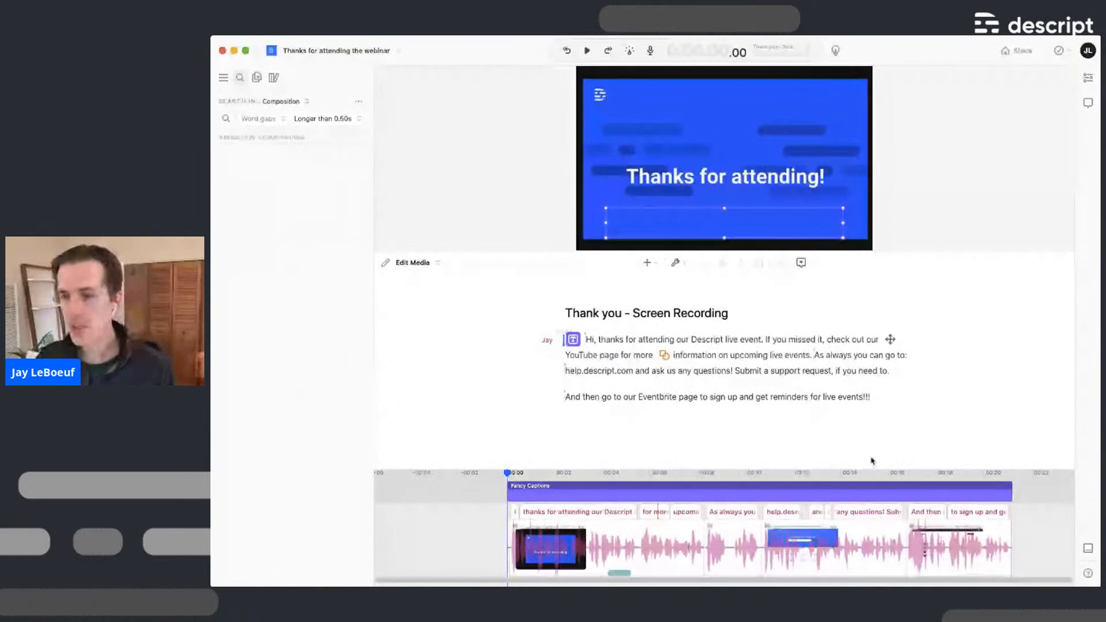
drag(865, 469, 880, 406)
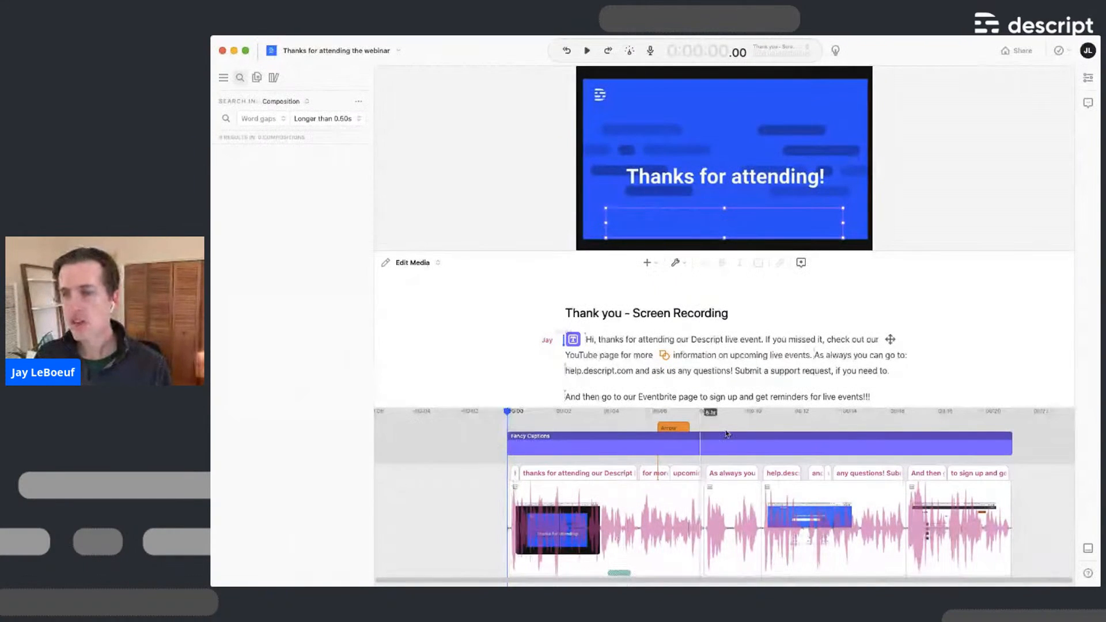
drag(962, 406, 967, 457)
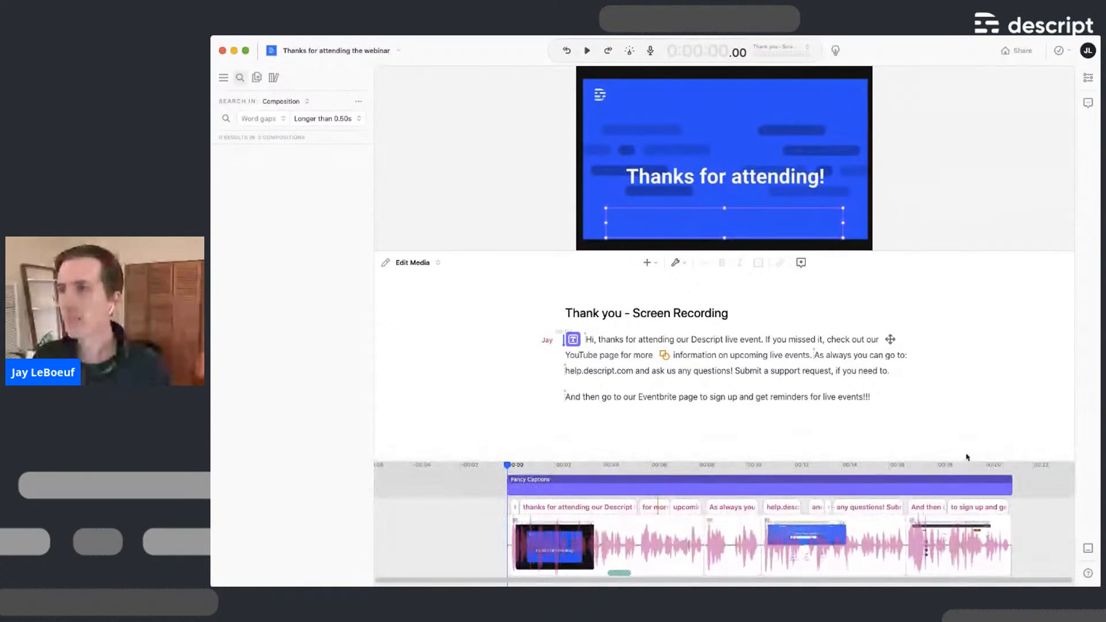
Show the clip properties and play the composition from the beginning to preview the captions on the video
click(1089, 82)
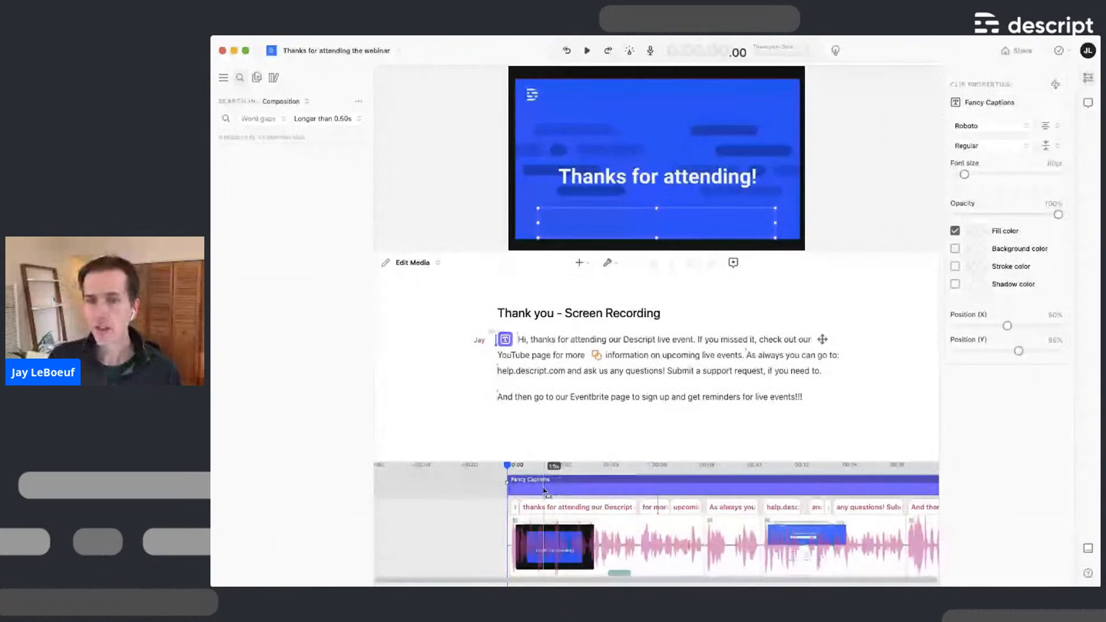
click(570, 492)
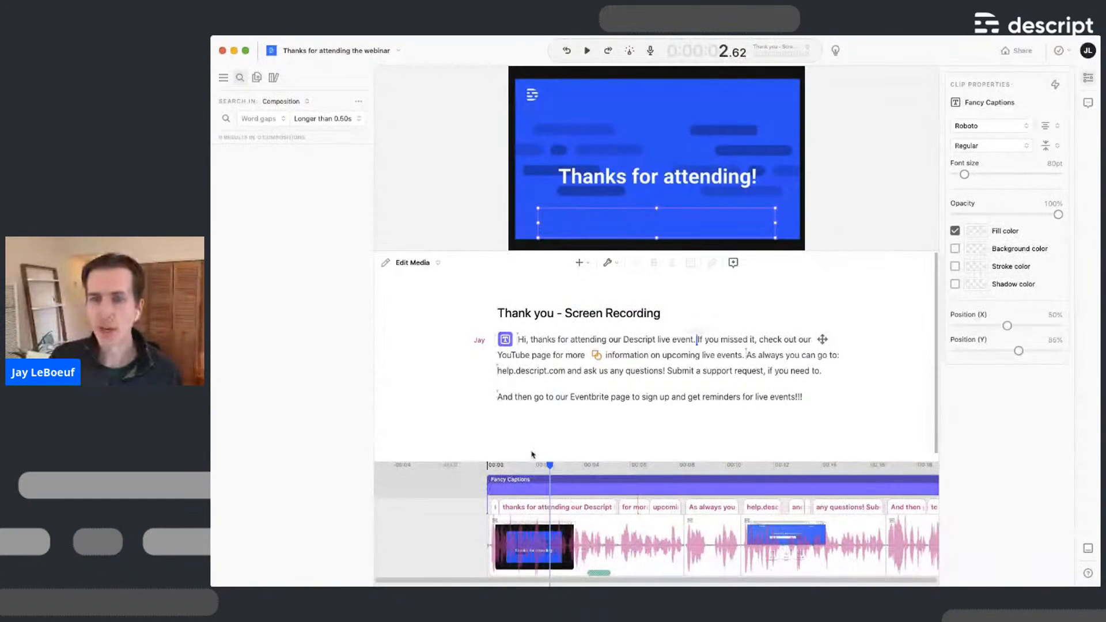
click(518, 340)
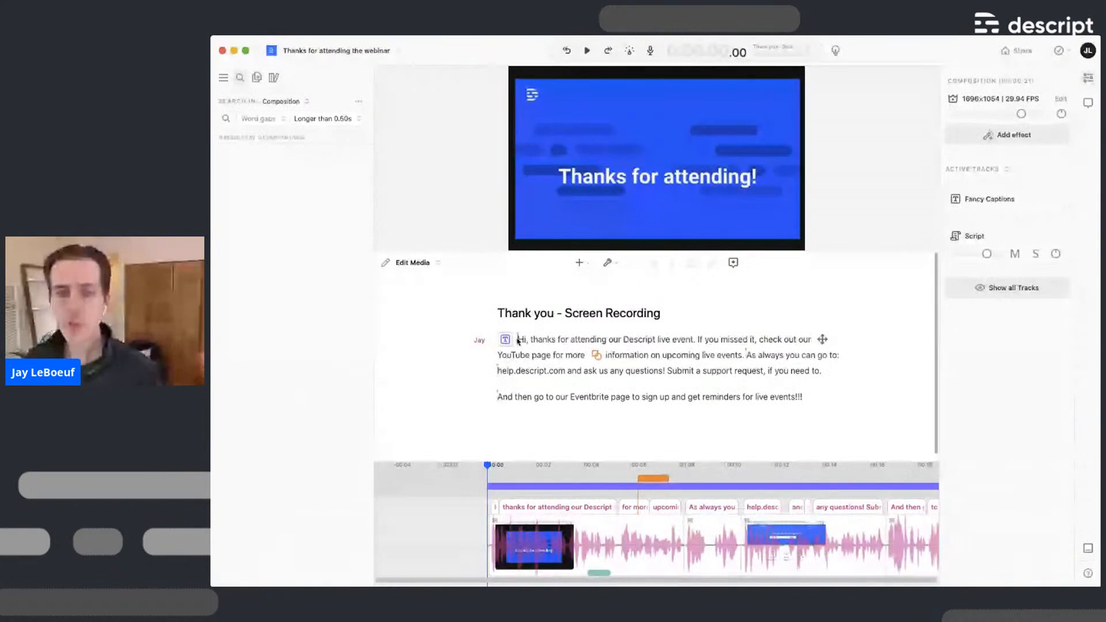
key(space)
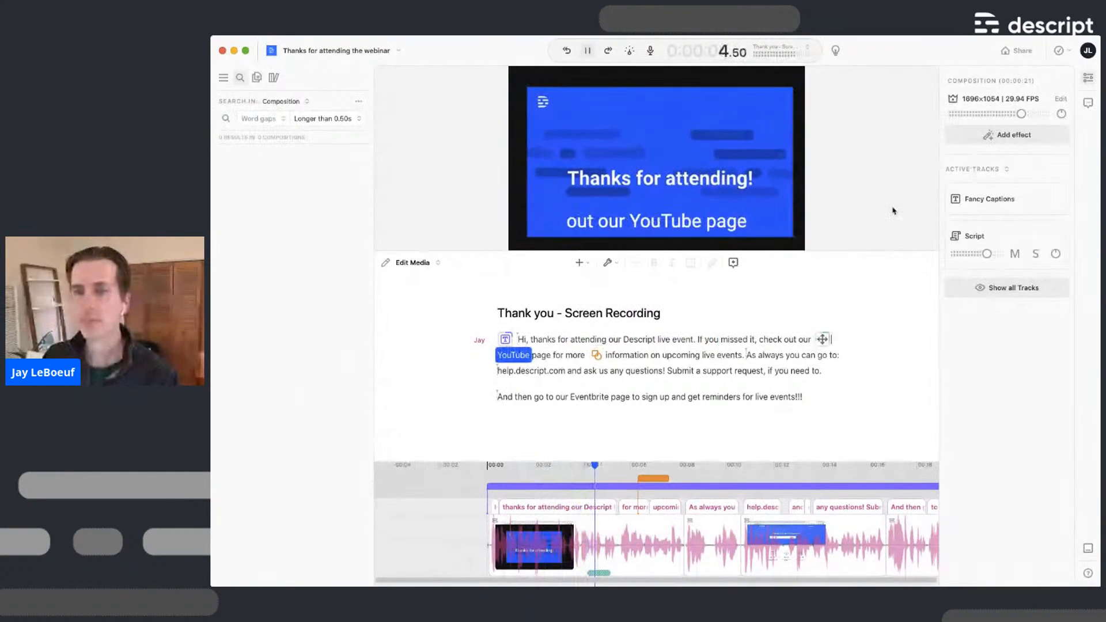
key(space)
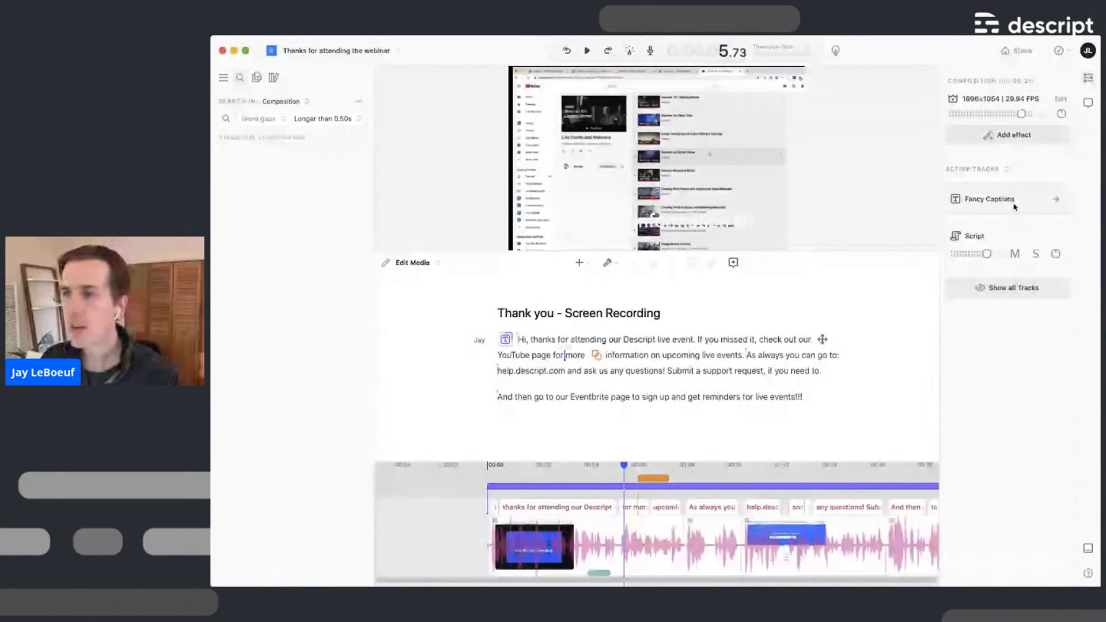
Give the Fancy Captions track a black background color and set its opacity to 66%
click(1051, 200)
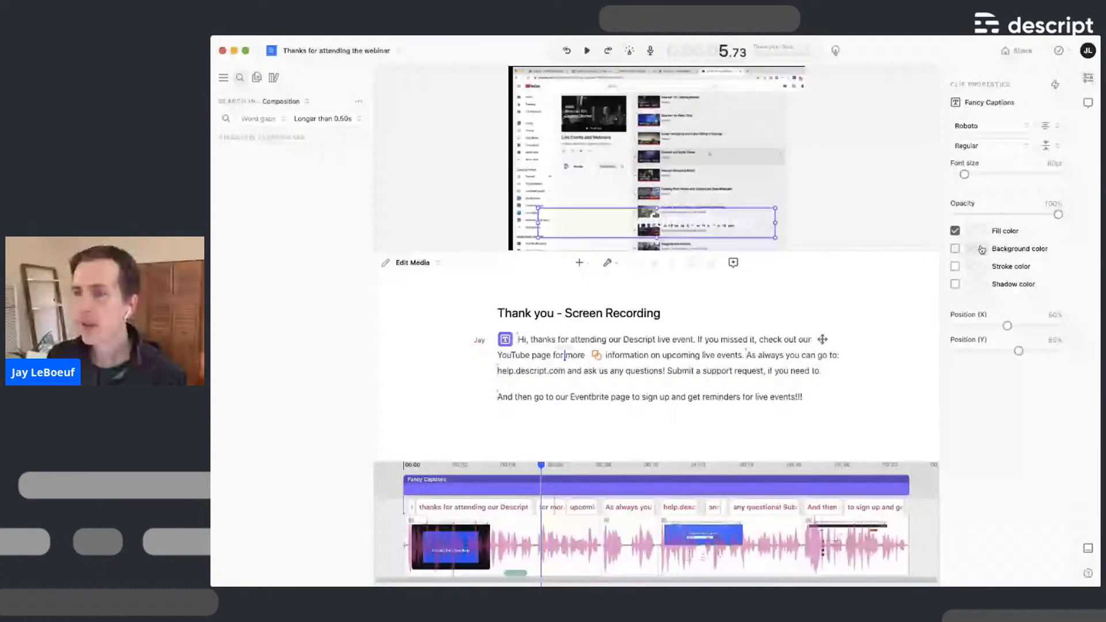
click(975, 231)
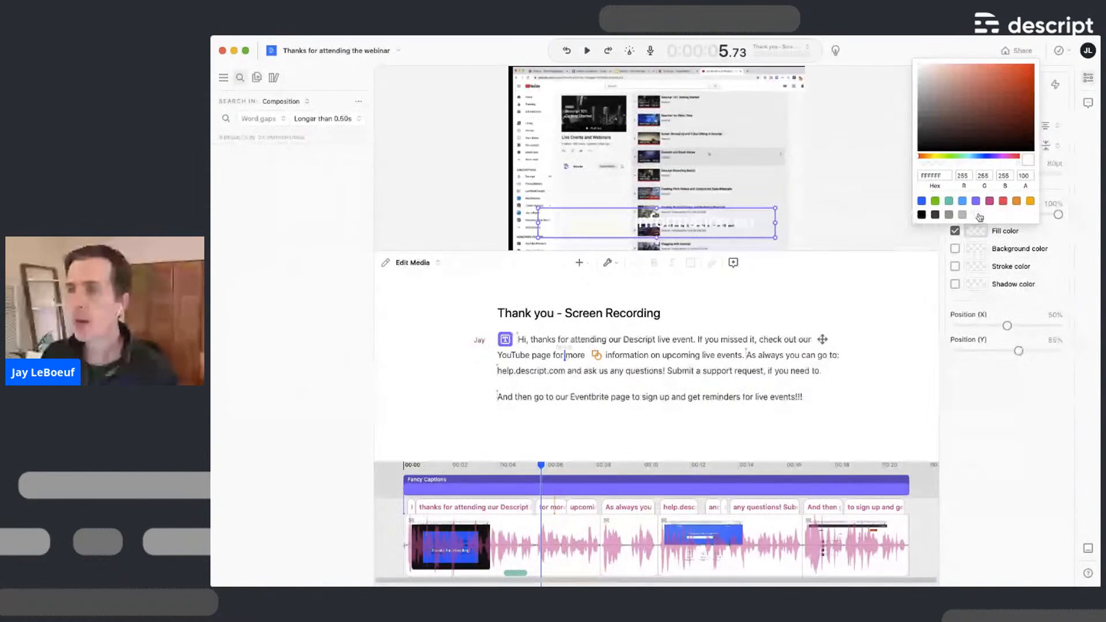
click(955, 249)
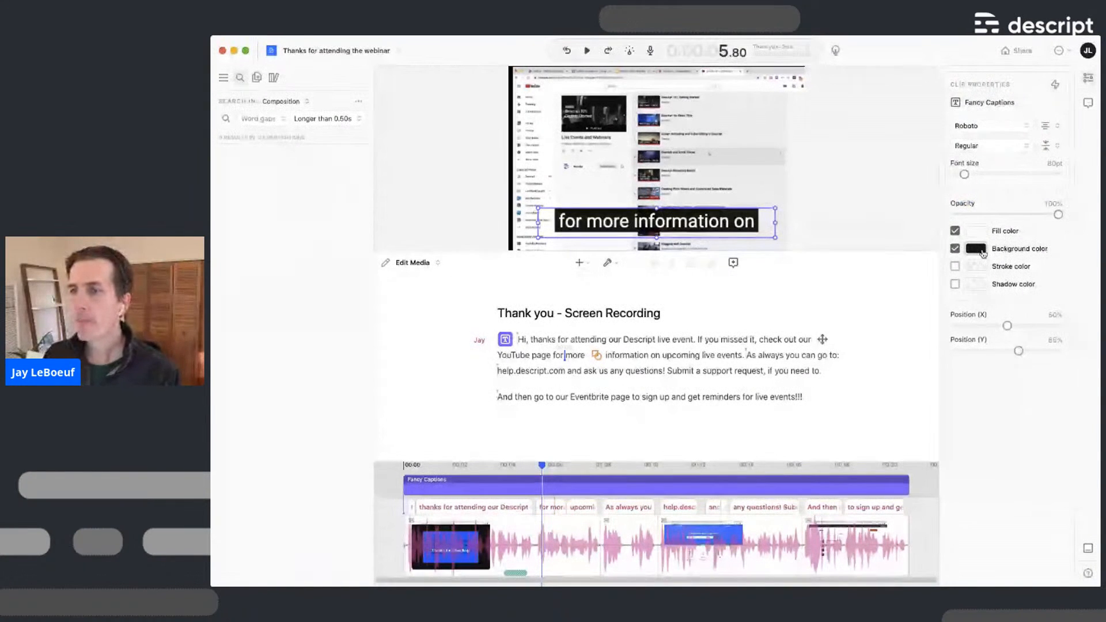
click(983, 250)
click(1064, 212)
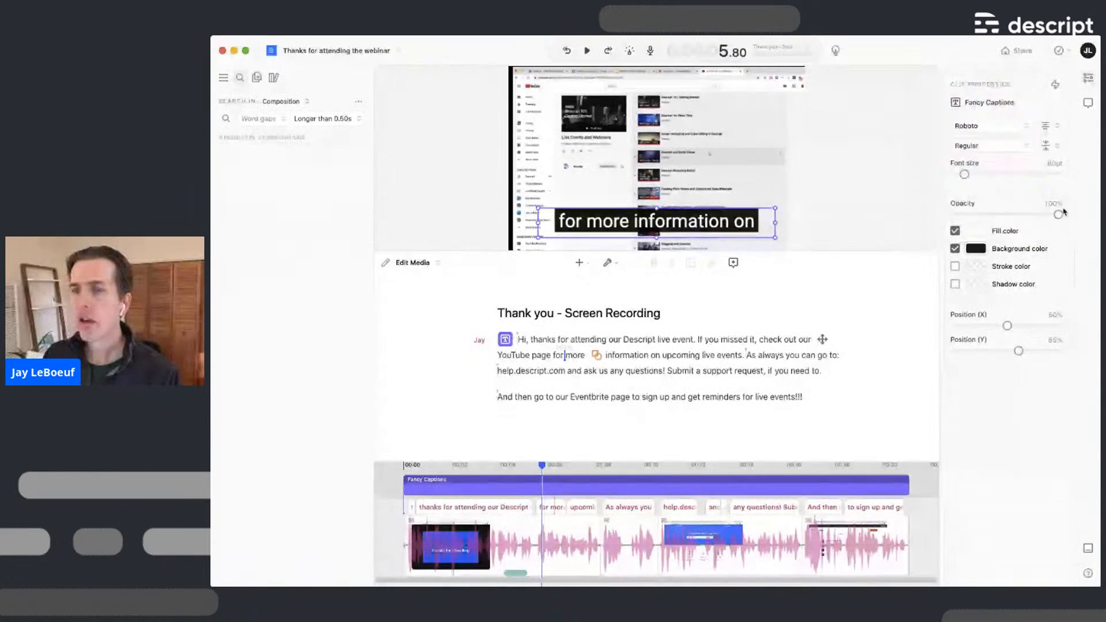
drag(1058, 214, 1023, 215)
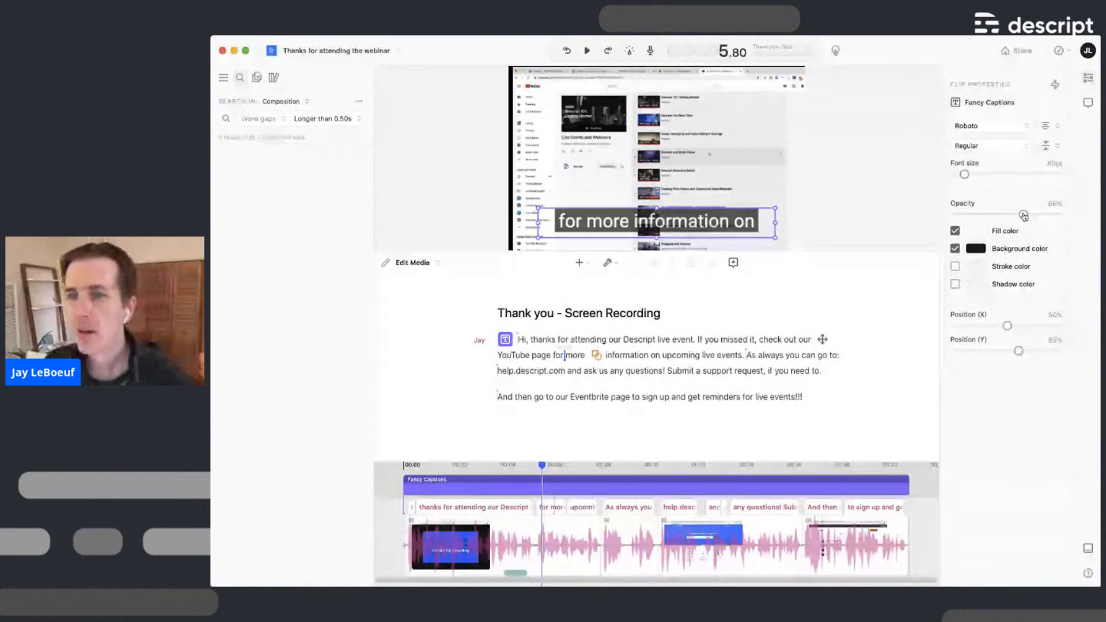
Add a blue (0062FF) stroke 6.6 pt wide and a shadow with 12.7 pt blur to the captions
click(956, 267)
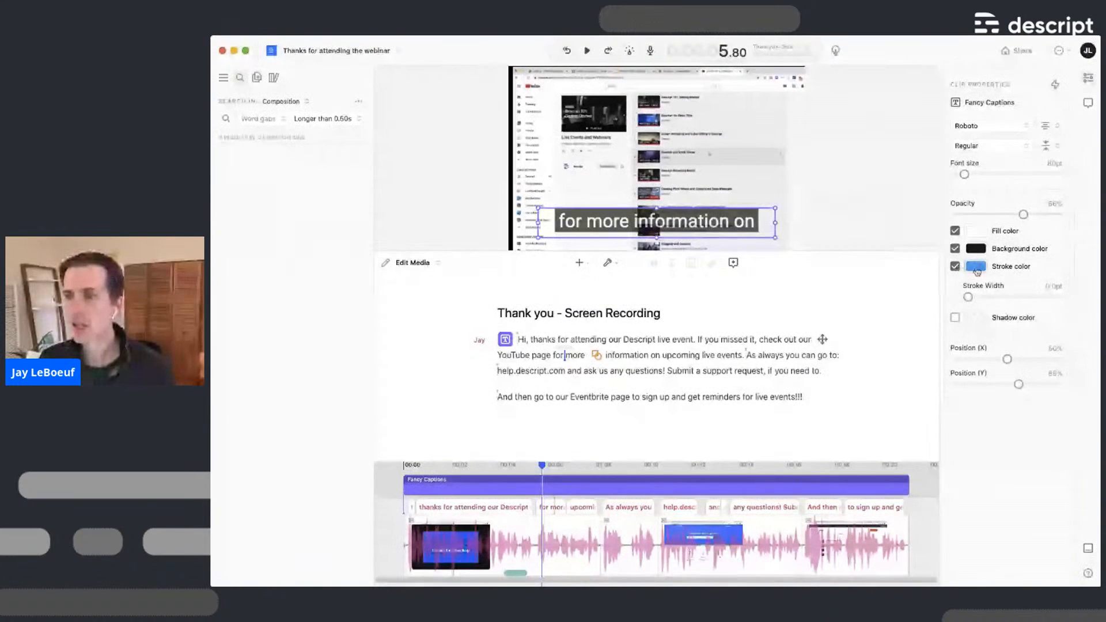
click(977, 268)
click(922, 237)
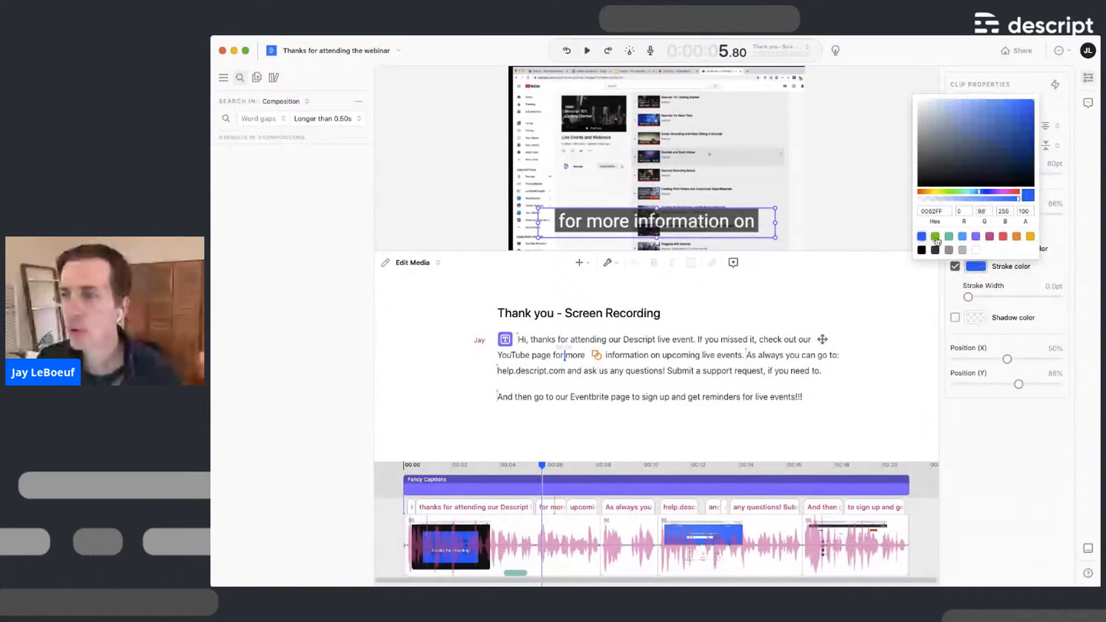
click(1042, 275)
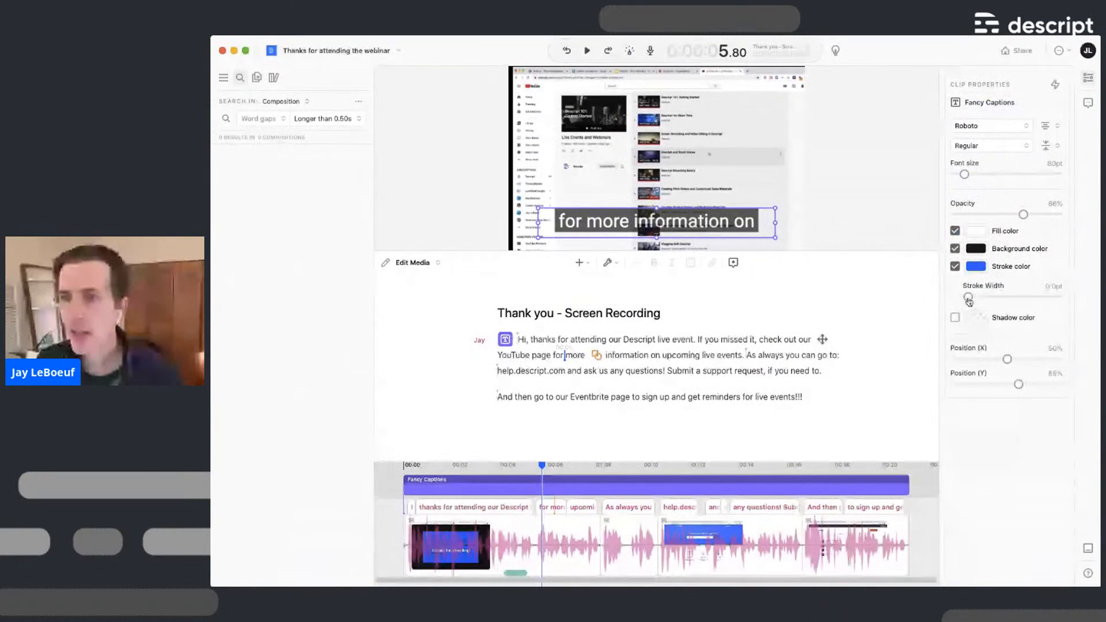
drag(968, 300, 976, 300)
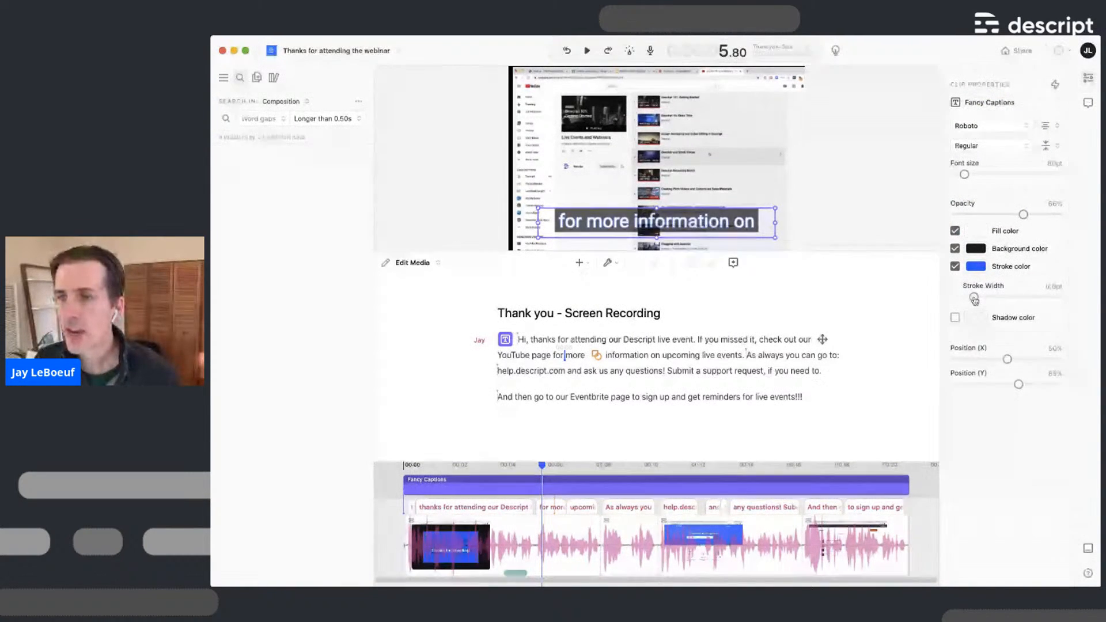
click(955, 317)
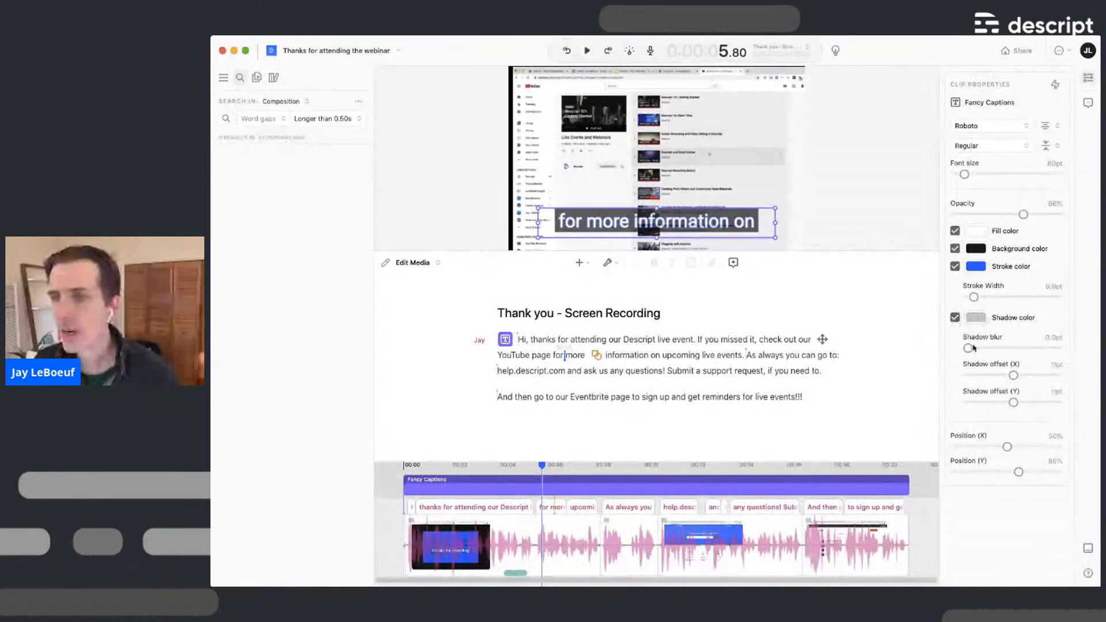
drag(970, 349, 980, 350)
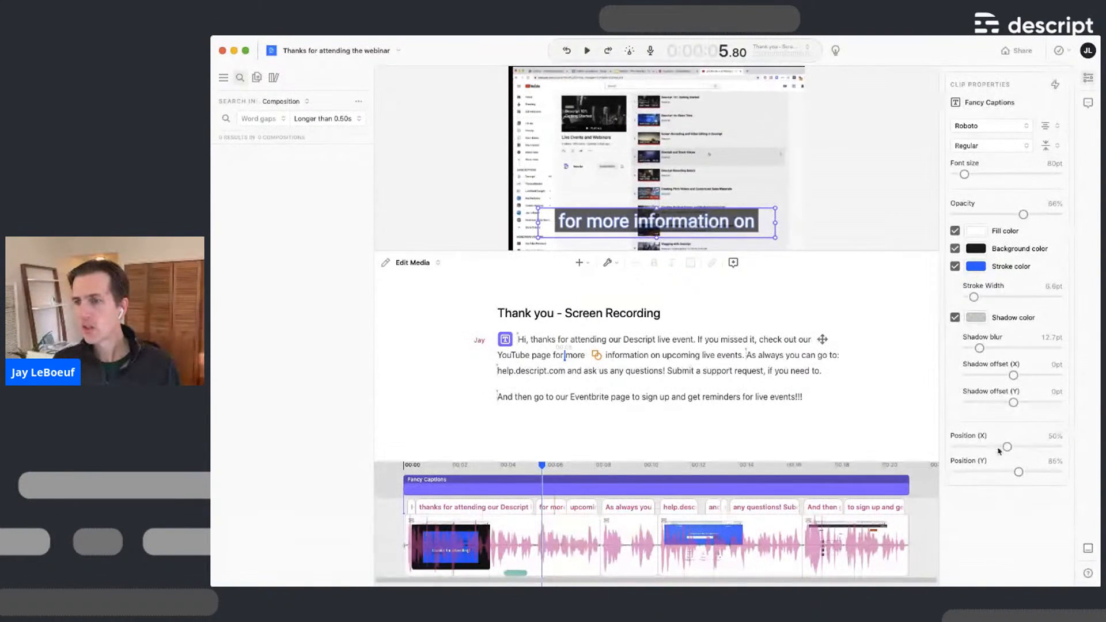
Raise the captions to a vertical position of 82% and extend the upper edge of the caption box slightly
drag(1019, 472, 1019, 476)
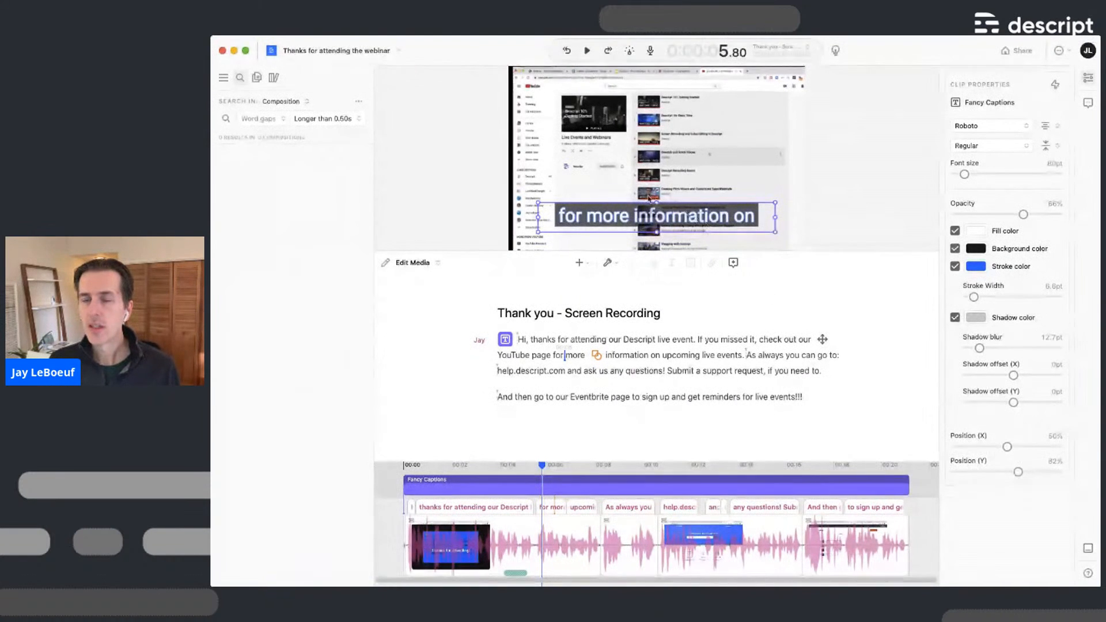
mouse_move(657, 203)
mouse_down()
mouse_move(661, 162)
mouse_move(661, 198)
mouse_up()
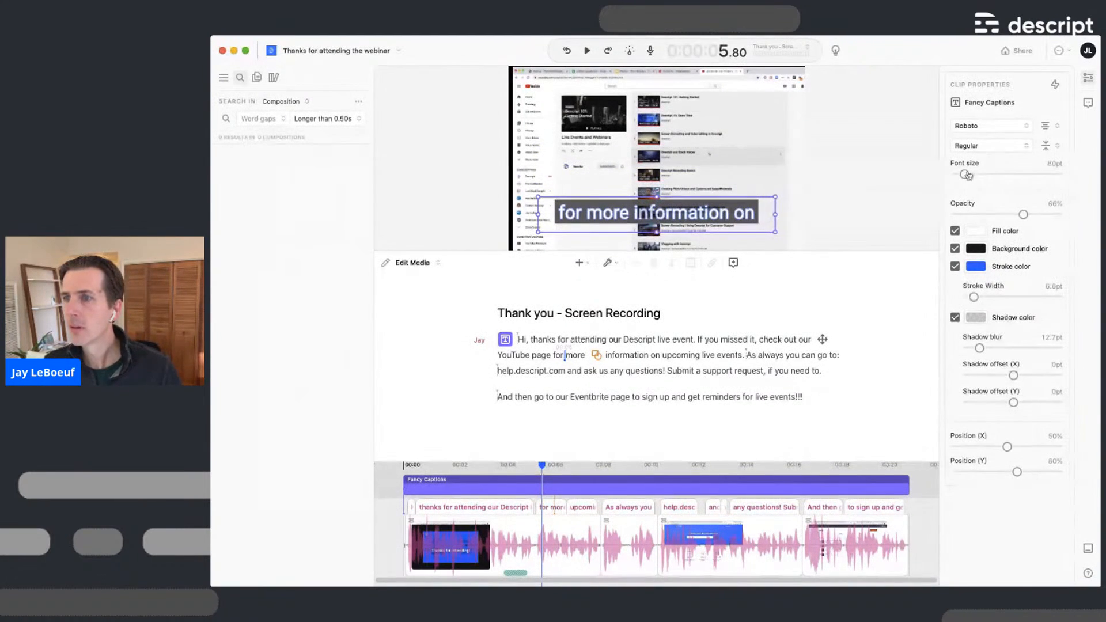
Set the captions' font to Sora at 74 pt and preview them by playing a short stretch of the video
drag(966, 178, 965, 180)
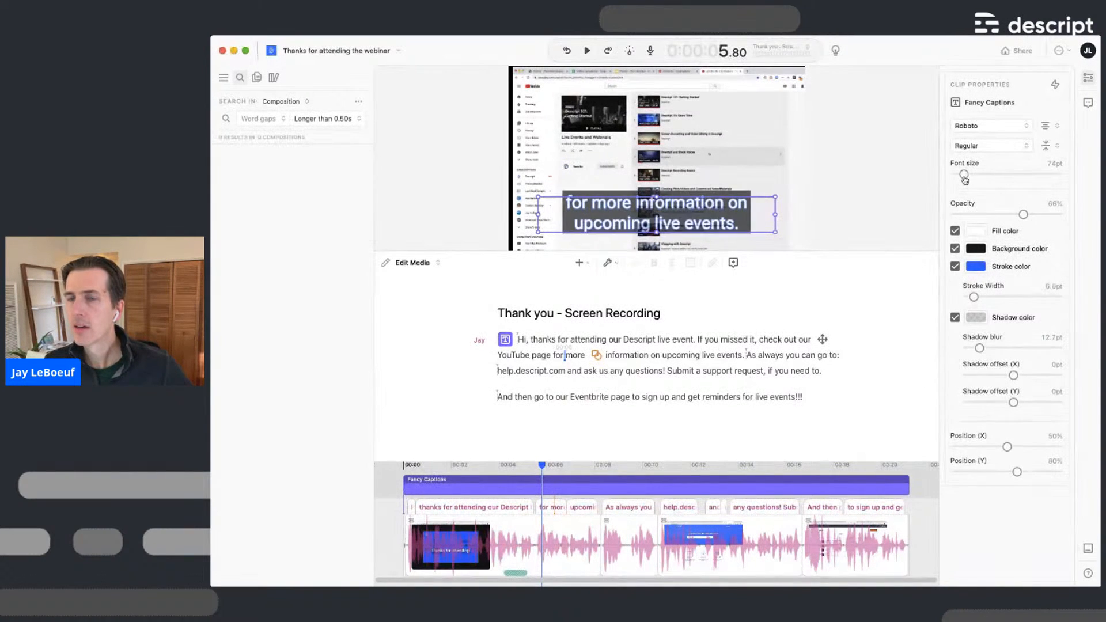
click(1001, 126)
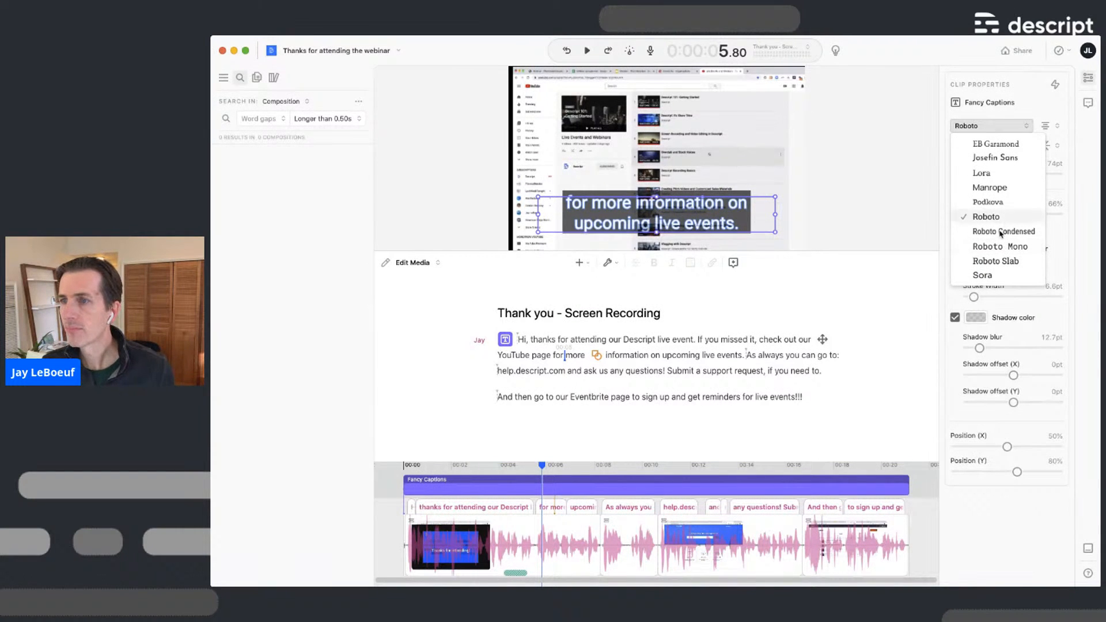
click(992, 276)
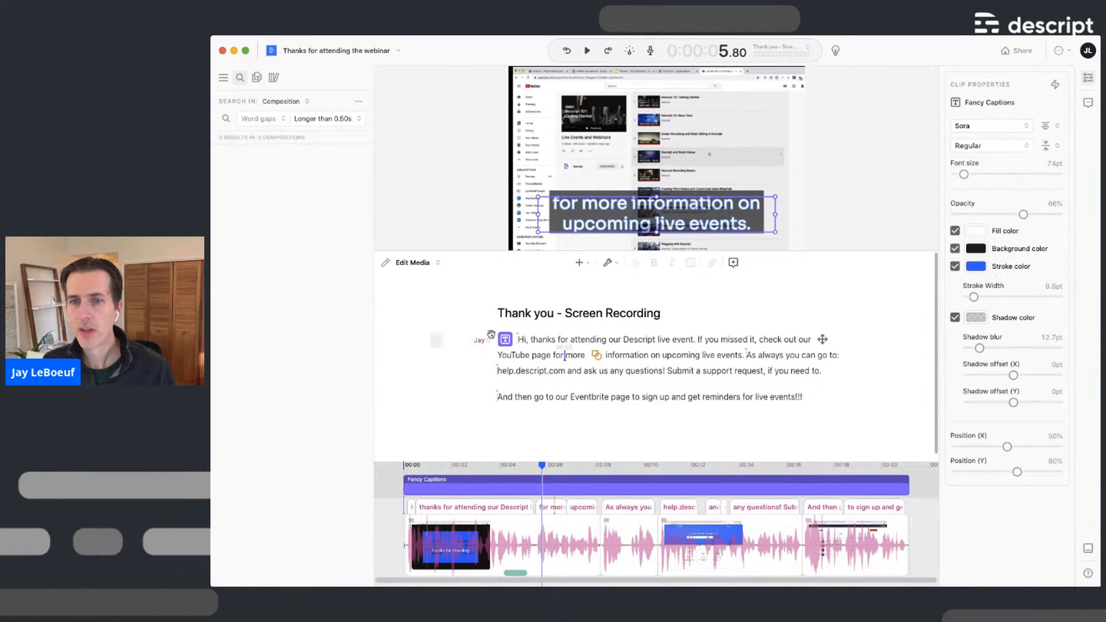
key(space)
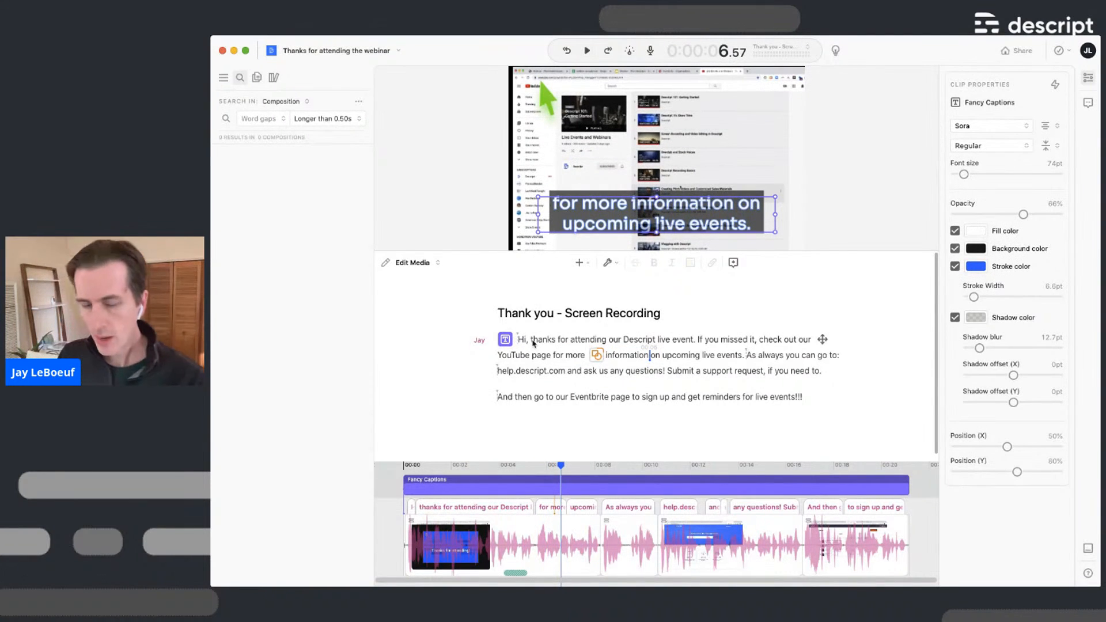
Check the captions at several places in the script, and play the composition from 0 minutes to review them
click(703, 353)
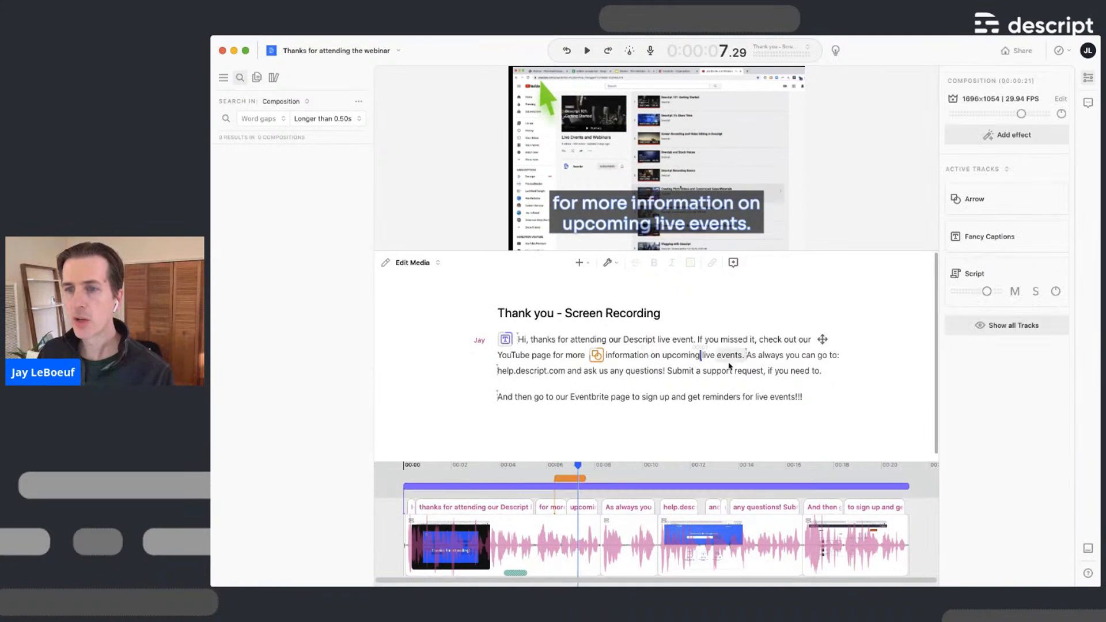
click(788, 370)
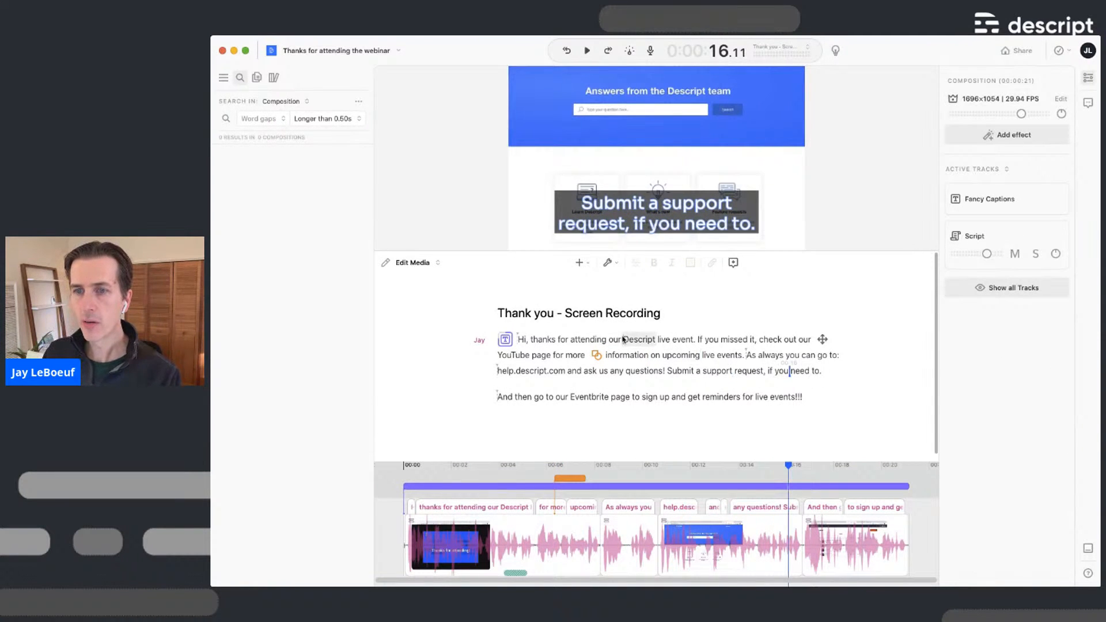
click(672, 340)
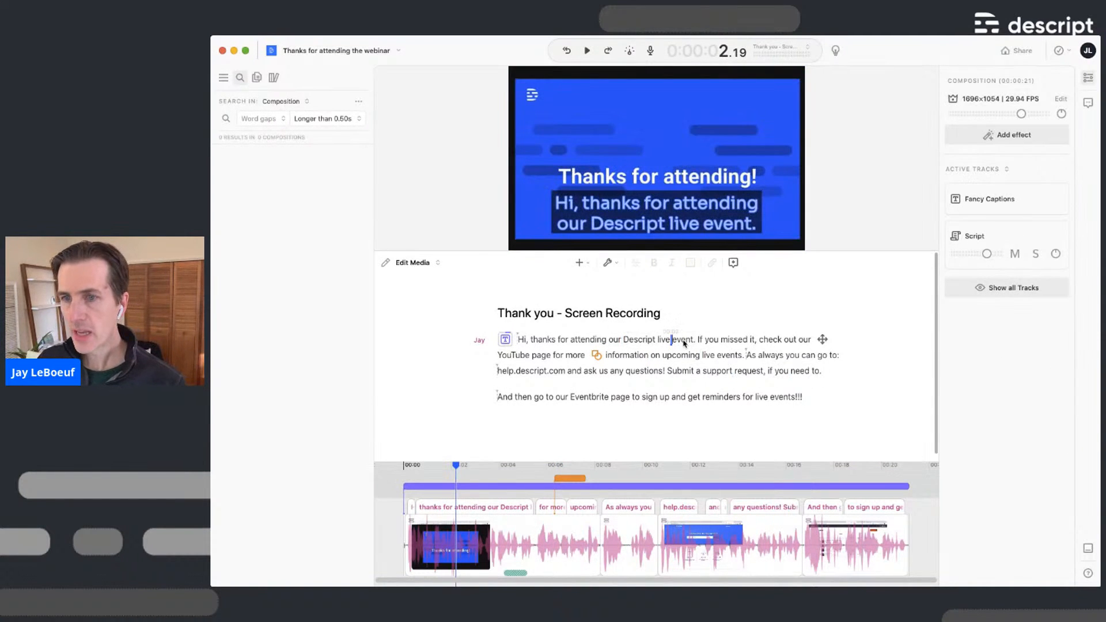
key(super+k)
text(0)
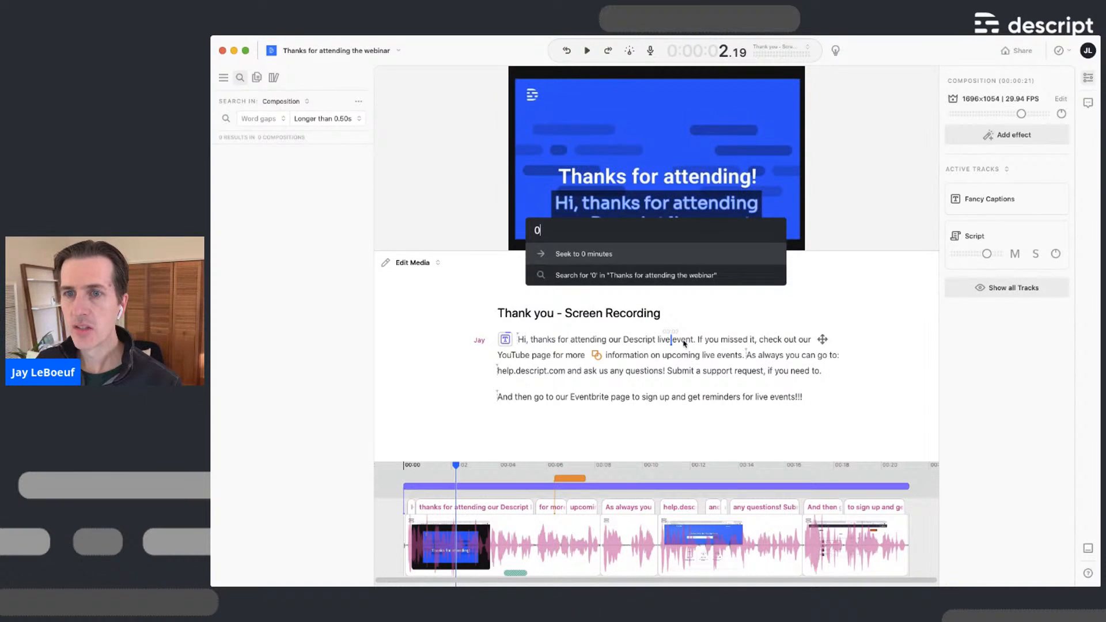
key(Return)
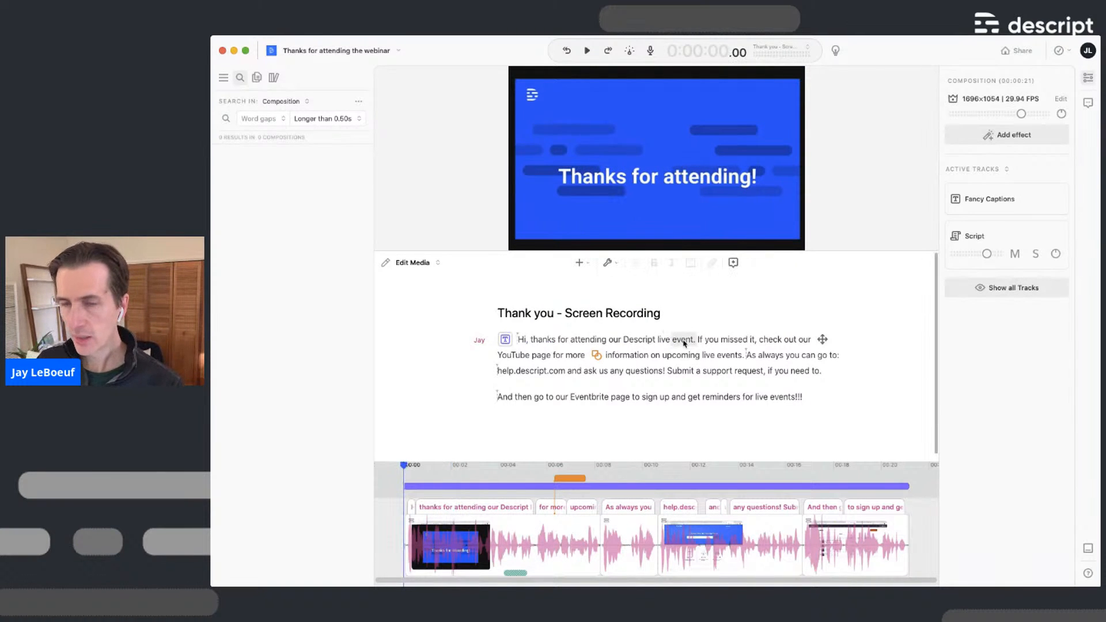
key(space)
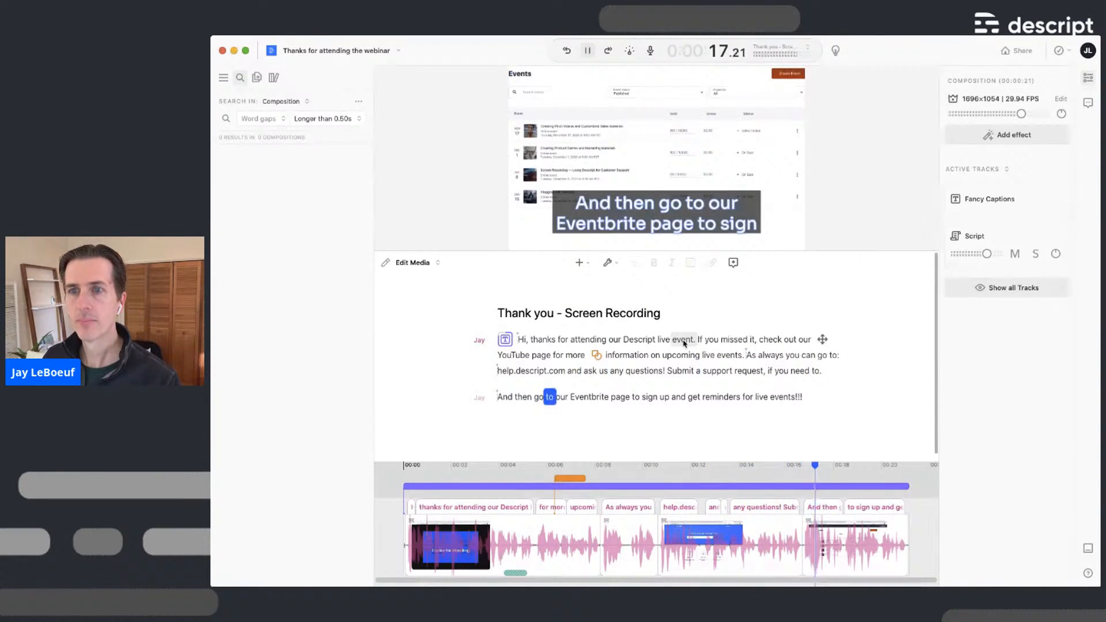
key(space)
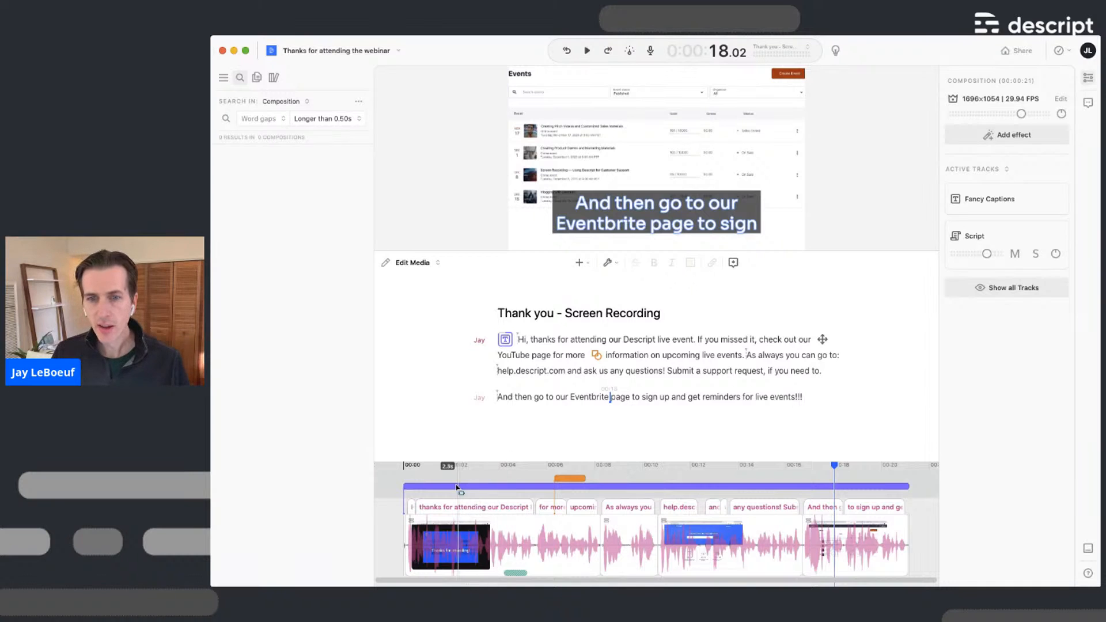
Enlarge the timeline to show the Fancy Captions and Arrow tracks, and play a short stretch of the opening sentence
drag(479, 461, 497, 364)
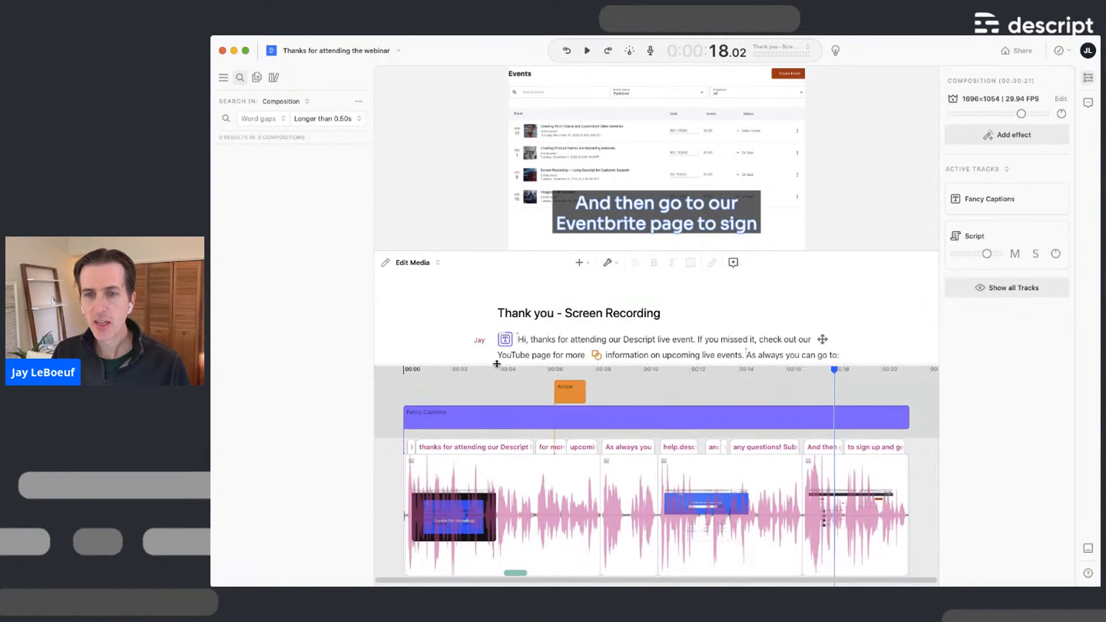
click(580, 346)
key(space)
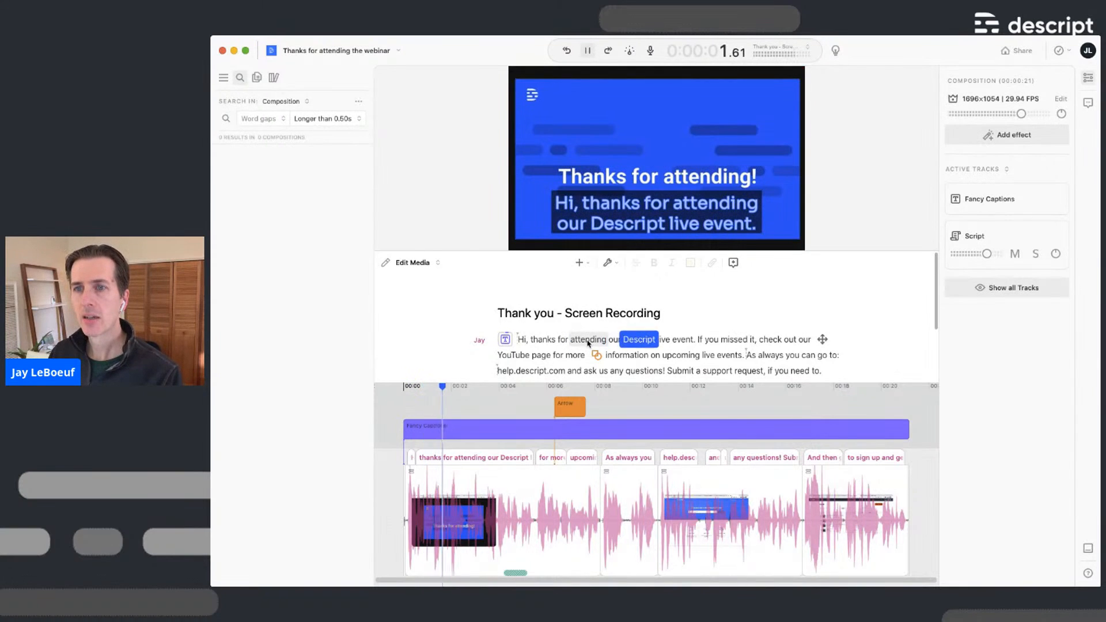
key(space)
Trim the start edge of the Fancy Captions clip, shortening the clip to about 18 s
drag(455, 436, 406, 431)
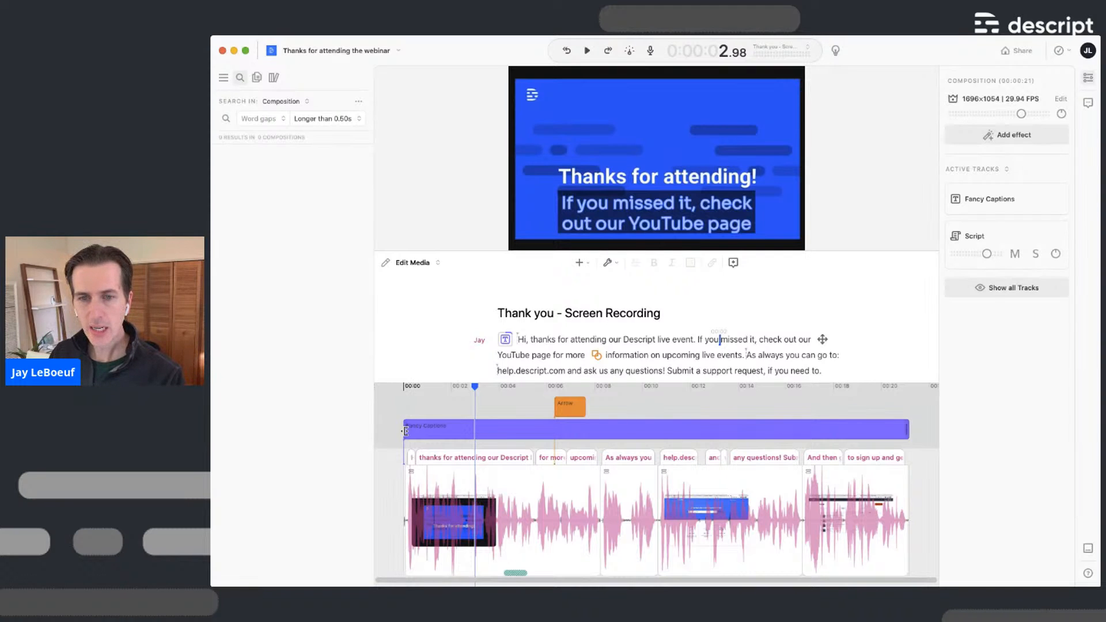
drag(414, 431, 444, 433)
click(442, 432)
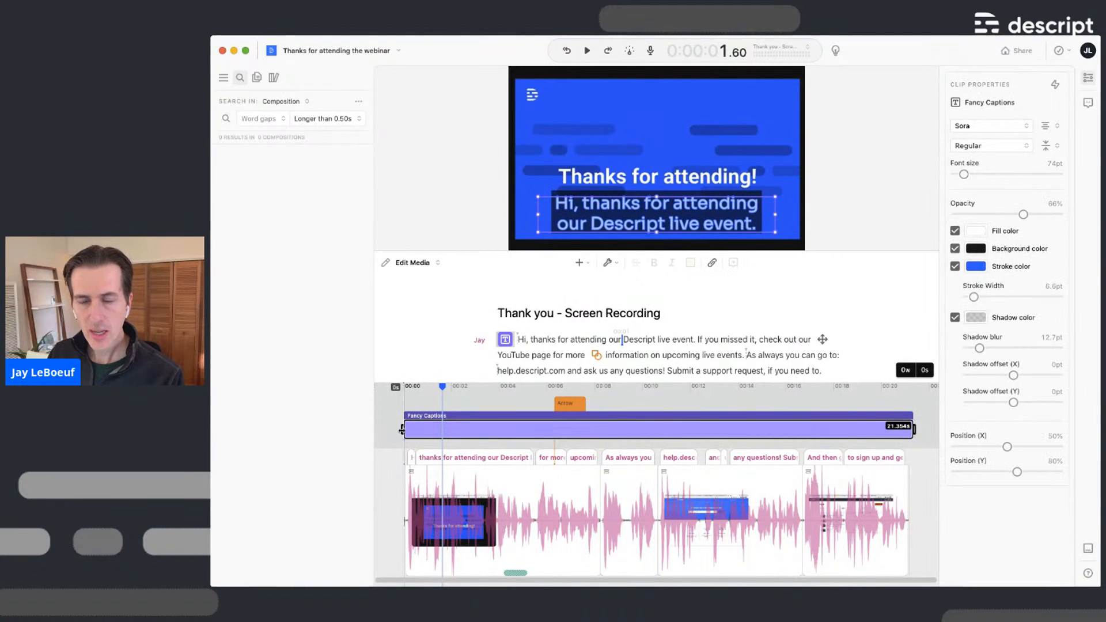
drag(402, 429, 463, 431)
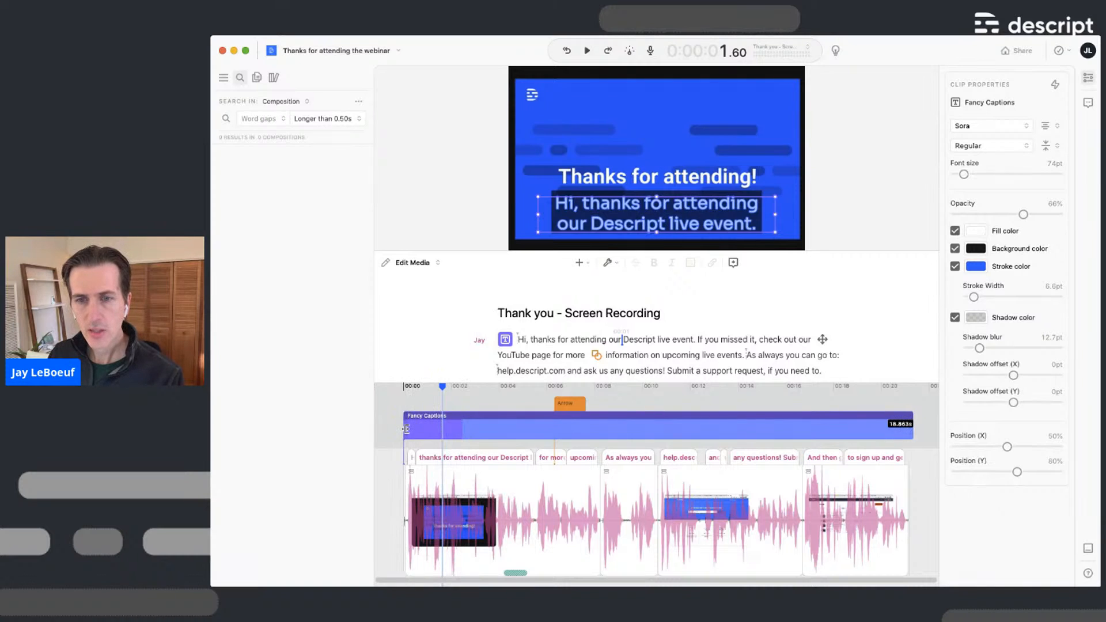
click(499, 408)
drag(408, 431, 467, 429)
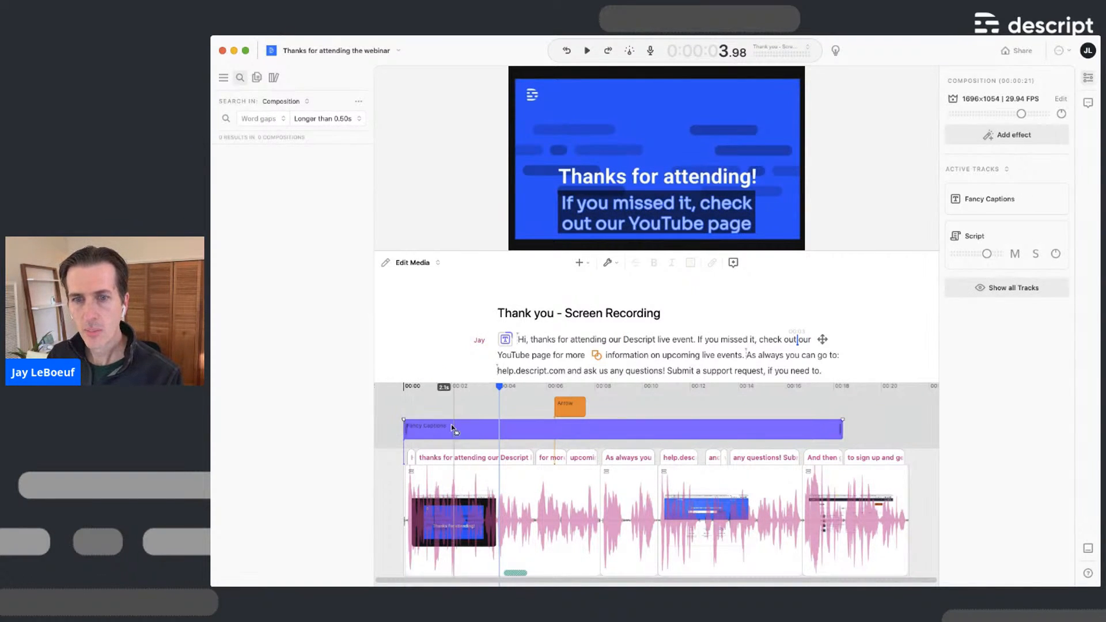
Move the Fancy Captions clip to start at about 5.5 s, before "for more", and play the video from the beginning
drag(453, 427, 602, 420)
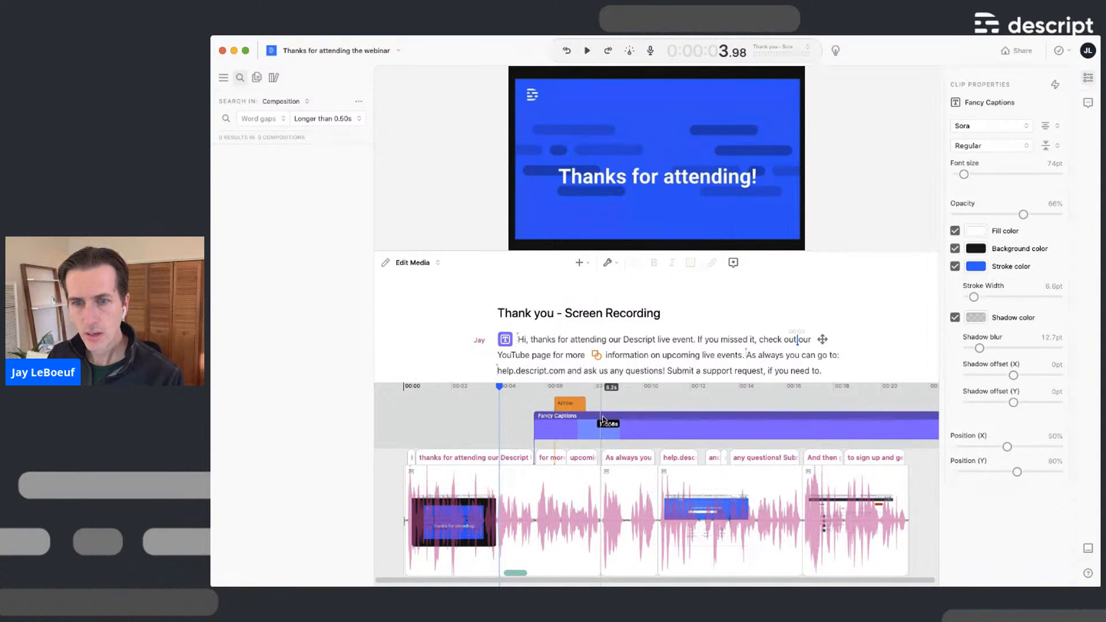
drag(602, 420, 603, 420)
click(465, 389)
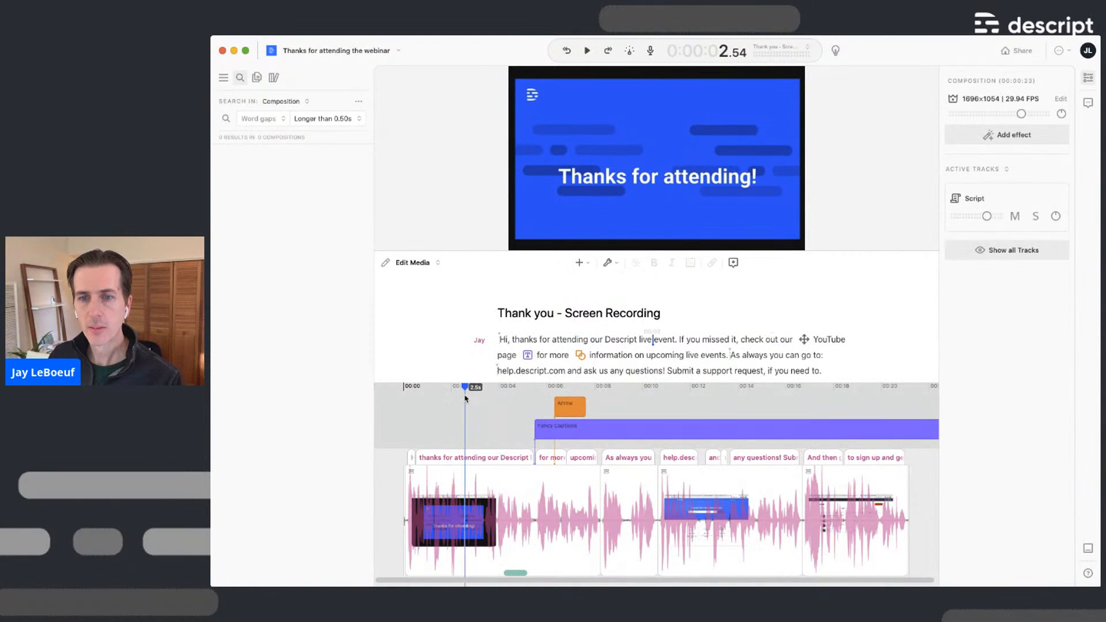
click(410, 395)
key(space)
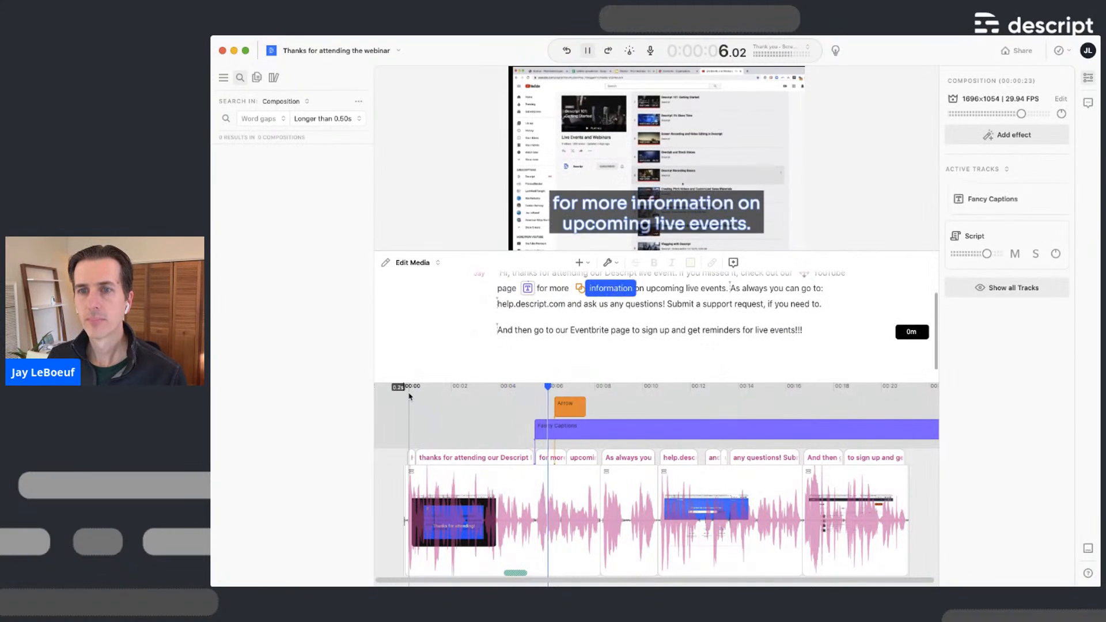
key(space)
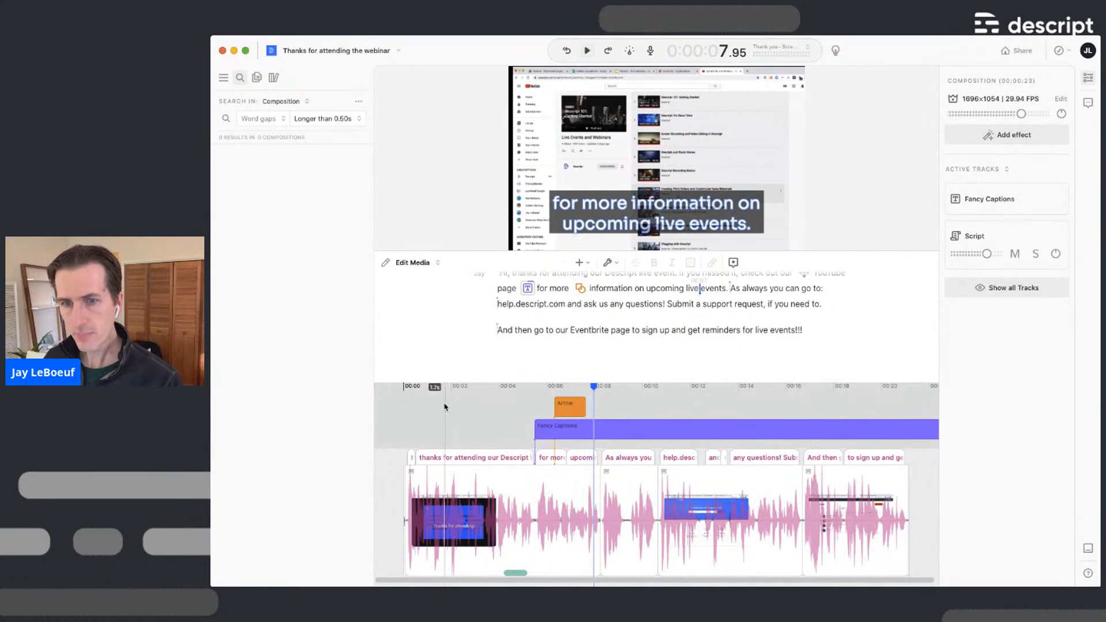
Try to move the Fancy Captions clip earlier, and reload the project to reopen the "Thank you - Screen Recording" composition
click(545, 428)
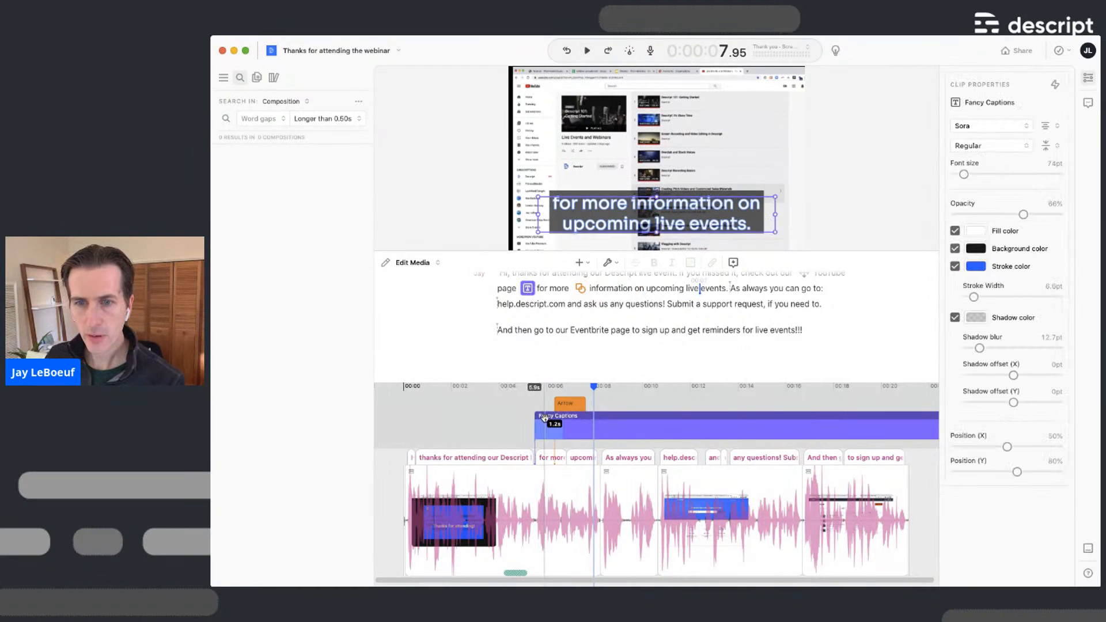
drag(544, 418, 489, 418)
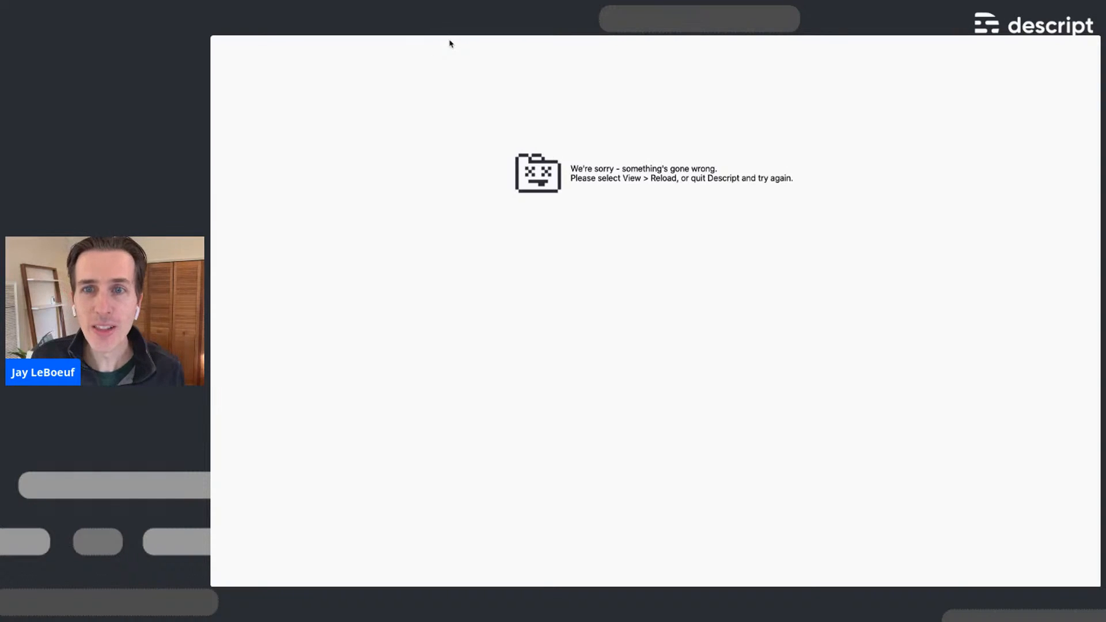
key(super+r)
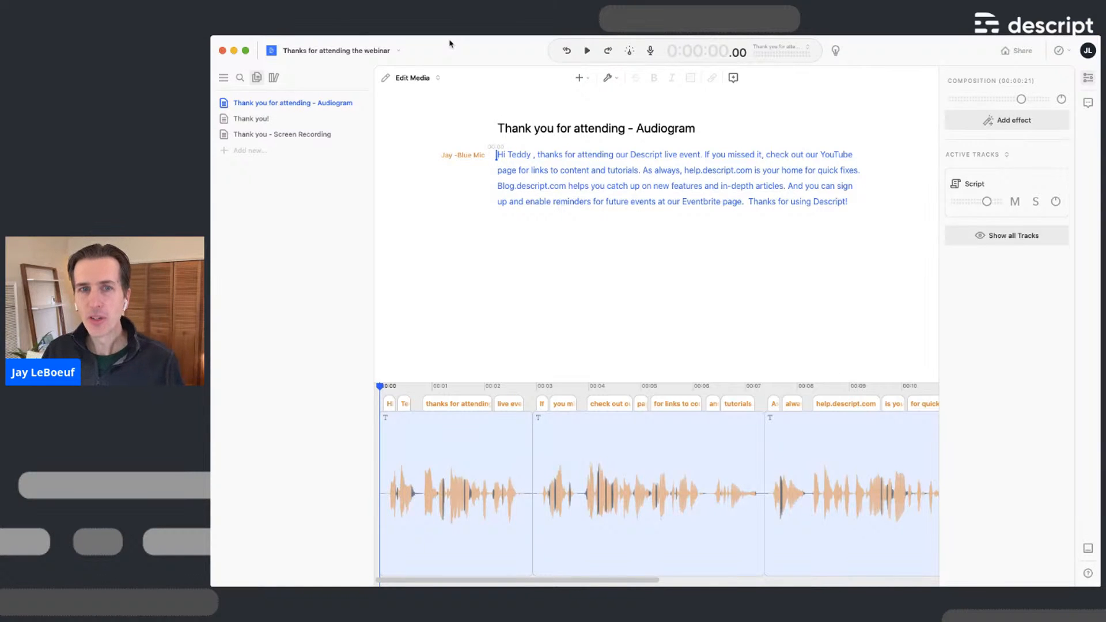
click(298, 134)
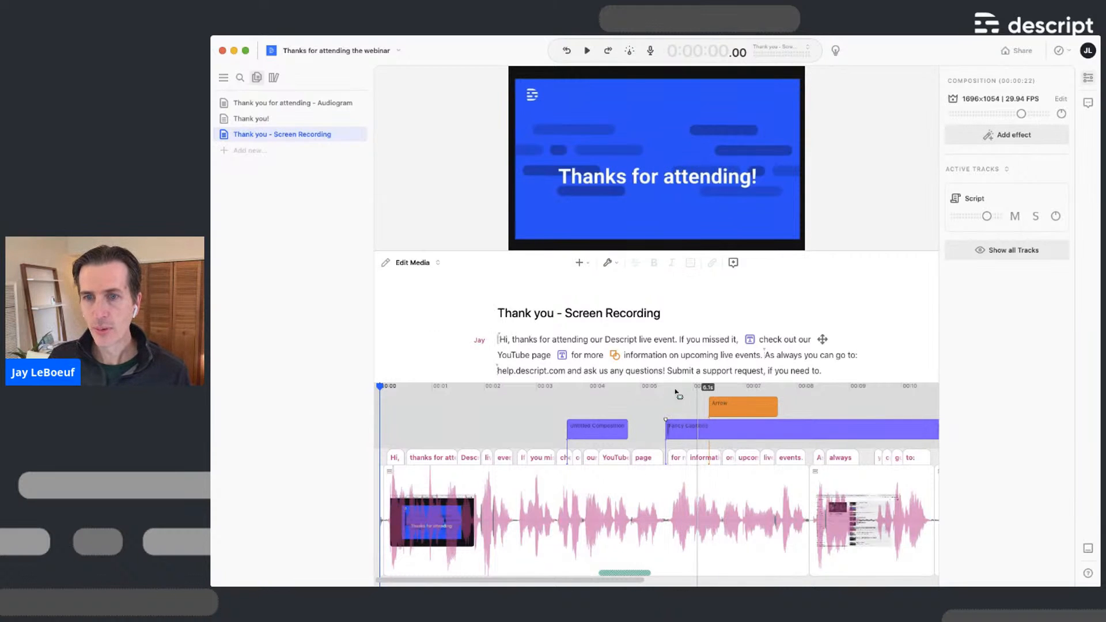
Move the Fancy Captions clip to start at about 2.6 s, before "If you missed it", and preview its start
scroll(649, 345, down, 3)
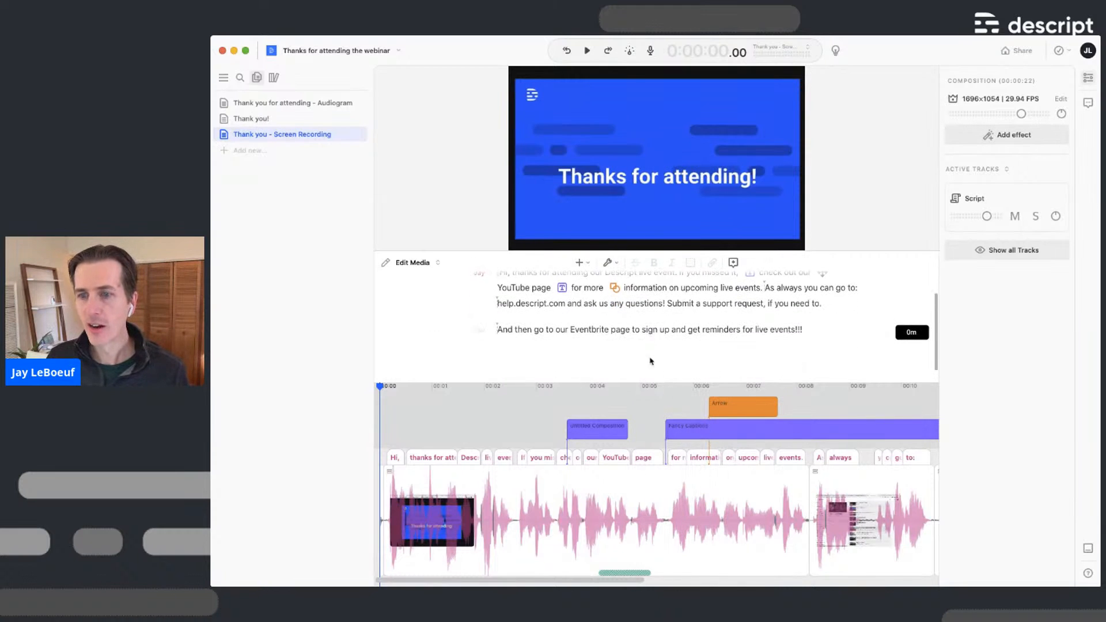
click(694, 428)
drag(708, 422, 562, 427)
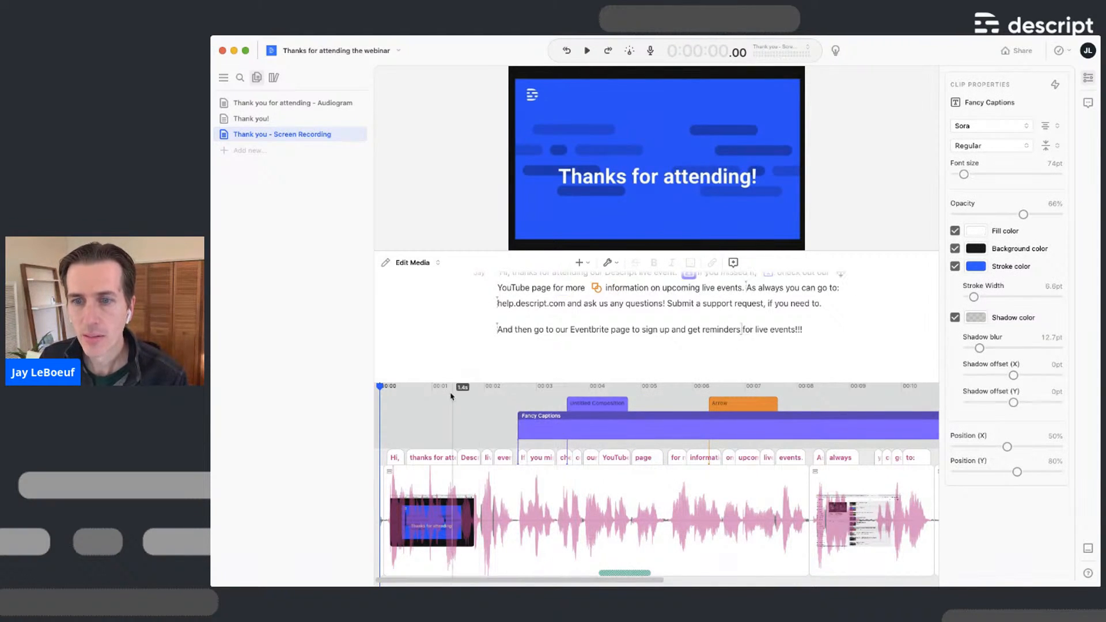
click(476, 387)
key(space)
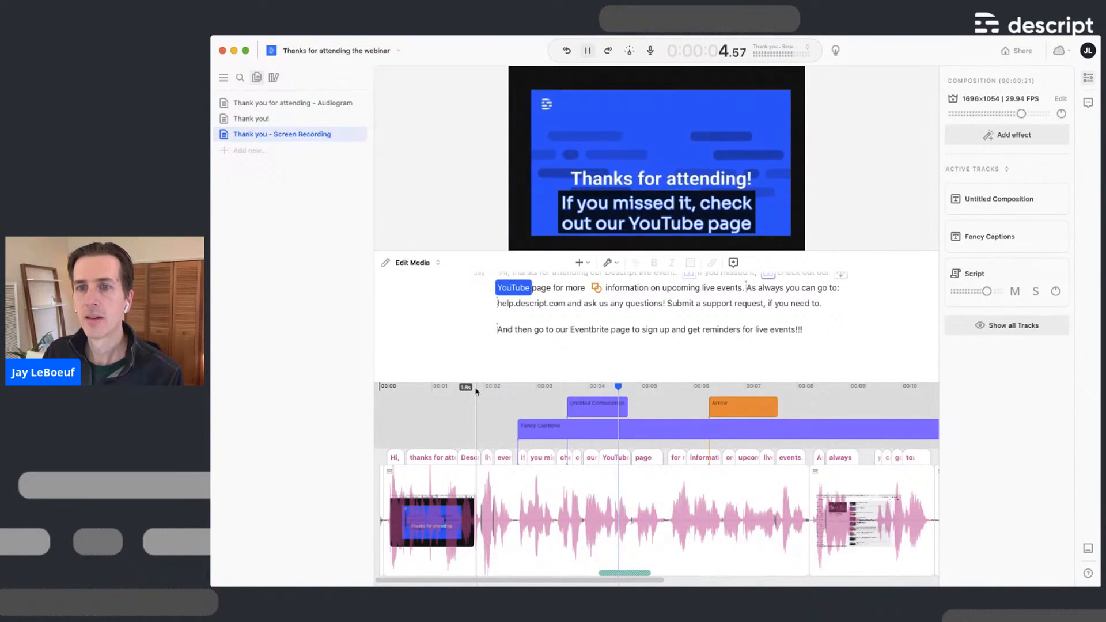
key(space)
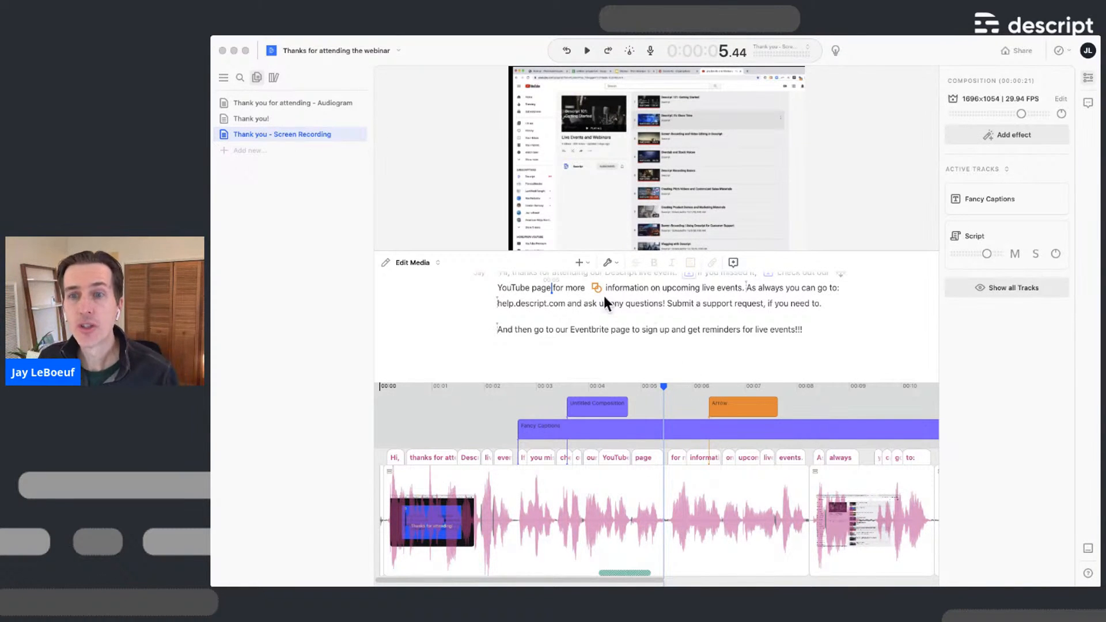
Insert a line before the script's first sentence that greets the recipient by first name and says "thank you for attending our event."
scroll(594, 322, up, 2)
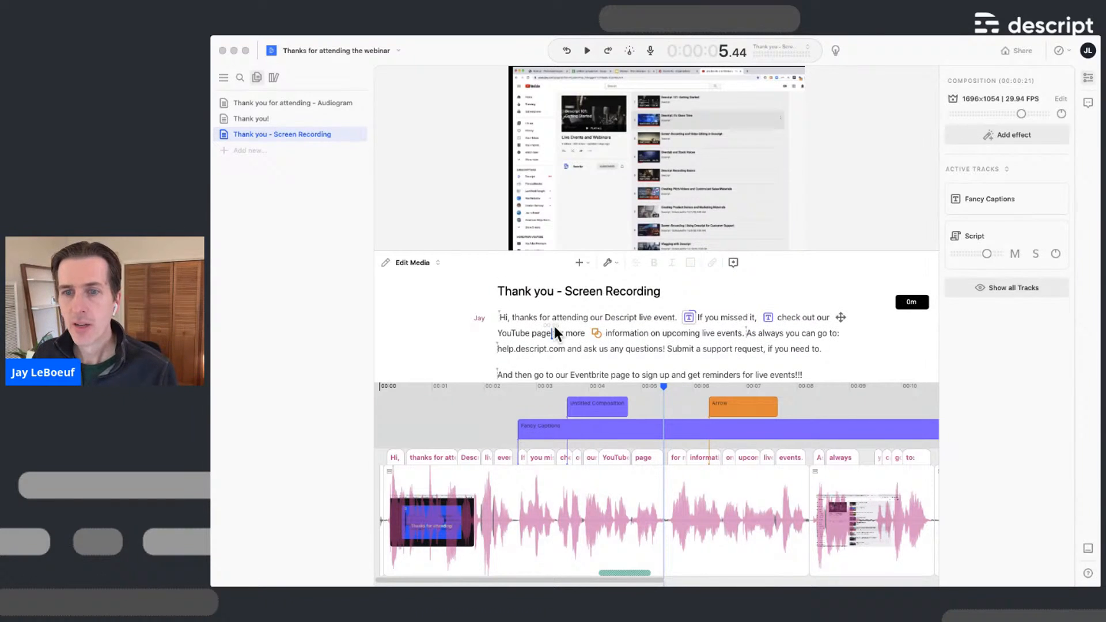
scroll(542, 322, down, 1)
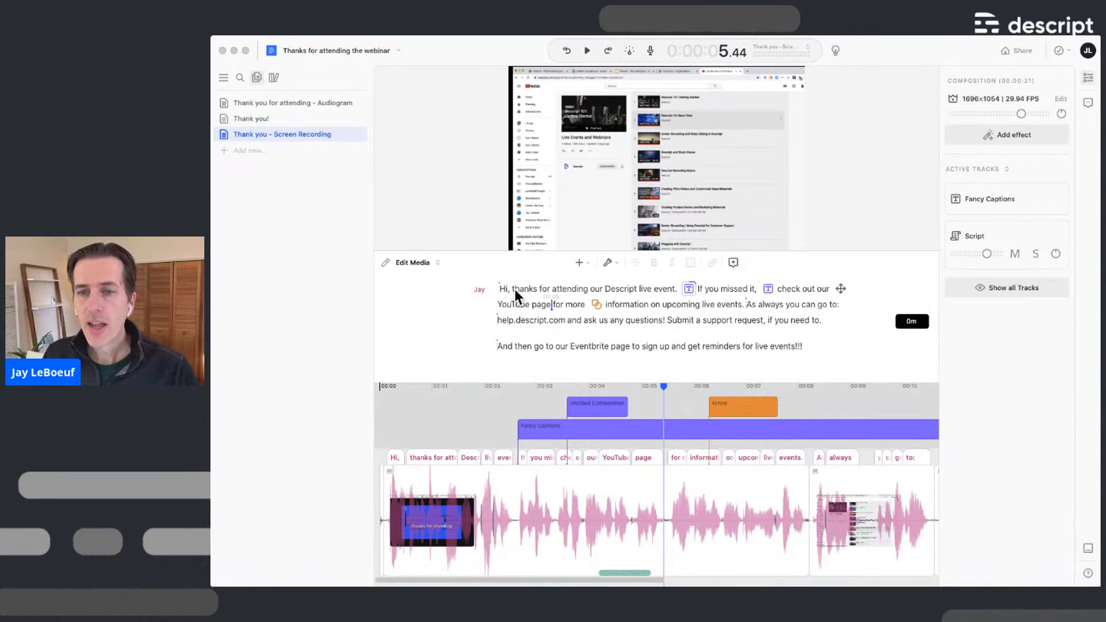
click(499, 288)
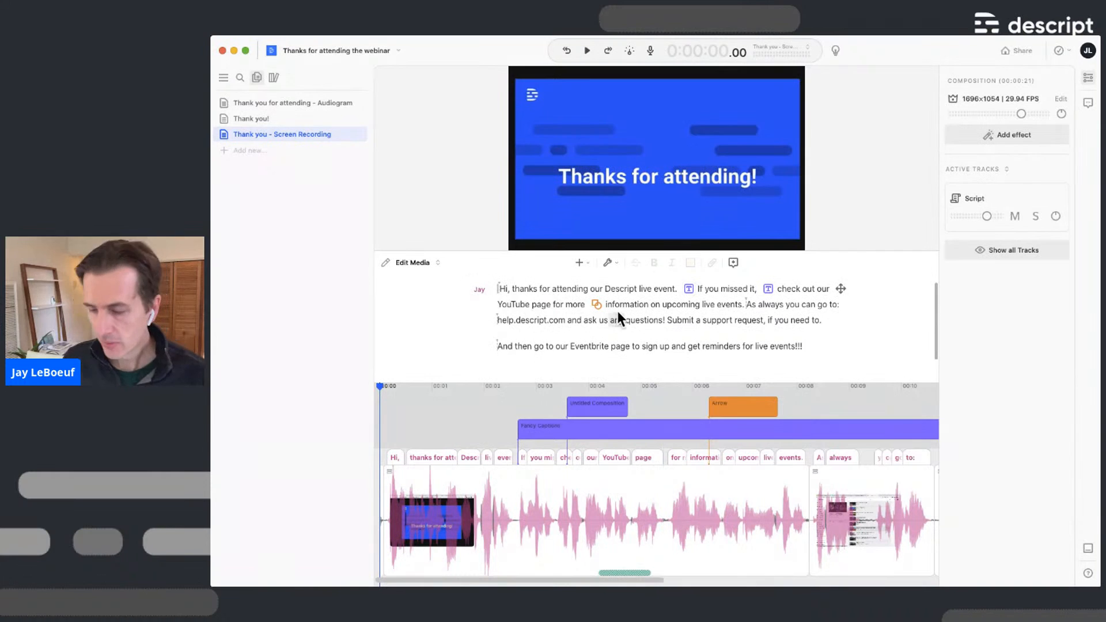
scroll(618, 318, up, 2)
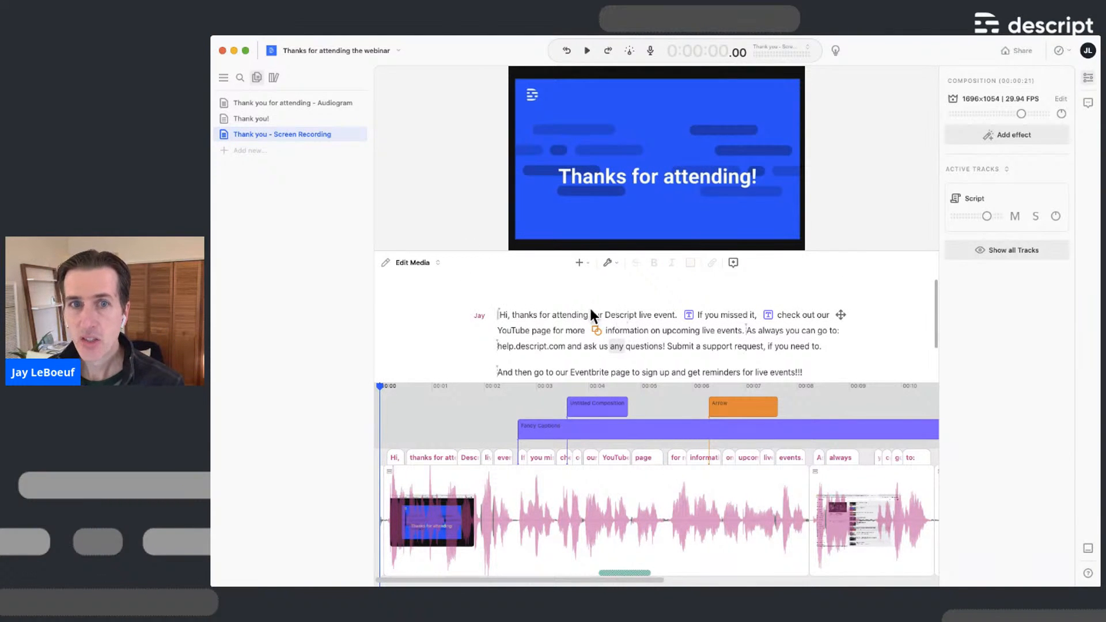
scroll(524, 324, up, 2)
click(517, 321)
text(Hi)
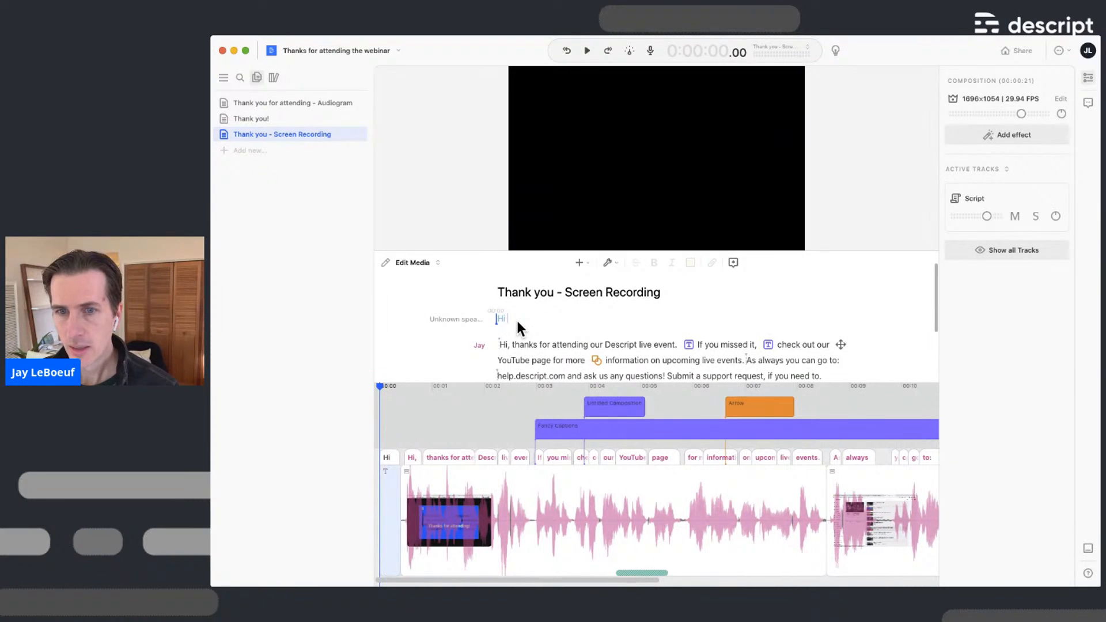
text( Jonathan, thank you)
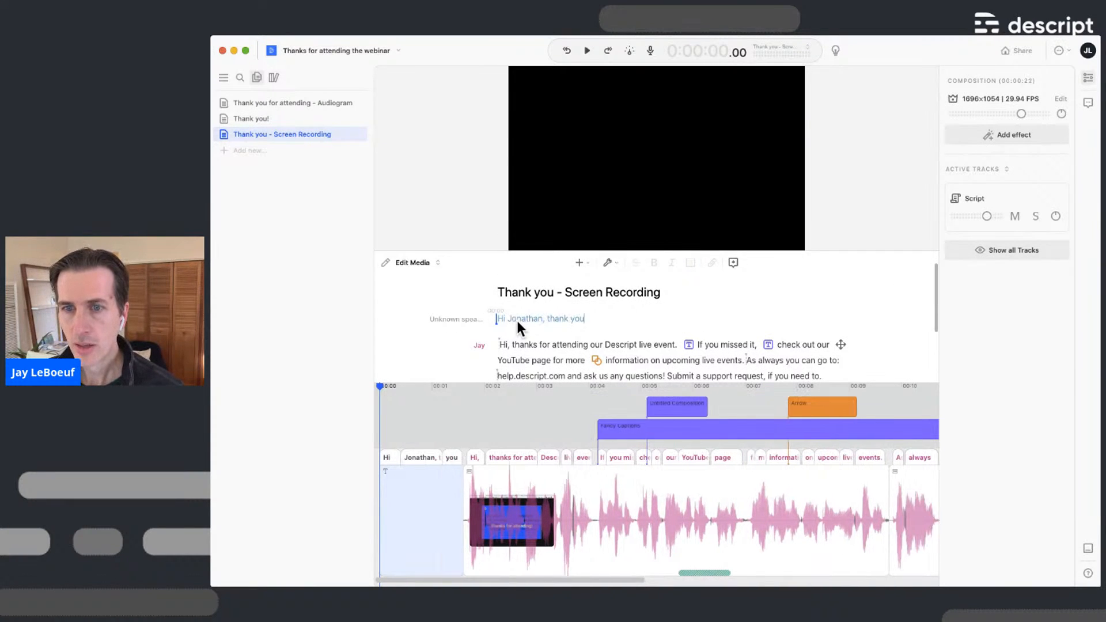
text( for attaendingf our)
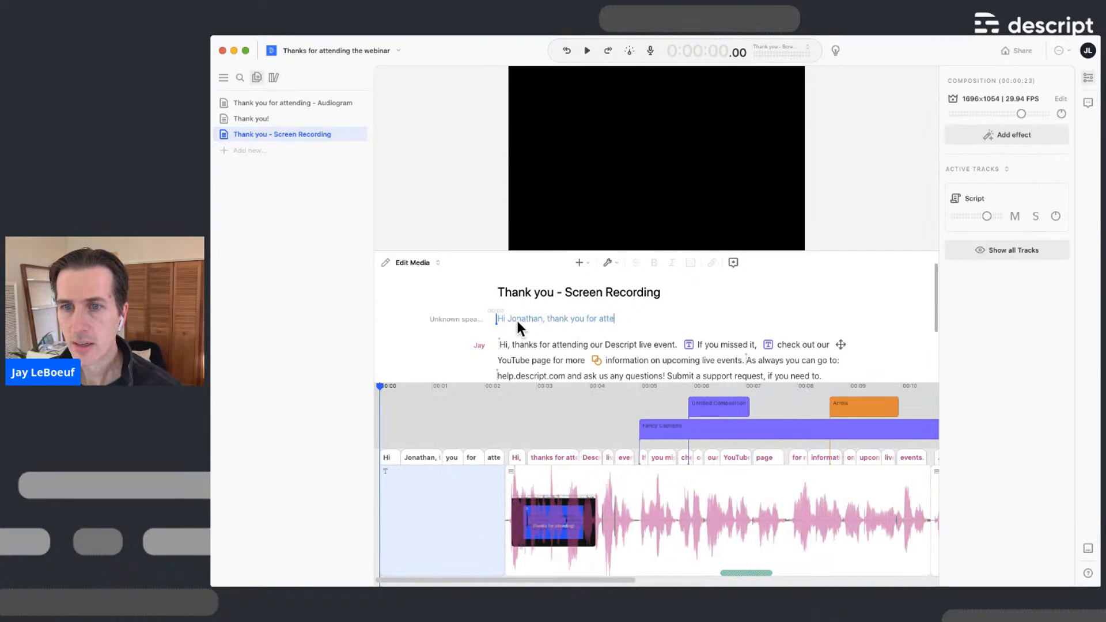
key(BackSpace)
key(BackSpace)
key(BackSpace)
key(BackSpace)
key(BackSpace)
key(BackSpace)
text(our event.)
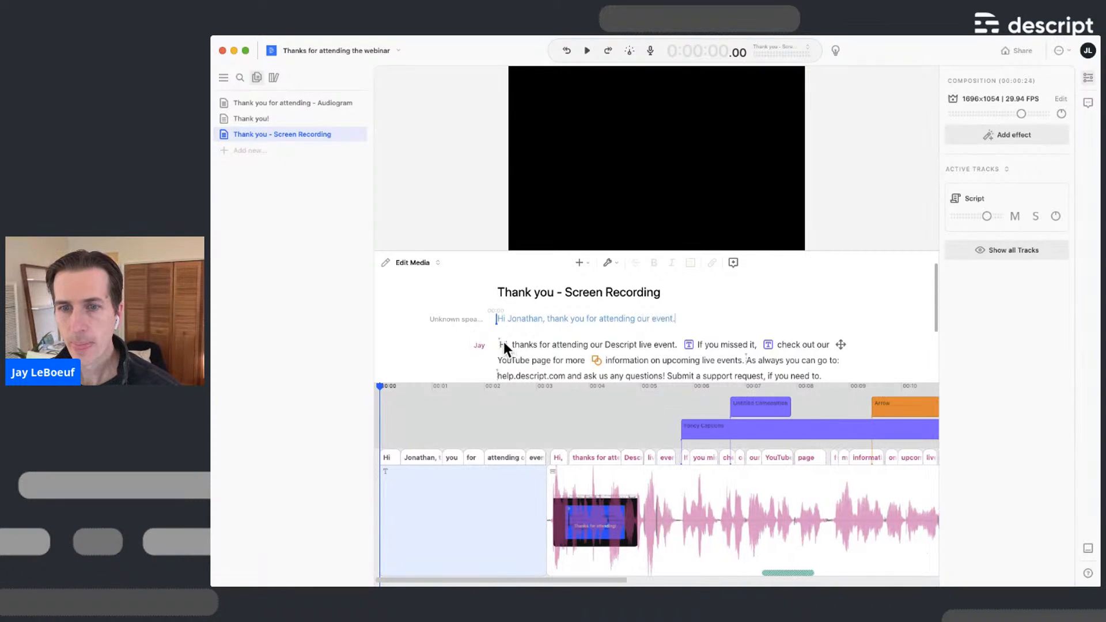
Assign the greeting line the same speaker as the paragraph below it, so its Overdub voice is generated
double_click(504, 343)
click(464, 319)
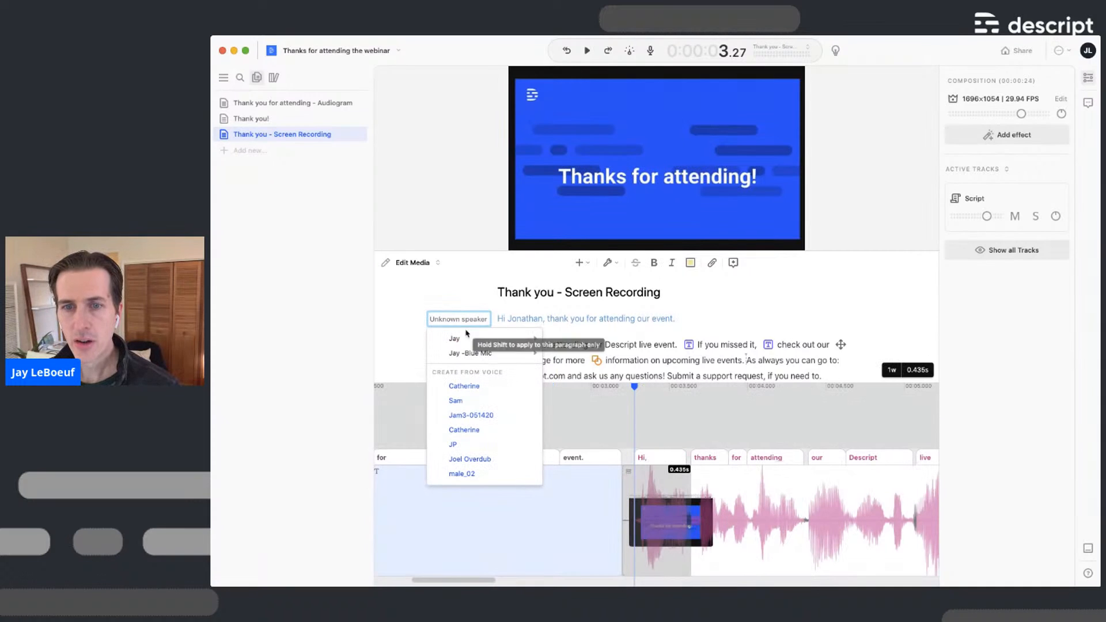
scroll(475, 438, down, 3)
click(474, 474)
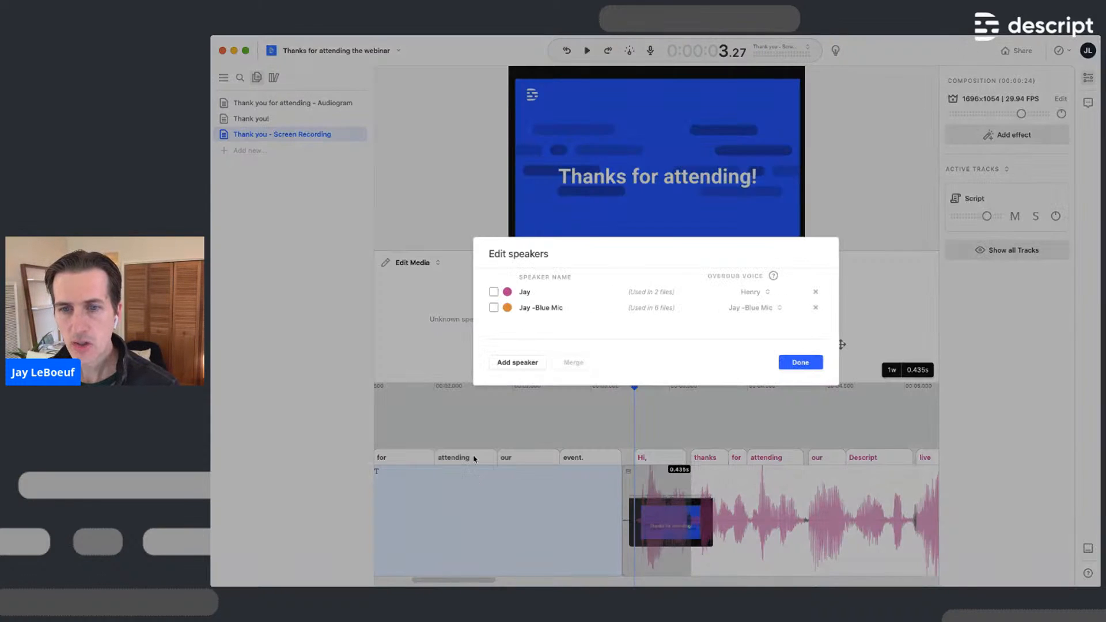
click(796, 364)
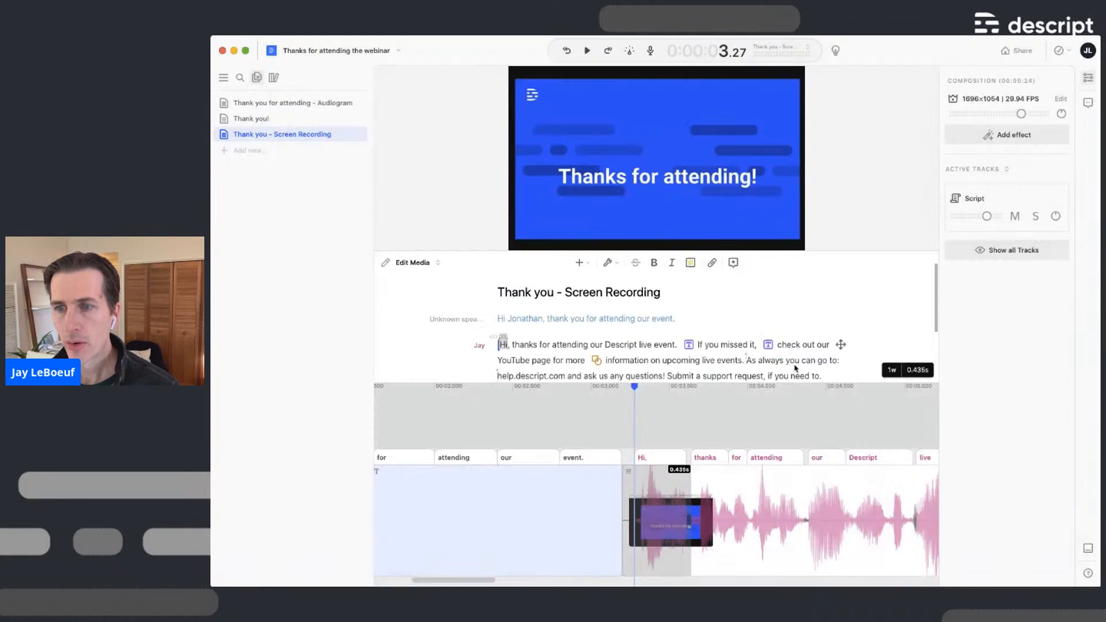
click(469, 319)
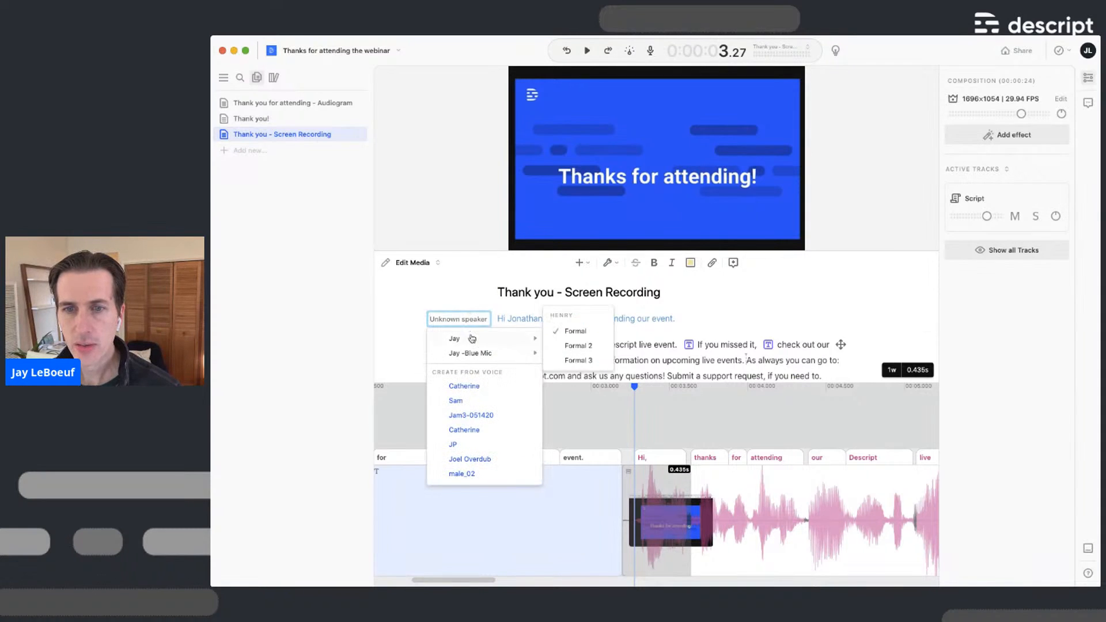
click(472, 340)
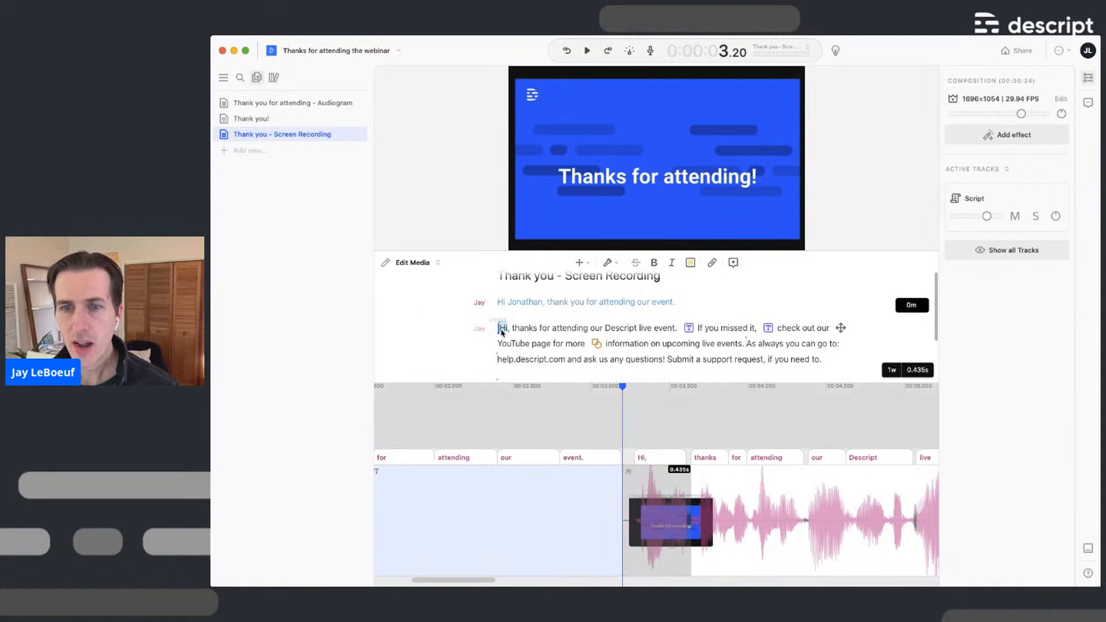
Strike out the sentence "Hi, thanks for attending our Descript live event." and play the composition from the new greeting
shift+click(672, 330)
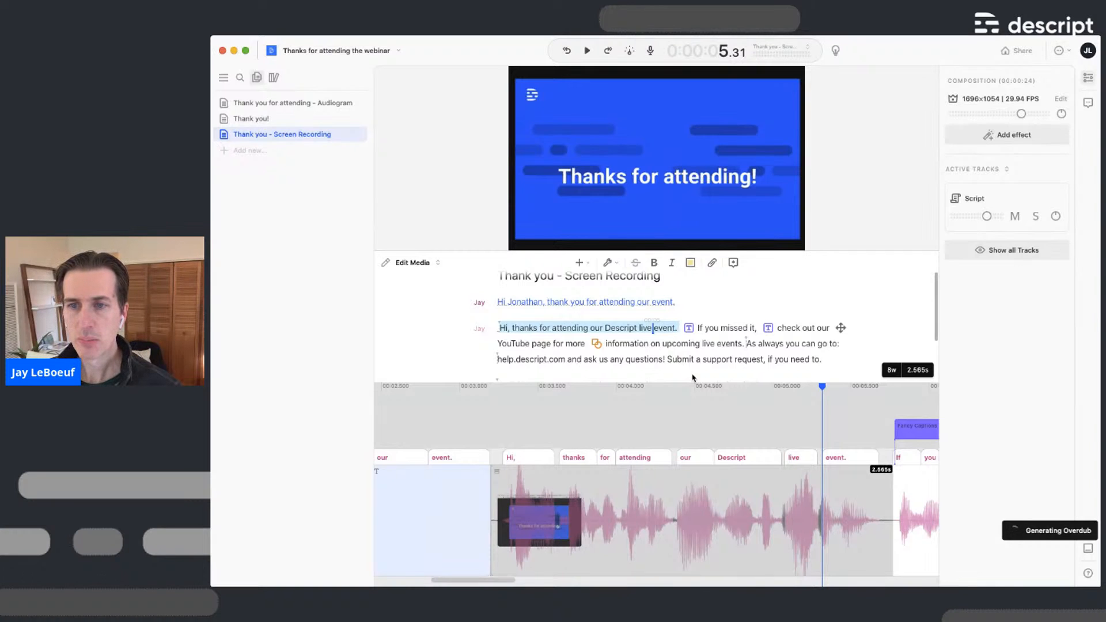
key(super+shift+i)
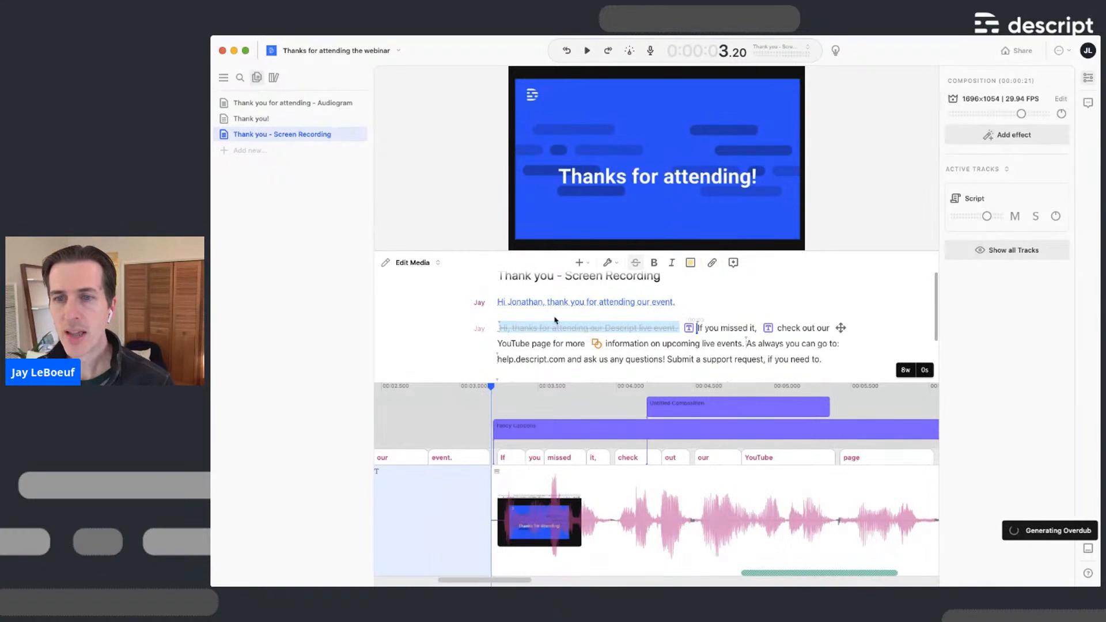
click(499, 301)
key(space)
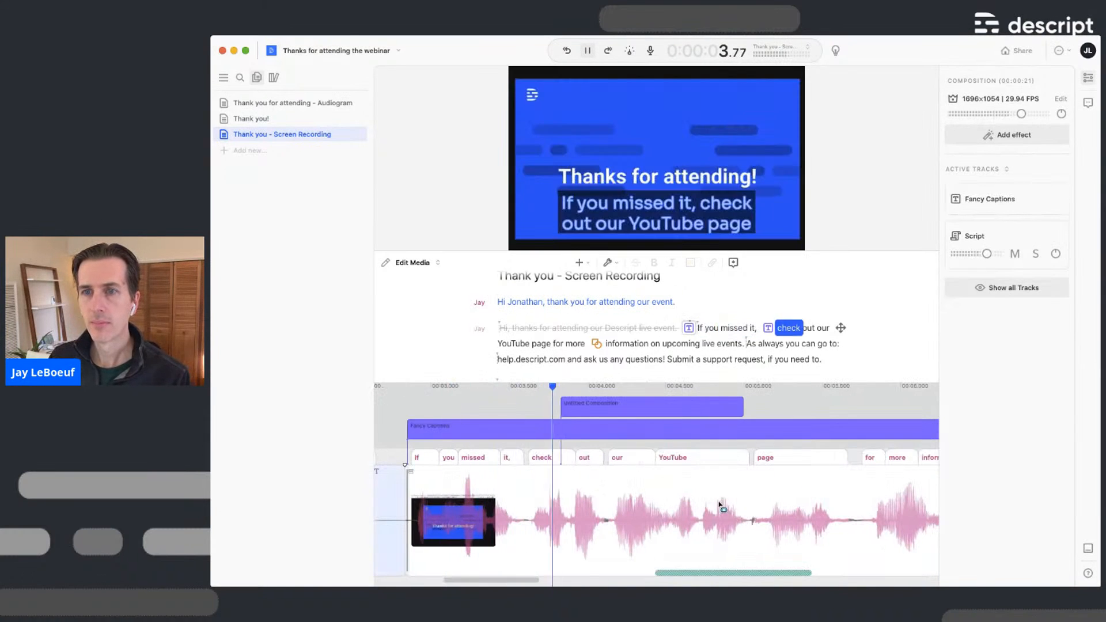
key(space)
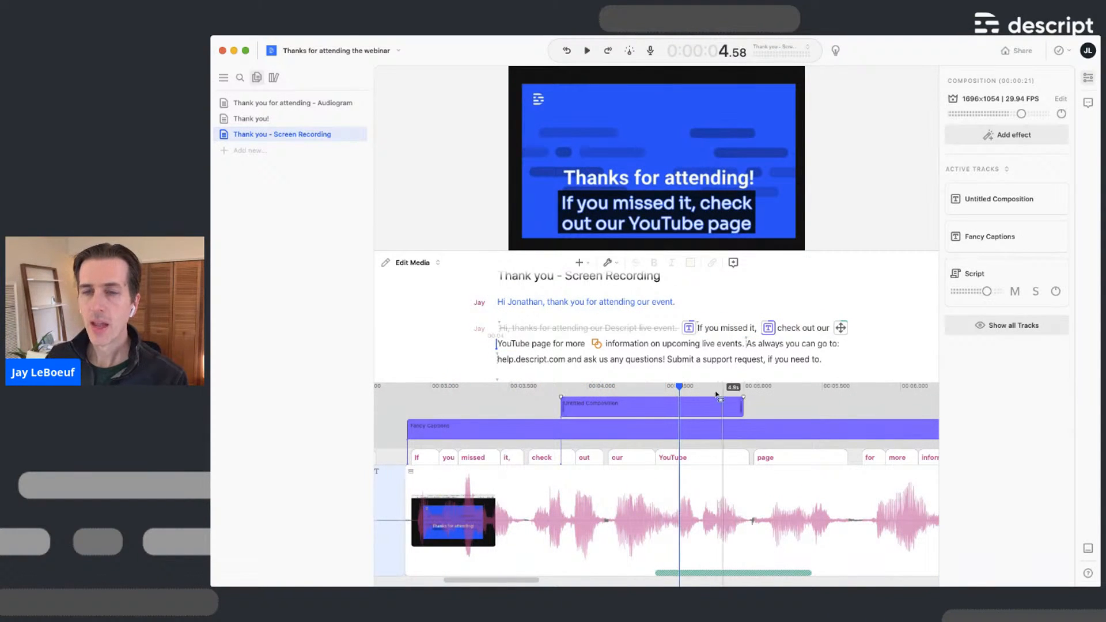
Insert the video file intro animation-1.mp4 at the start of the greeting line and preview it
click(500, 304)
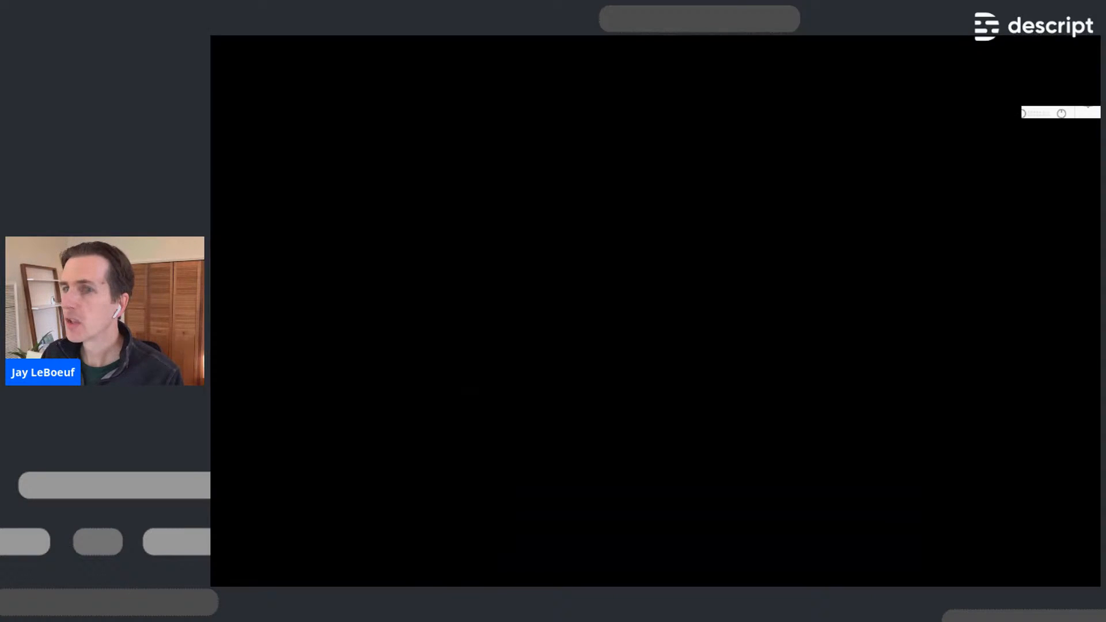
drag(748, 189, 500, 307)
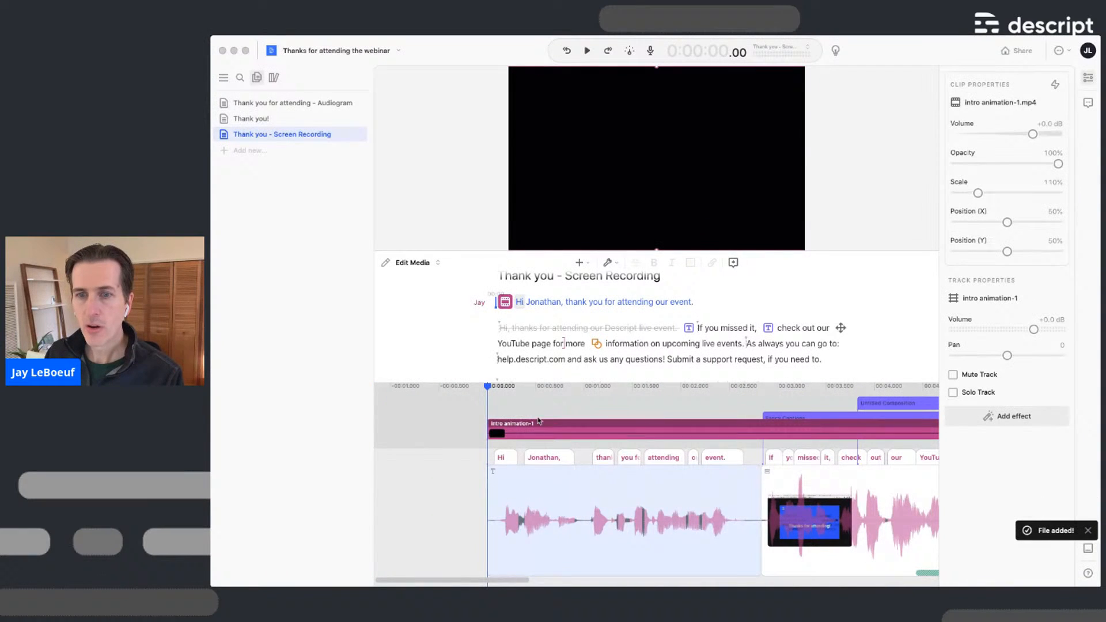
key(space)
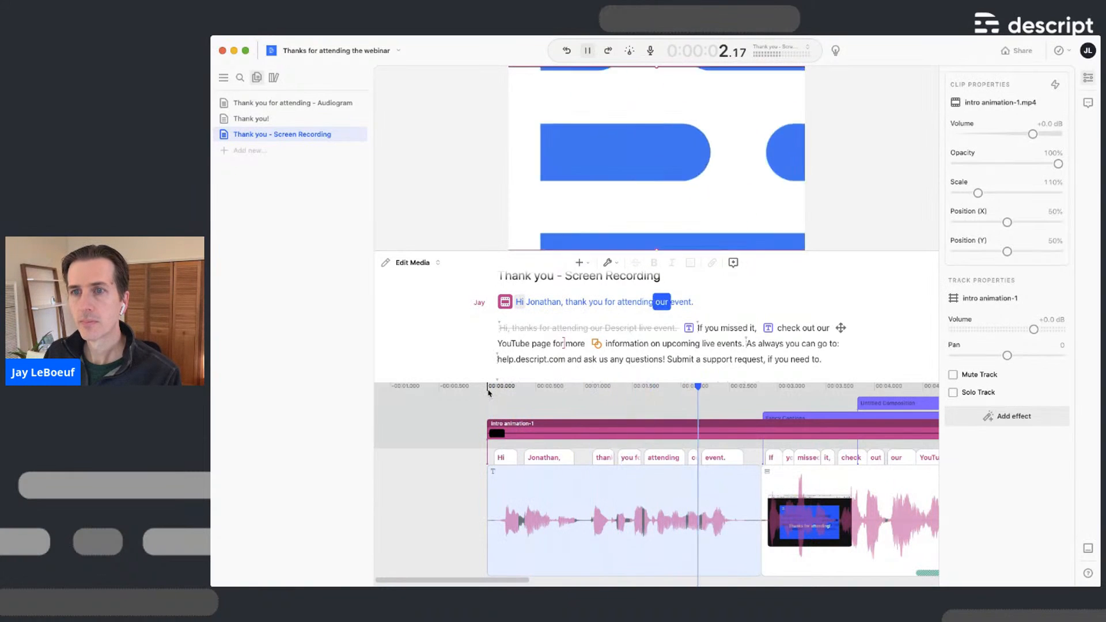
key(space)
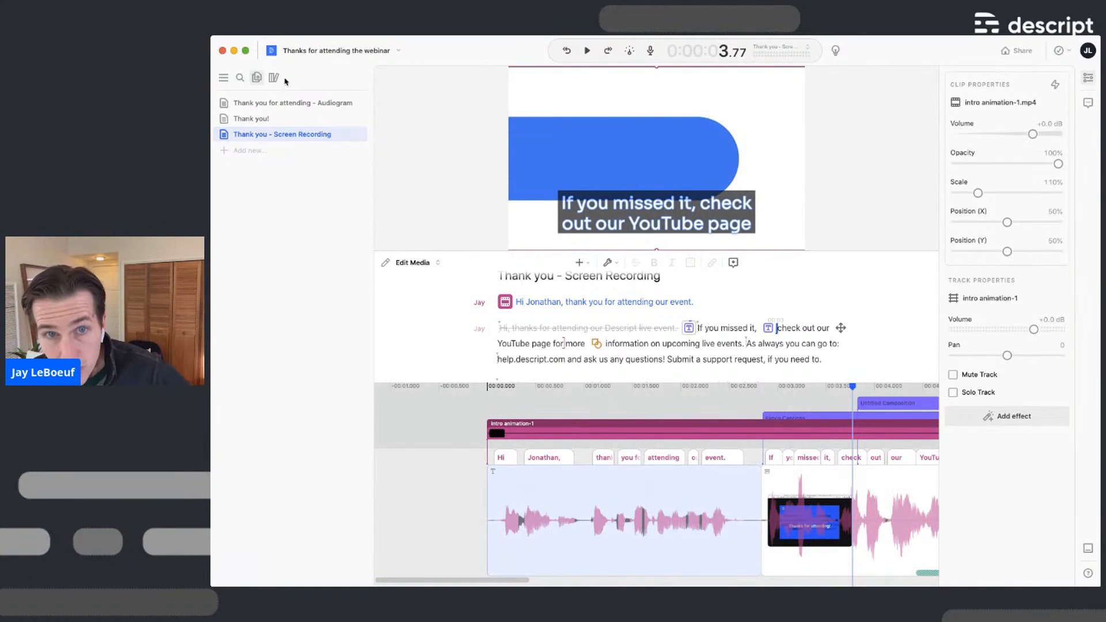
Check the publish settings of the "Thank you for attending - Audiogram" composition, and return to "Thank you - Screen Recording"
click(299, 104)
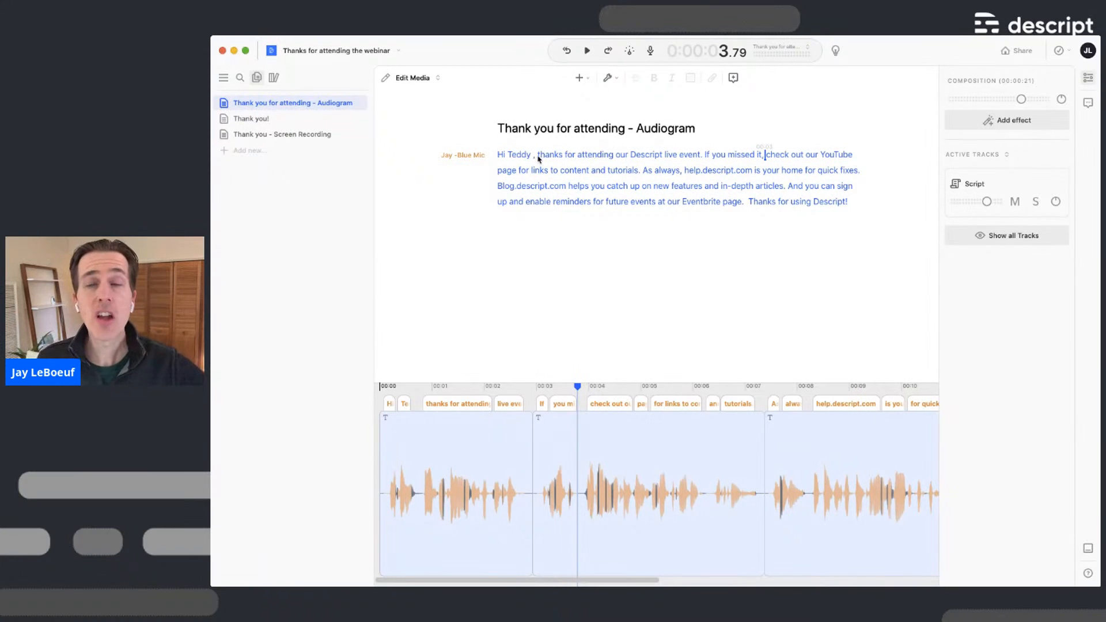
click(1014, 52)
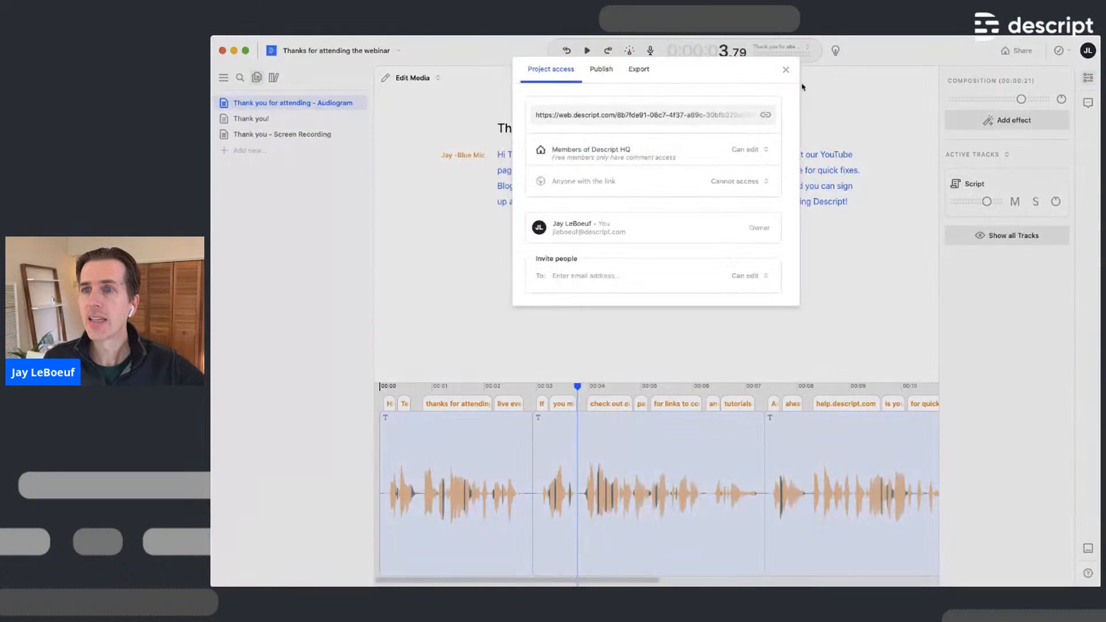
click(609, 74)
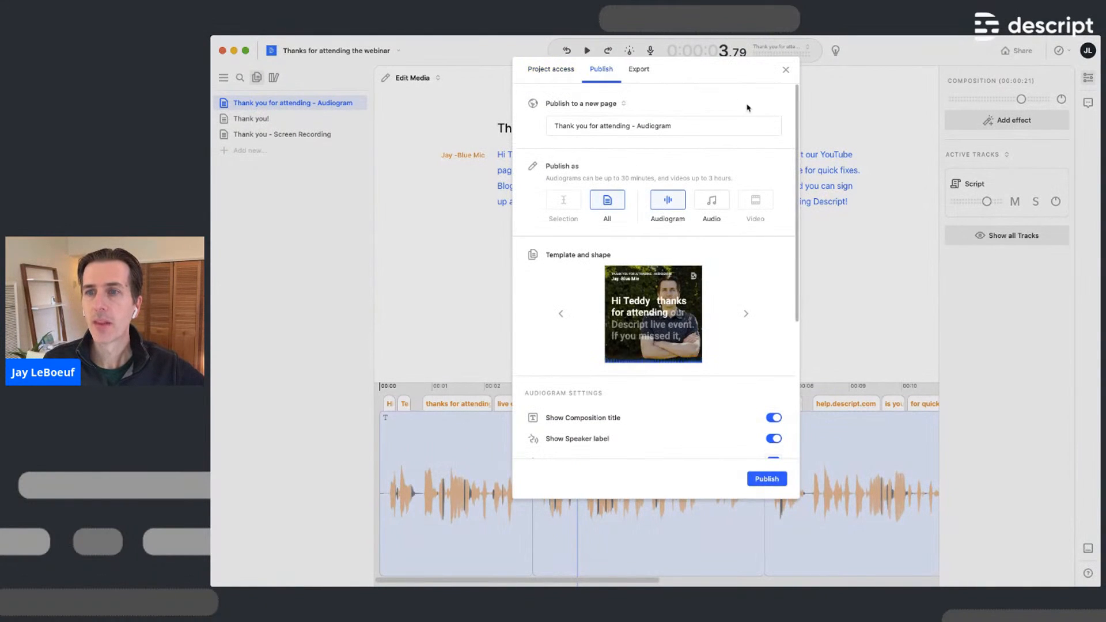
click(415, 114)
click(280, 119)
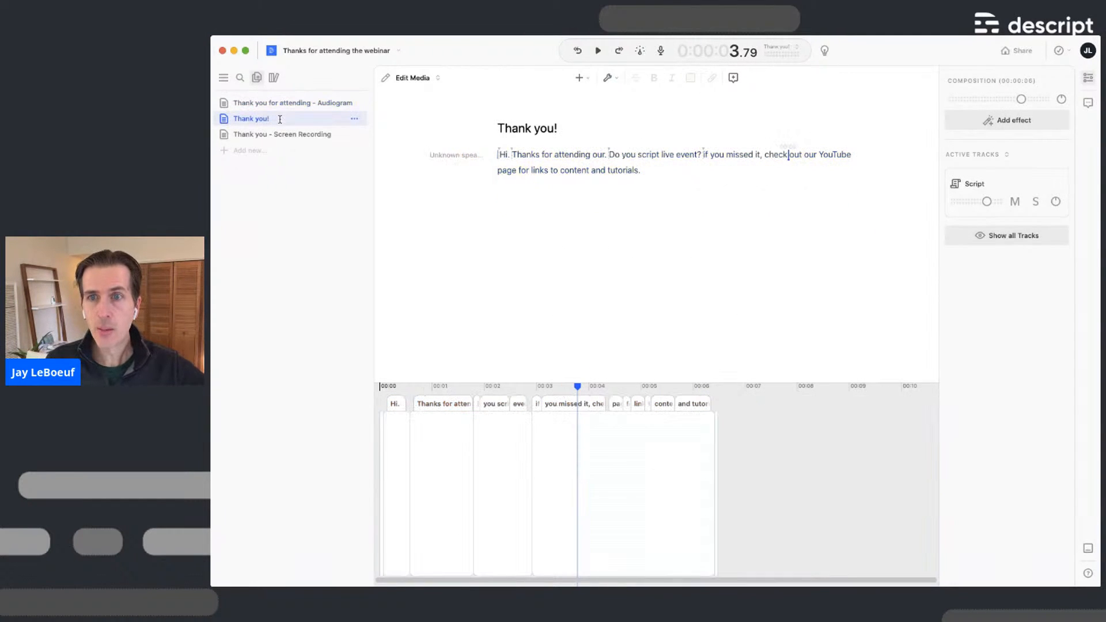
click(314, 134)
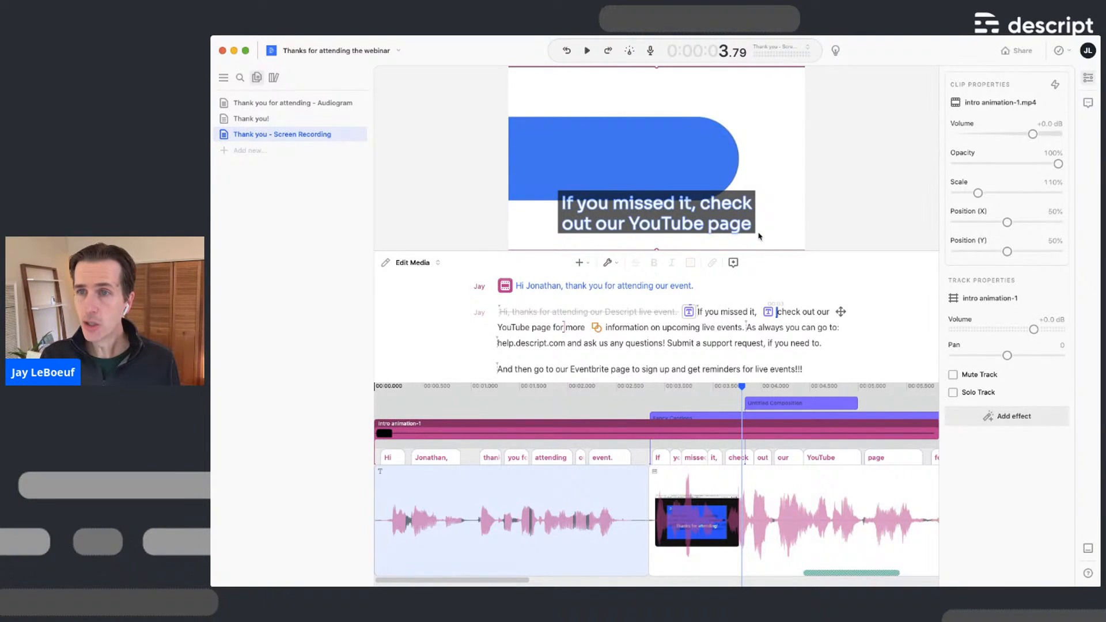
Bring up the MP4 video export settings for the current composition and set Normalize Volume to -16 LUFS
key(super+k)
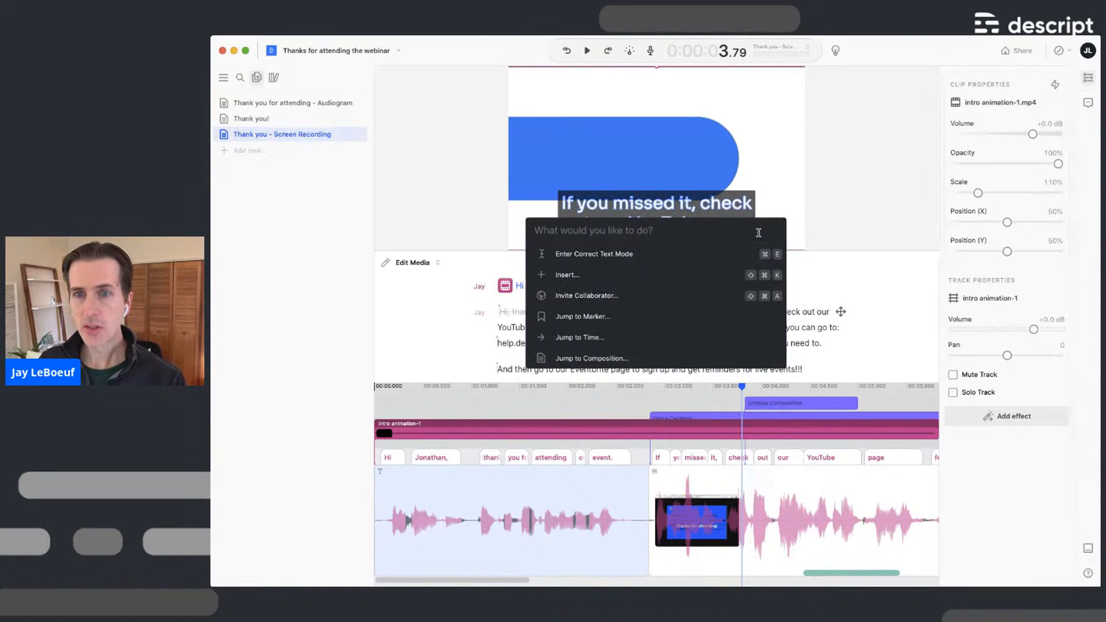
text(expo)
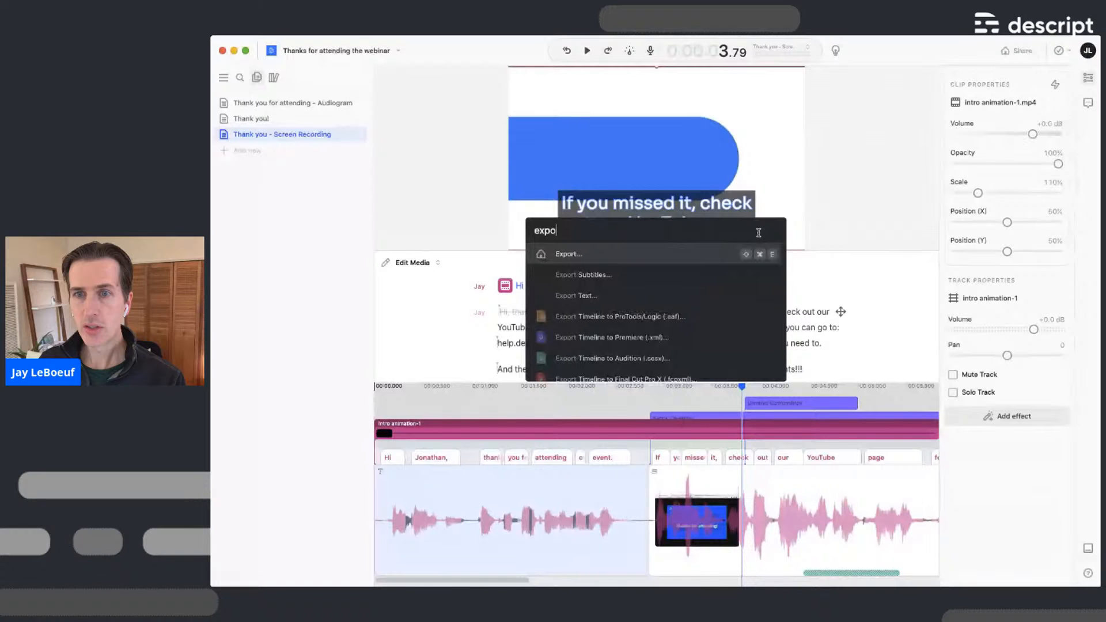
key(Return)
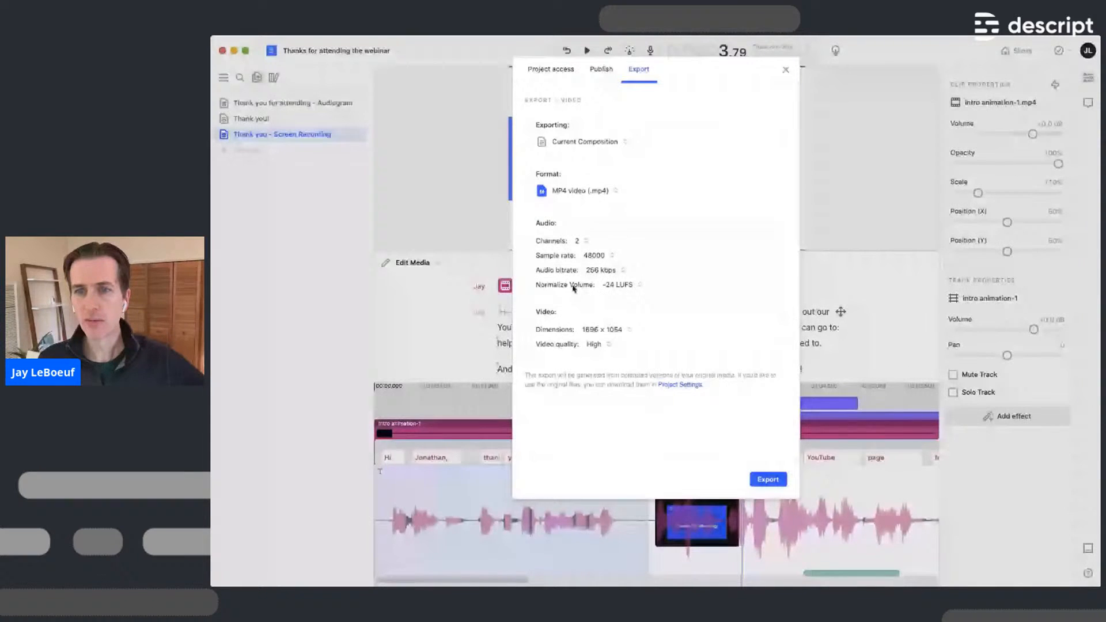
click(619, 285)
click(634, 347)
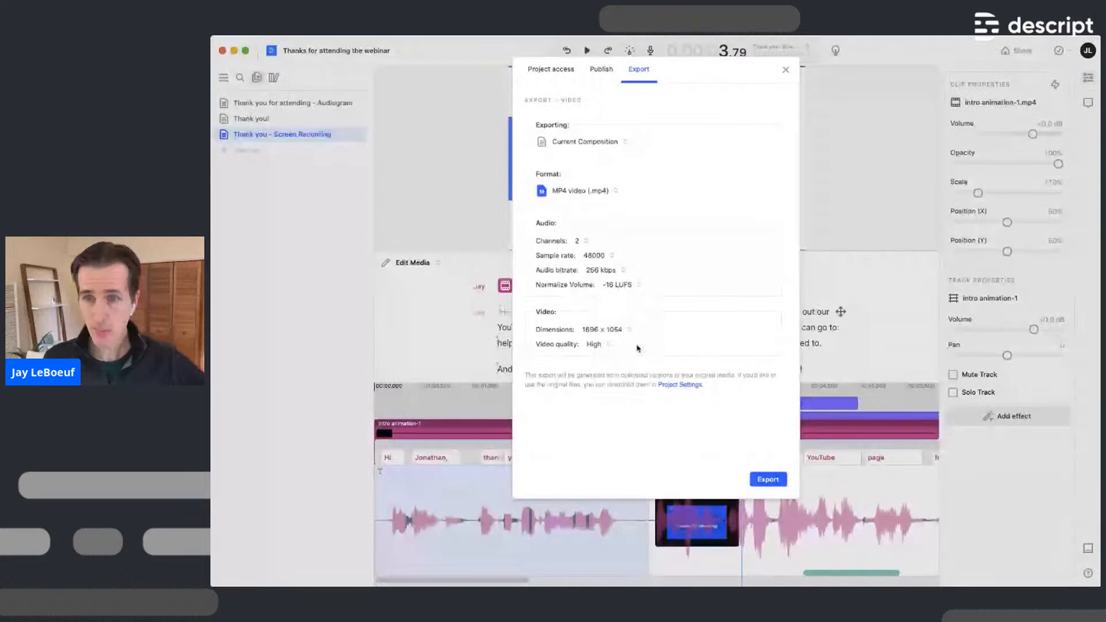
Look through the available video export dimensions and close the export settings without exporting
click(602, 330)
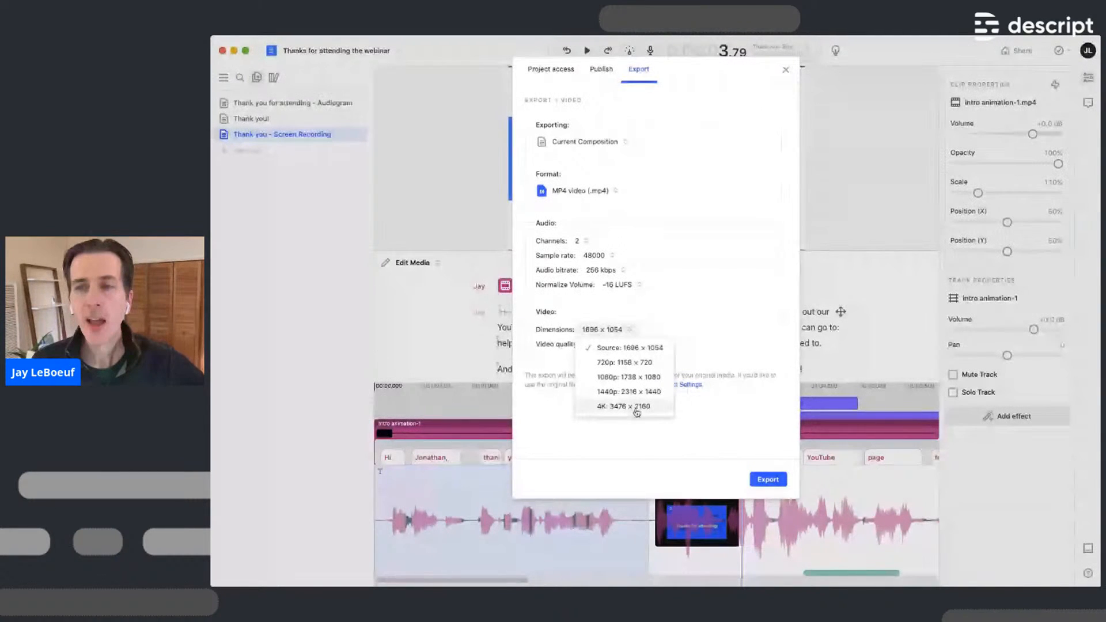
click(694, 383)
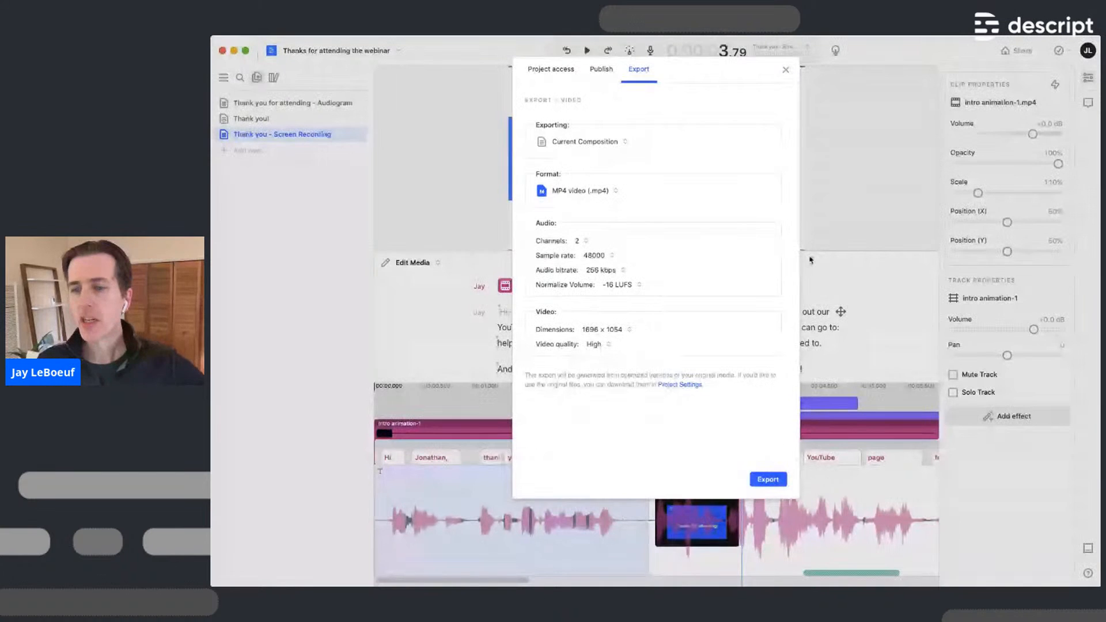
click(786, 72)
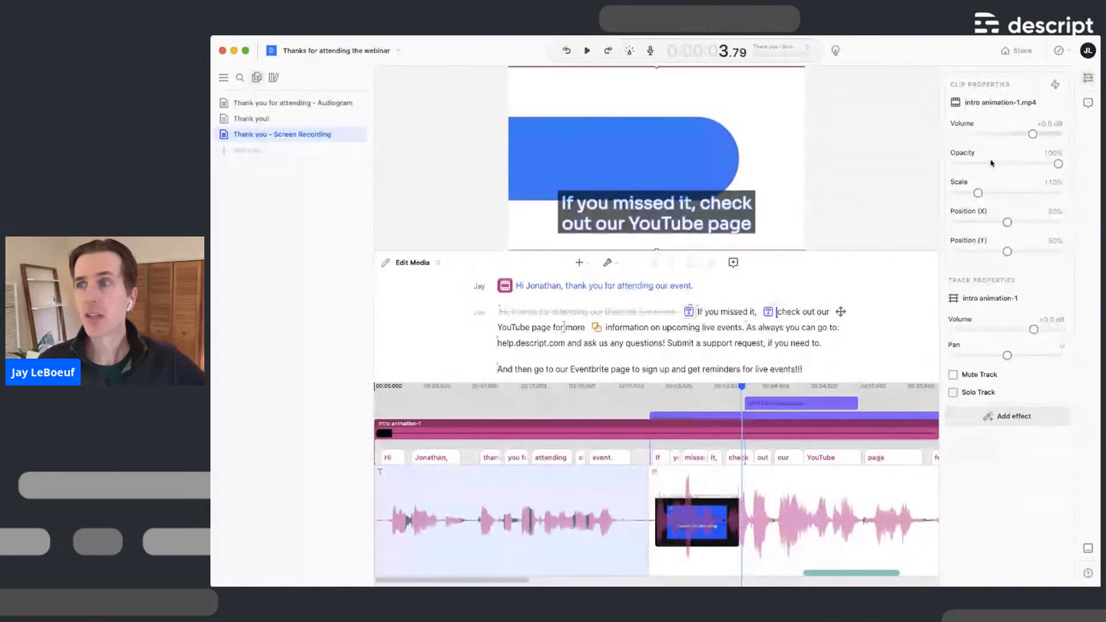
Deselect the intro animation clip and check the composition's orientation, resolution and frame rate settings
click(1089, 80)
click(1089, 80)
click(751, 287)
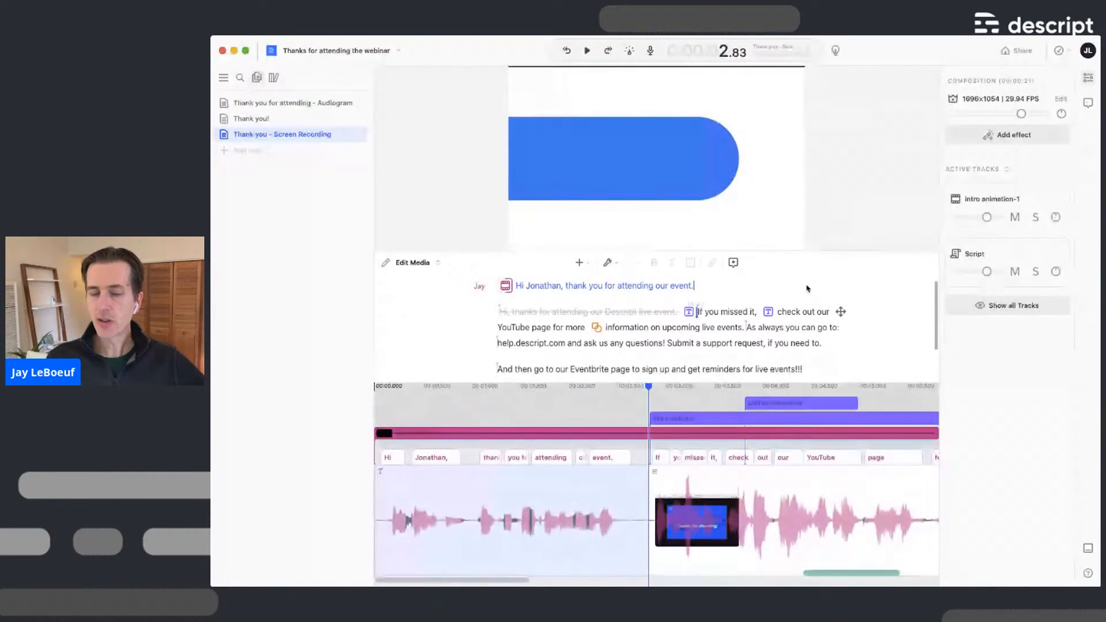
click(1061, 100)
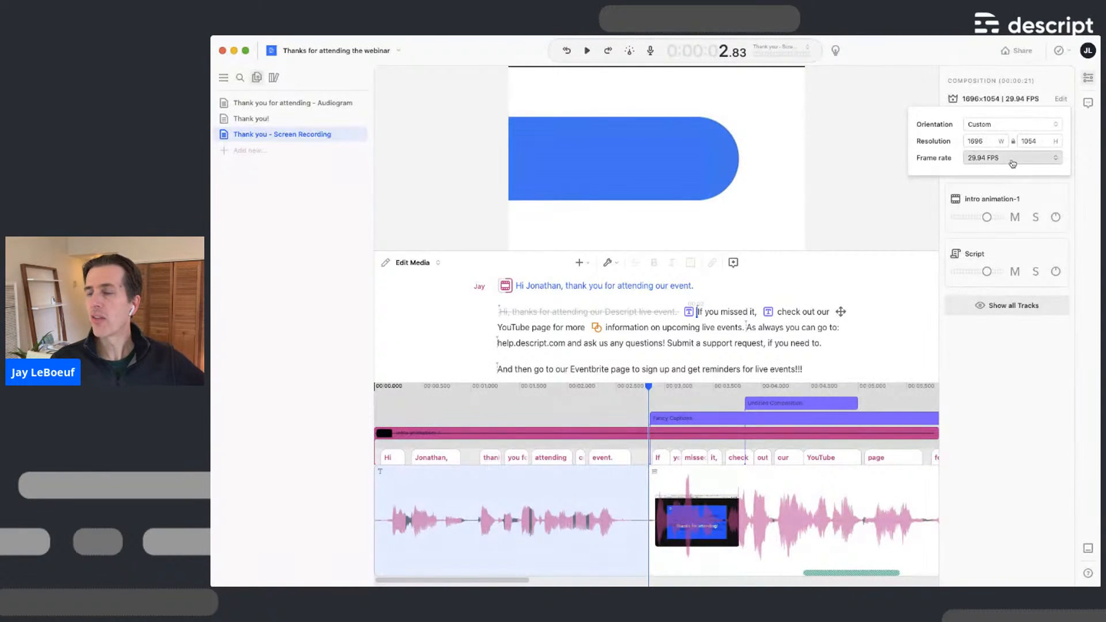
click(1052, 81)
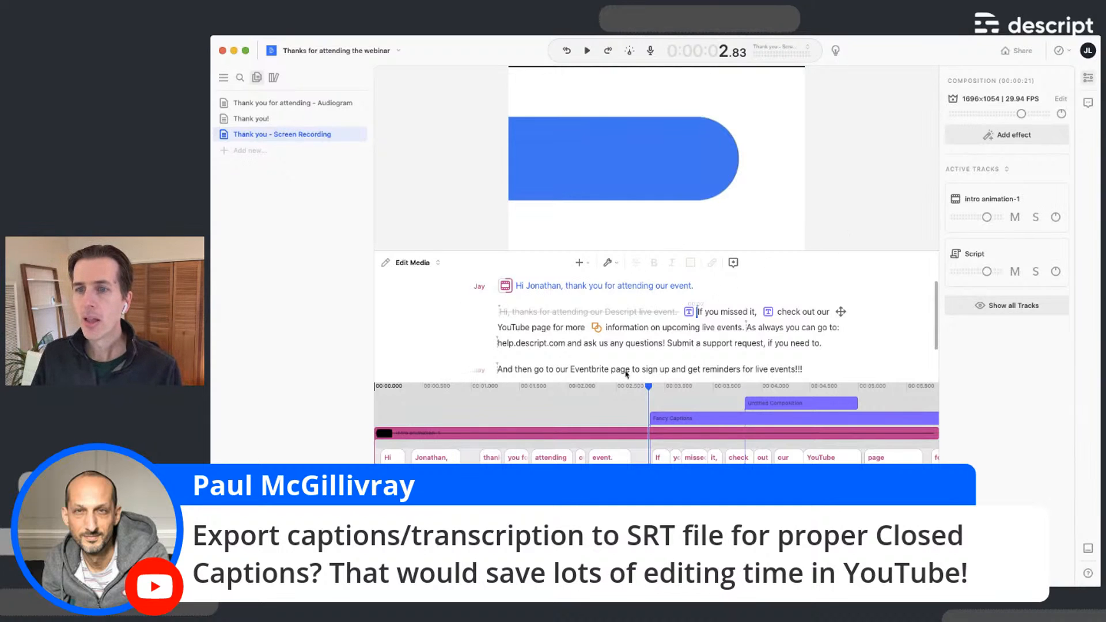
Review the script and its editing modes, leaving Edit Media active
click(589, 343)
scroll(590, 343, up, 2)
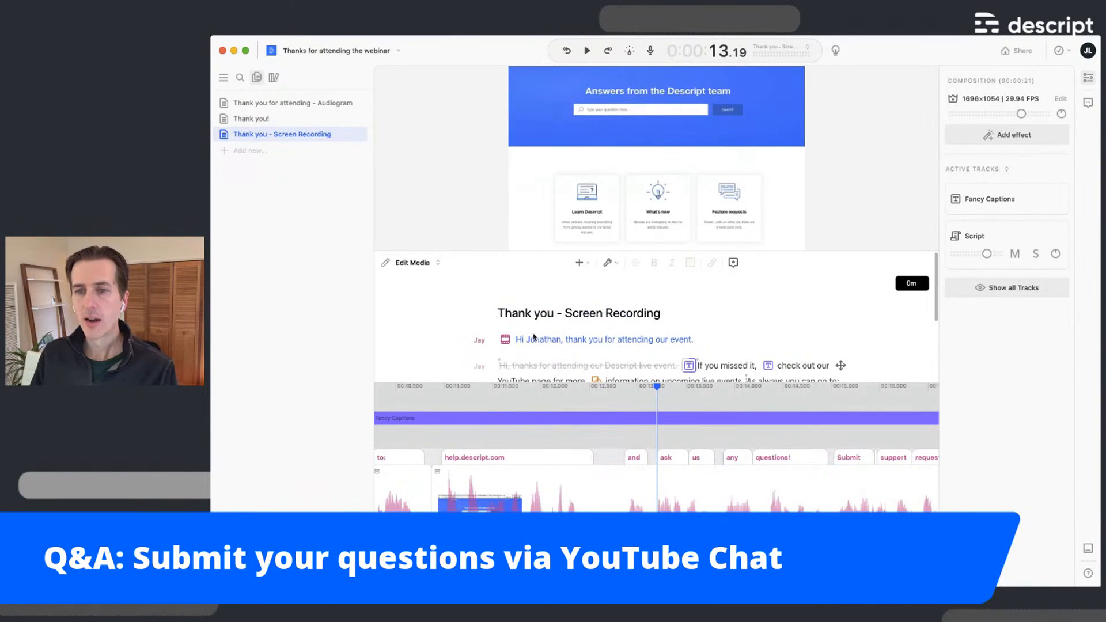
click(525, 340)
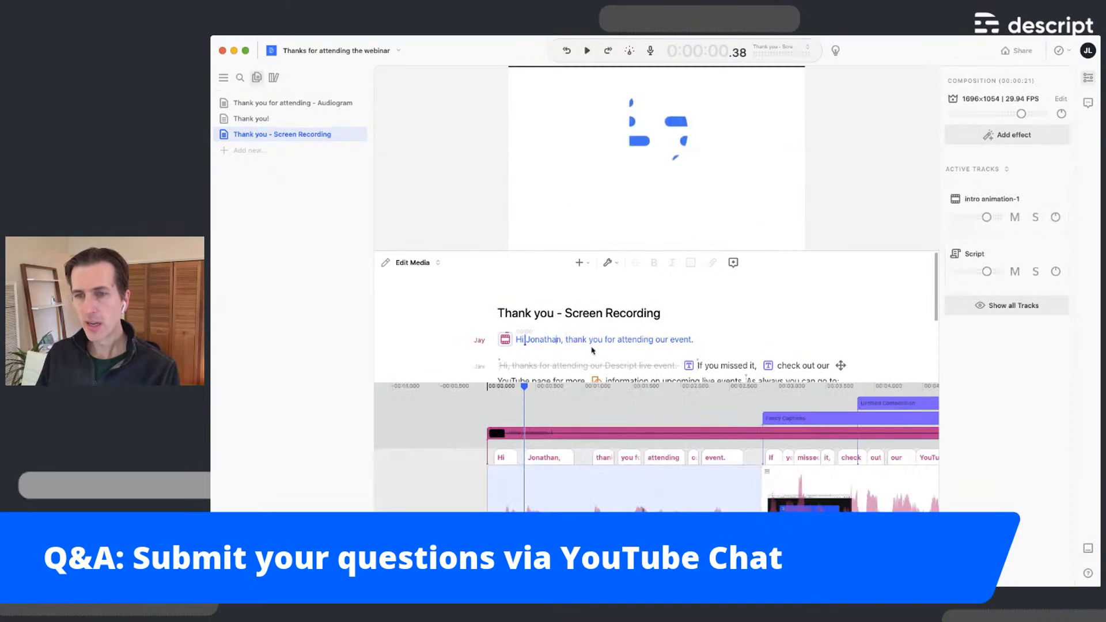
scroll(591, 350, down, 1)
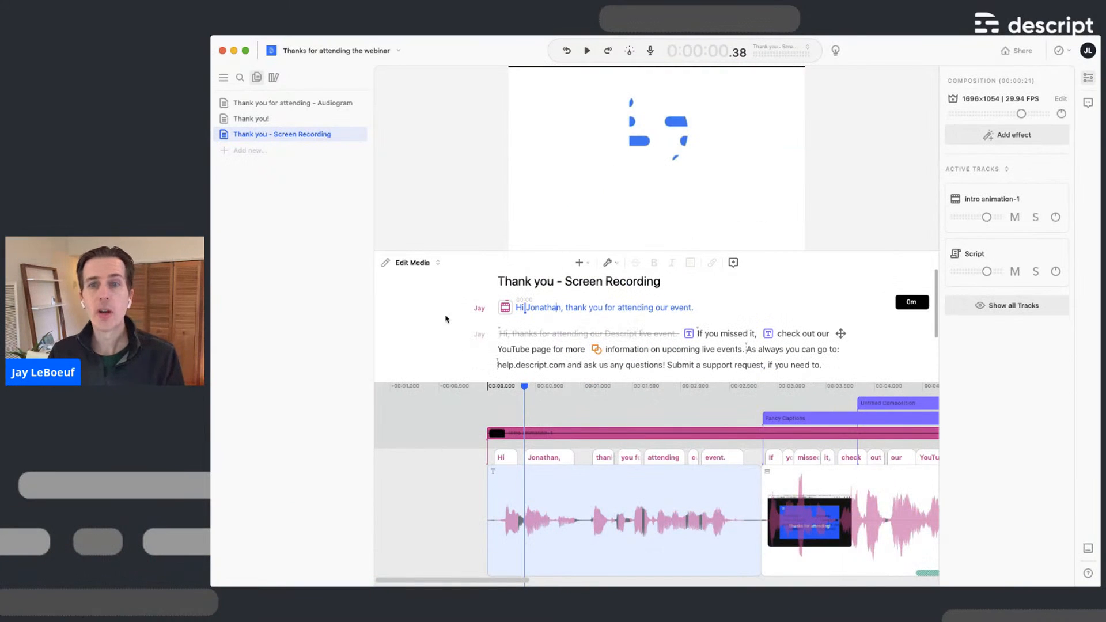
click(414, 267)
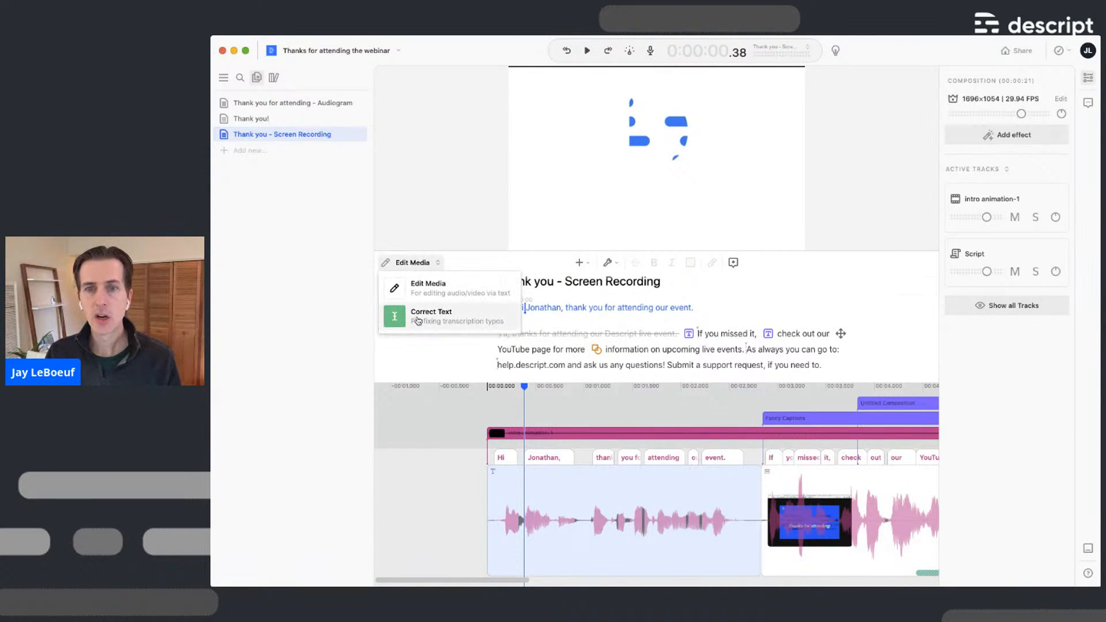
click(835, 247)
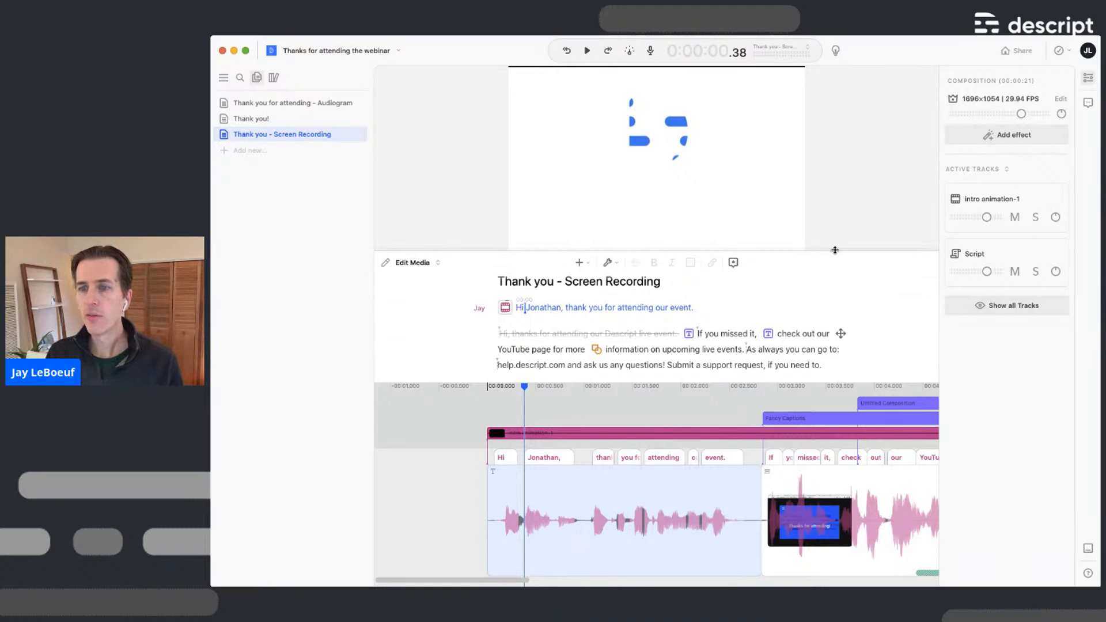
Export the current composition as a high-quality MP4 video at 1696 x 1054 with Normalize Volume at -16 LUFS
drag(834, 250, 834, 217)
drag(775, 386, 784, 386)
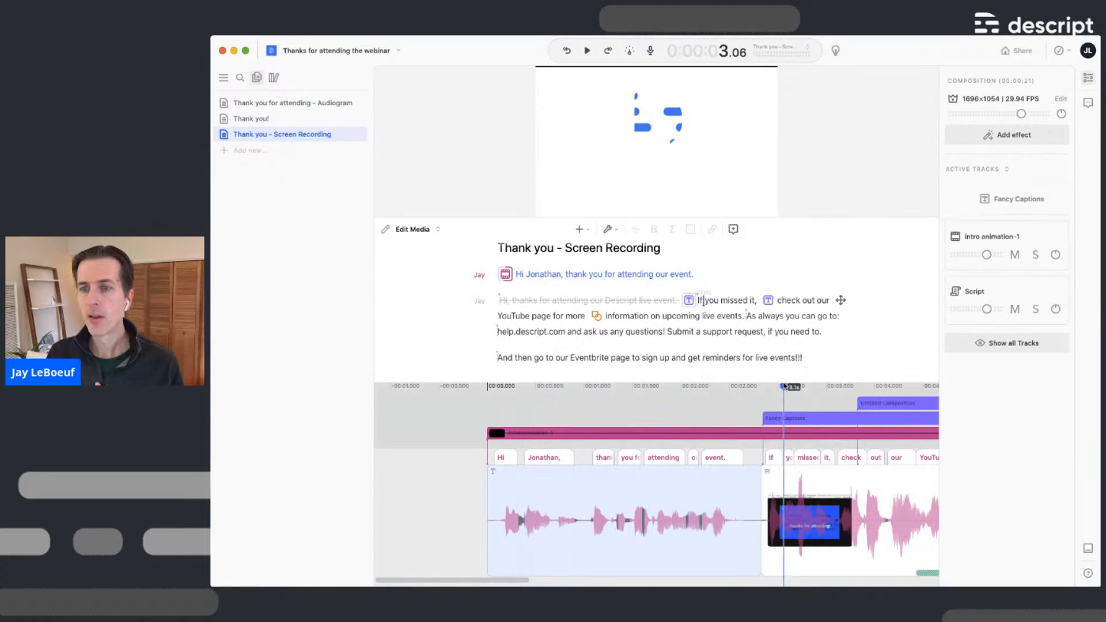
click(1023, 52)
click(639, 70)
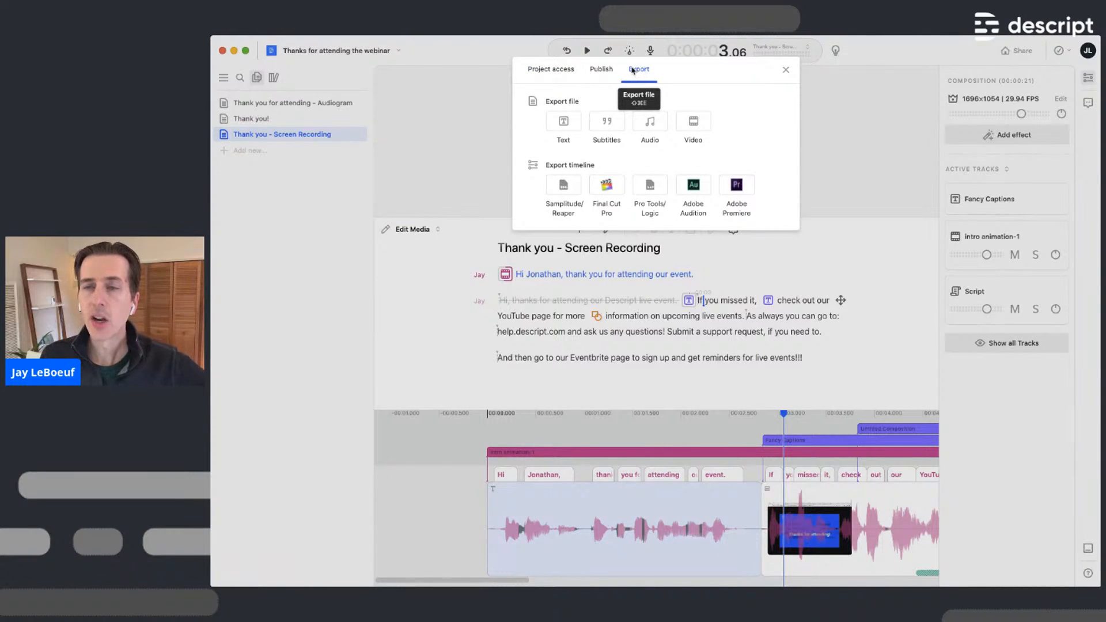
click(699, 128)
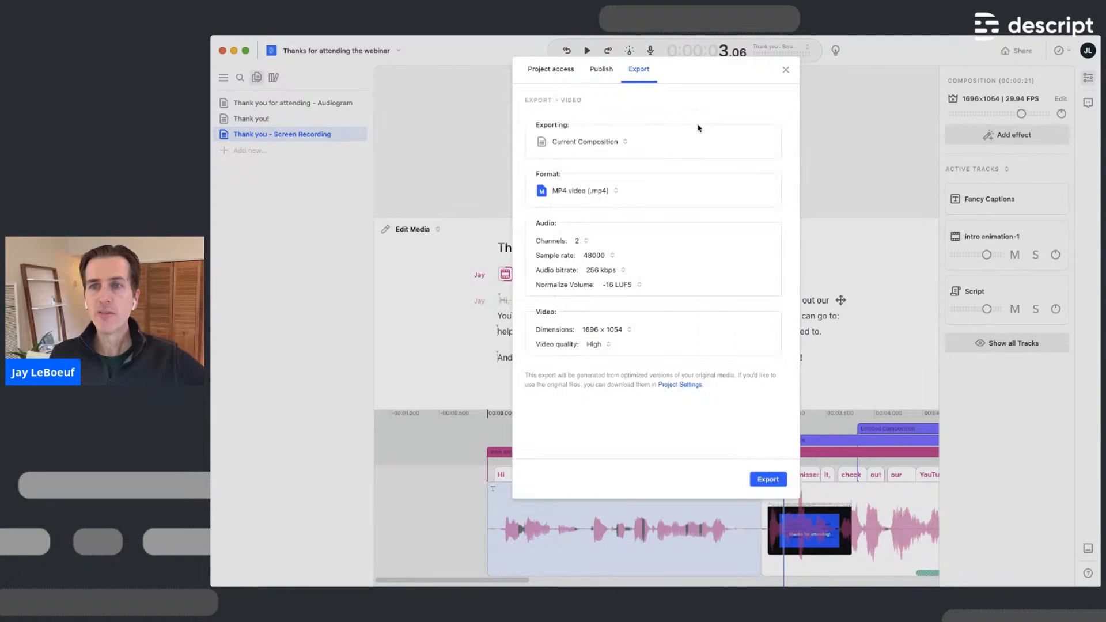
click(771, 480)
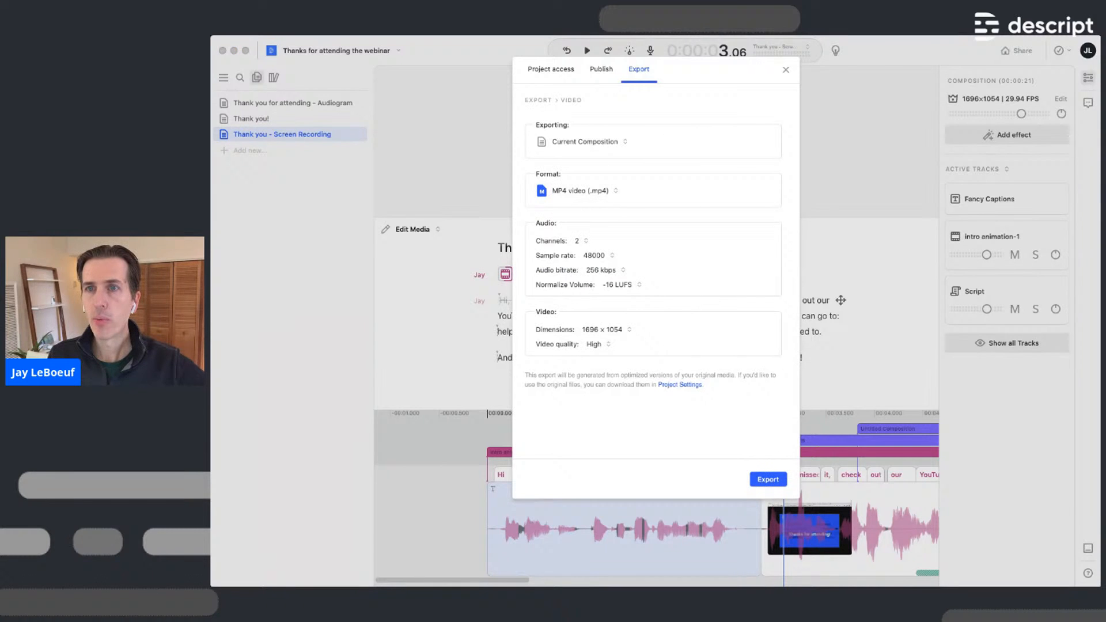
click(839, 251)
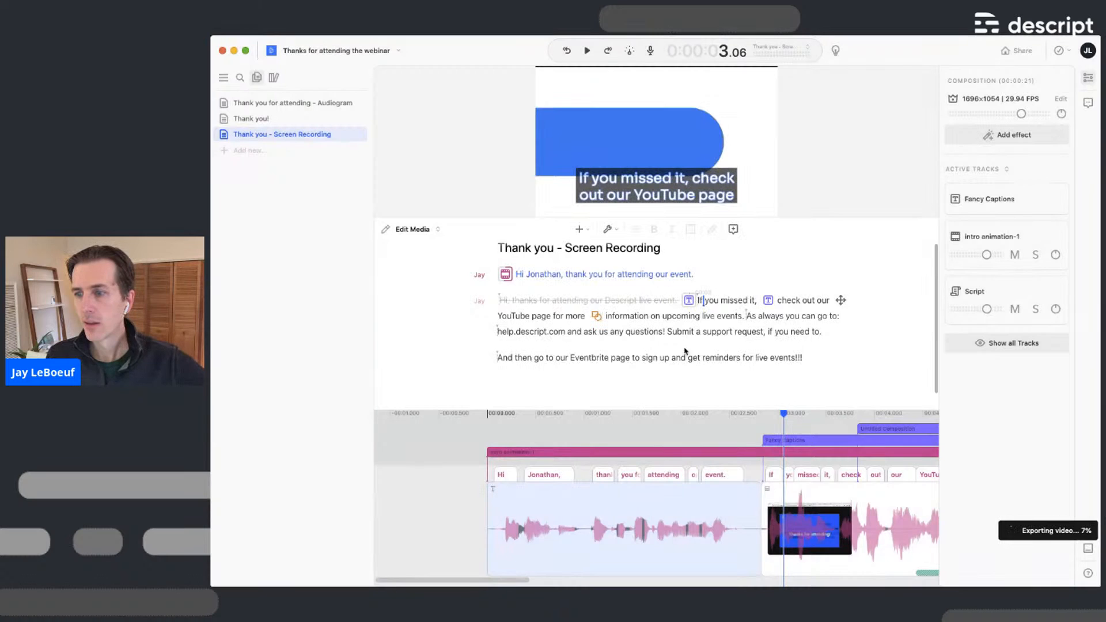
Check the subtitle export settings and the available subtitle file formats without exporting
click(1018, 51)
click(650, 72)
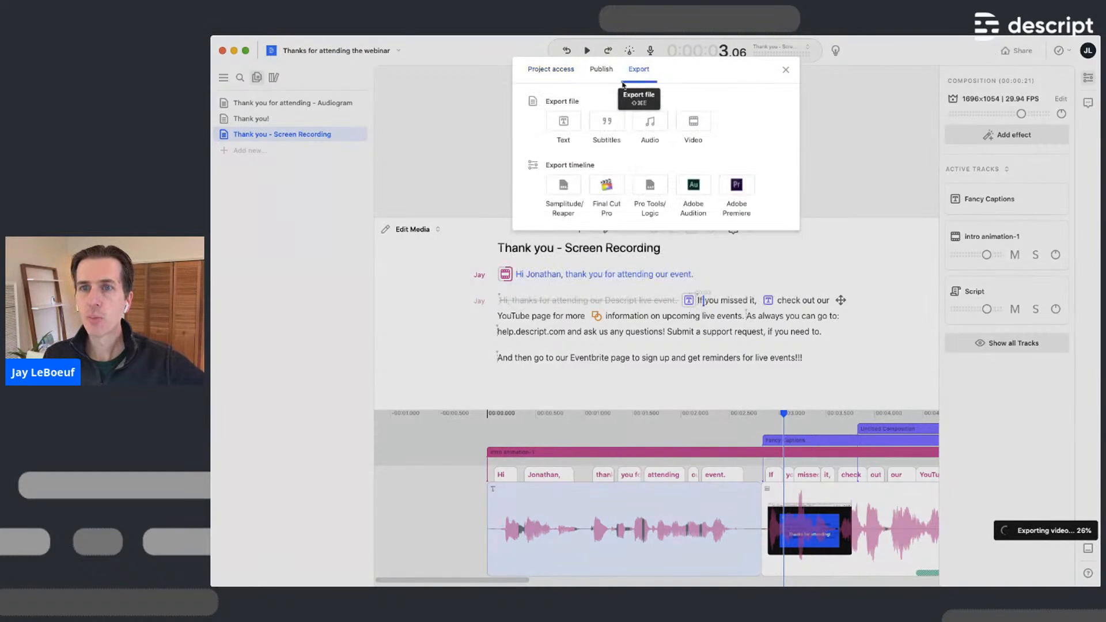
click(611, 126)
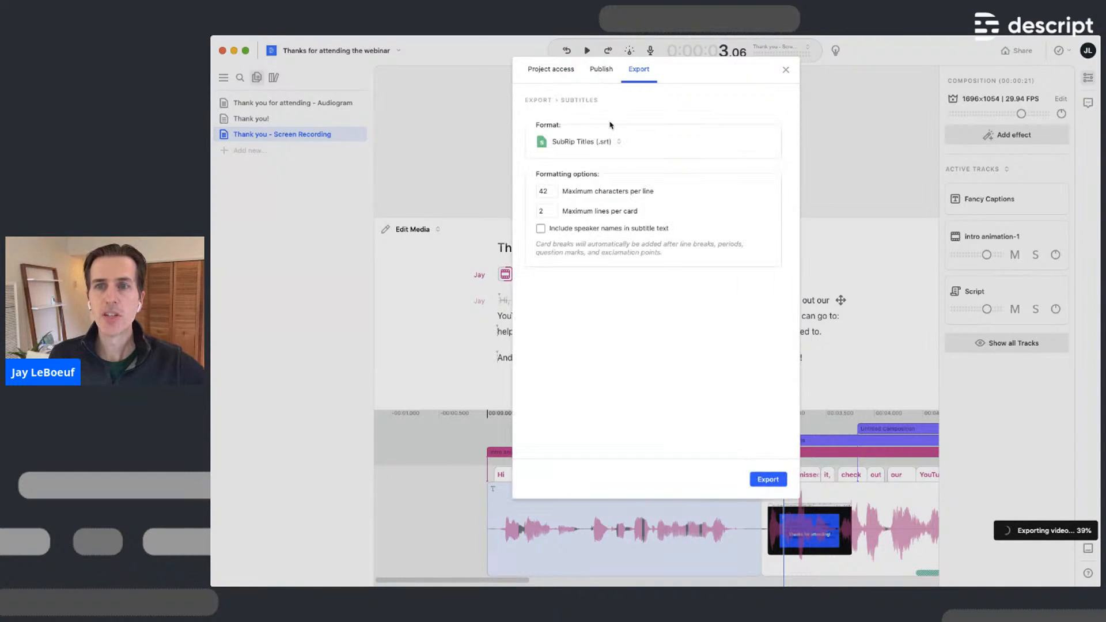
click(584, 142)
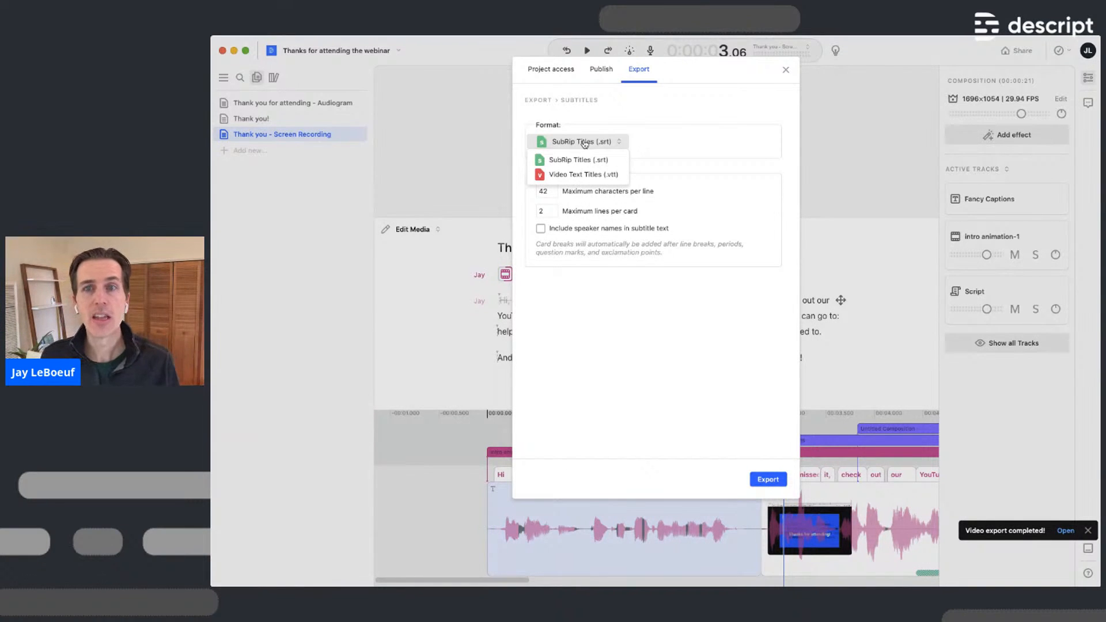
click(700, 129)
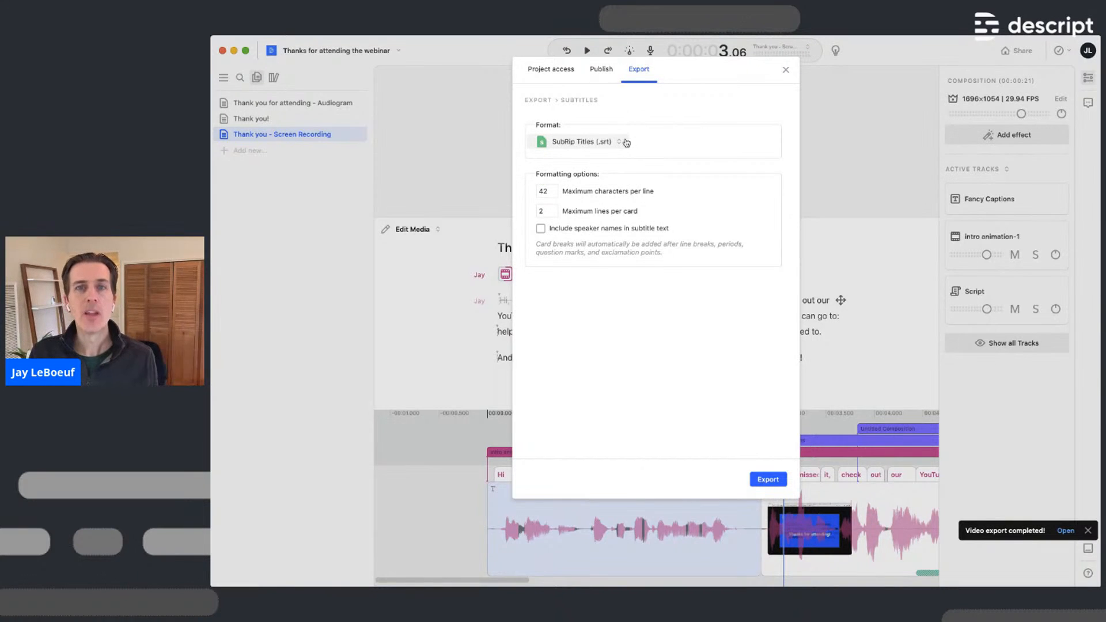
Publish the whole composition as a video to a new page and close the publish confirmation
click(603, 72)
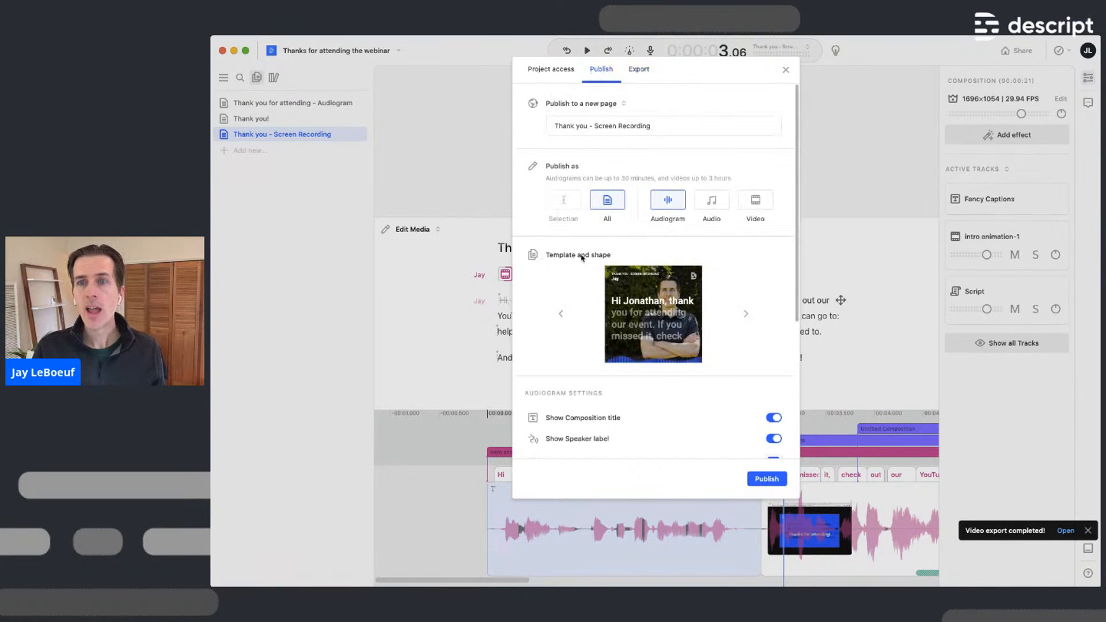
scroll(584, 260, down, 5)
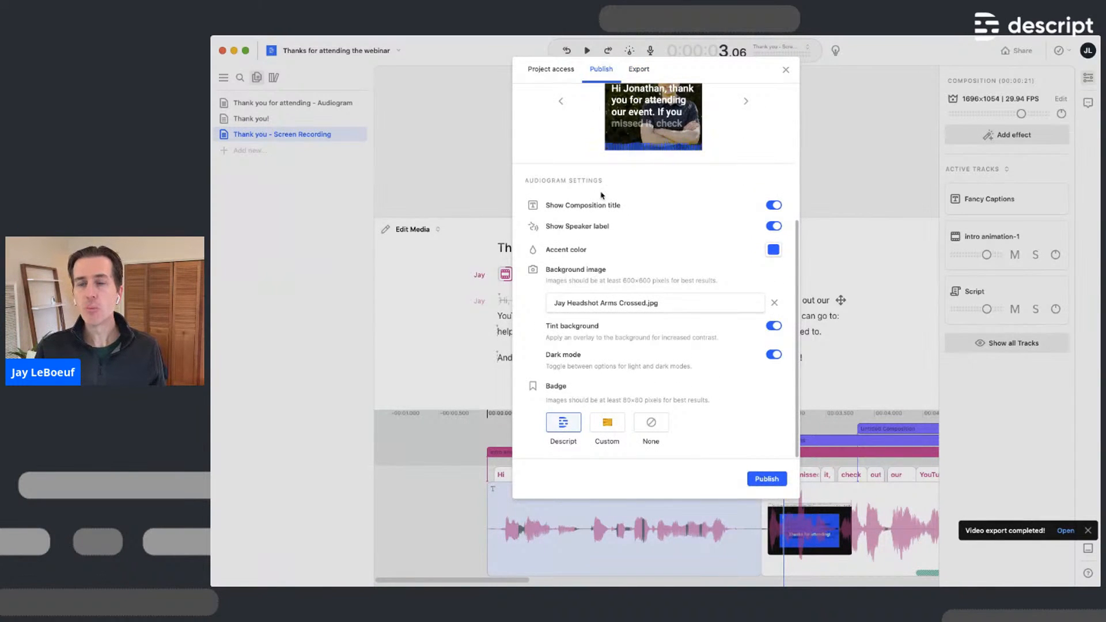
scroll(729, 214, up, 5)
click(756, 201)
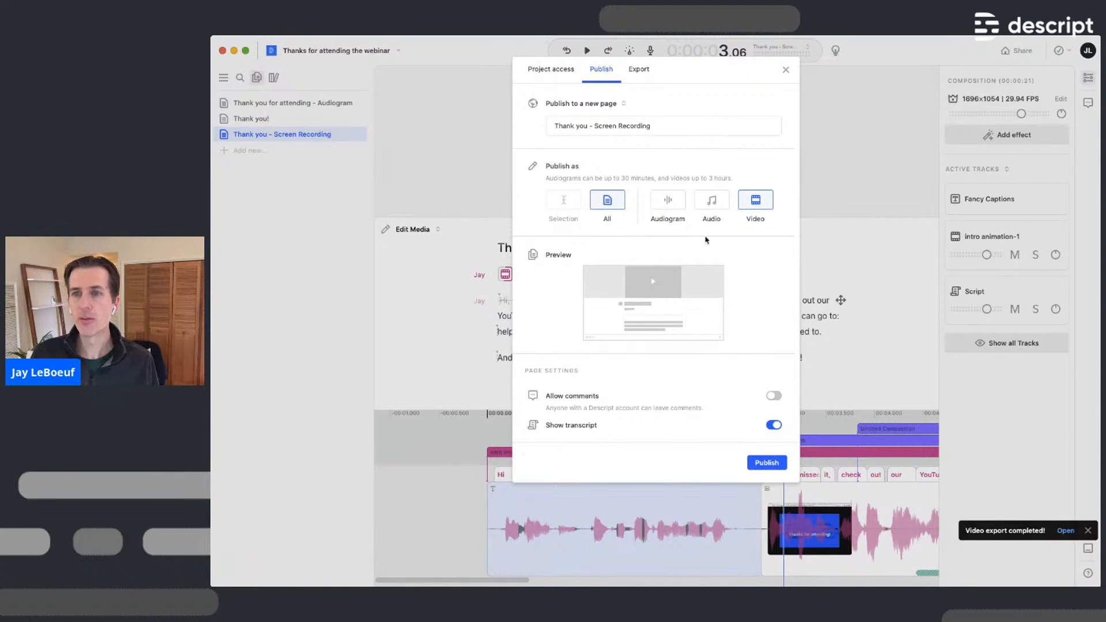
click(771, 464)
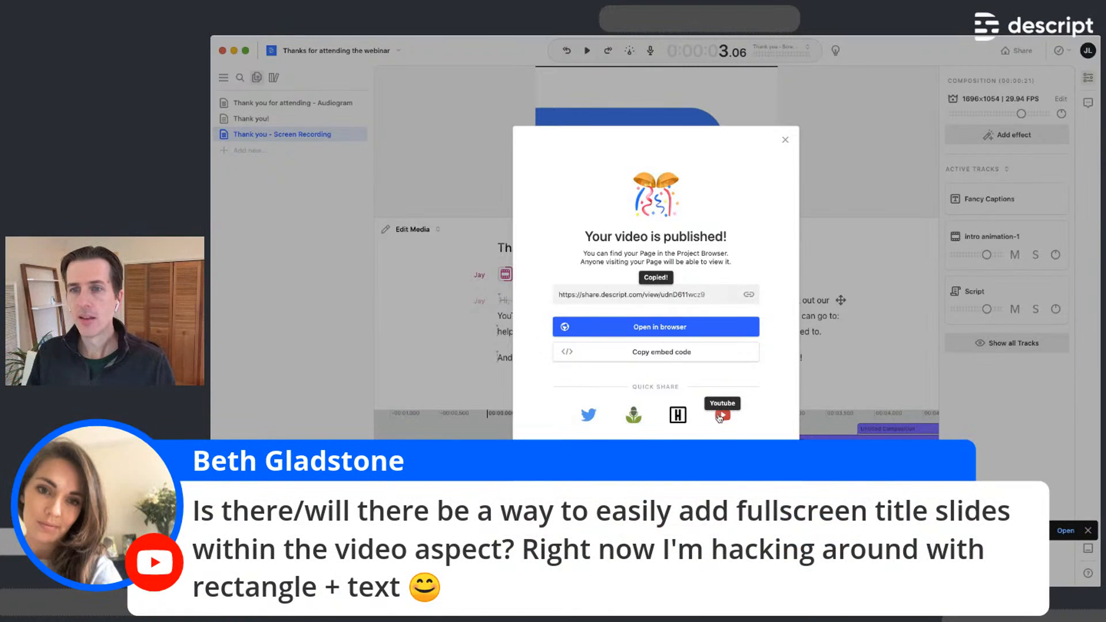
click(785, 139)
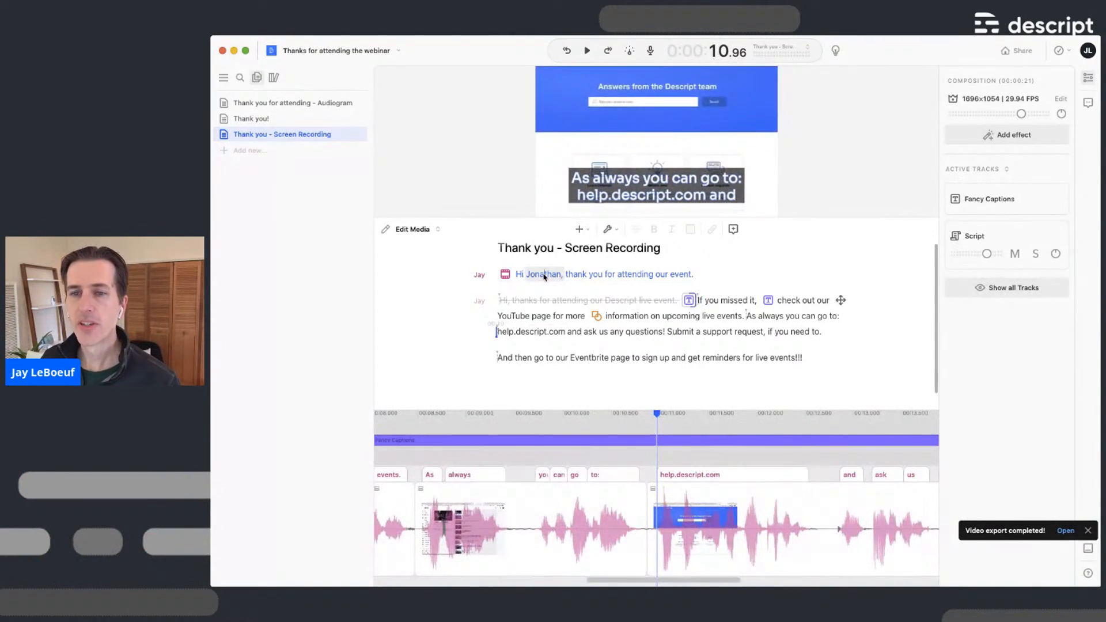
Delete the intro animation clip from the start of the composition
click(520, 275)
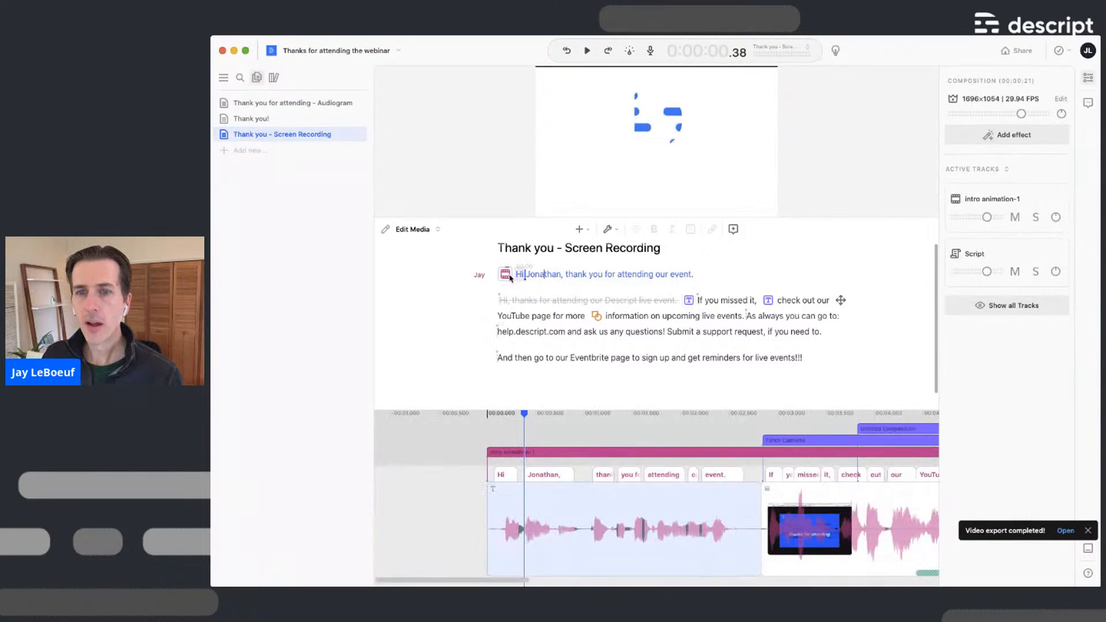
click(507, 276)
click(532, 449)
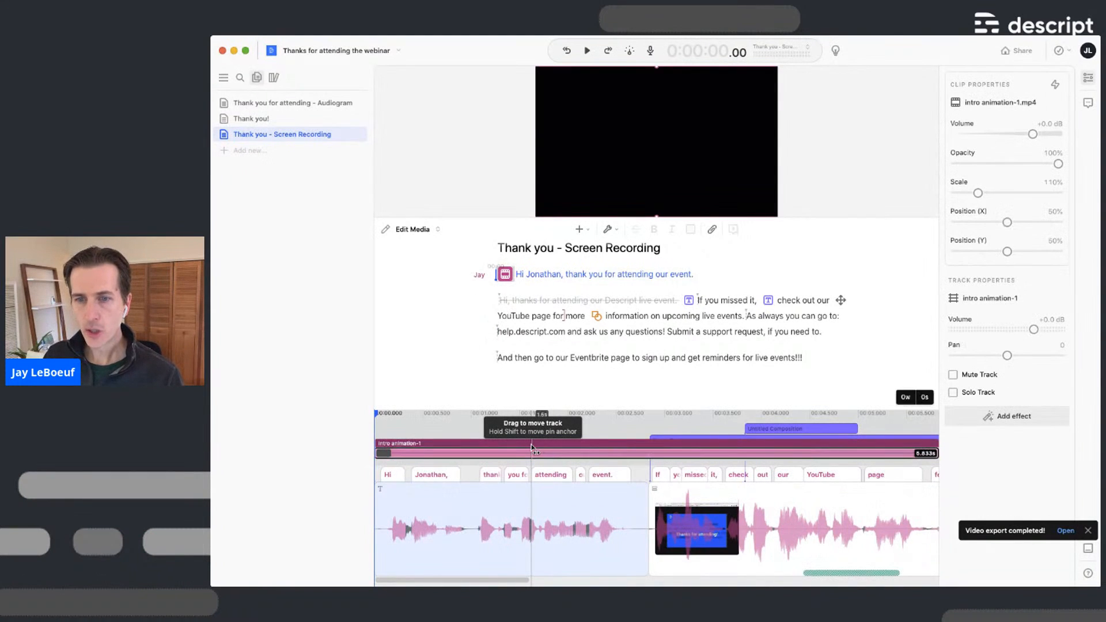
key(BackSpace)
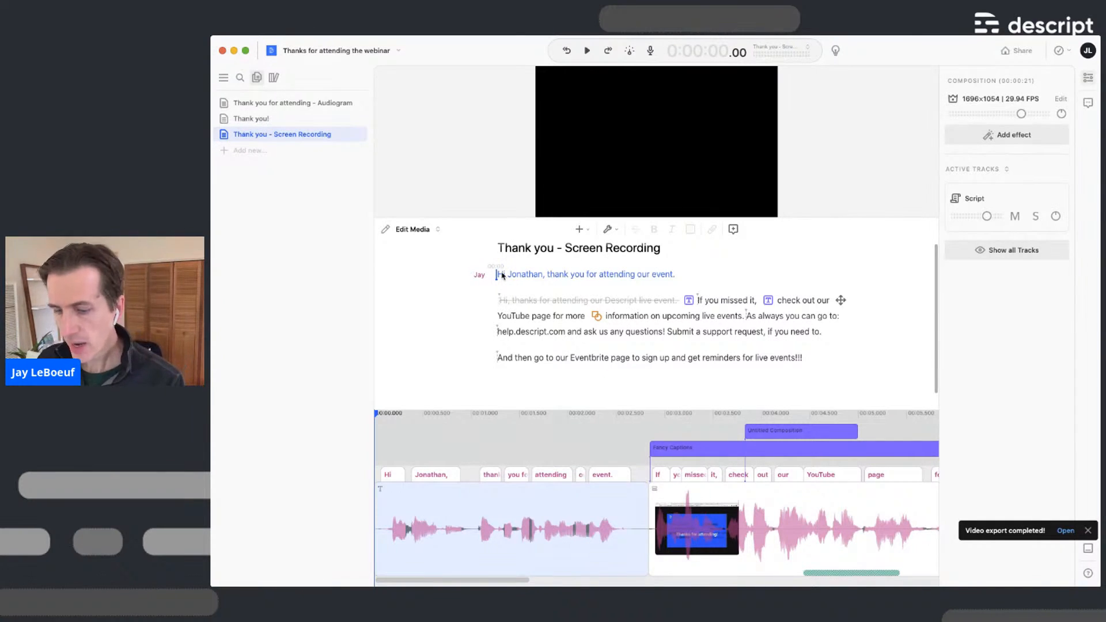
Insert a title at the start of the composition with the viewer's first name in possessive form followed by "Amazing Title"
key(super+k)
text(title)
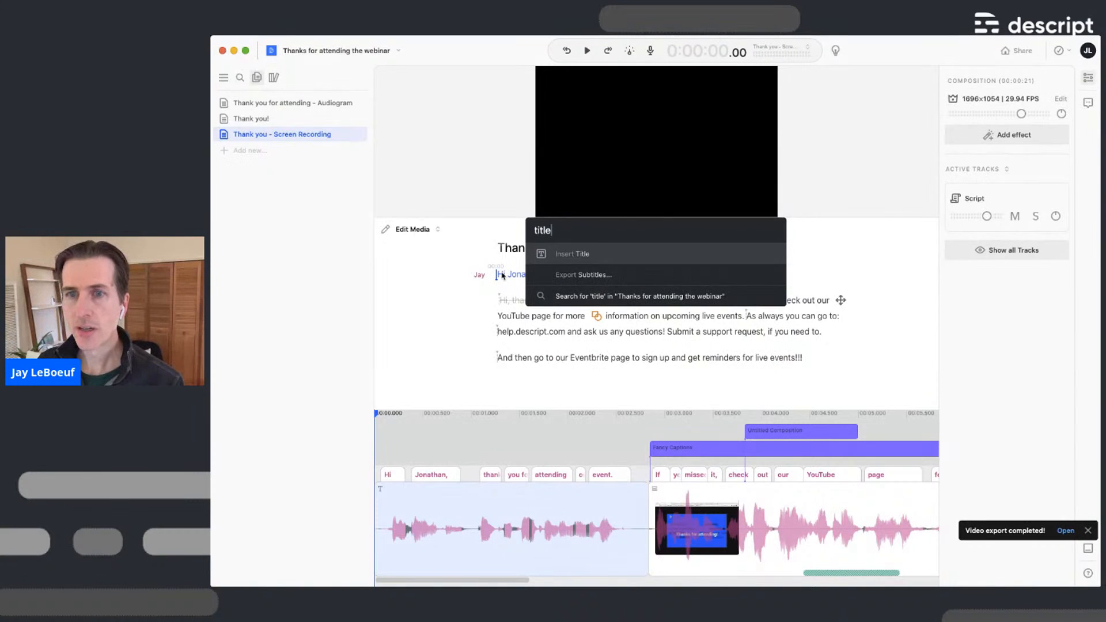
key(Return)
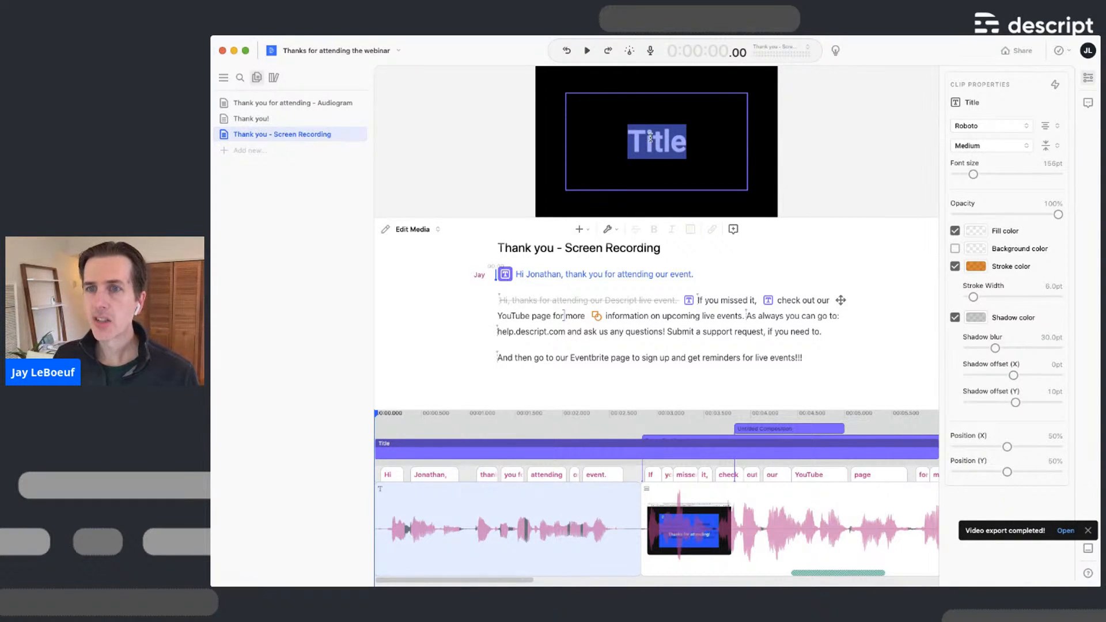
text(Beth's )
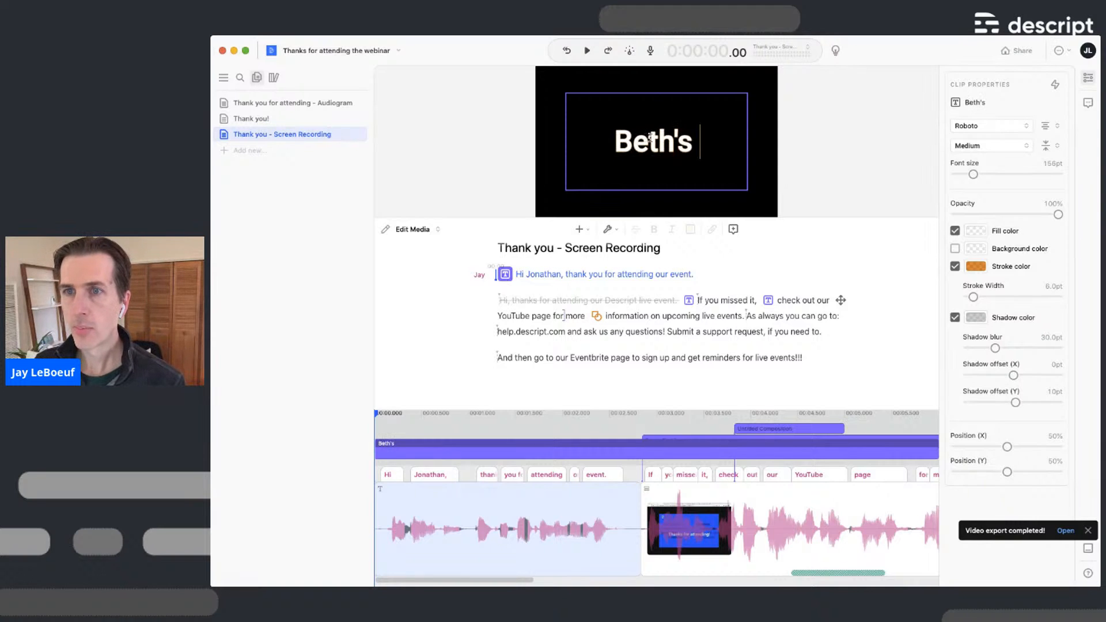
text(Amazing Title)
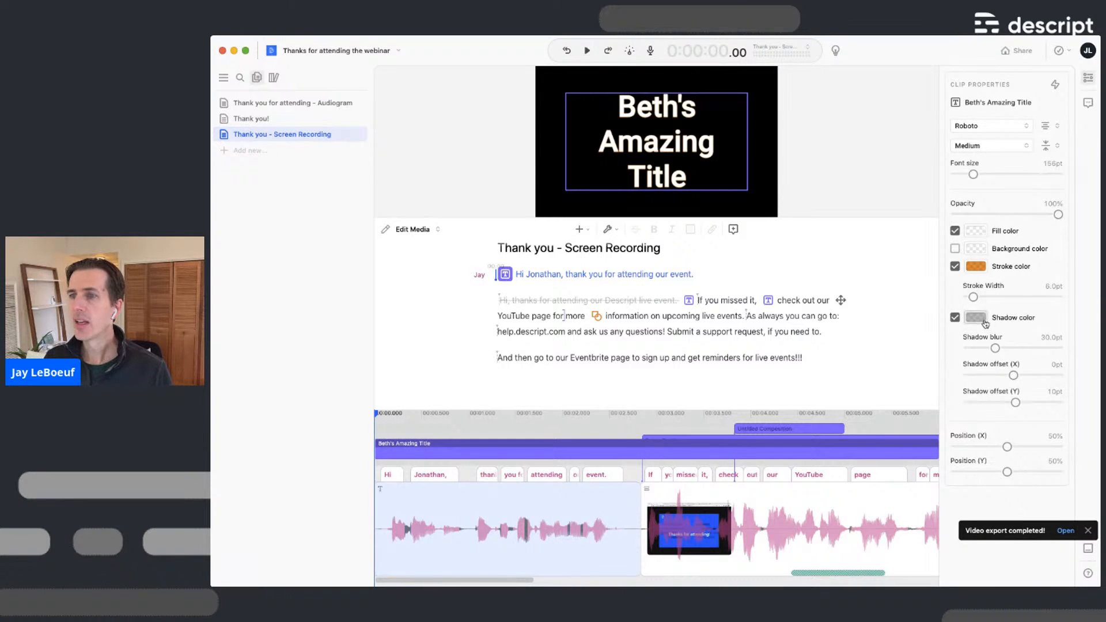
Enable the title's background color and set it to the preset blue (RGB 0, 98, 255)
click(954, 249)
click(977, 249)
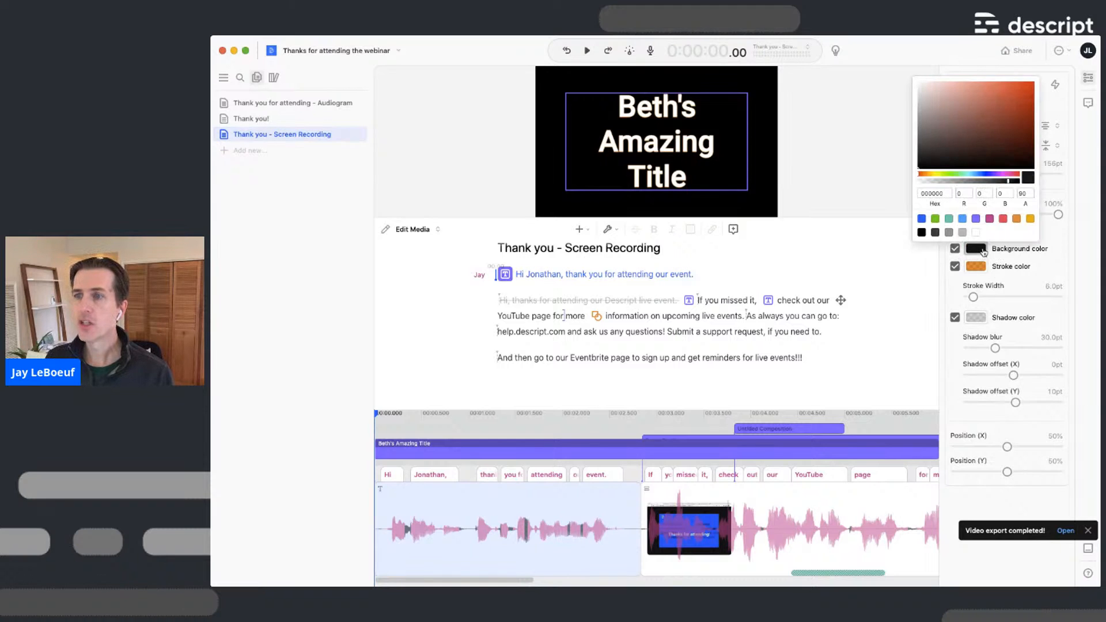
click(922, 220)
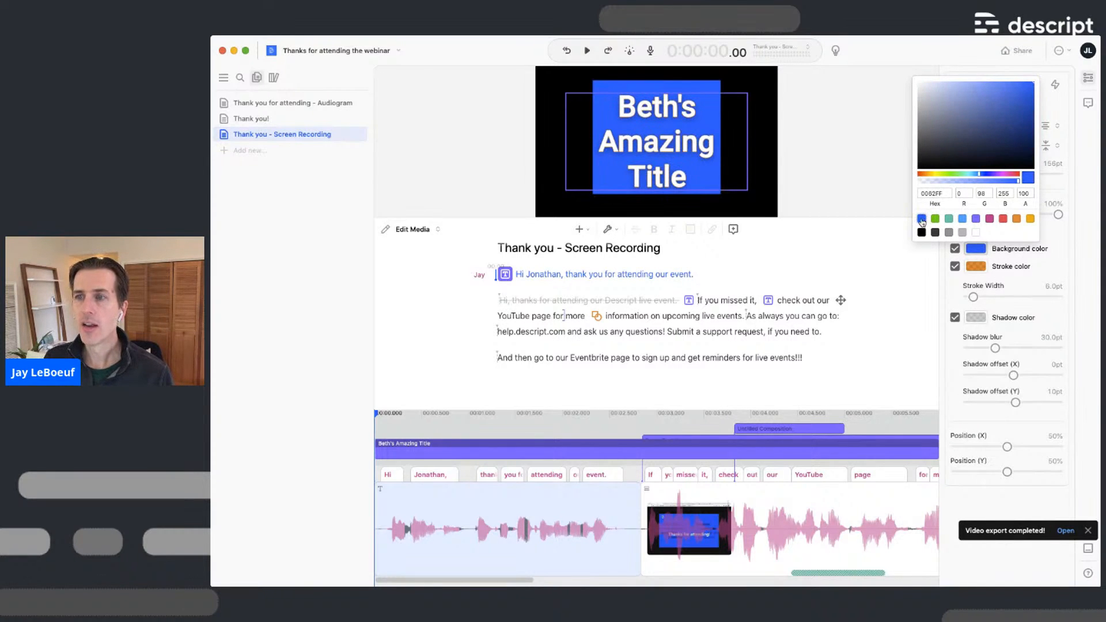
click(1052, 242)
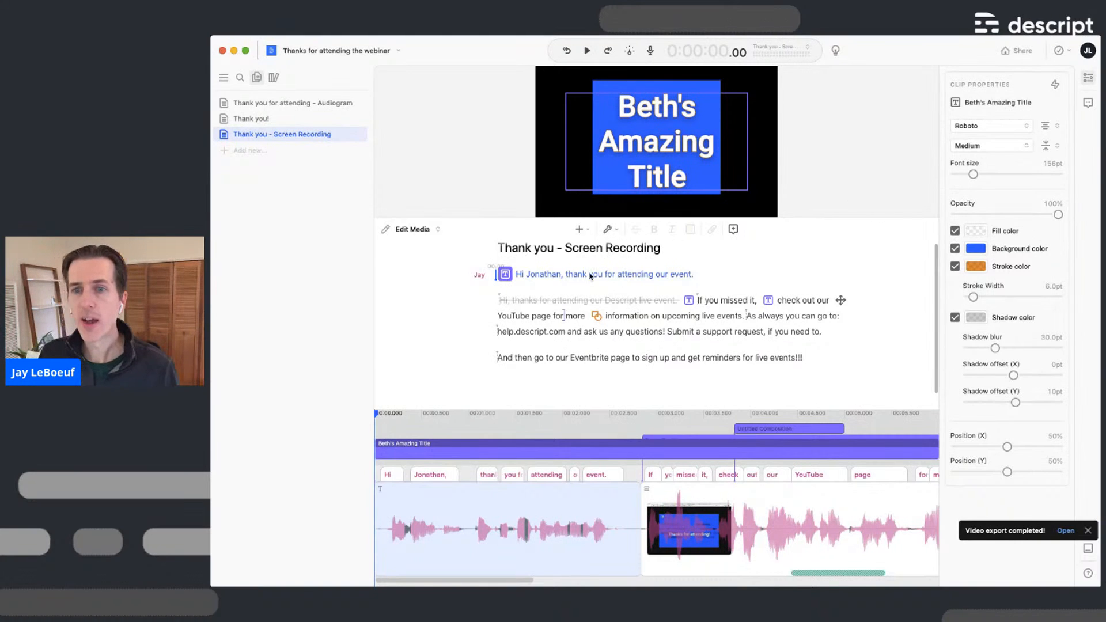
Try deleting the Overdub greeting line from the script, and undo the deletion
triple_click(549, 277)
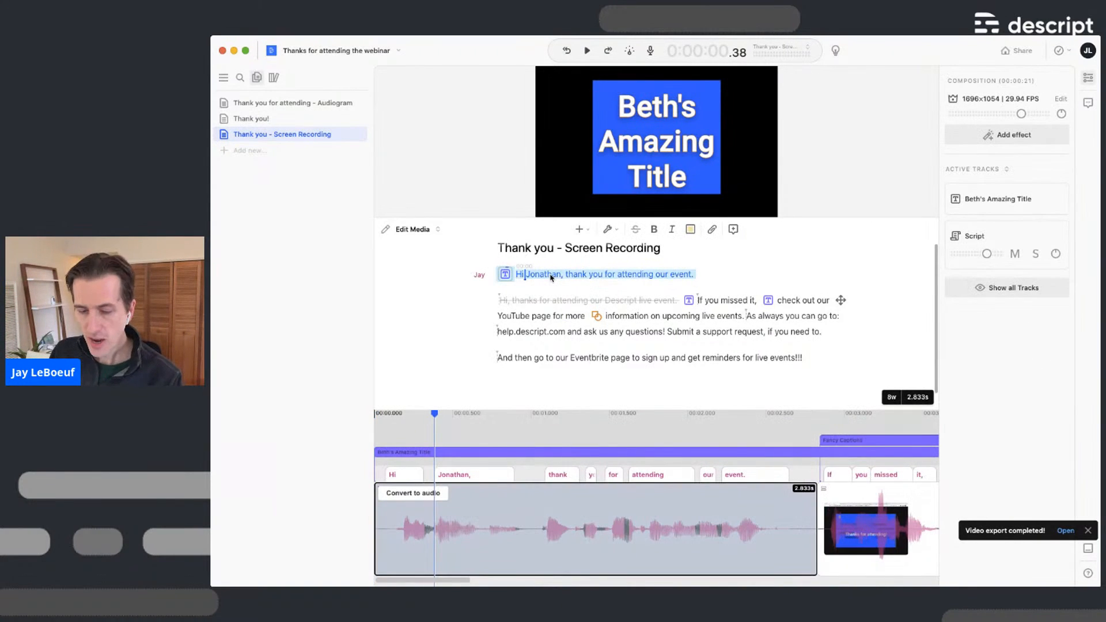
key(BackSpace)
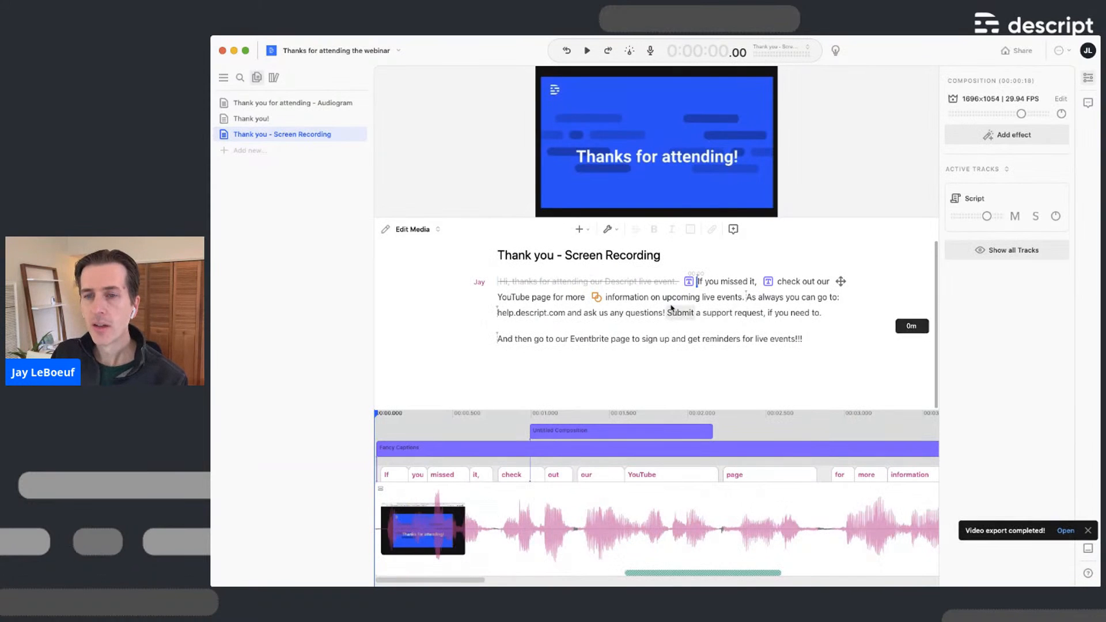
key(super+z)
Move the title's marker from the start of the script to just before "Submit a support request"
click(505, 282)
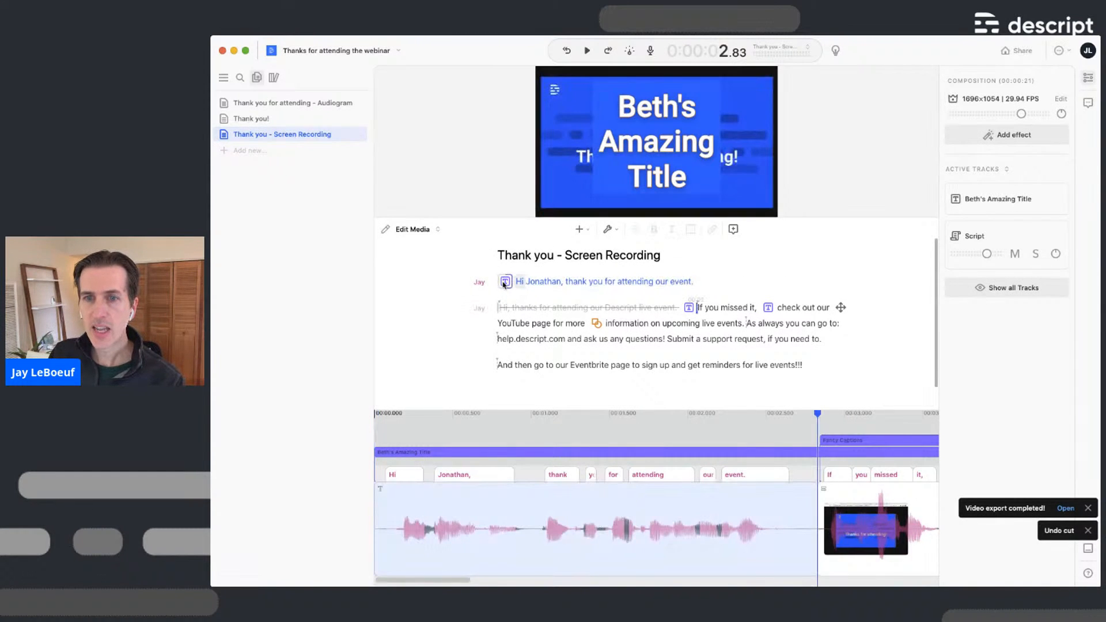
click(505, 282)
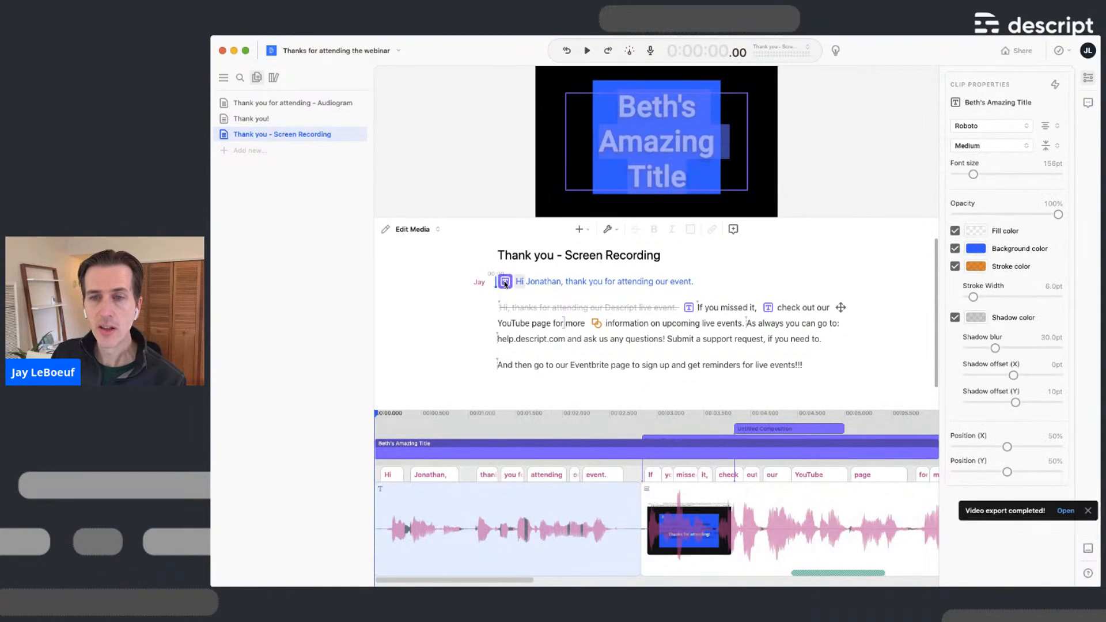
drag(505, 282, 669, 339)
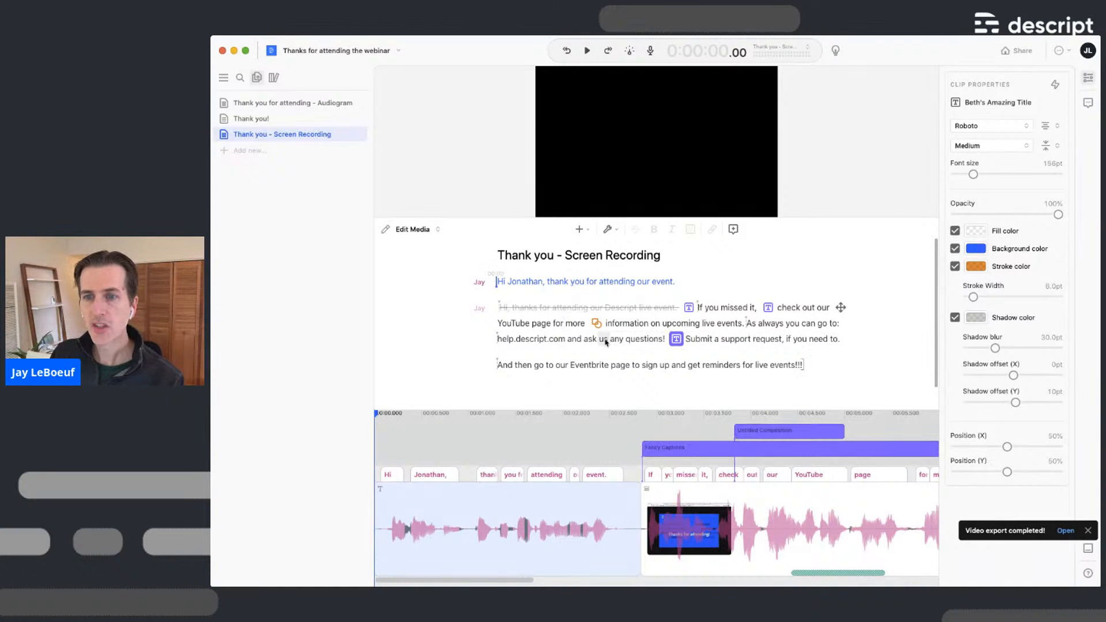
Play the composition from "help.descript.com" into the Eventbrite sentence to preview the title's new placement
click(524, 341)
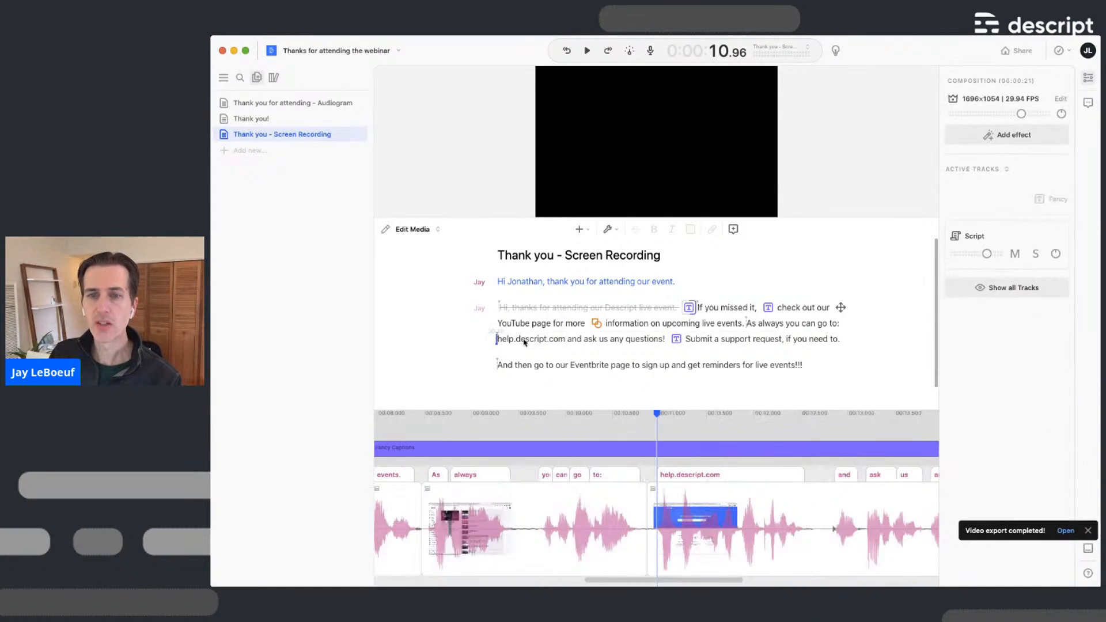
key(space)
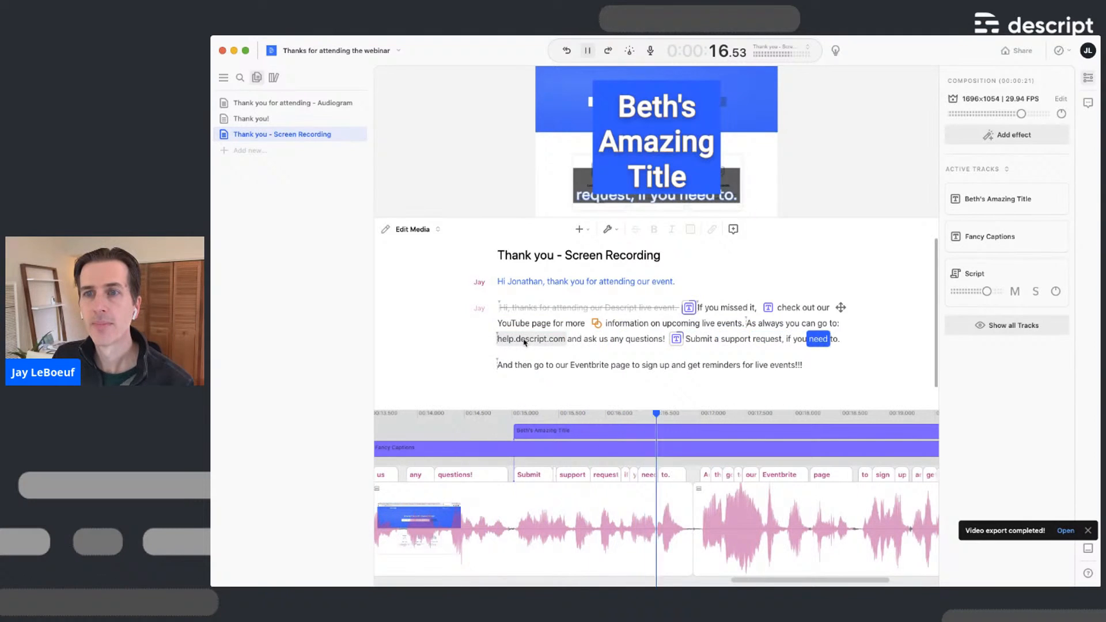
key(space)
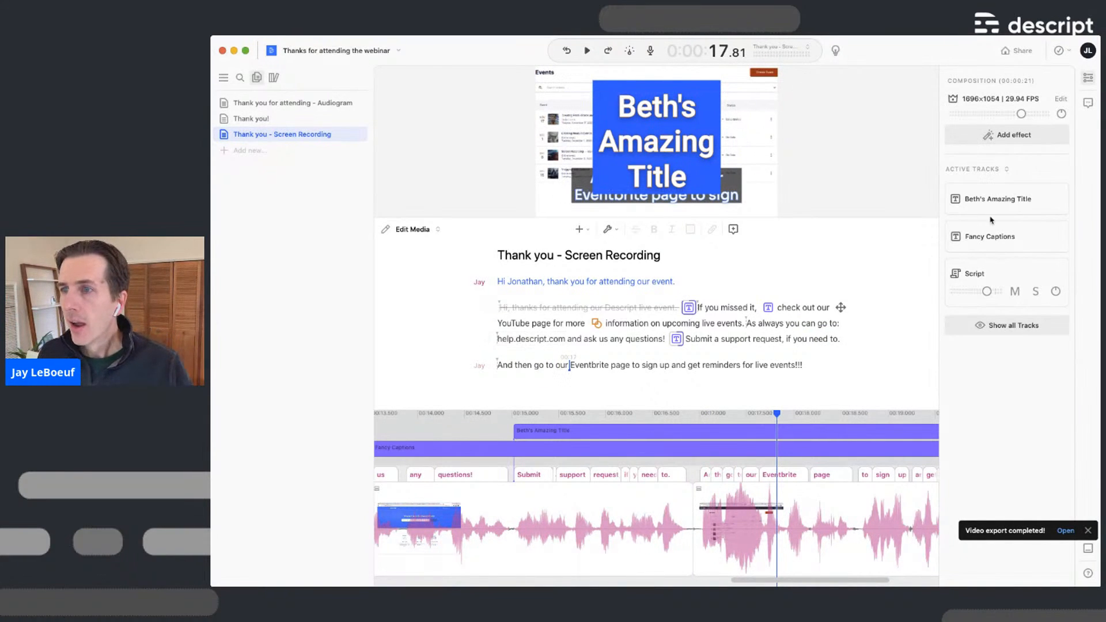
Select the title's marker before "Submit a support request" in the script to view its clip properties
click(1054, 201)
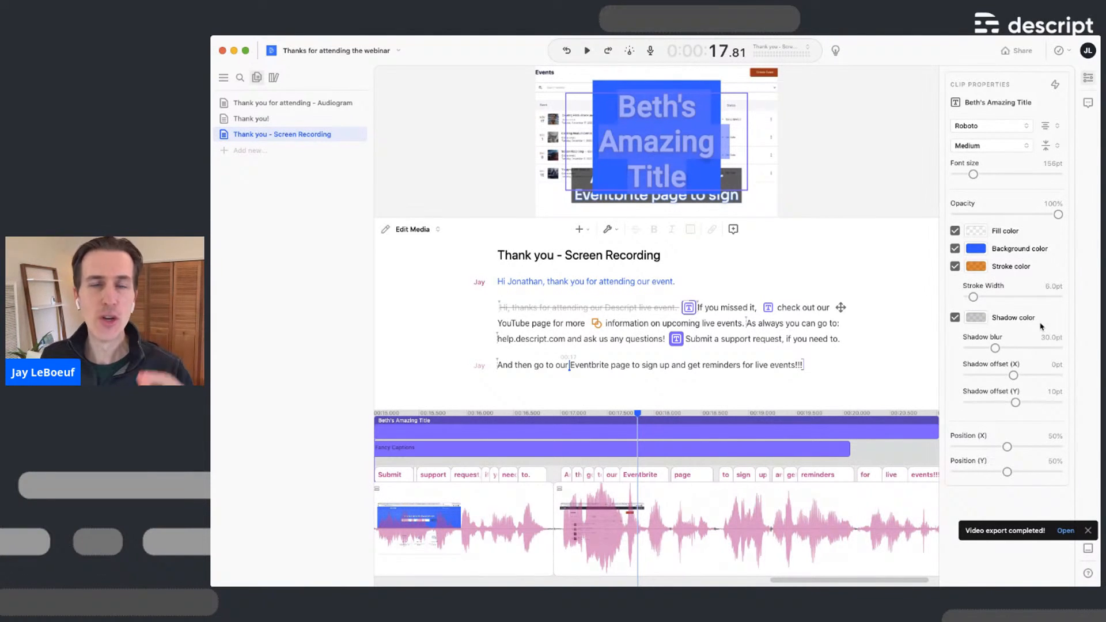
click(718, 340)
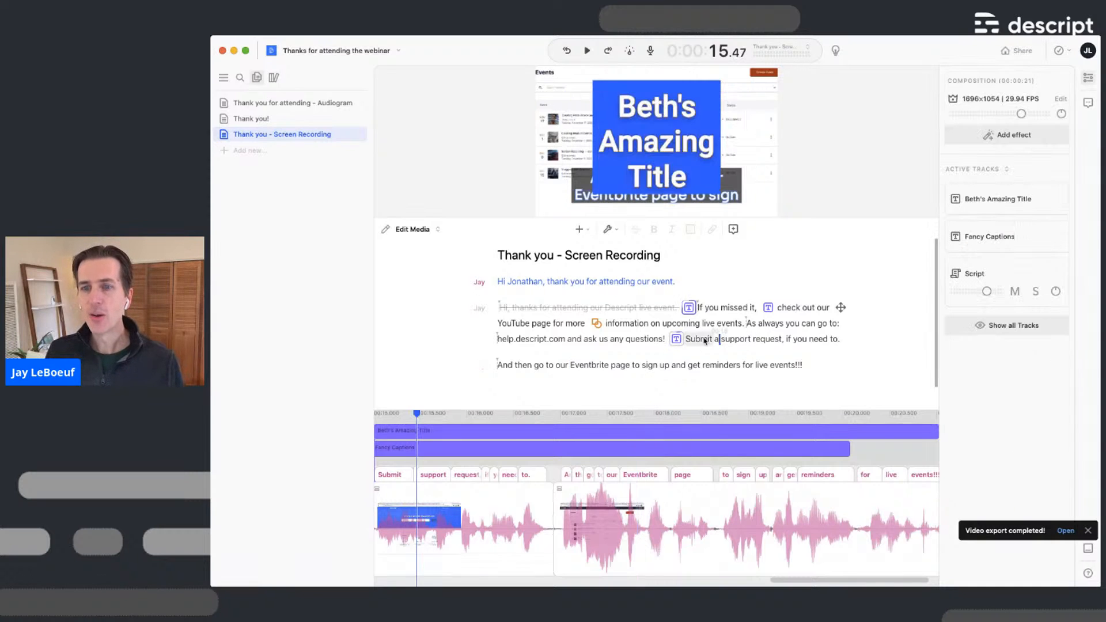
click(676, 340)
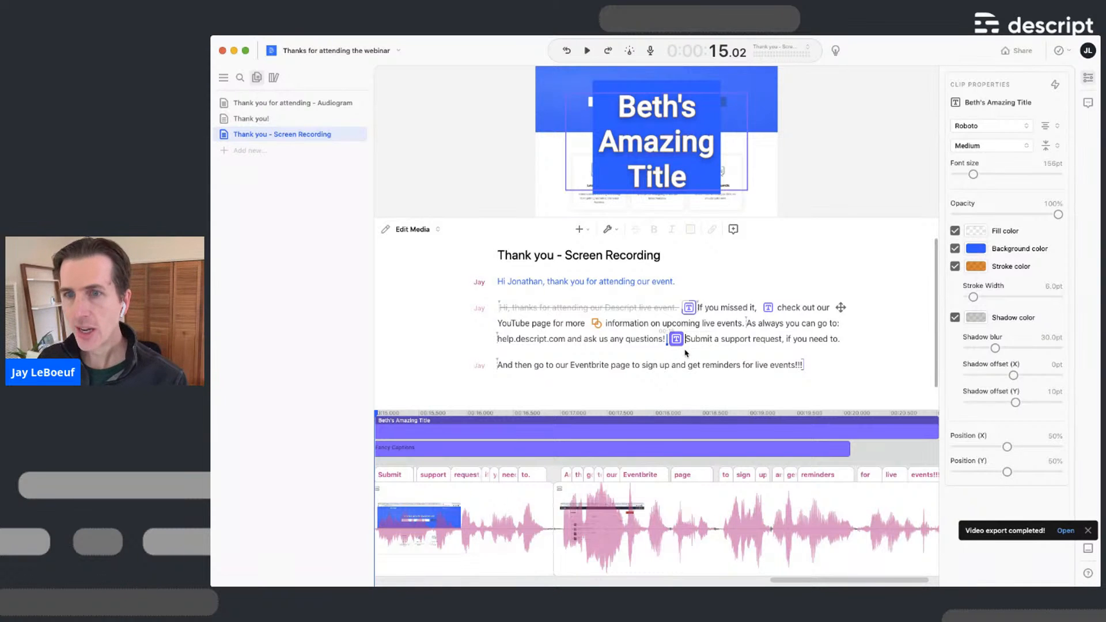
key(super+k)
text(ren)
key(BackSpace)
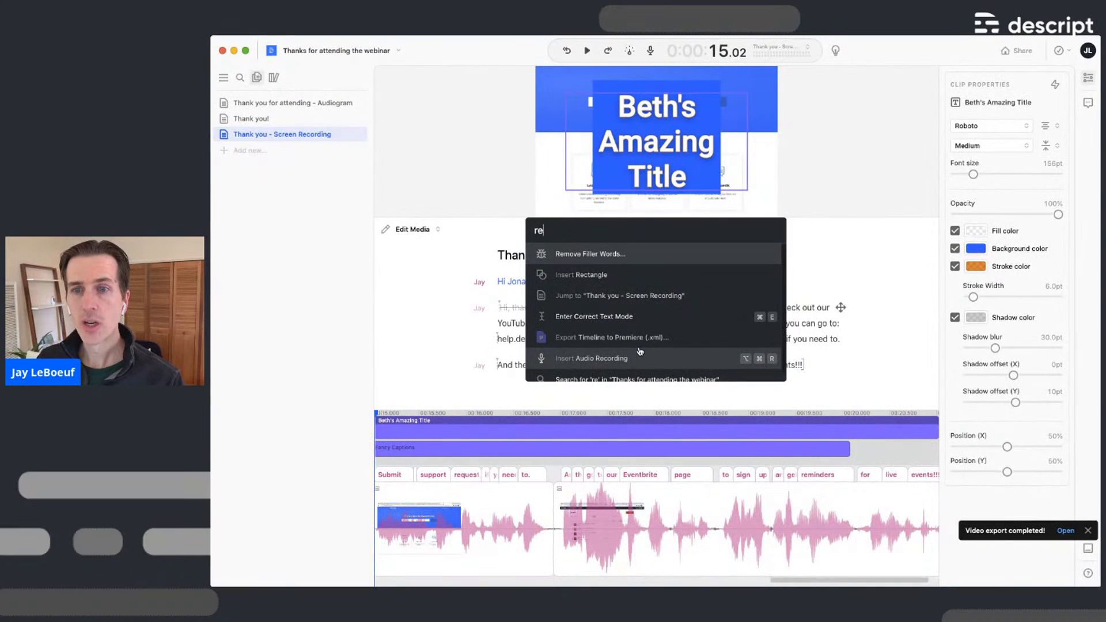
key(Down)
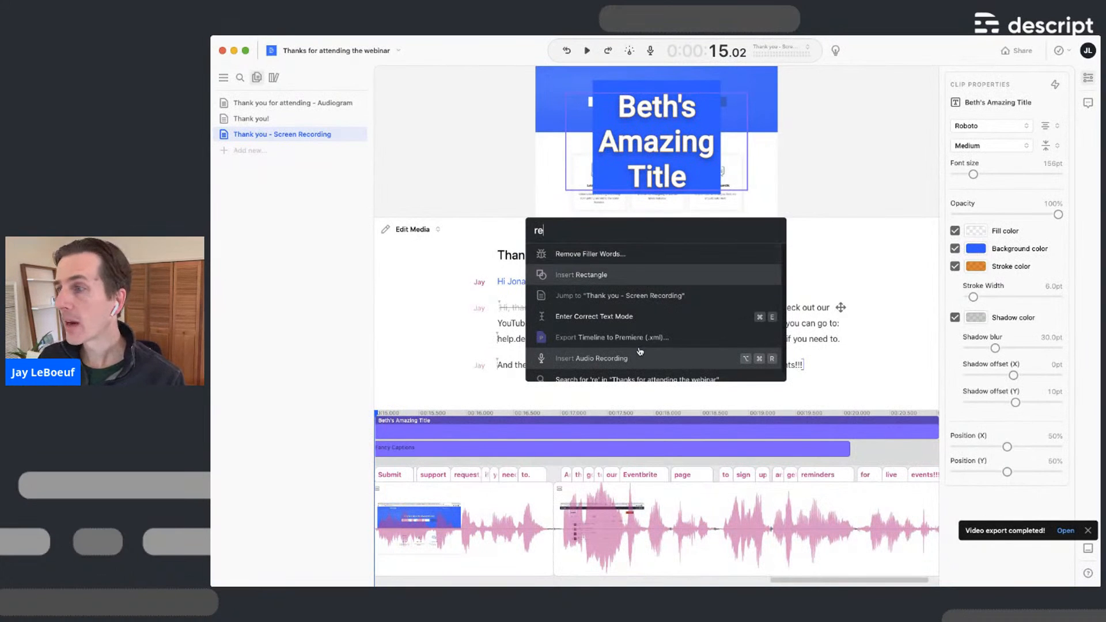
key(Up)
key(Escape)
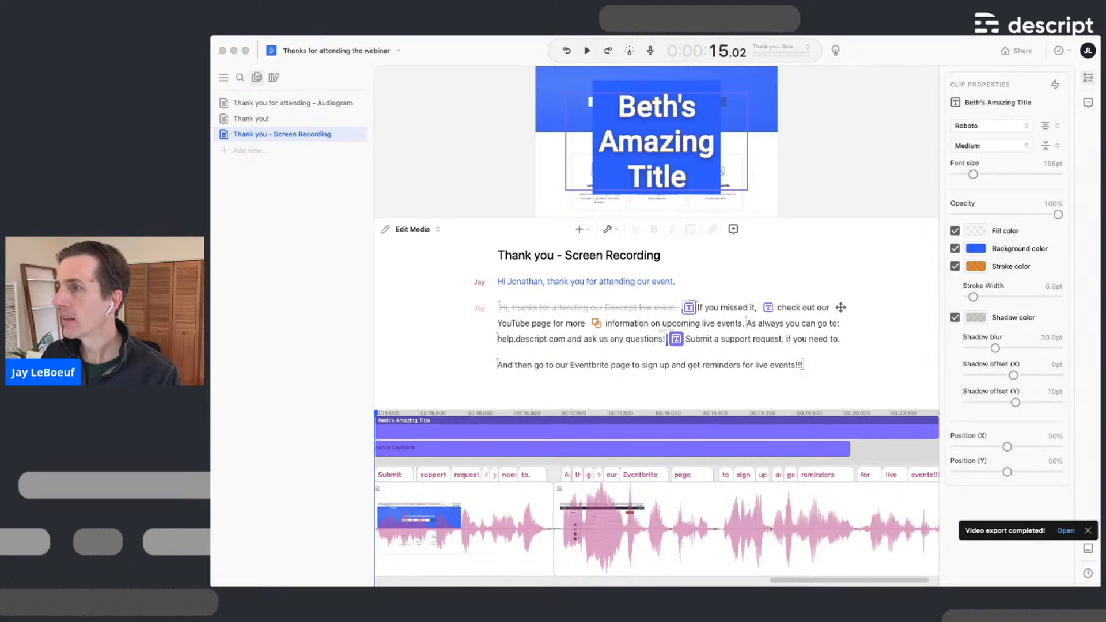
Add the "pitch videos and sales materials" image at "Submit a support request" and enlarge it to about 230% to cover the whole frame
mouse_move(689, 307)
mouse_down()
mouse_move(700, 334)
mouse_move(675, 339)
mouse_up()
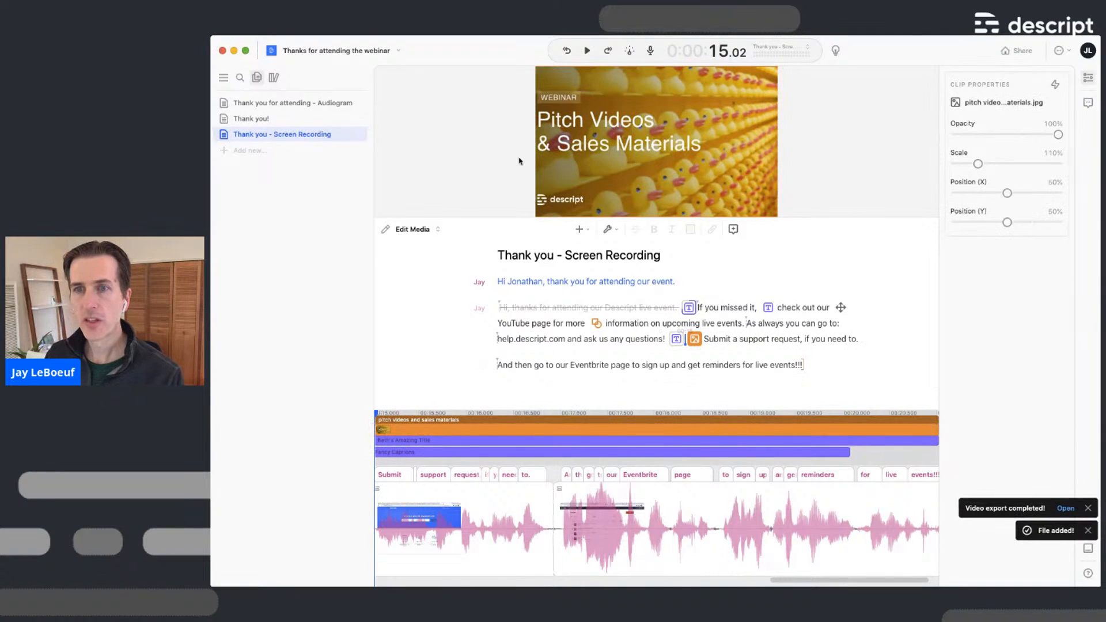
drag(669, 136, 526, 95)
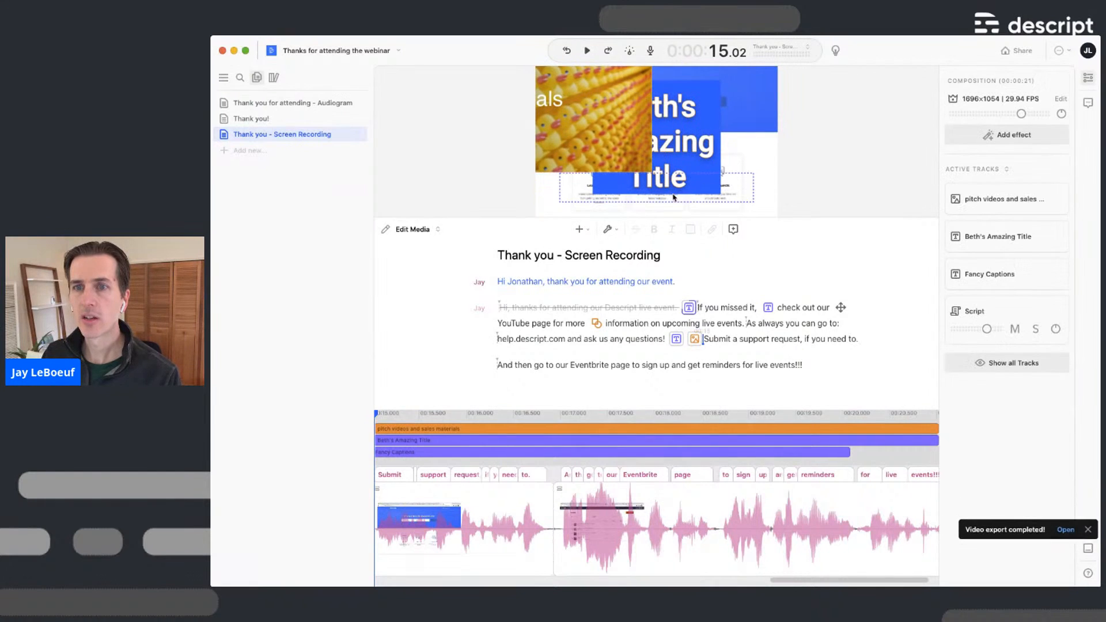
click(642, 167)
drag(651, 174, 710, 131)
click(680, 147)
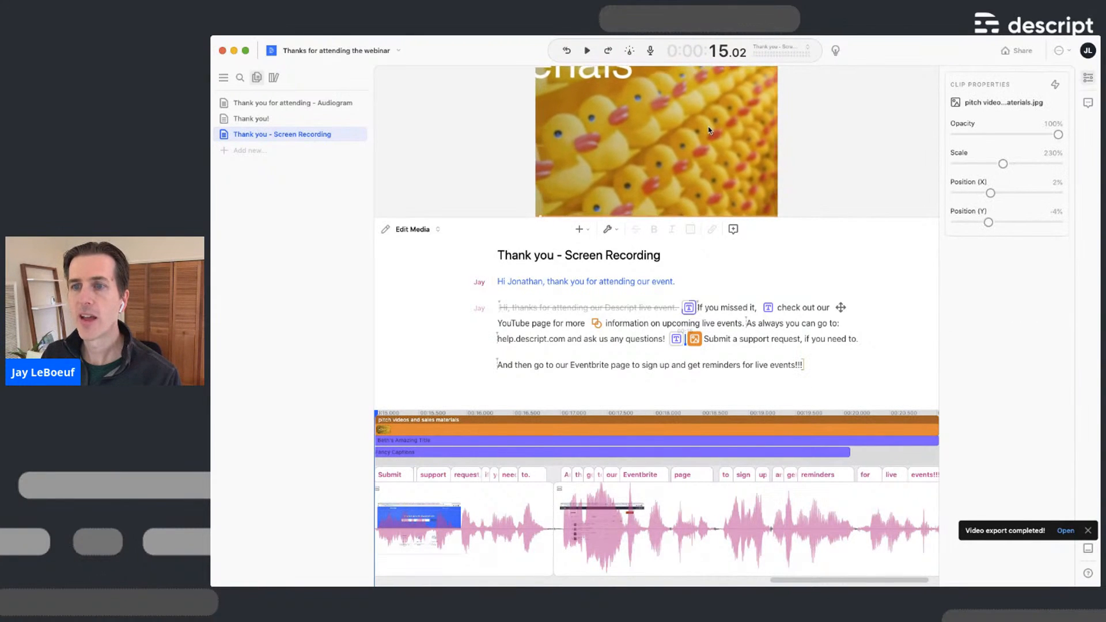
Move the title's layer up one level so it sits above the pitch videos image
click(676, 340)
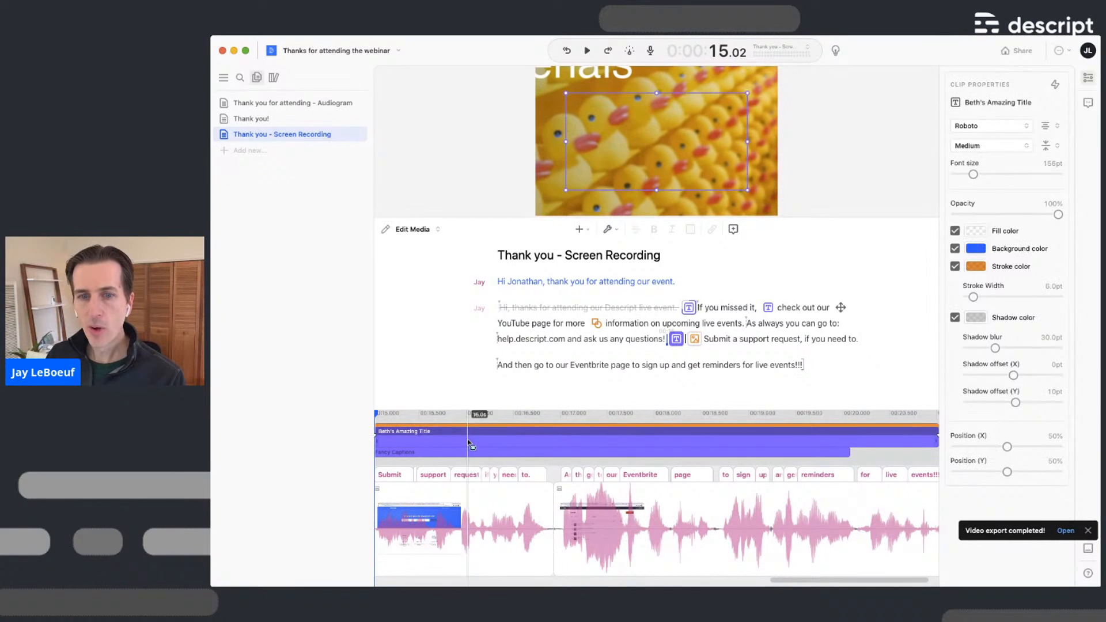
right_click(552, 444)
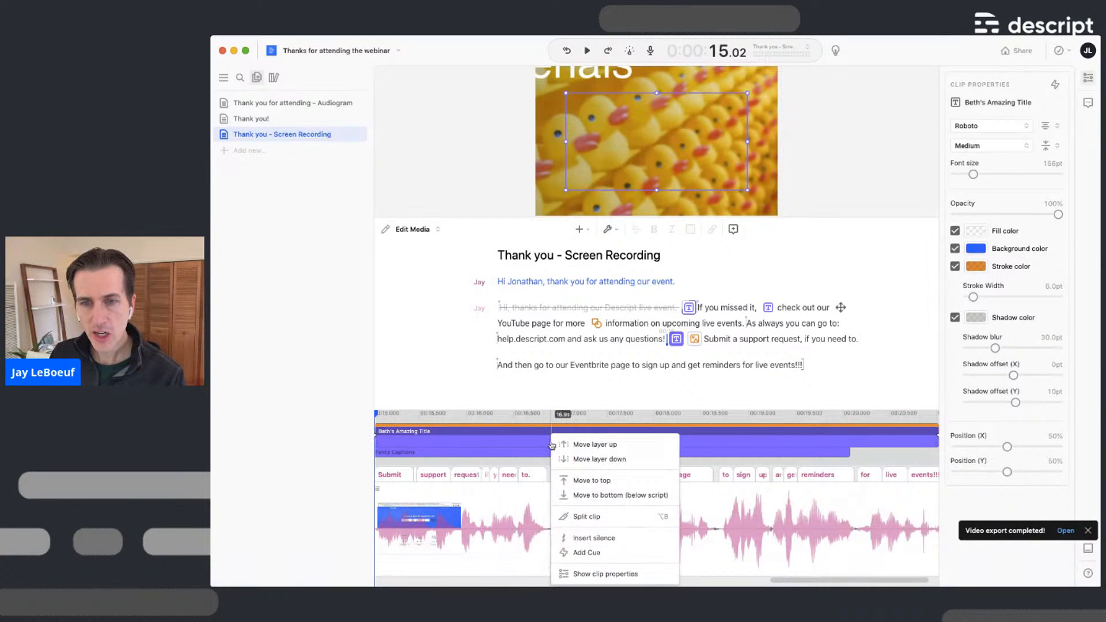
click(588, 445)
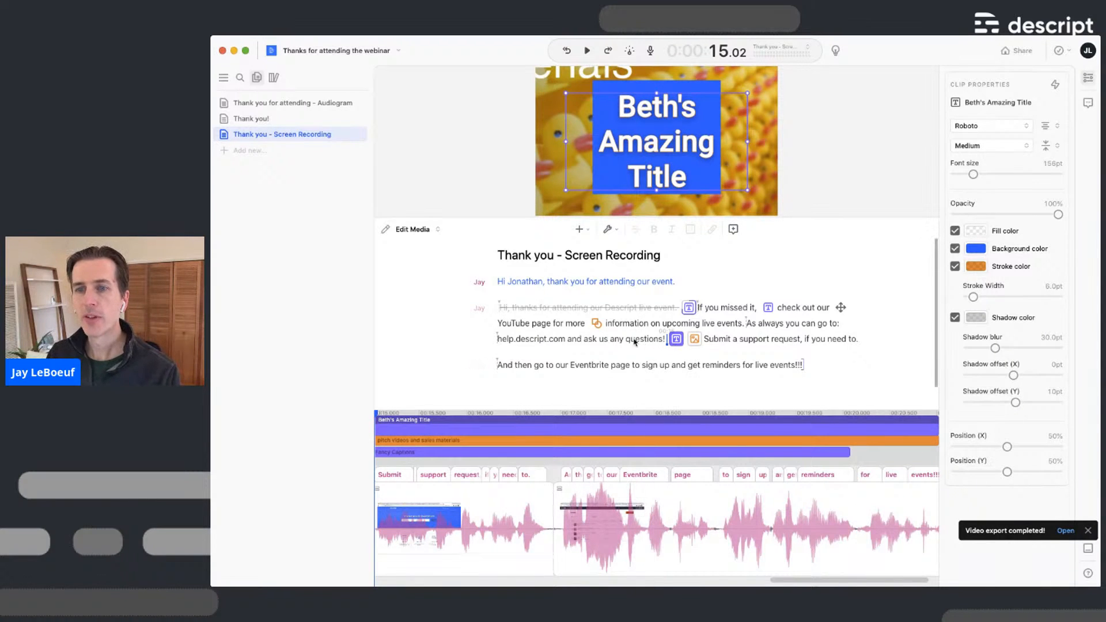
Play the composition from "ask us any questions!" to near the end of the support request sentence to preview the title over the image
click(617, 341)
key(space)
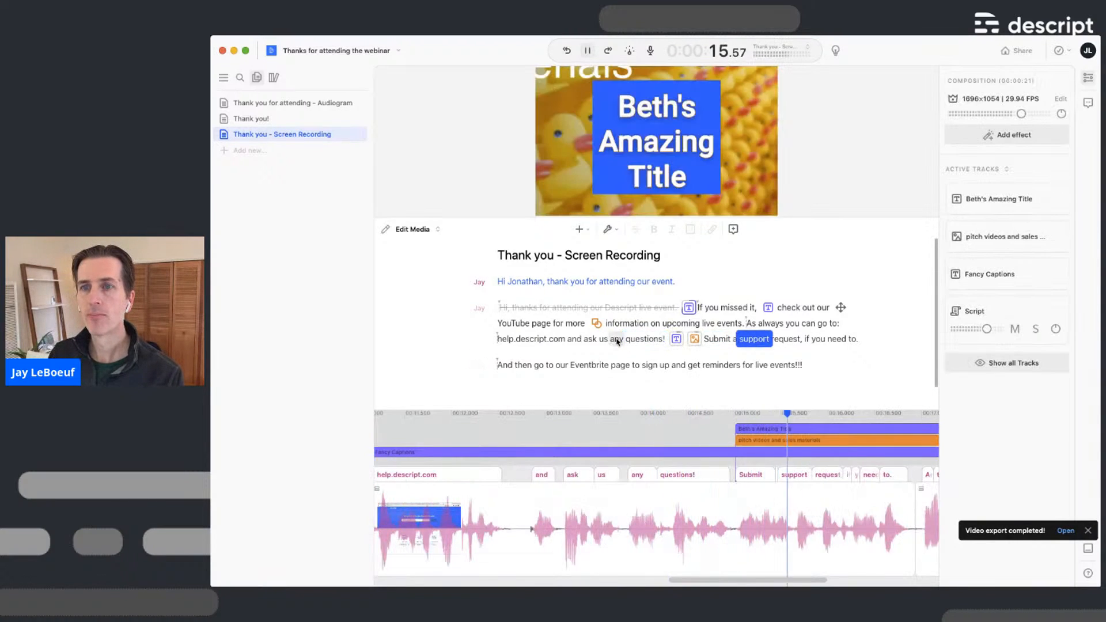
key(space)
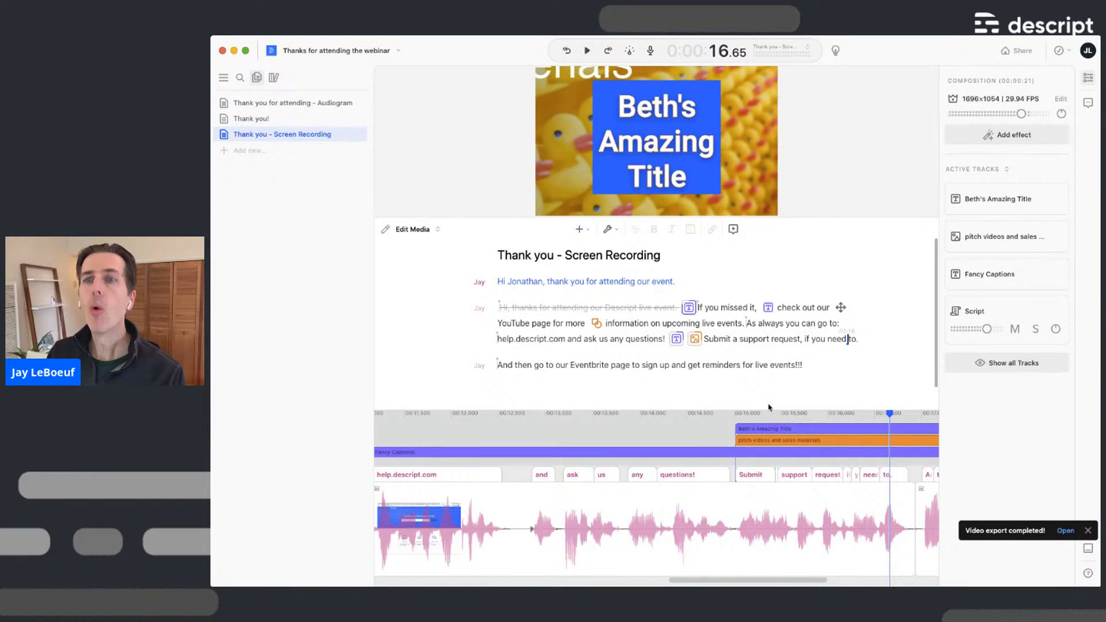
Delete the "pitch videos and sales materials" image clip from the timeline
click(789, 441)
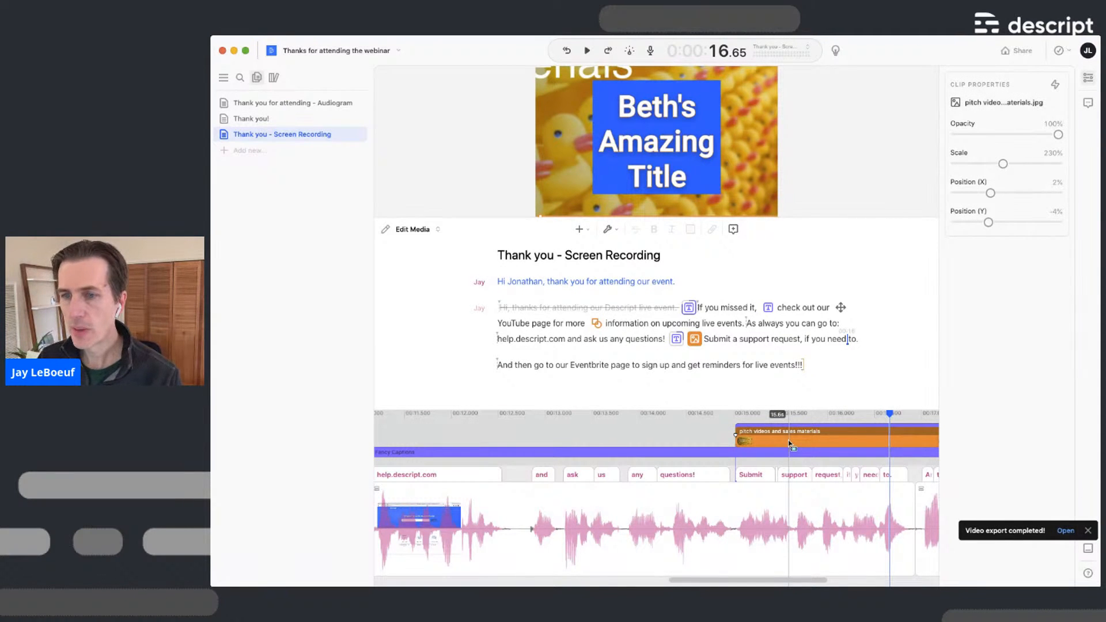
click(789, 443)
key(Delete)
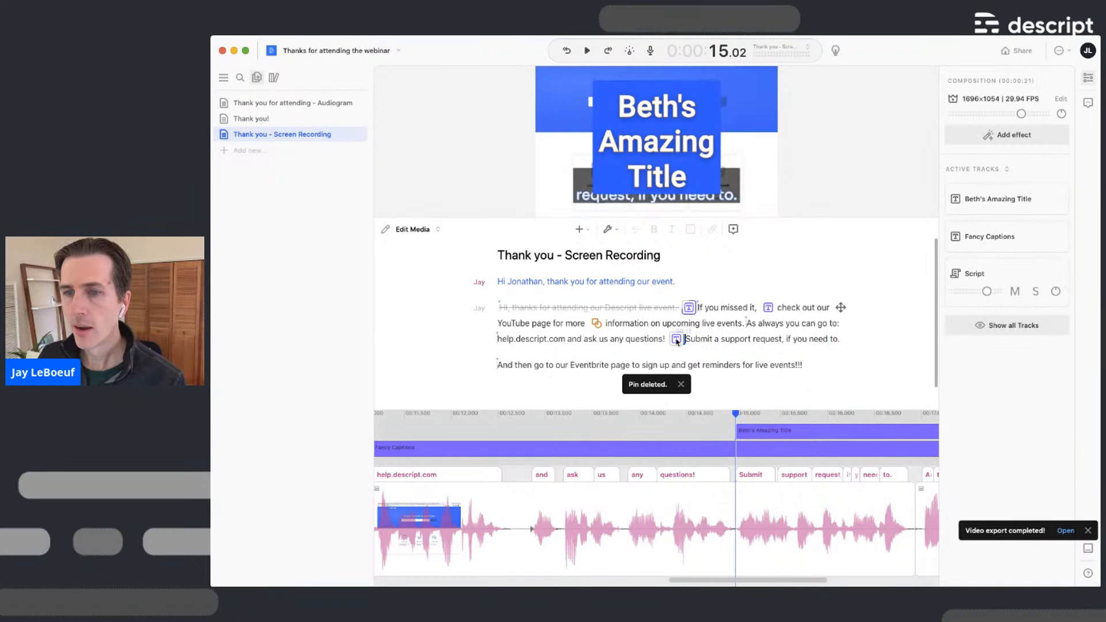
Insert a rectangle at the title's marker before "Submit a support request"
click(677, 339)
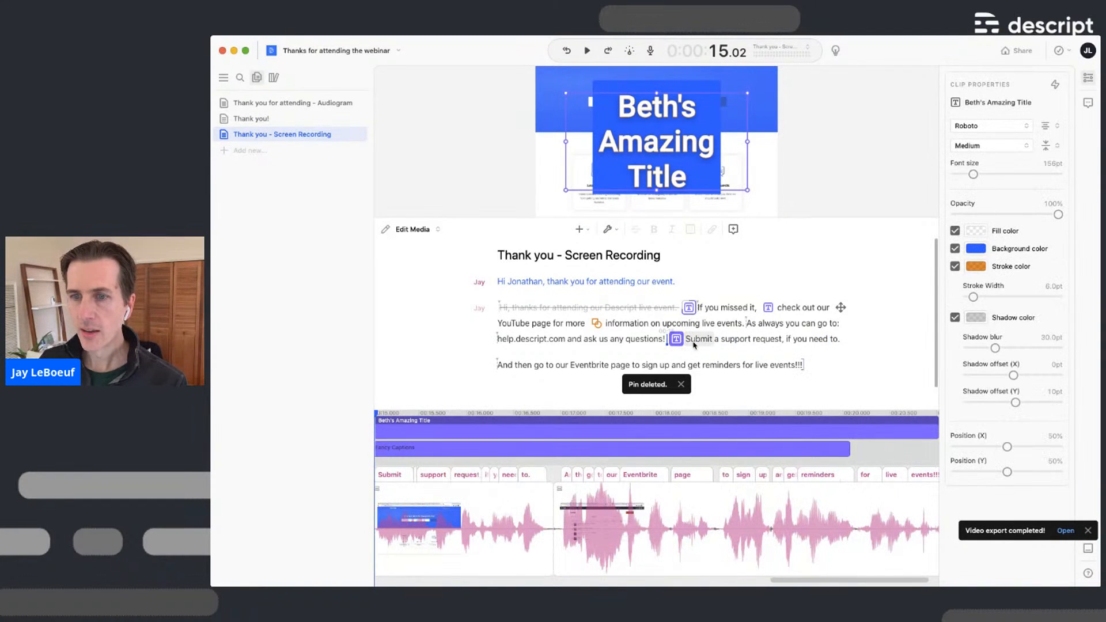
key(slash)
text(rec)
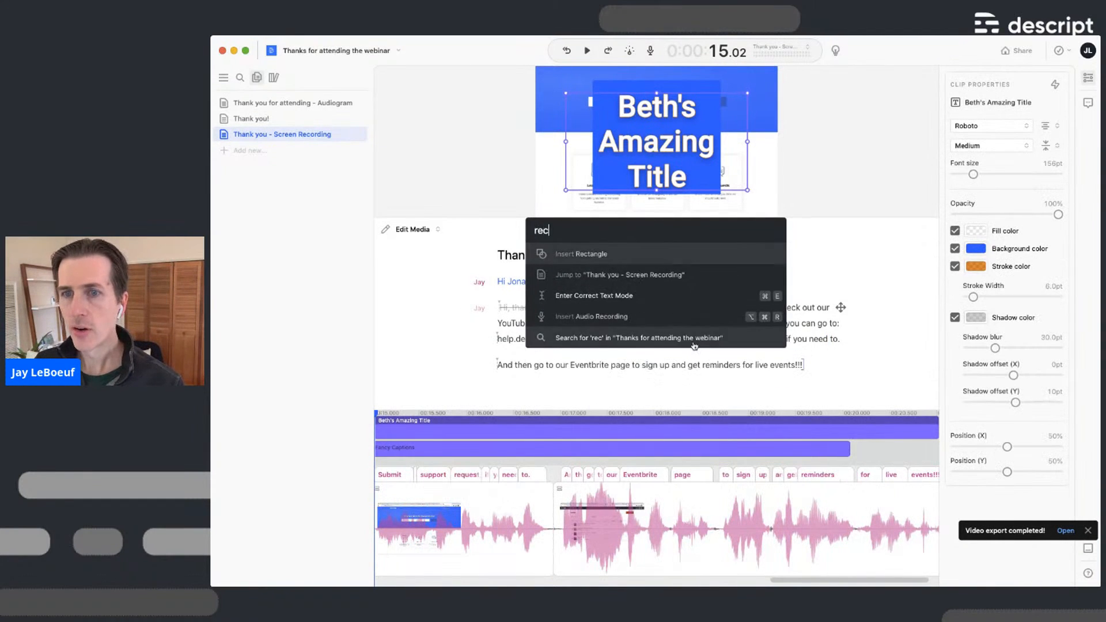
key(Return)
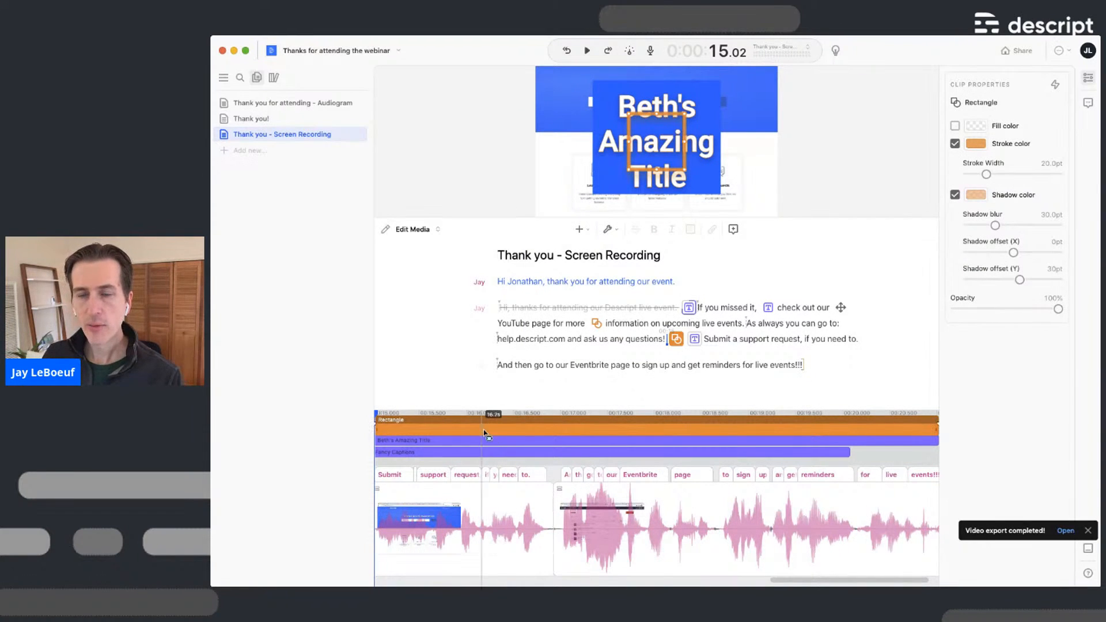
Enable the rectangle's fill in the preset blue (RGB 0, 98, 255), and turn off its stroke and shadow
click(514, 431)
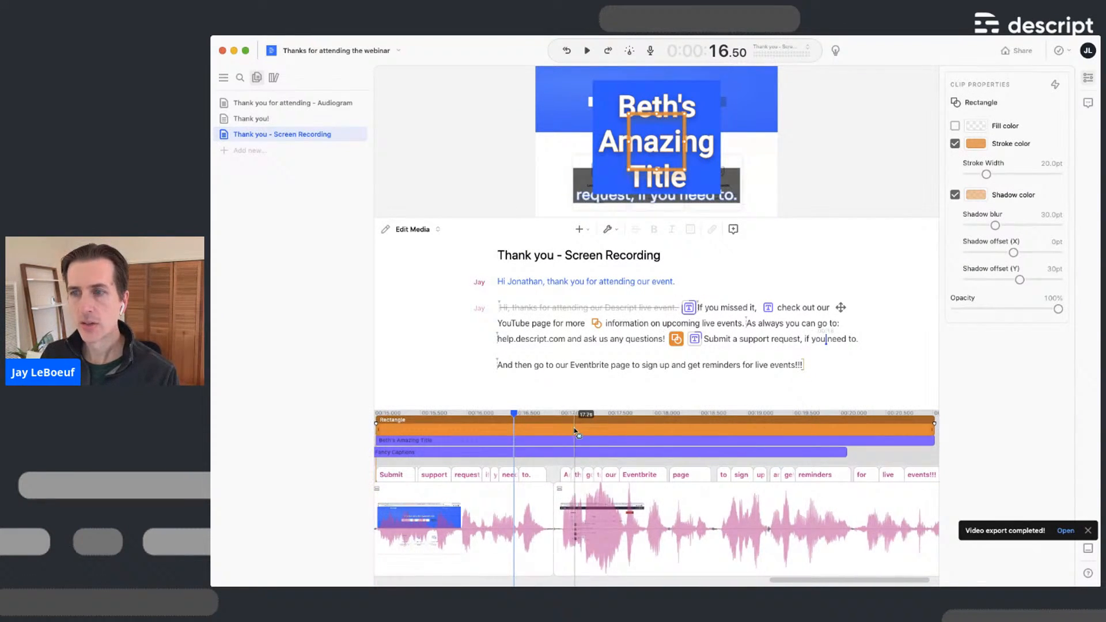
click(956, 127)
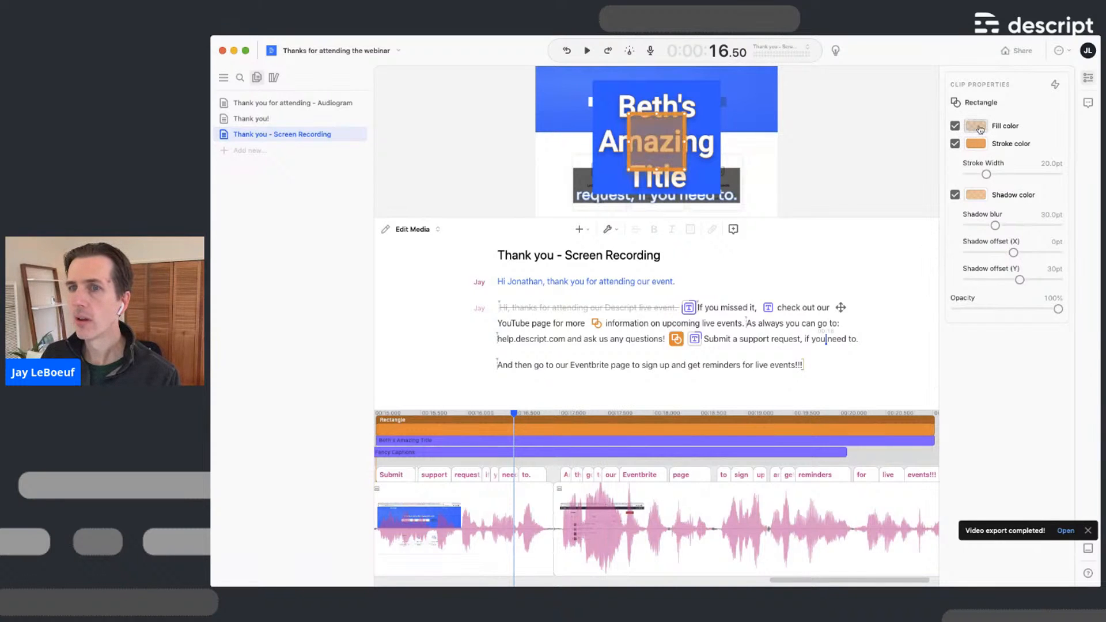
click(955, 144)
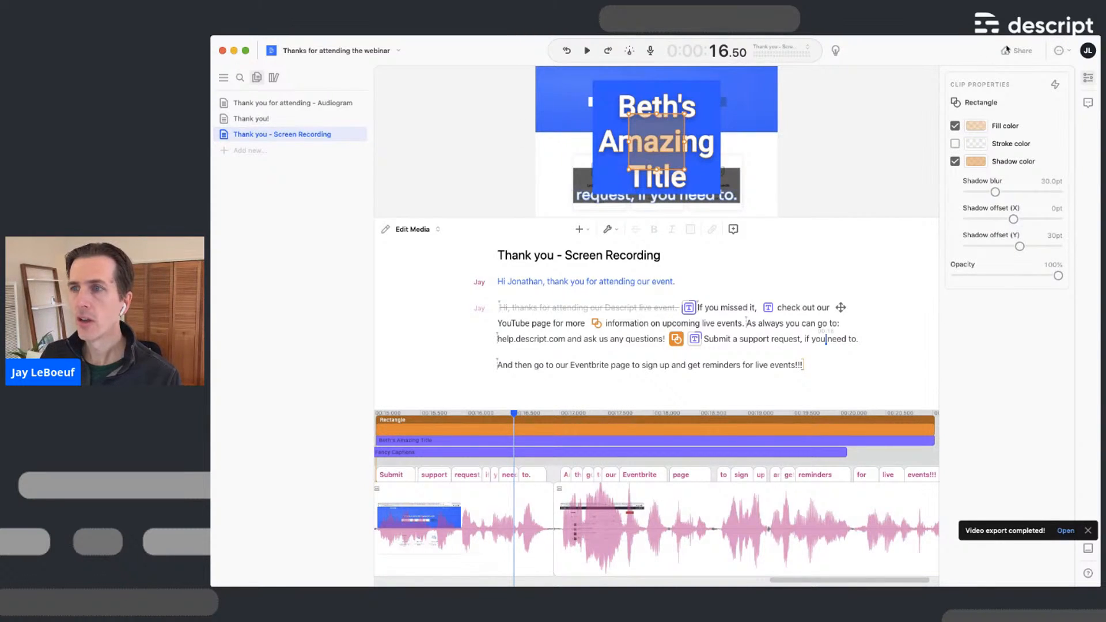
click(956, 164)
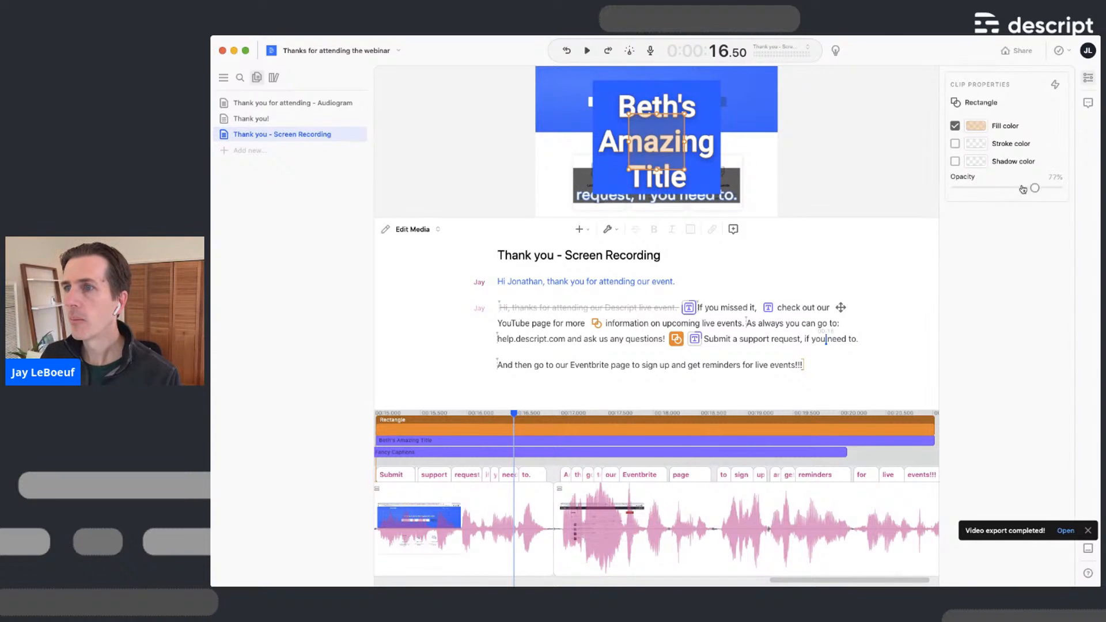
click(978, 127)
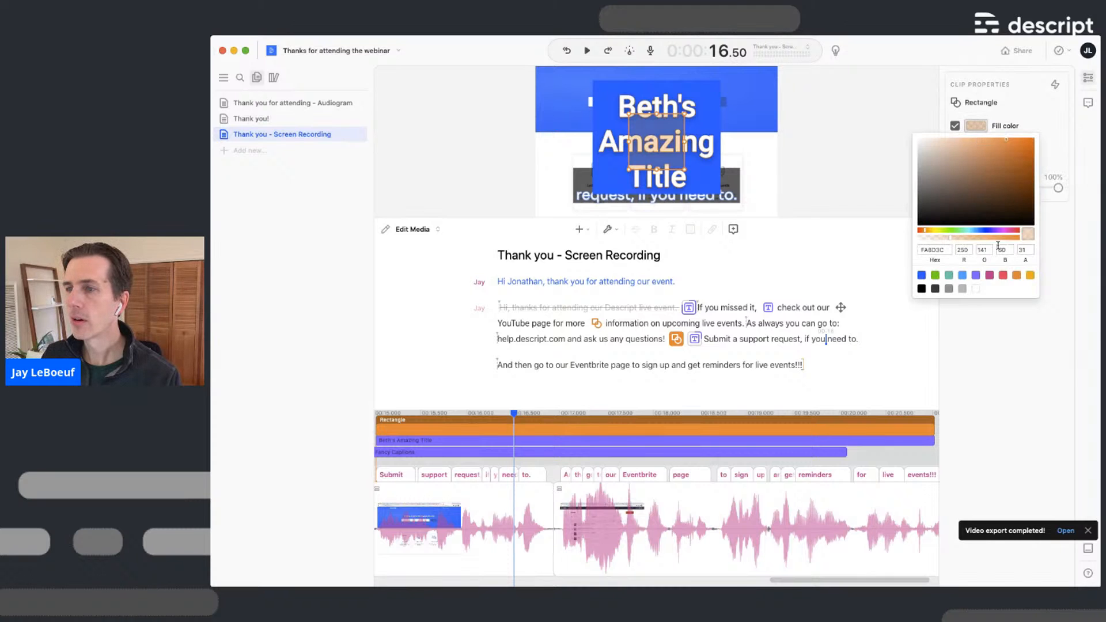
click(921, 276)
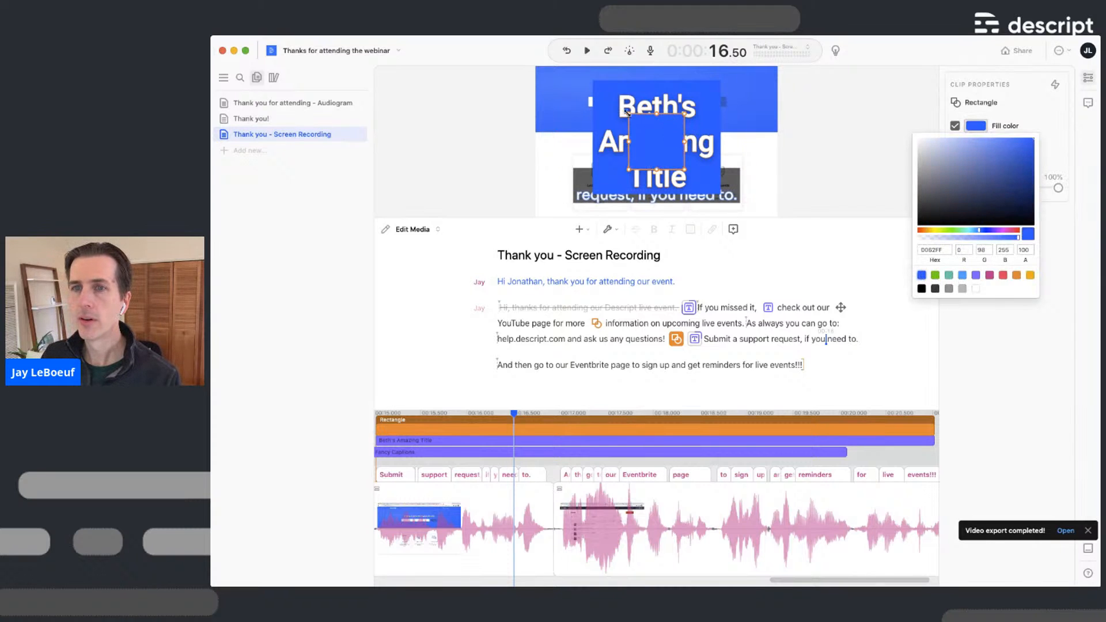
Enlarge the blue rectangle to cover the whole frame and move its layer down one level, beneath the title
drag(628, 114, 469, 61)
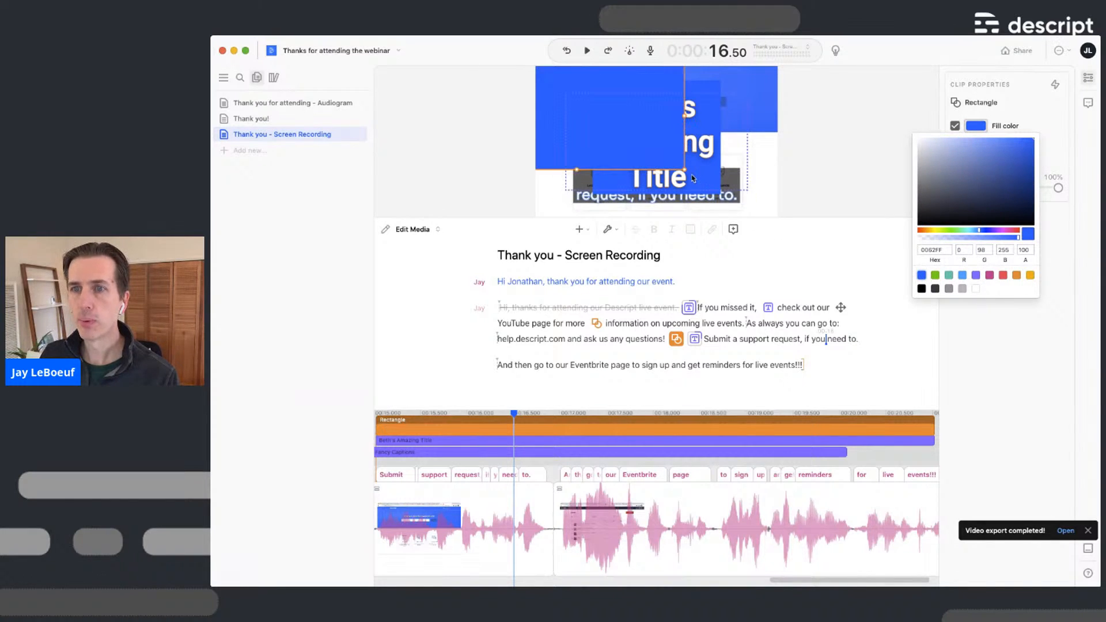
drag(685, 170, 832, 227)
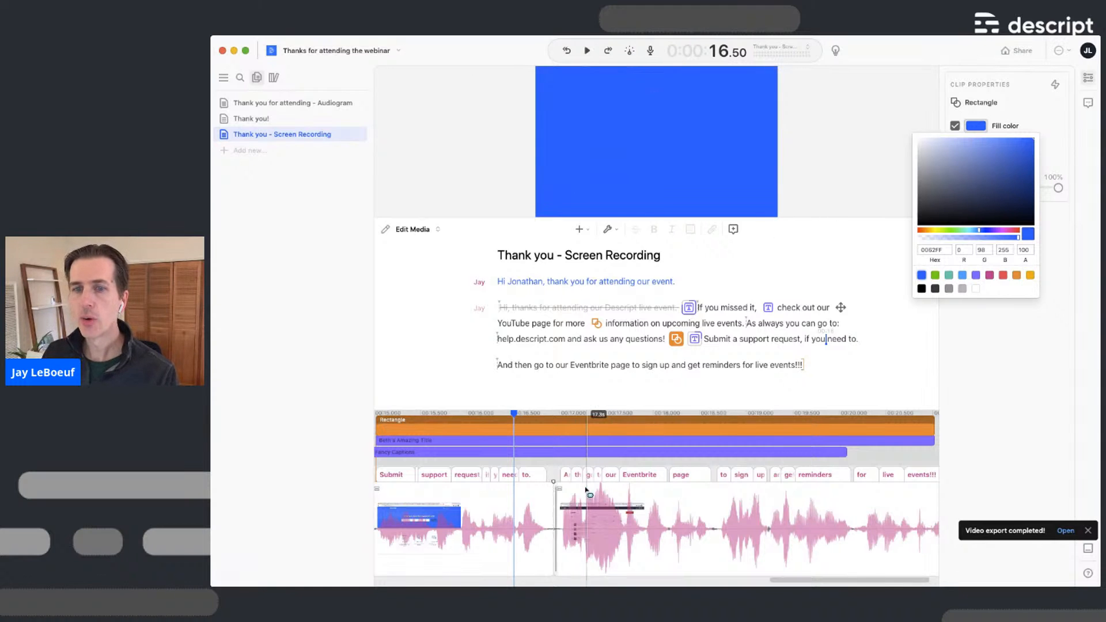
right_click(484, 428)
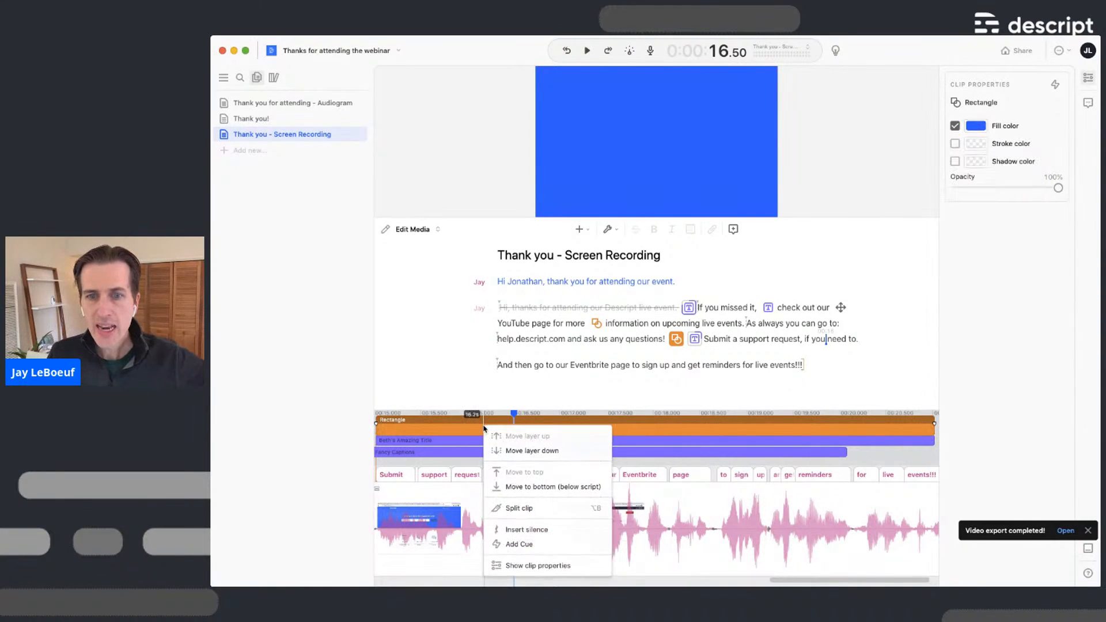
click(521, 451)
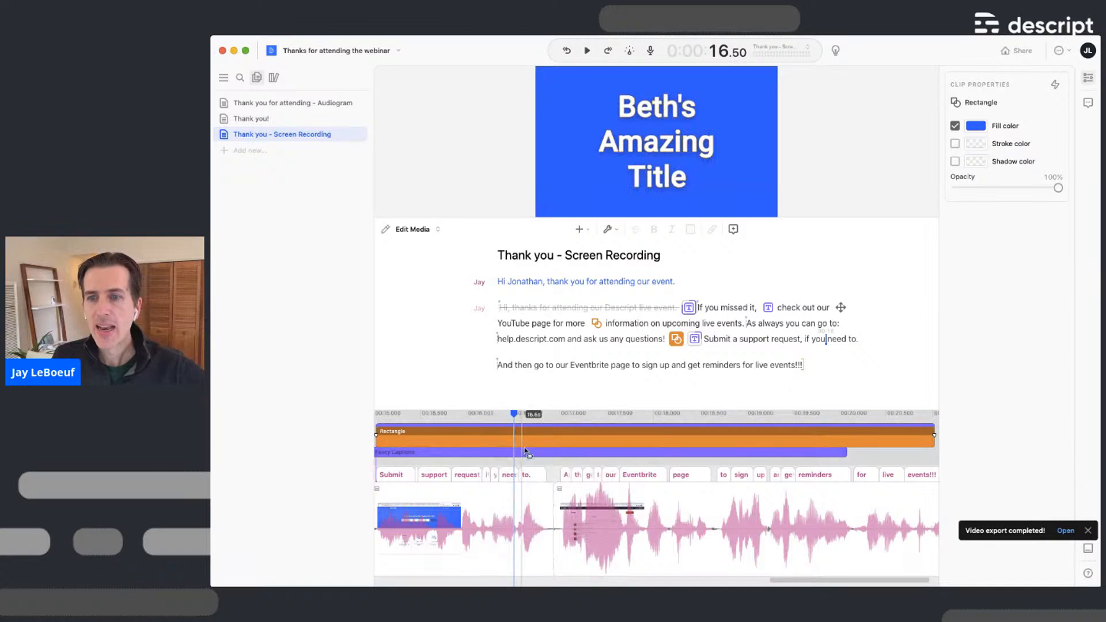
Play the composition from "questions!" into the Eventbrite sentence to preview the title on its full-frame blue background
click(625, 339)
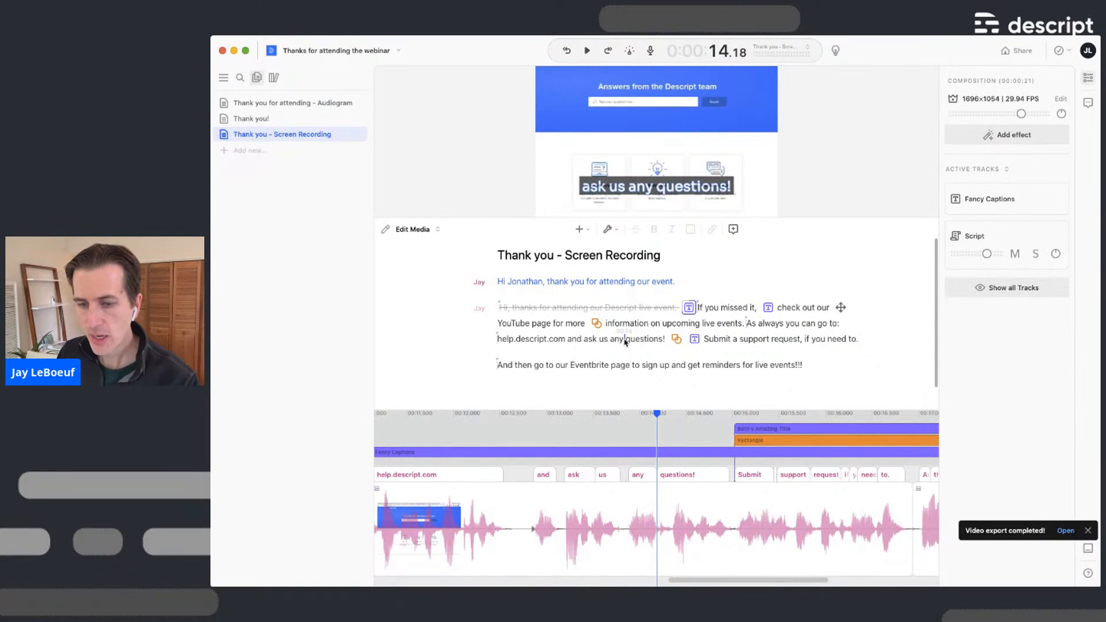
key(space)
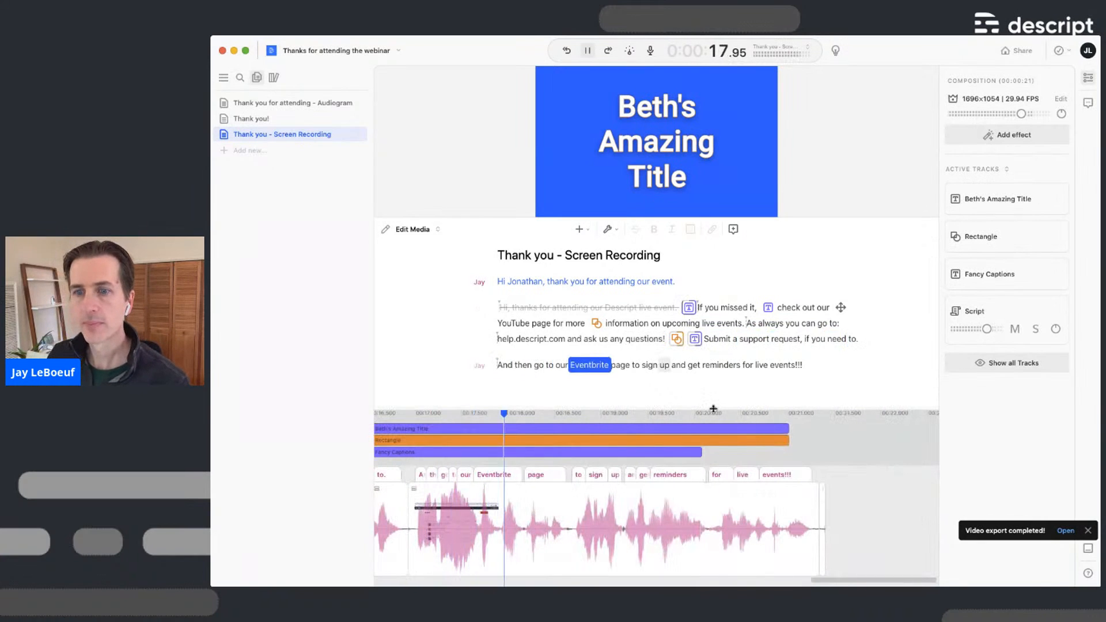
key(space)
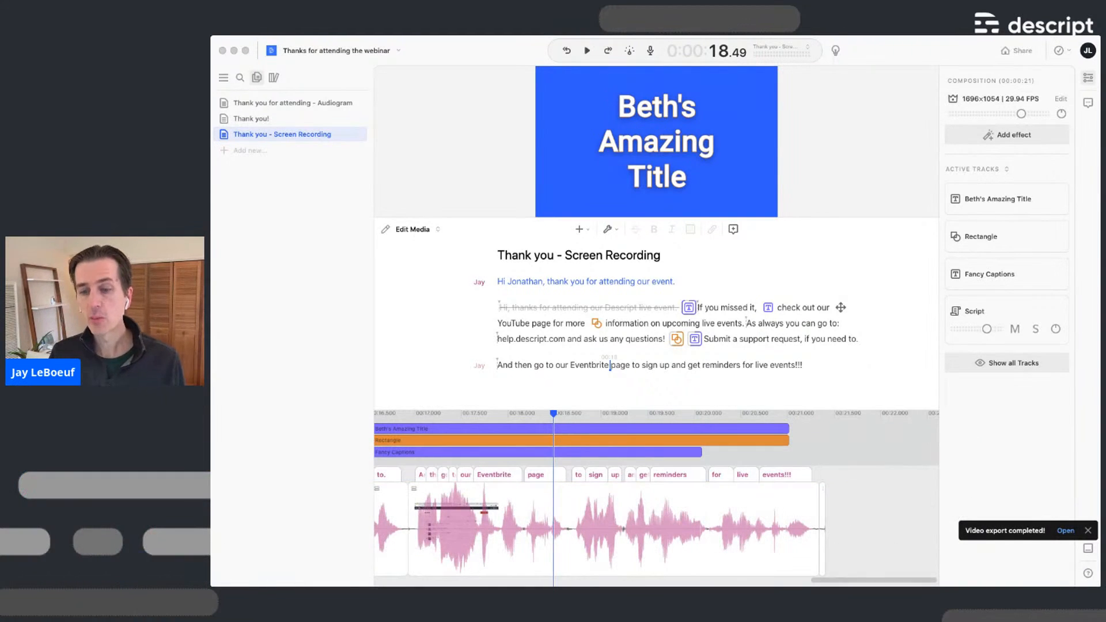
Move the playhead to "If you missed it" in the script, and open the "Thank you!" composition
click(947, 52)
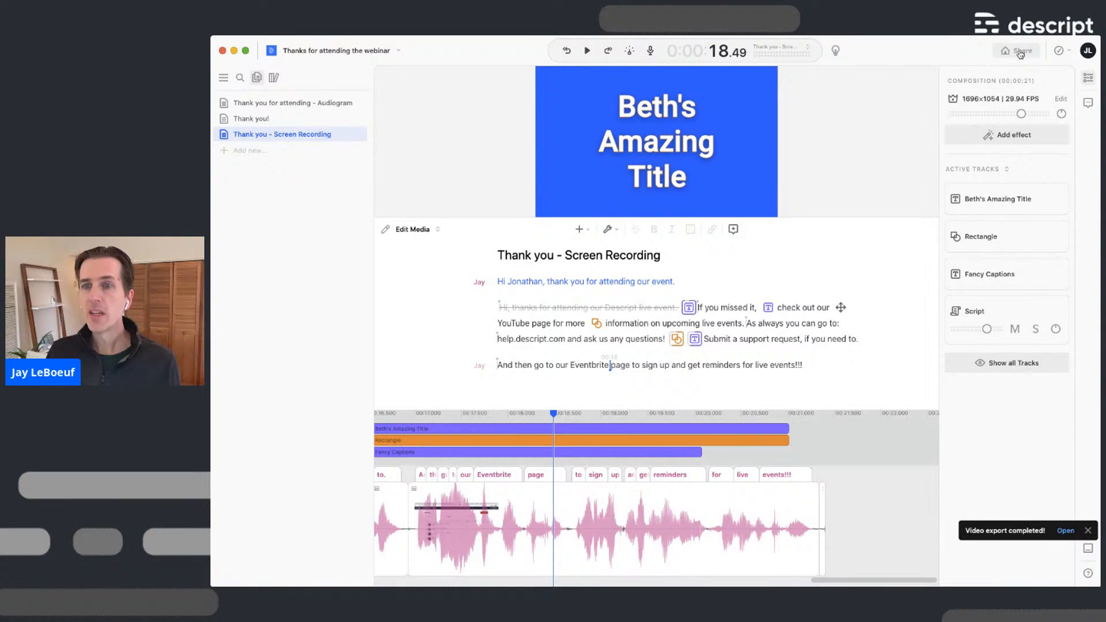
click(720, 308)
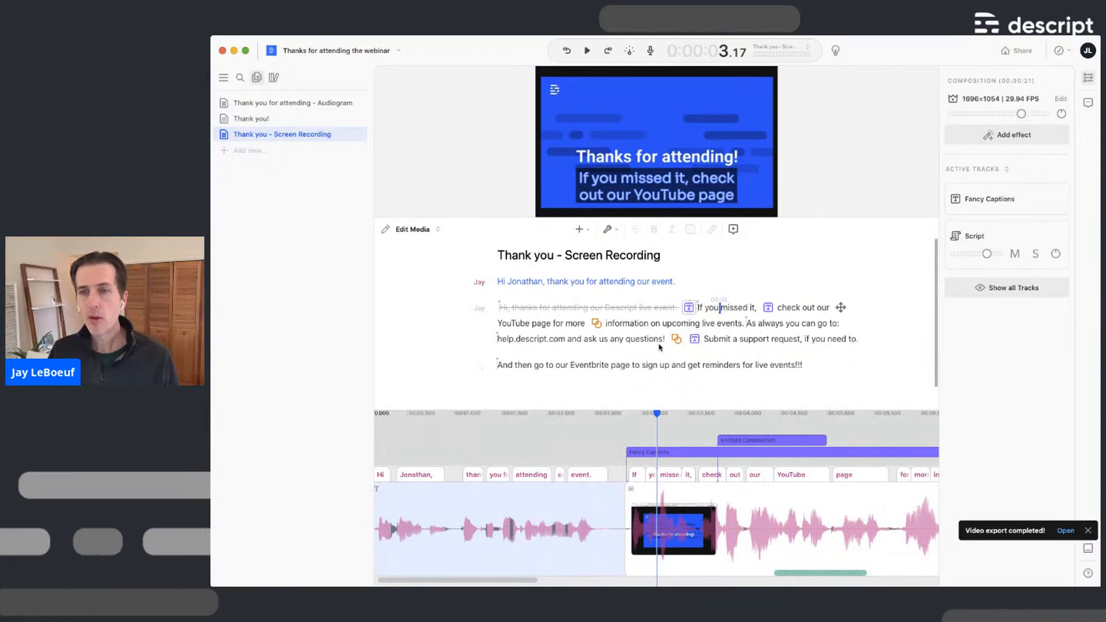
click(271, 120)
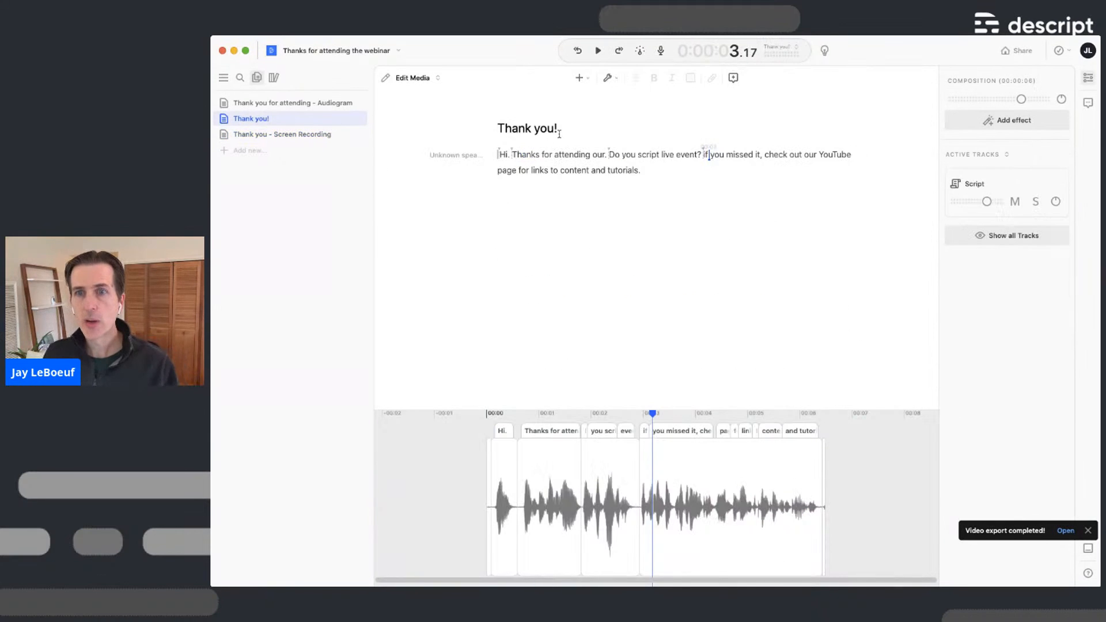
Select the entire script paragraph and publish the selection as audio to a new page titled "Thank you!"
click(553, 156)
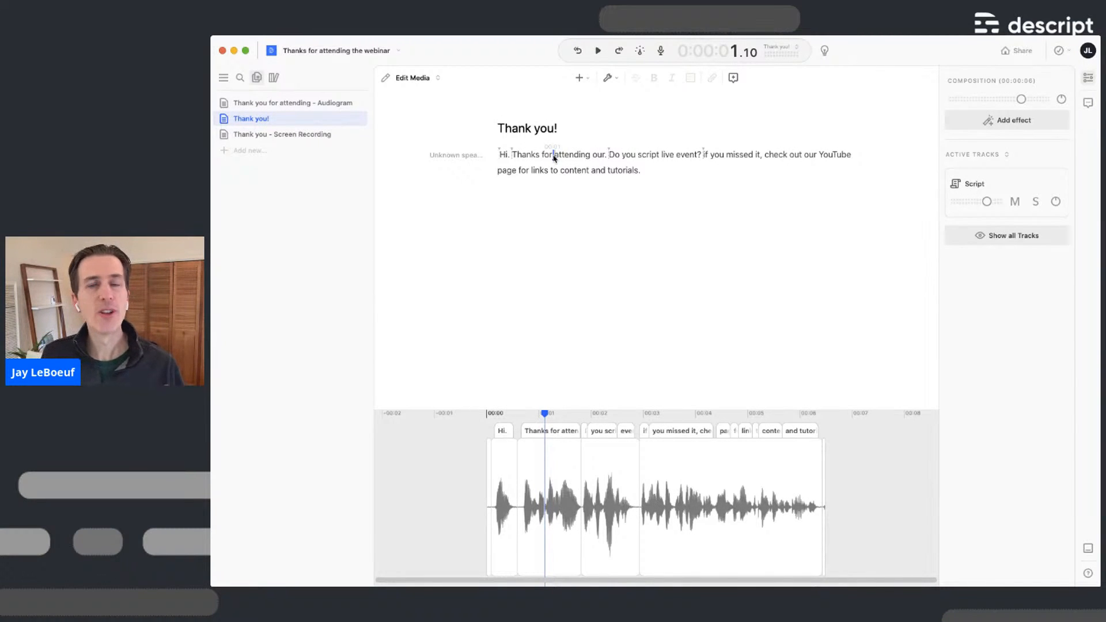
triple_click(554, 158)
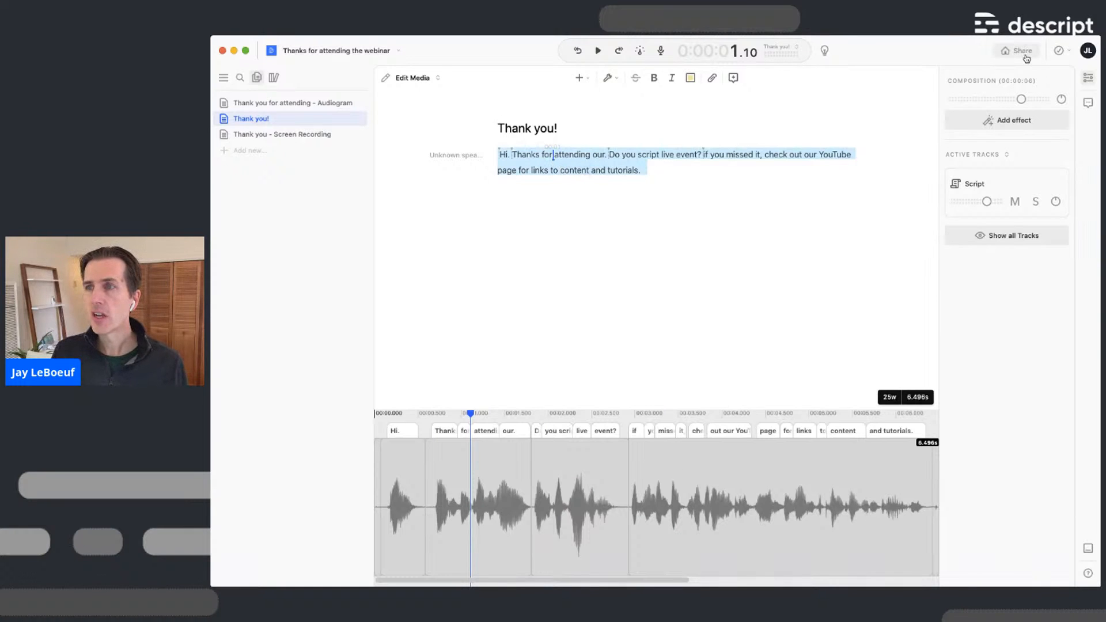
key(super+equal)
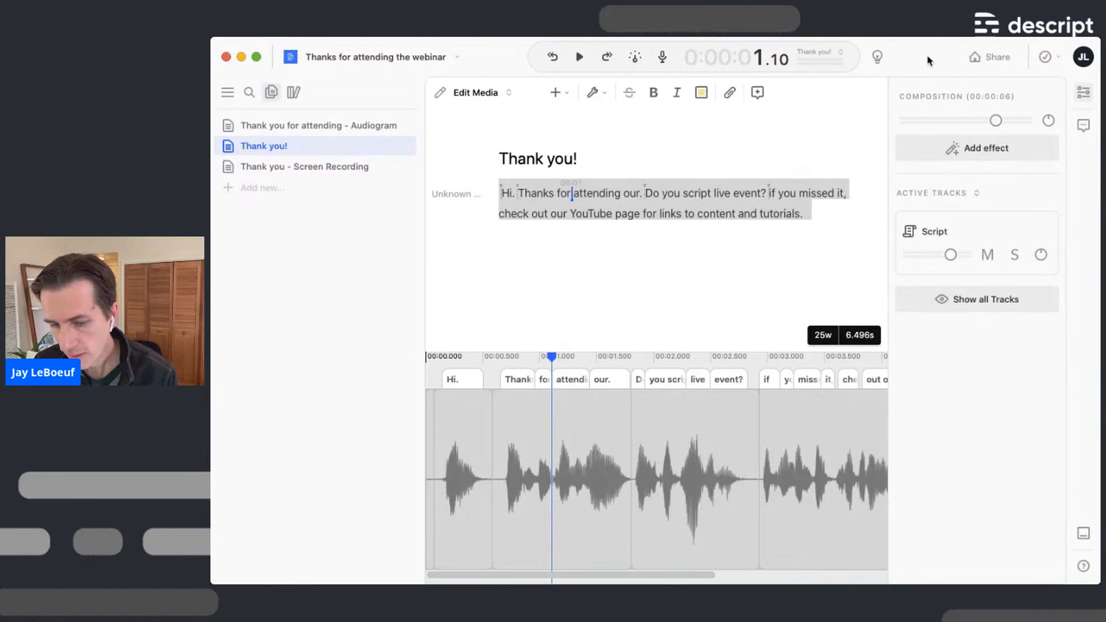
key(super+minus)
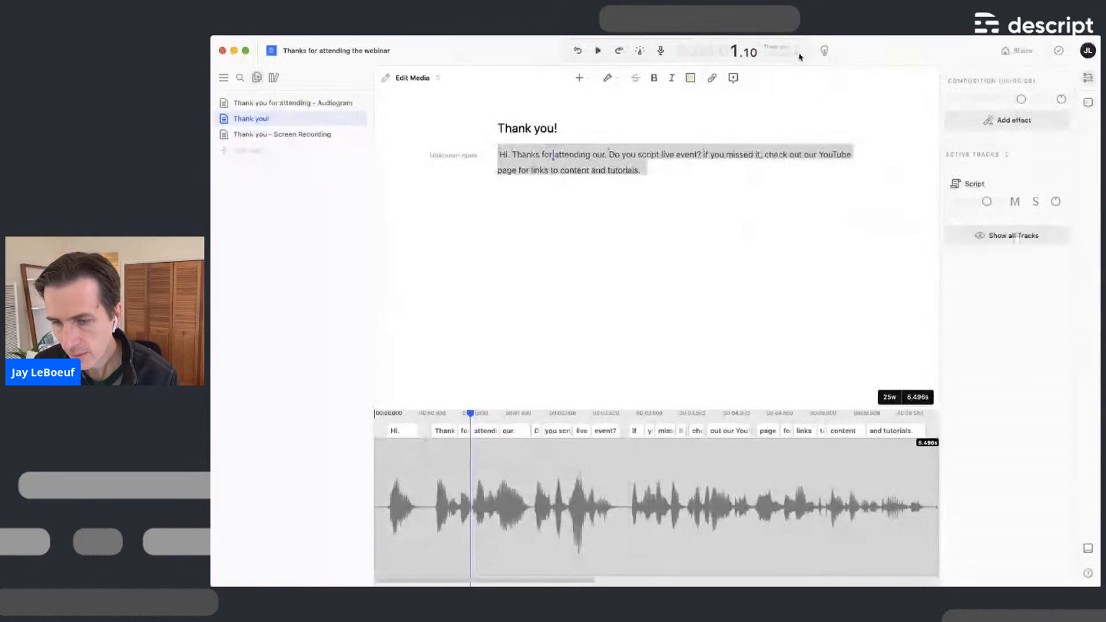
click(1022, 52)
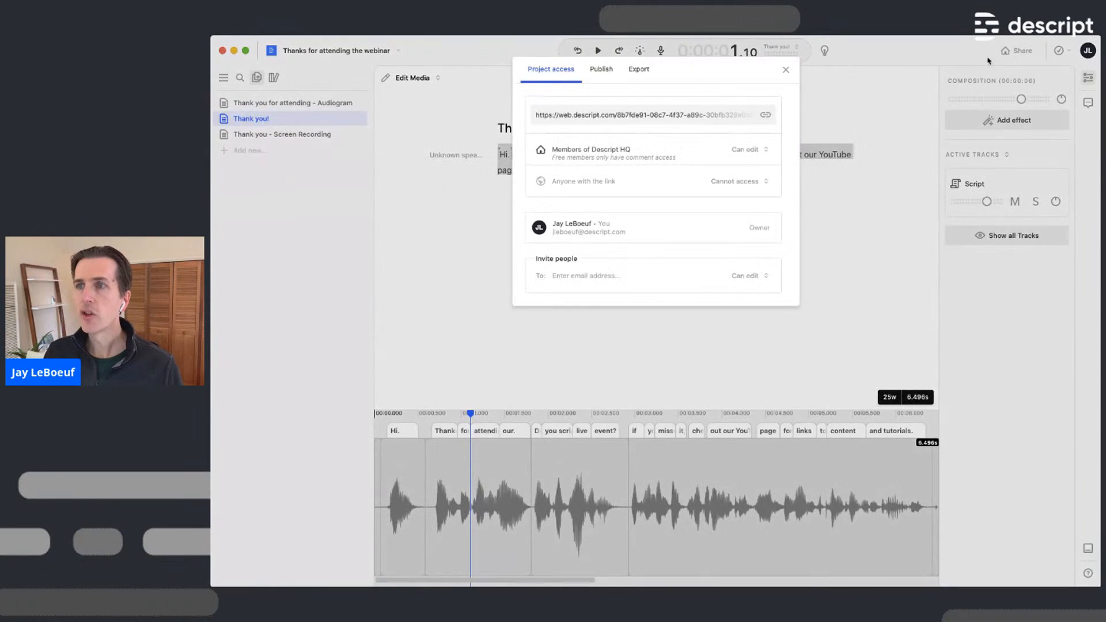
click(599, 71)
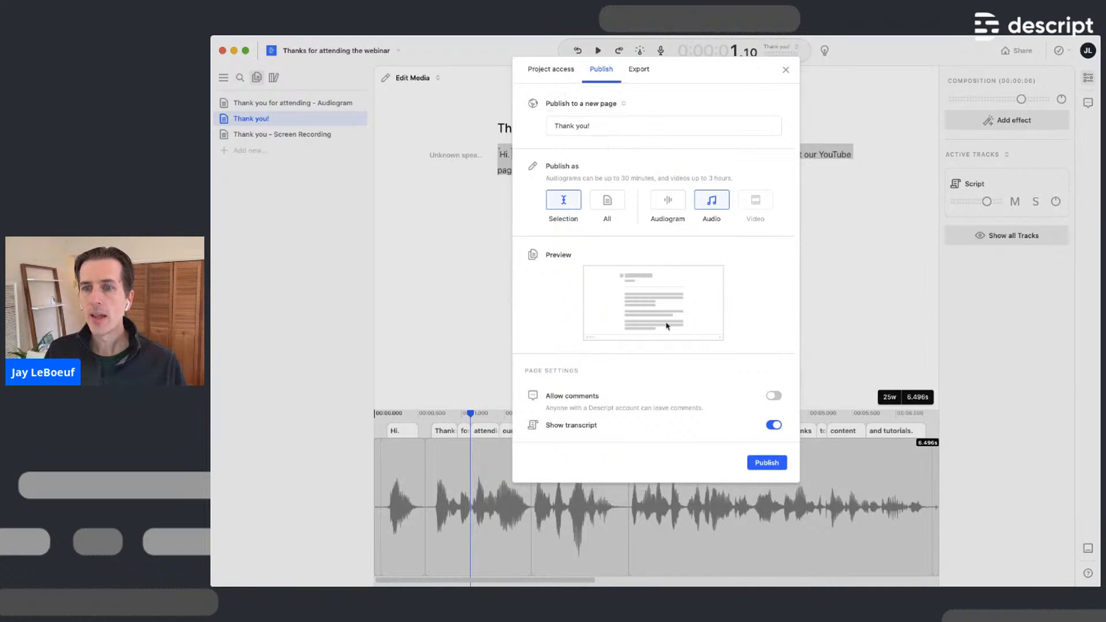
click(724, 203)
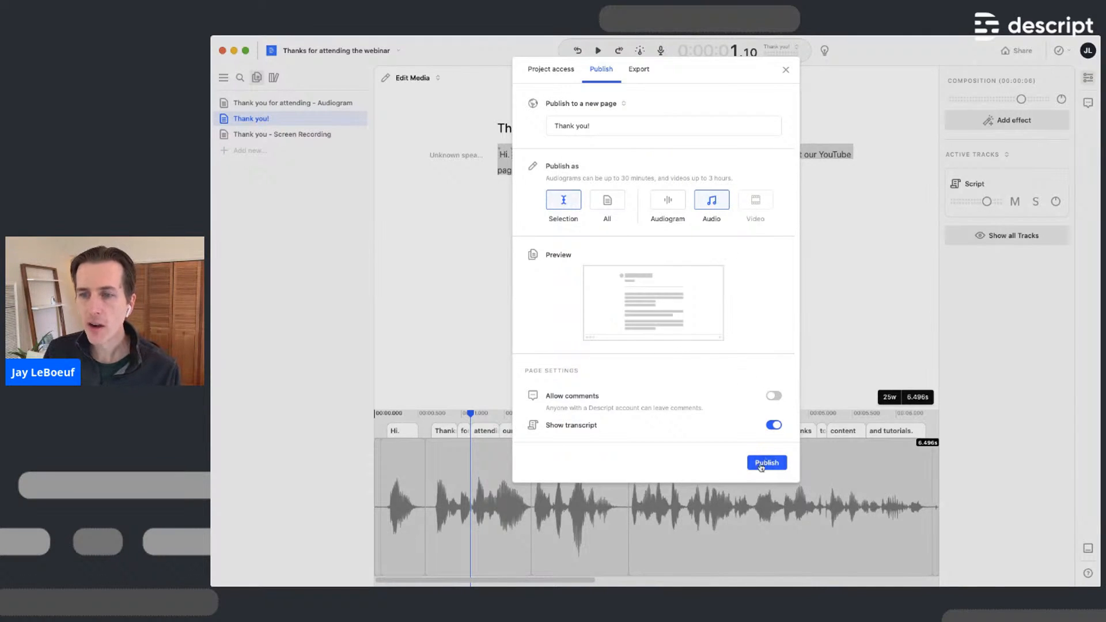
click(767, 464)
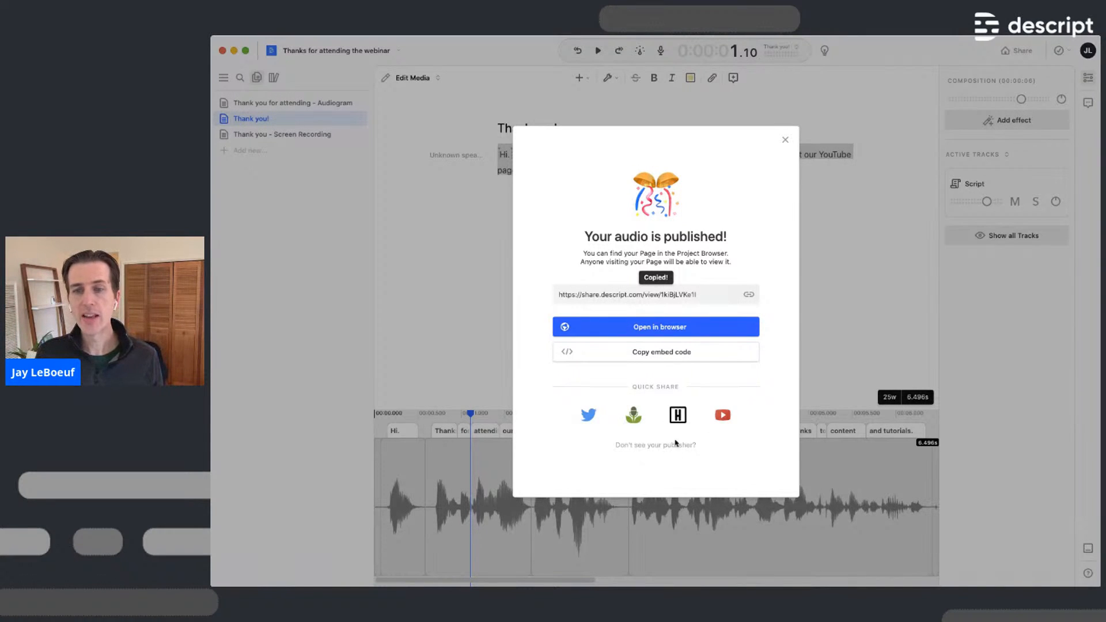
click(785, 140)
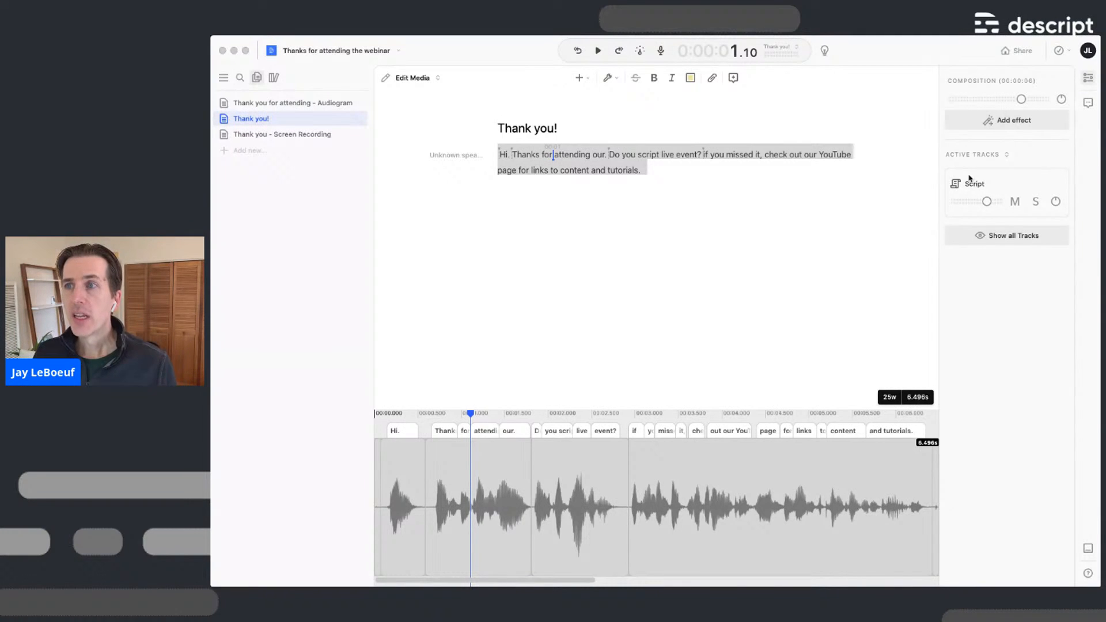
Set the publish format for the selection to Audiogram, examine its template and audiogram settings, and close the dialog without publishing
click(1022, 51)
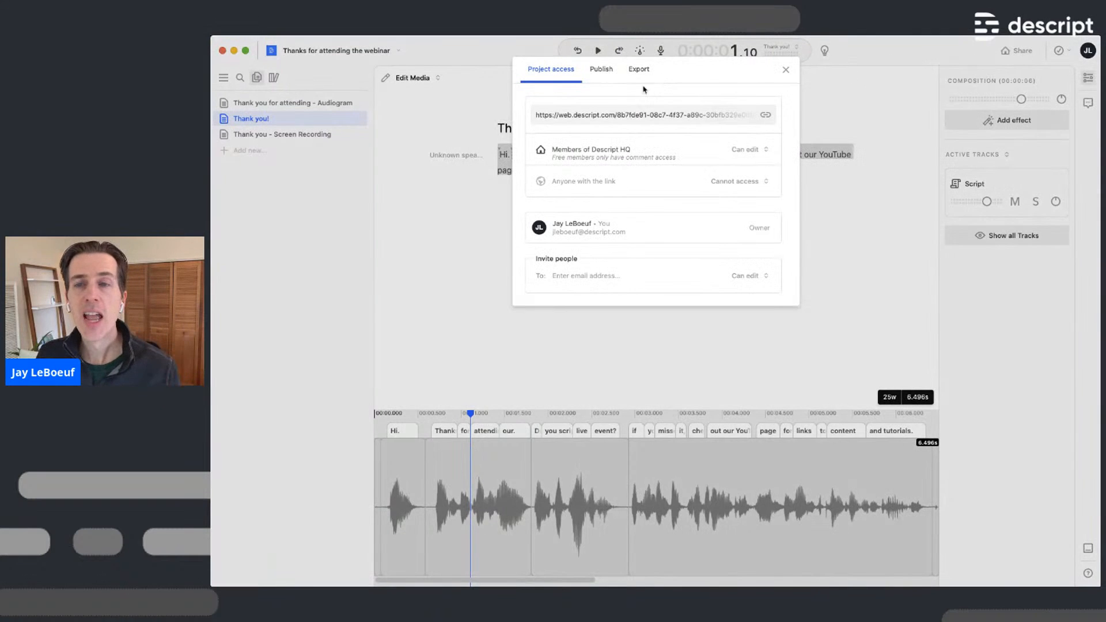
click(605, 70)
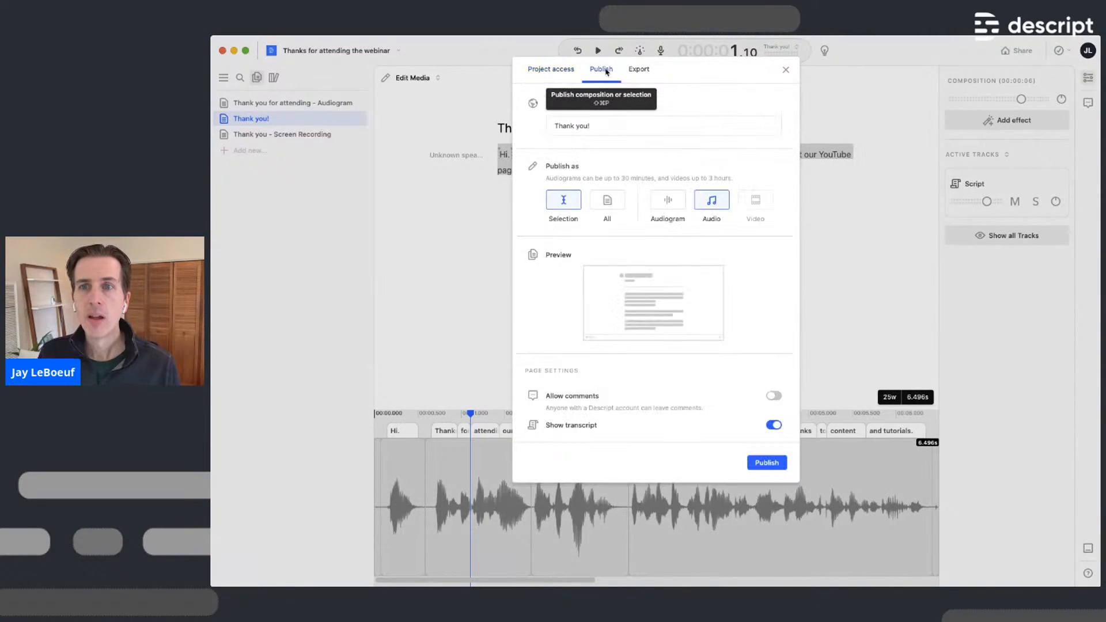
click(668, 199)
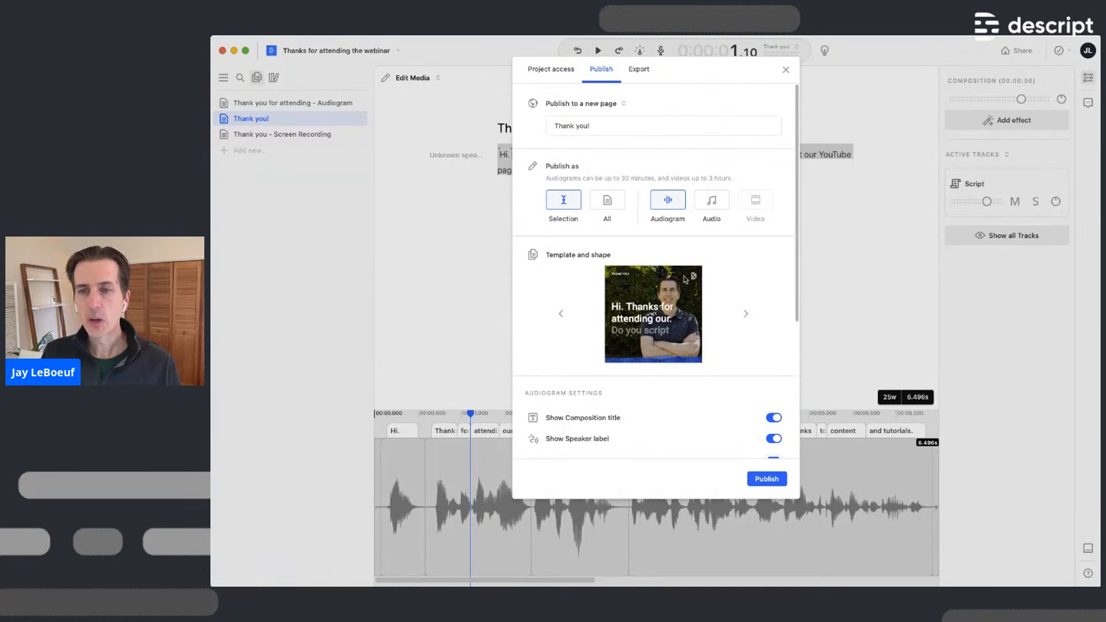
scroll(717, 339, down, 1)
scroll(717, 339, down, 6)
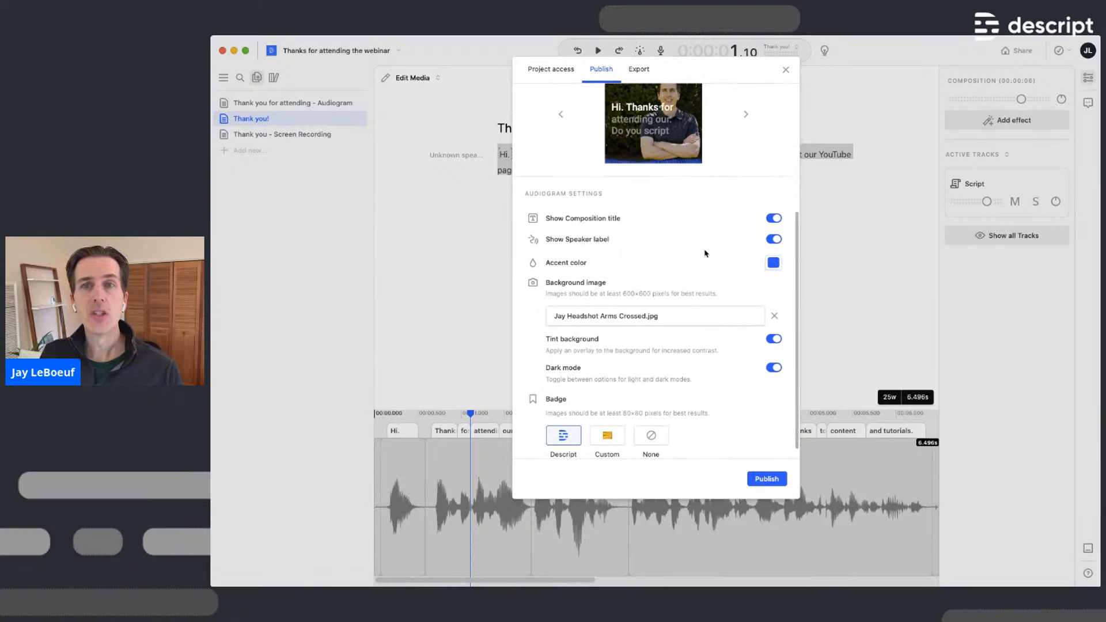
scroll(699, 247, up, 6)
scroll(680, 323, down, 6)
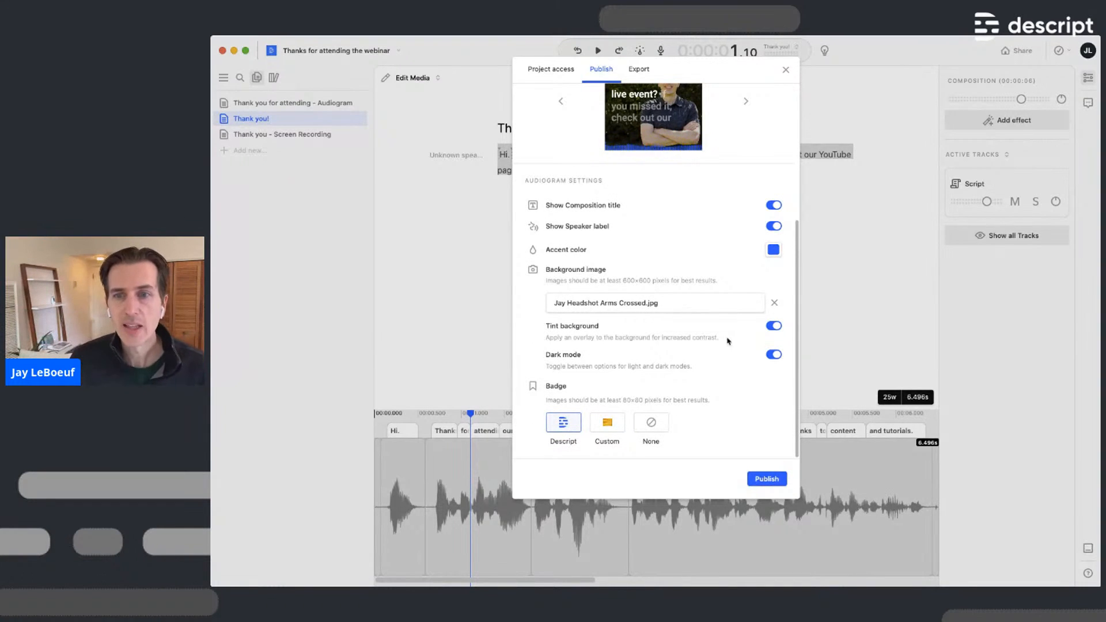
scroll(662, 244, up, 5)
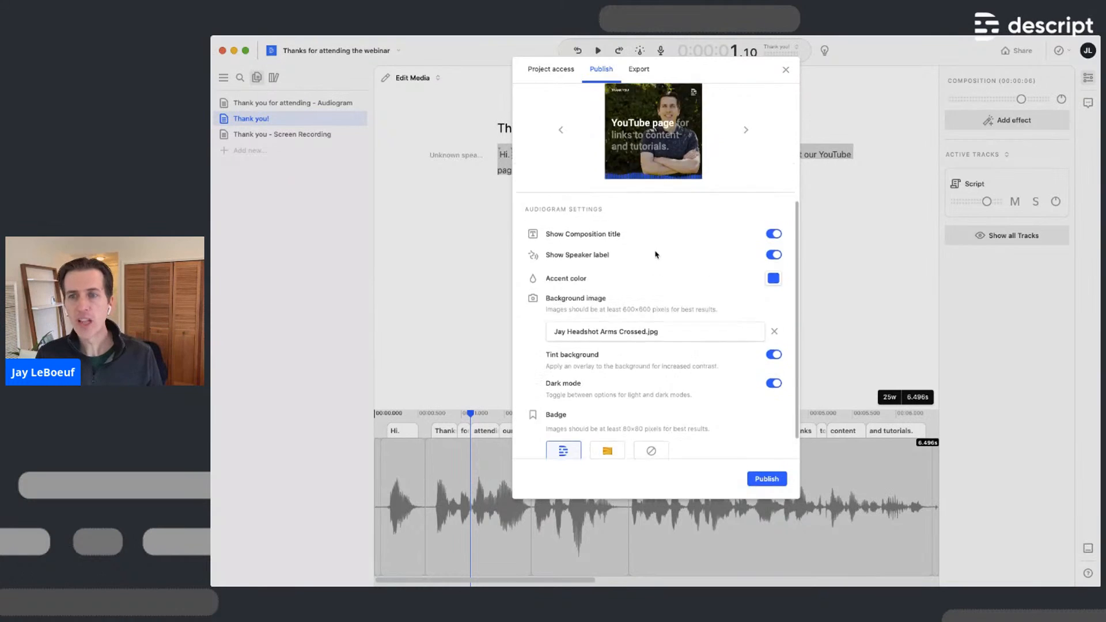
click(786, 70)
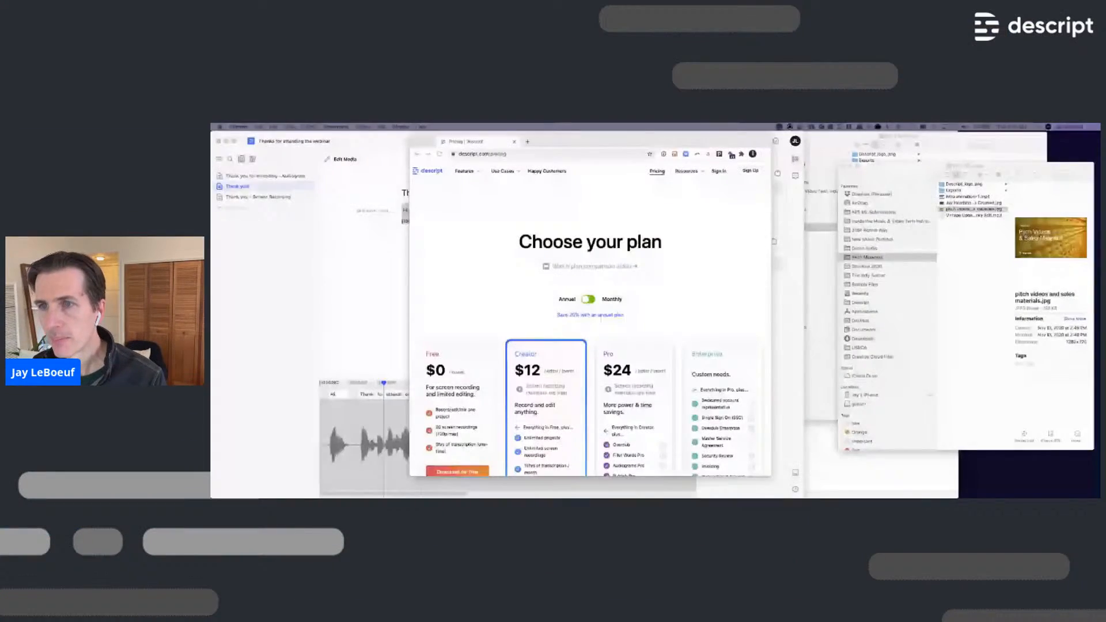
Switch to the Descript pricing page in Chrome, maximize its window, and examine the Creator plan's features, including the Timeline export details
double_click(614, 142)
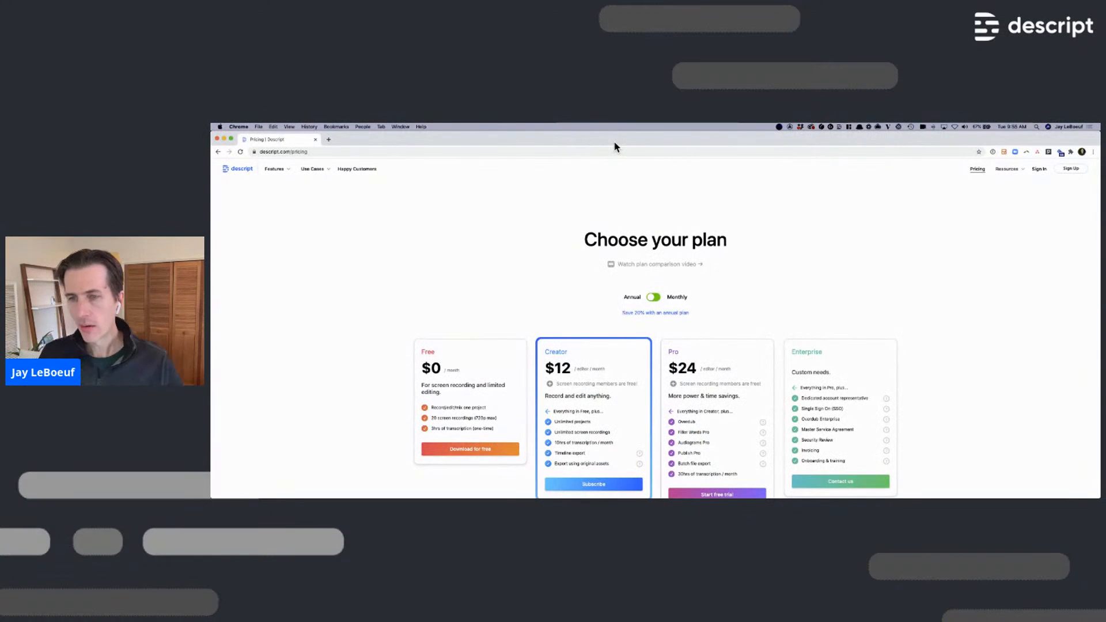
scroll(453, 274, down, 3)
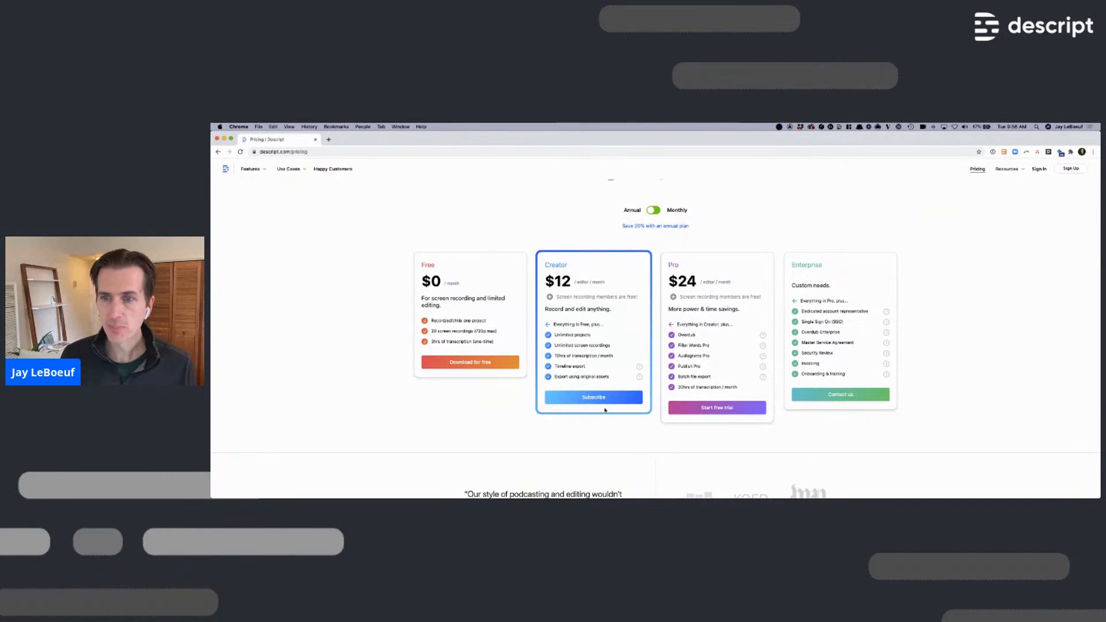
mouse_move(640, 367)
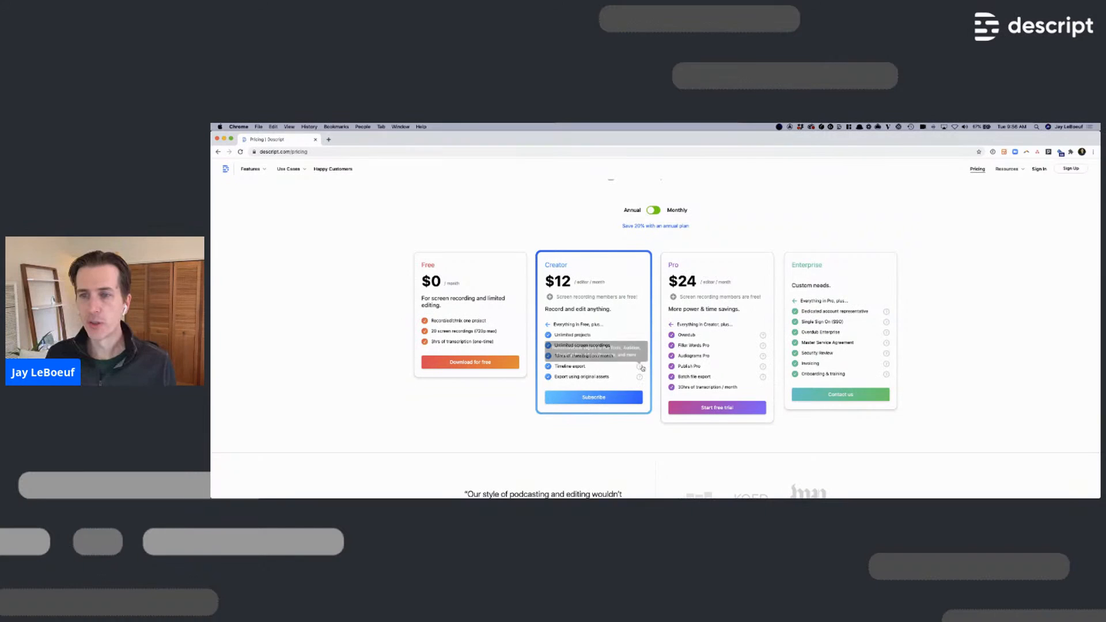